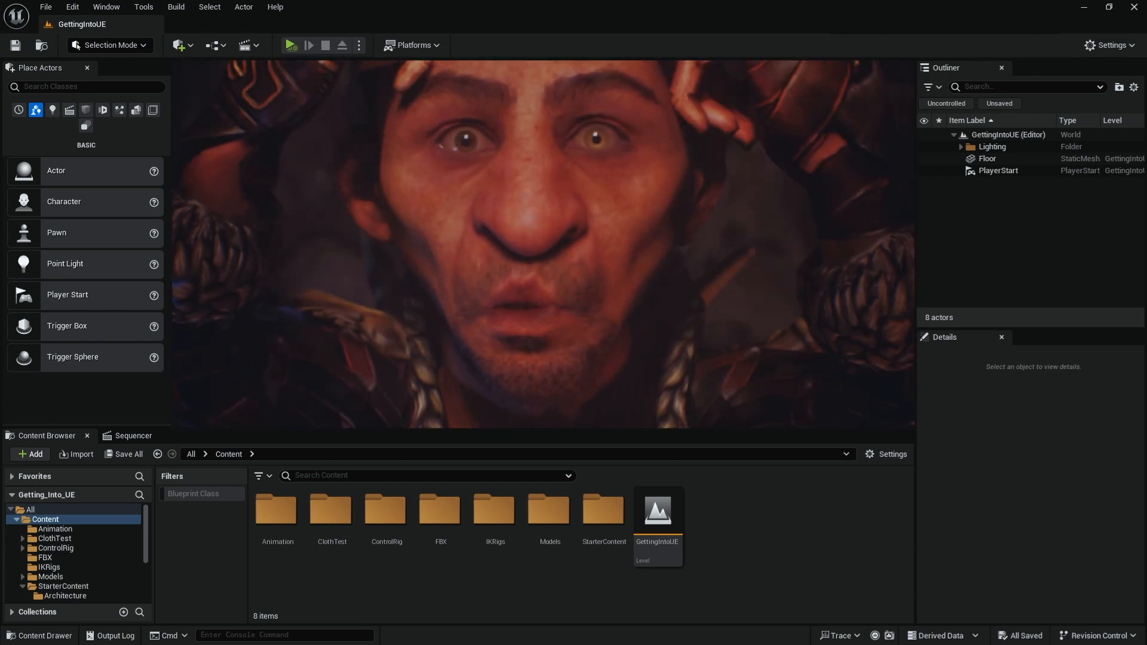
Check the engine version in the editor's About information and close the window.
{"action": "left_click", "coordinate": [275, 7]}
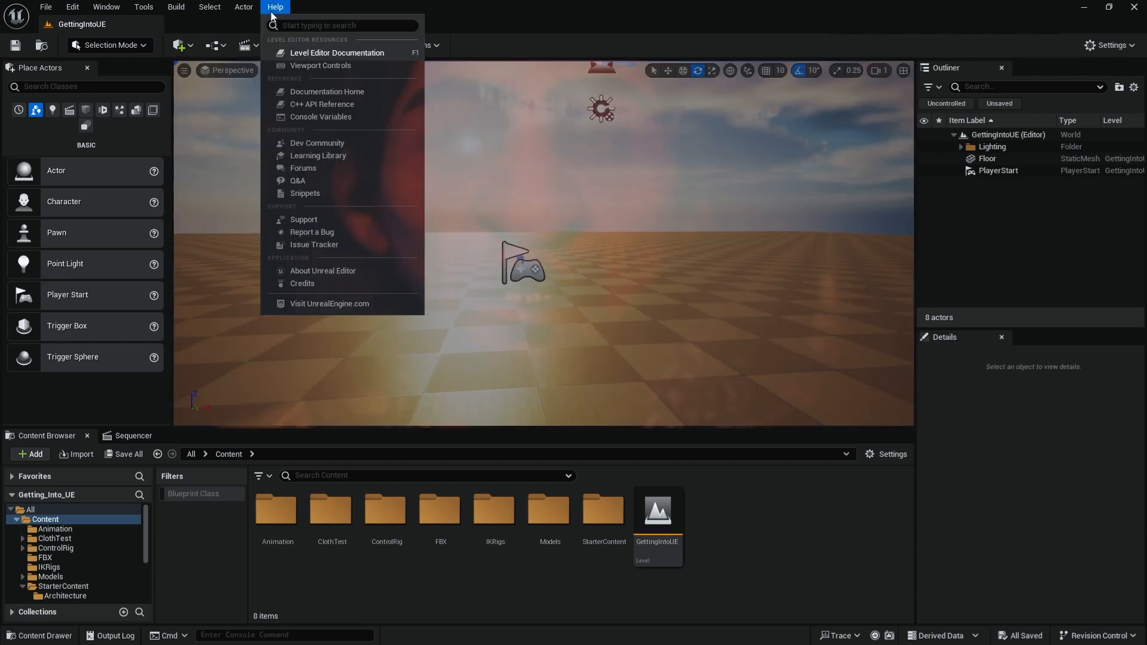
{"action": "left_click", "coordinate": [348, 272]}
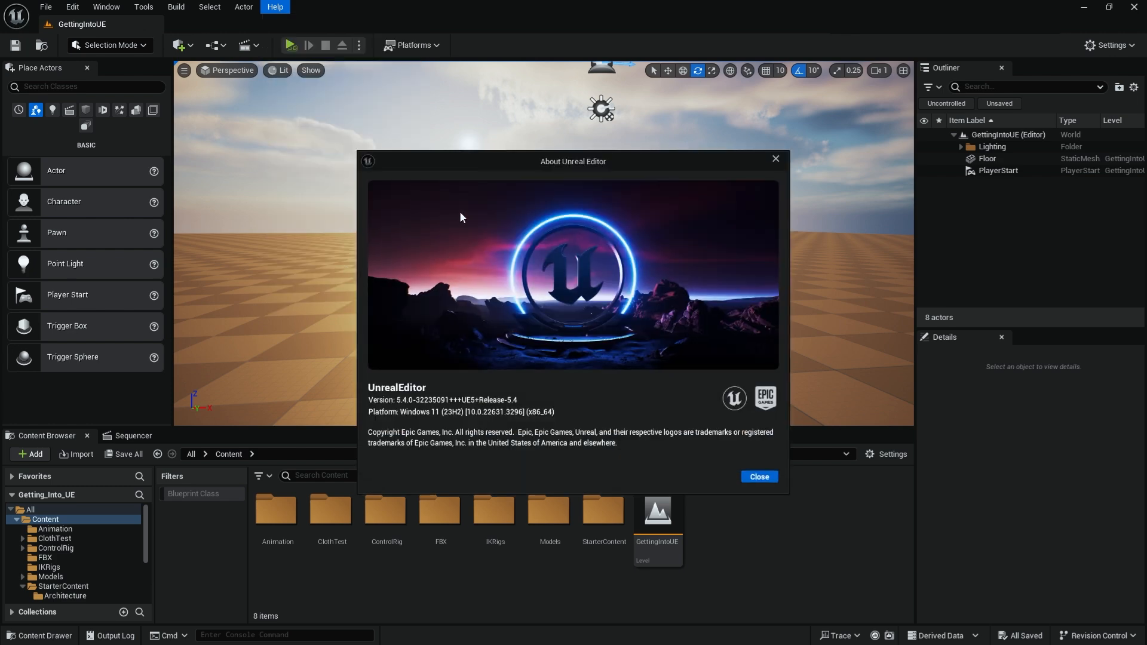
{"action": "left_click_drag", "start_coordinate": [521, 157], "coordinate": [481, 101]}
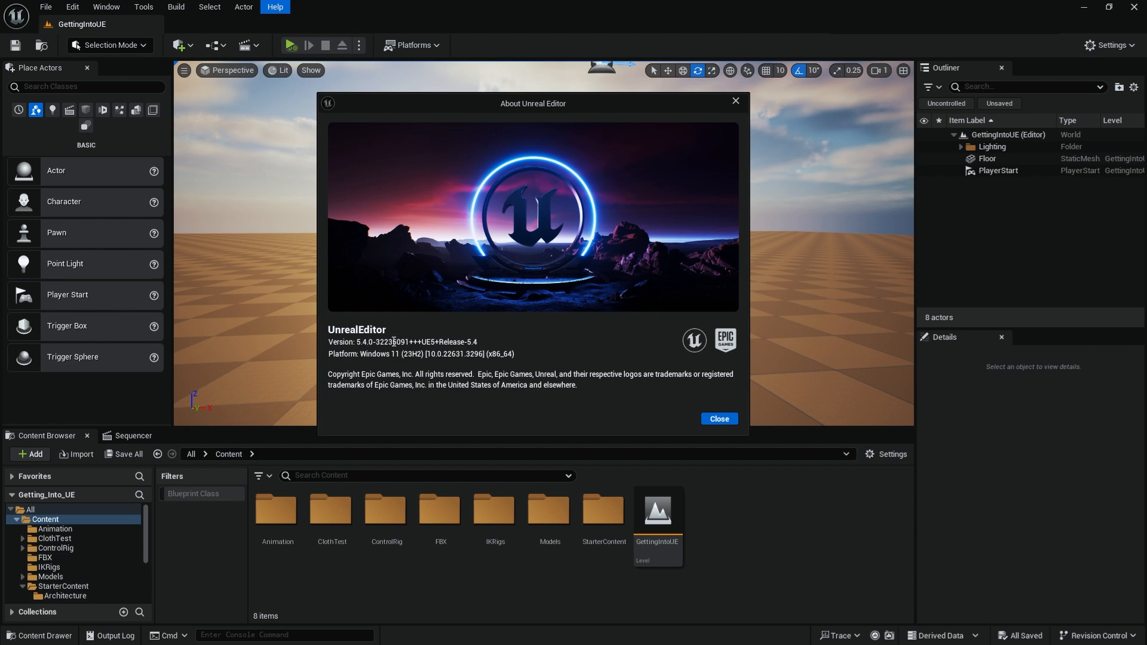
{"action": "left_click", "coordinate": [717, 419]}
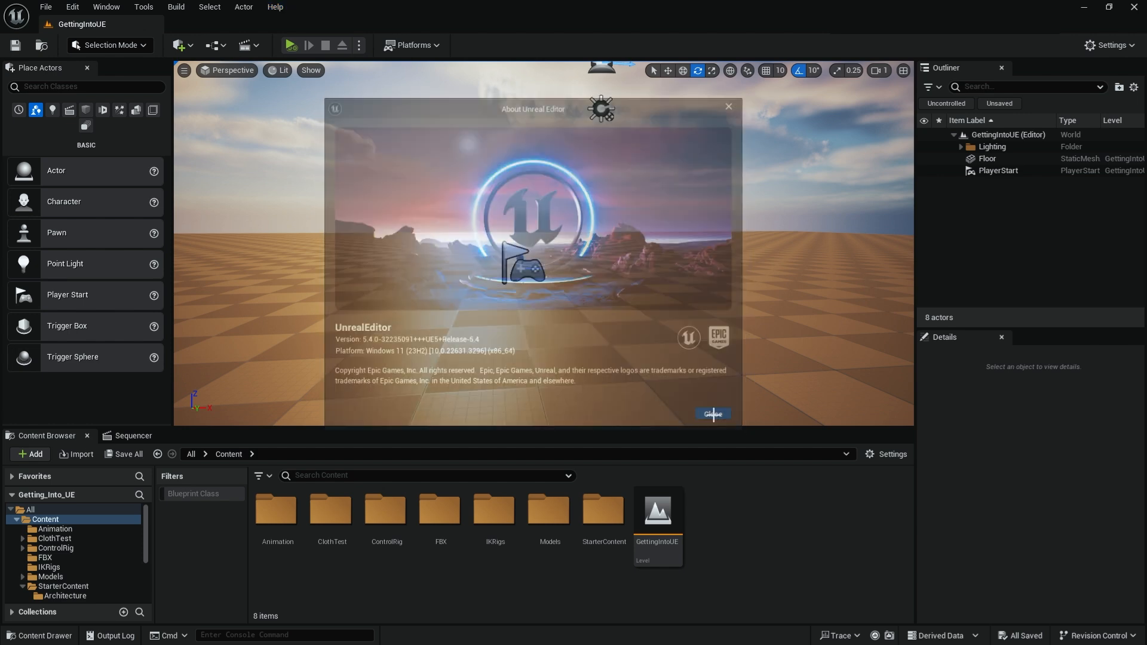
Place the Erika_RetargetME animation sequence from the Animation folder on the floor in the level.
{"action": "mouse_move", "coordinate": [570, 319]}
{"action": "left_mouse_down", "text": "alt"}
{"action": "mouse_move", "coordinate": [549, 319]}
{"action": "mouse_move", "coordinate": [570, 326]}
{"action": "left_mouse_up", "text": "alt"}
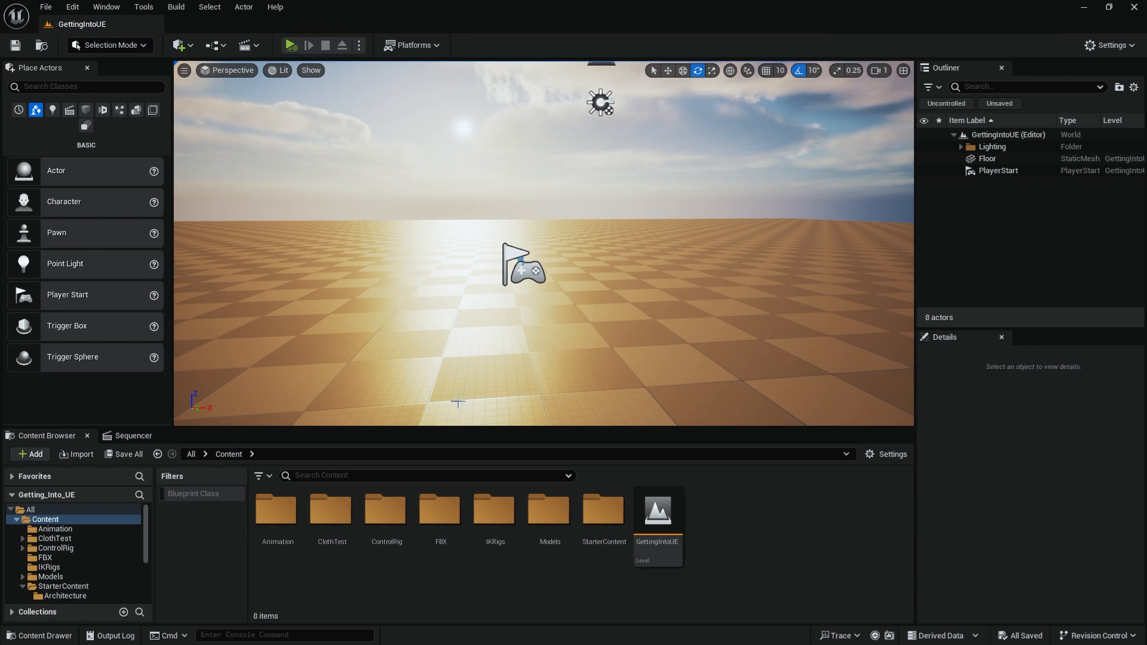
{"action": "double_click", "coordinate": [278, 511]}
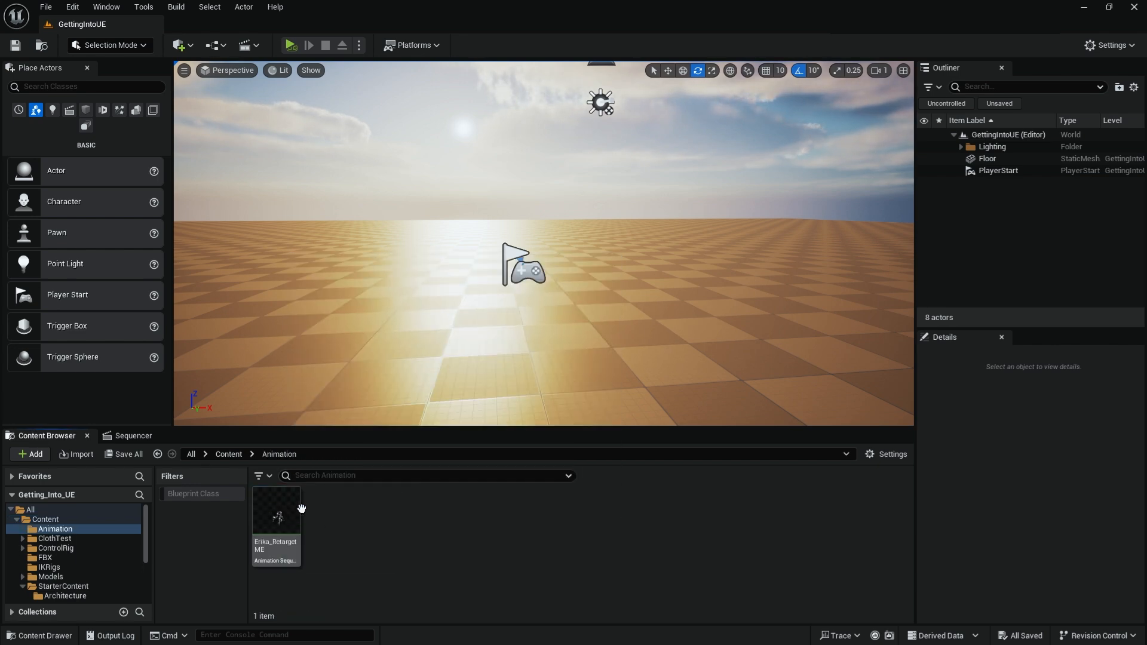
{"action": "mouse_move", "coordinate": [276, 520]}
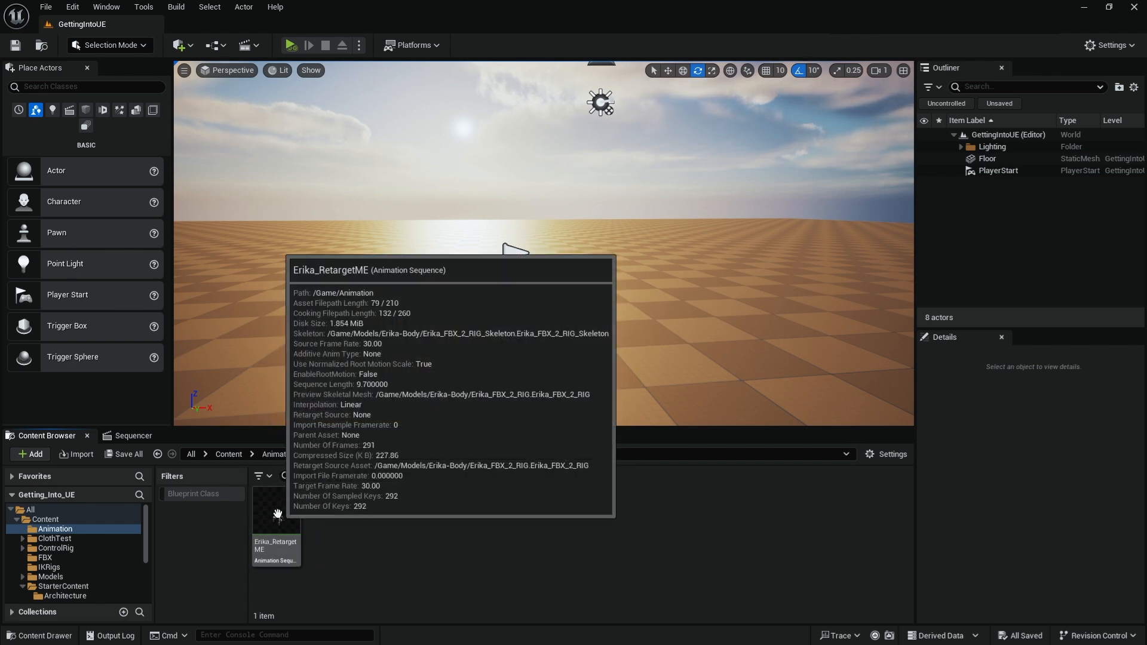
{"action": "left_click_drag", "start_coordinate": [276, 515], "coordinate": [484, 336]}
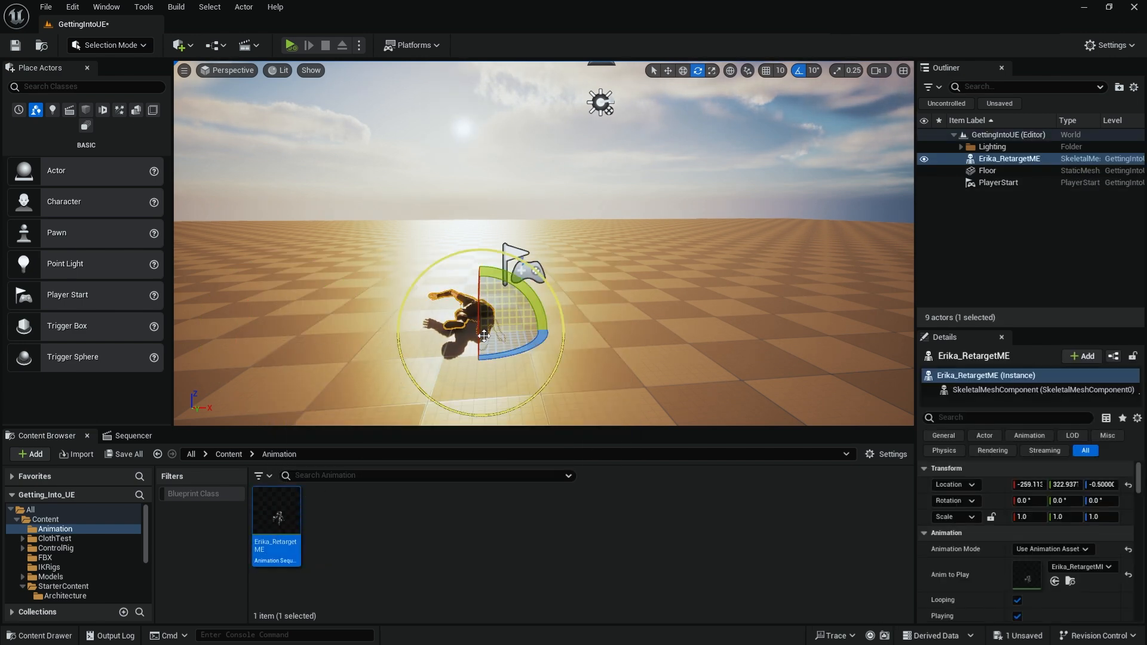
Rotate the Erika_RetargetME actor 90° about its X axis so the character stands upright.
{"action": "right_click_drag", "start_coordinate": [596, 273], "coordinate": [645, 273]}
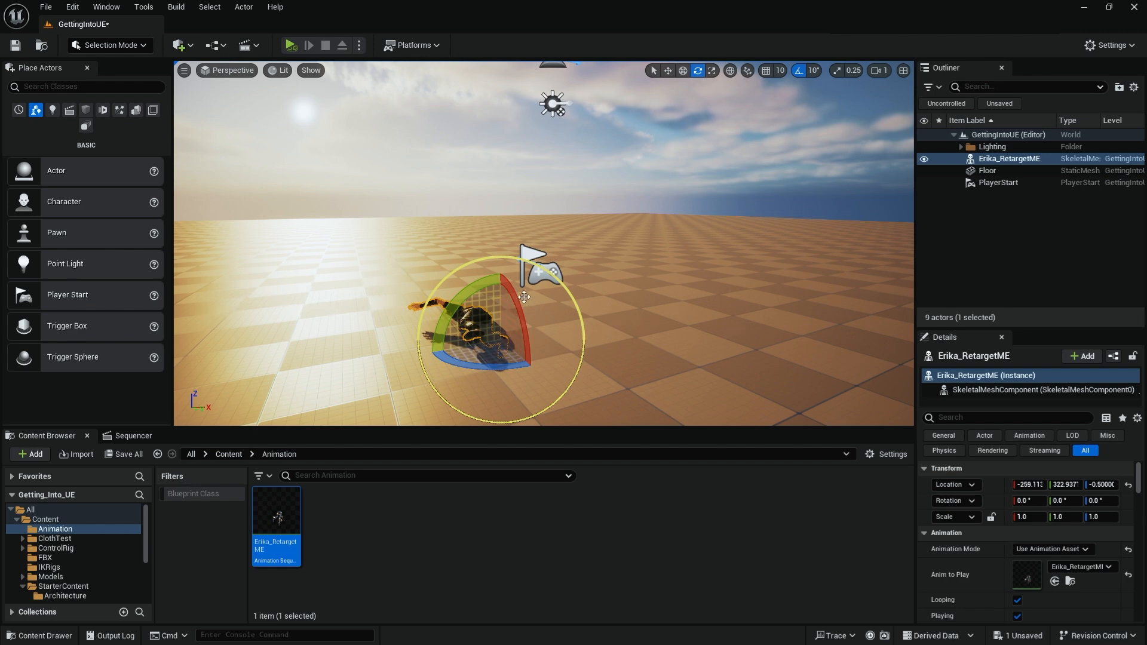
{"action": "left_click_drag", "start_coordinate": [511, 292], "coordinate": [531, 365]}
{"action": "left_click_drag", "start_coordinate": [601, 167], "coordinate": [680, 170], "text": "alt"}
{"action": "right_click_drag", "start_coordinate": [594, 162], "coordinate": [668, 122], "text": "alt"}
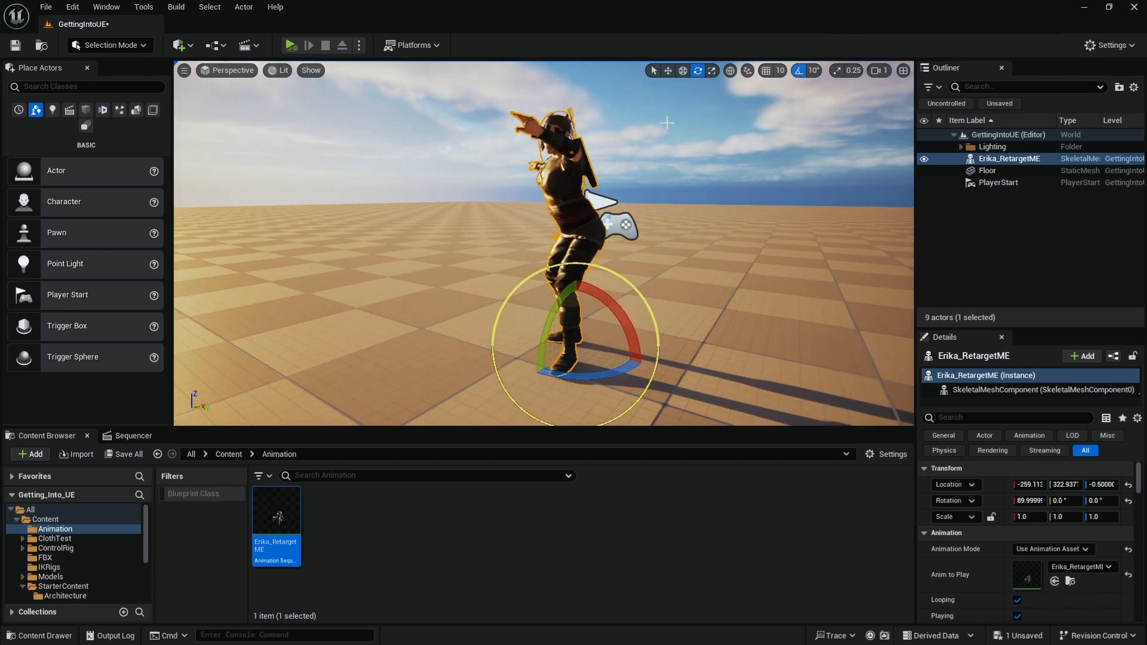
{"action": "left_click_drag", "start_coordinate": [668, 121], "coordinate": [466, 161], "text": "alt"}
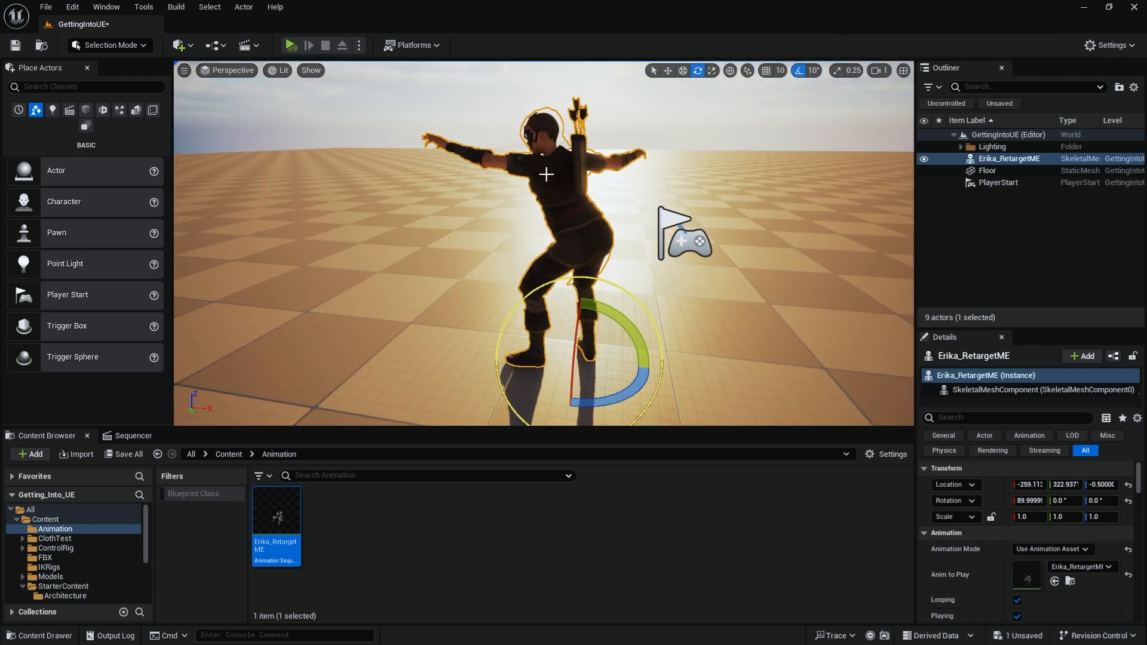
{"action": "left_click_drag", "start_coordinate": [674, 172], "coordinate": [673, 179], "text": "alt"}
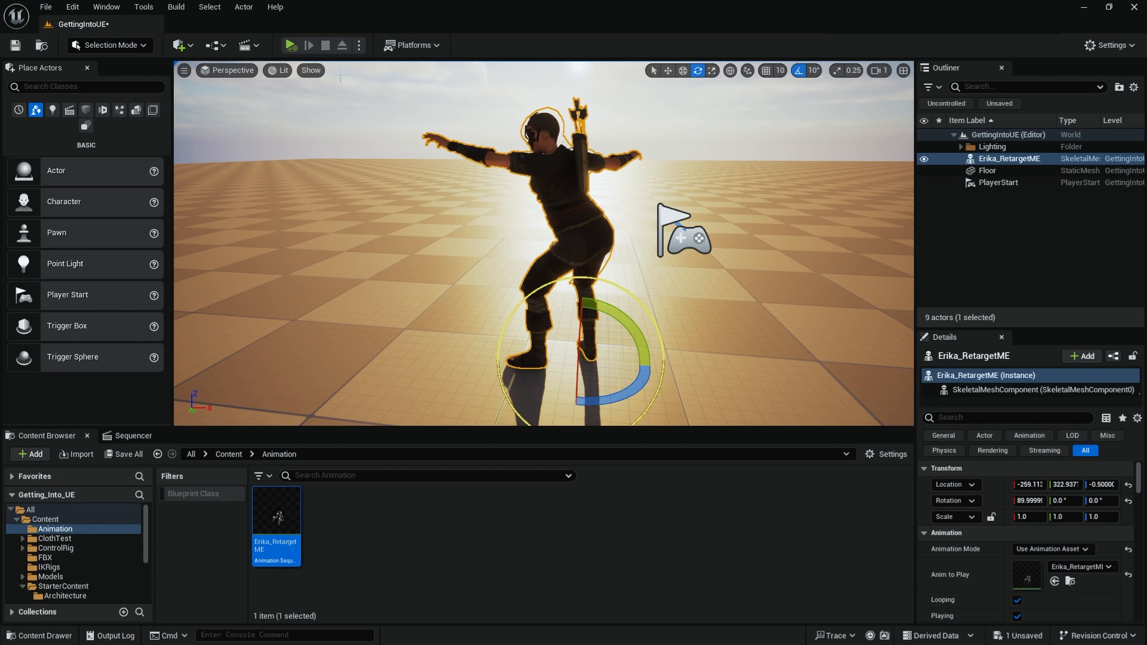
Simulate the level to preview Erika's animation from several angles, and stop the simulation.
{"action": "left_click", "coordinate": [291, 44]}
{"action": "left_click_drag", "start_coordinate": [724, 211], "coordinate": [643, 180], "text": "alt"}
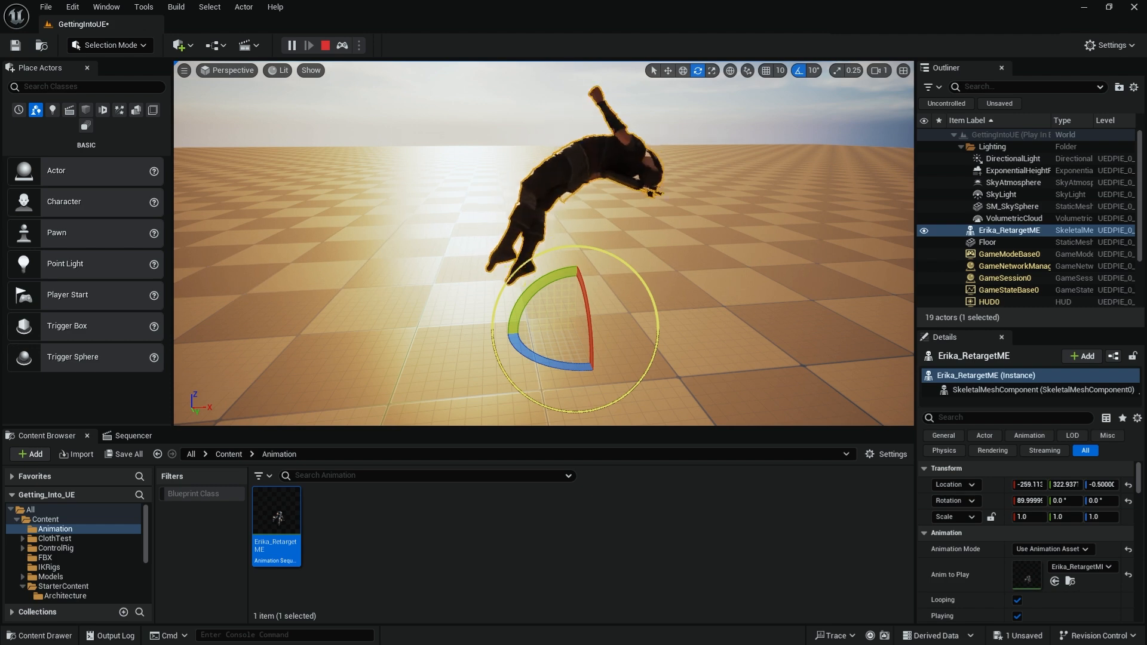
{"action": "right_click_drag", "start_coordinate": [568, 66], "coordinate": [507, 67], "text": "alt"}
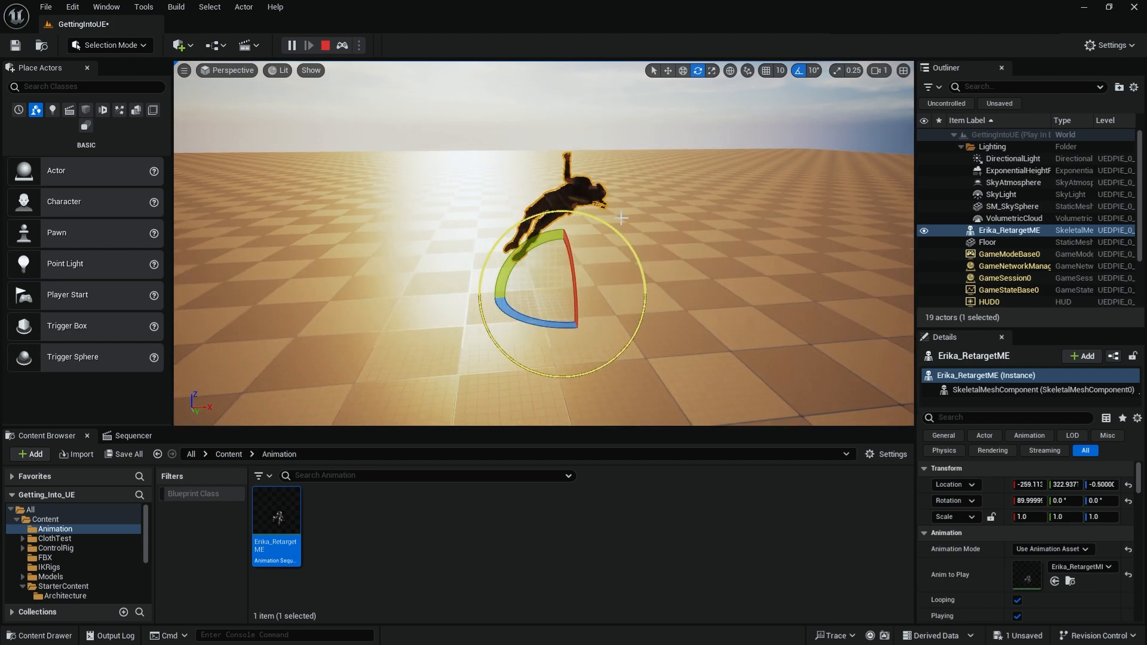
{"action": "left_click_drag", "start_coordinate": [621, 218], "coordinate": [680, 215], "text": "alt"}
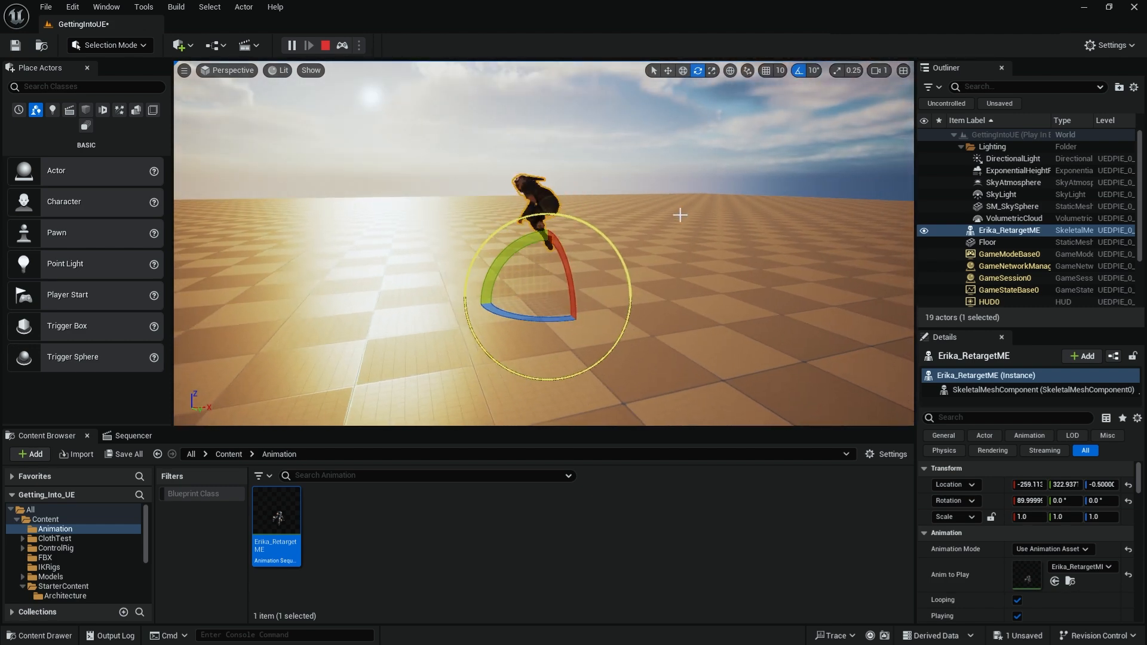
{"action": "right_click_drag", "start_coordinate": [680, 215], "coordinate": [735, 215], "text": "alt"}
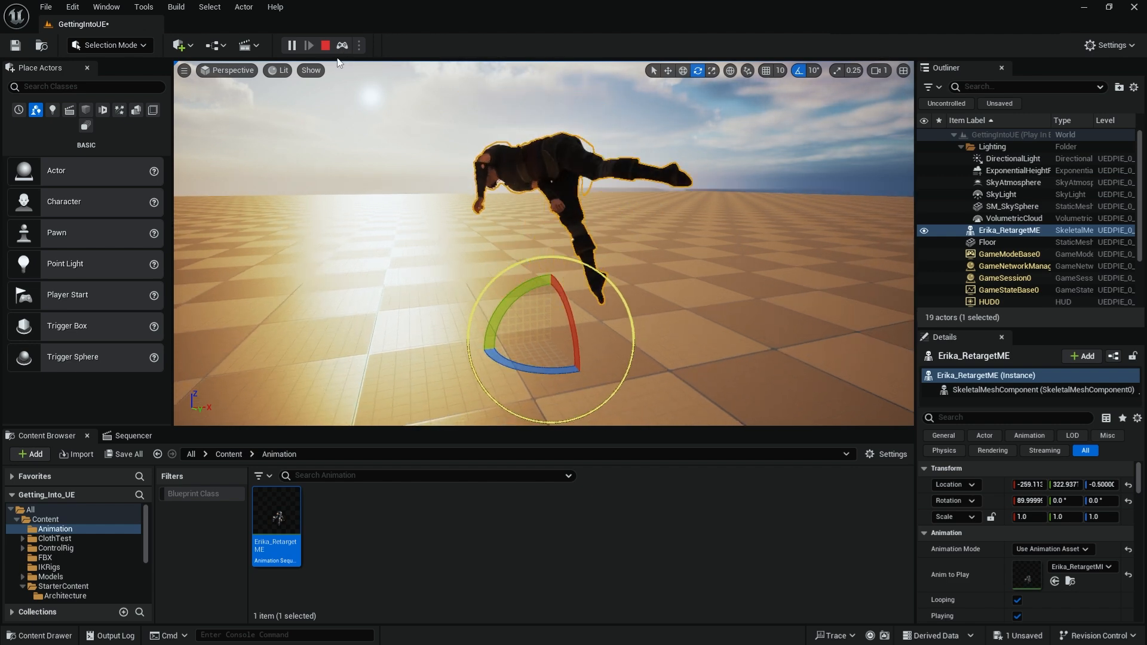
{"action": "left_click", "coordinate": [327, 46]}
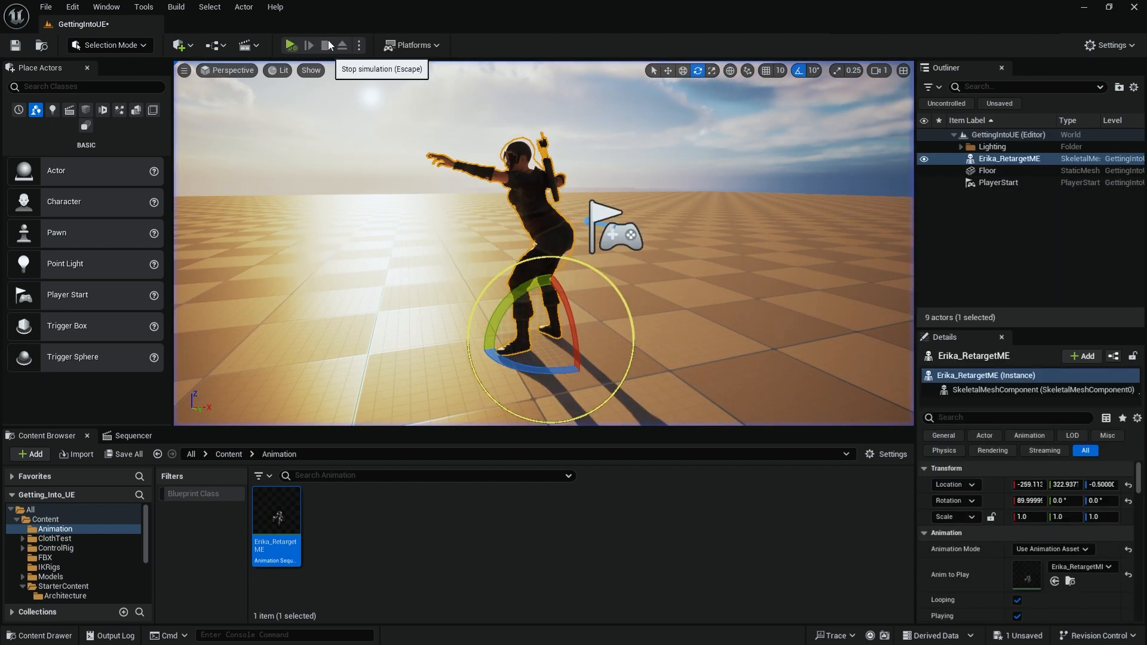
Reset the Erika_RetargetME actor's location to 0, 0, 0 and set its X rotation to exactly 90°.
{"action": "left_click_drag", "start_coordinate": [635, 185], "coordinate": [594, 176], "text": "alt"}
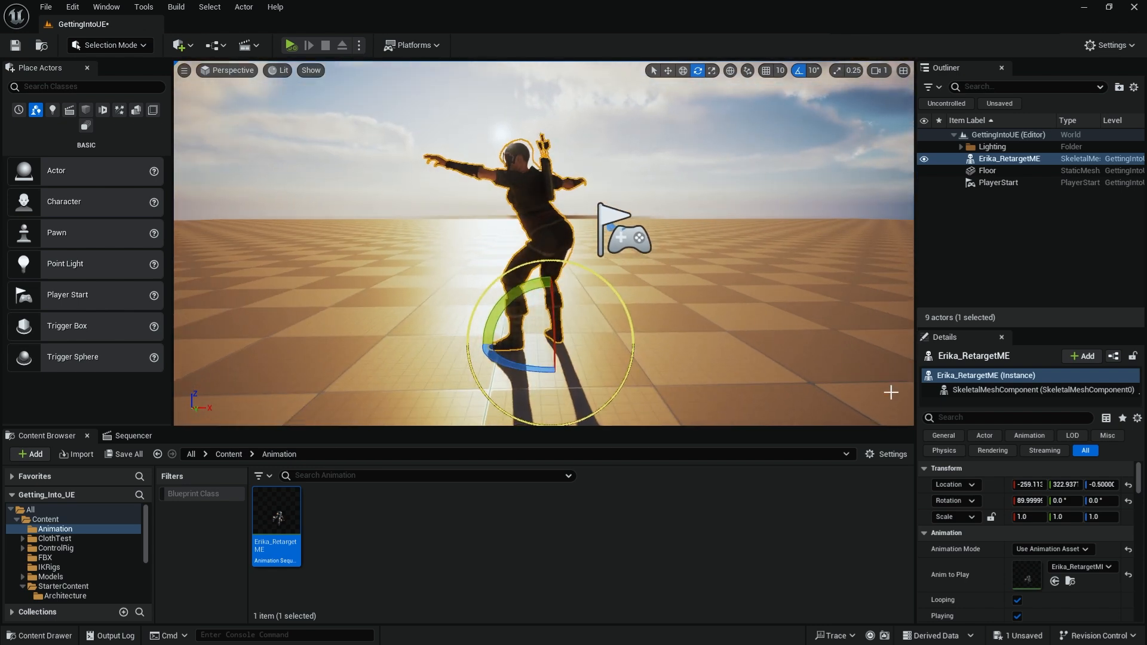
{"action": "left_click", "coordinate": [1129, 484]}
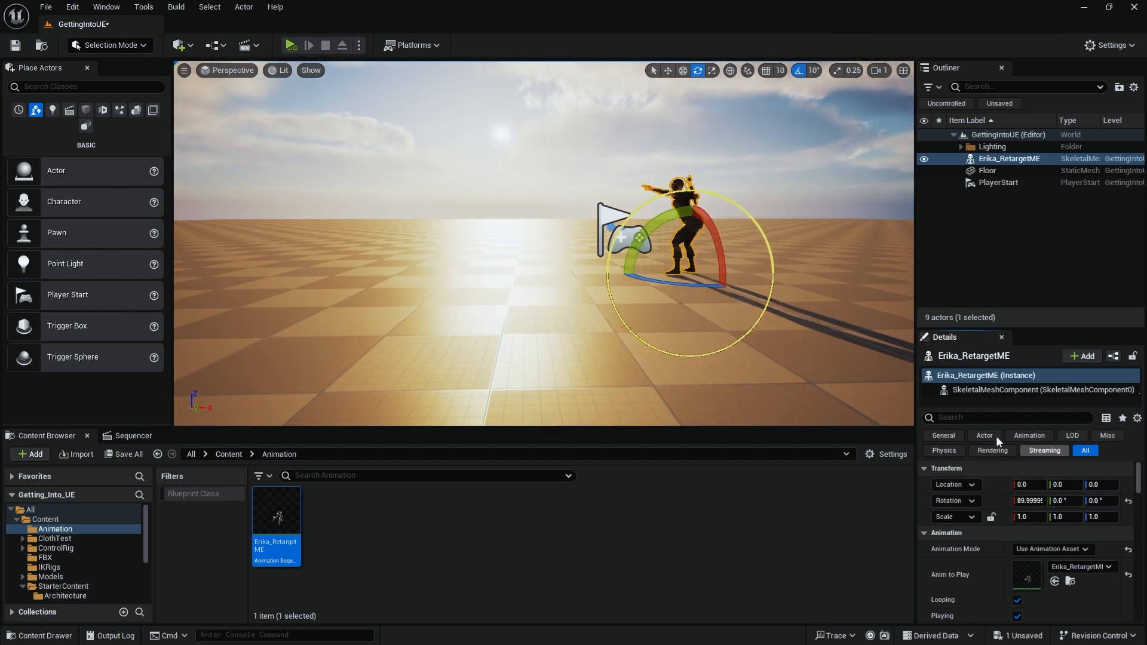
{"action": "left_click_drag", "start_coordinate": [792, 192], "coordinate": [817, 204], "text": "alt"}
{"action": "key", "text": "f"}
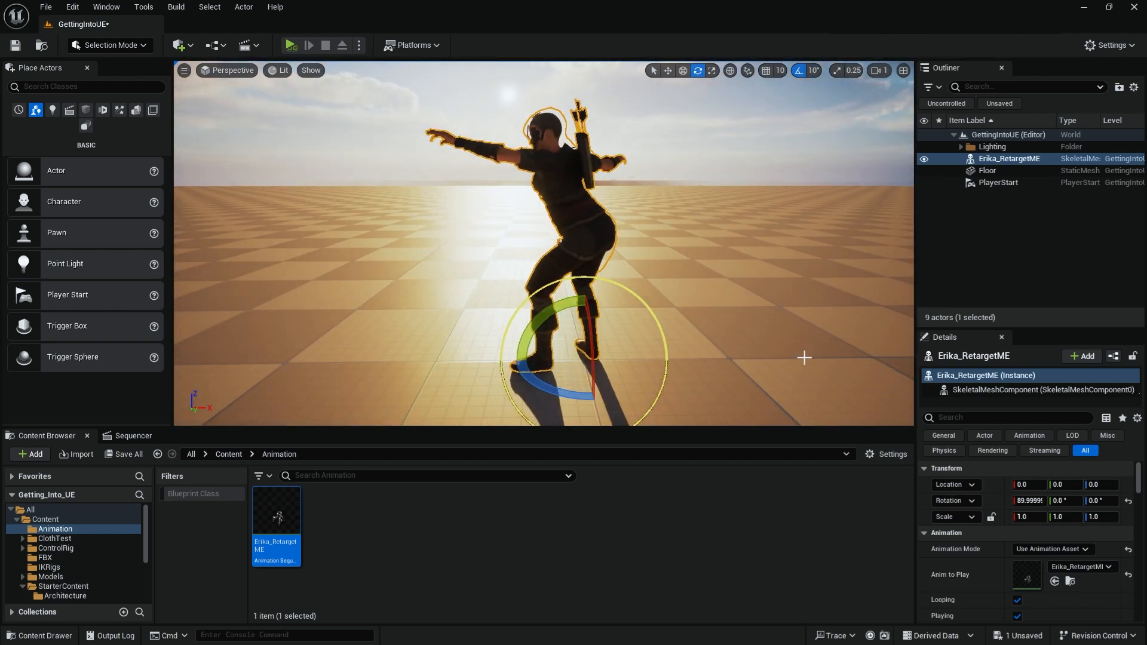
{"action": "scroll", "coordinate": [671, 251], "scroll_direction": "down", "scroll_amount": 1}
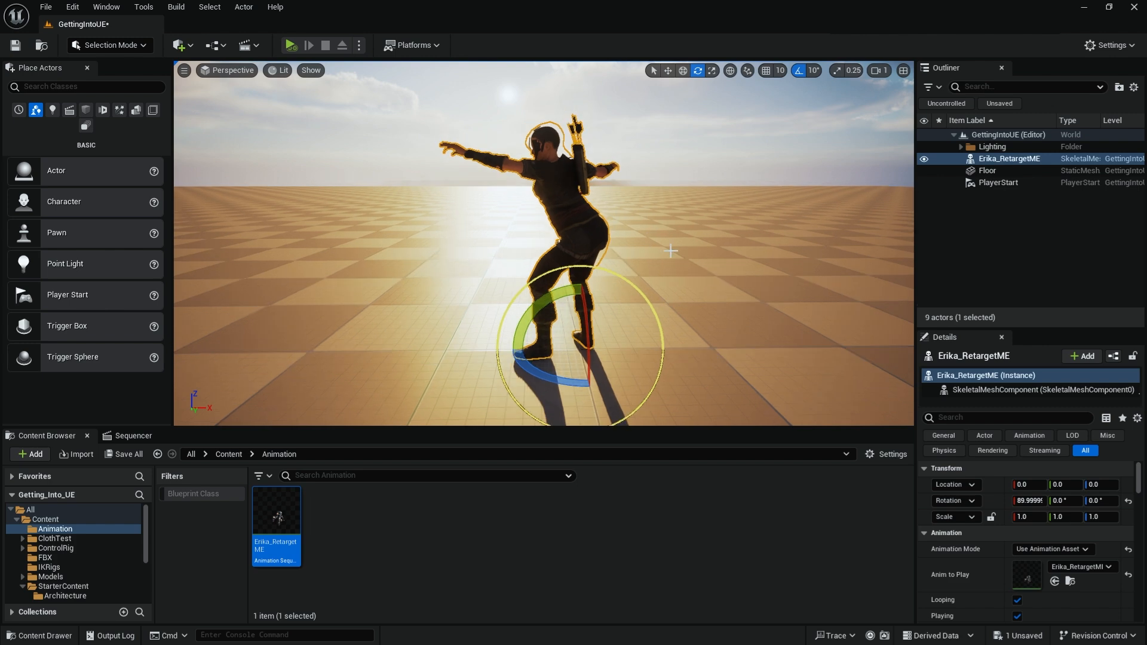
{"action": "left_click", "coordinate": [1030, 501]}
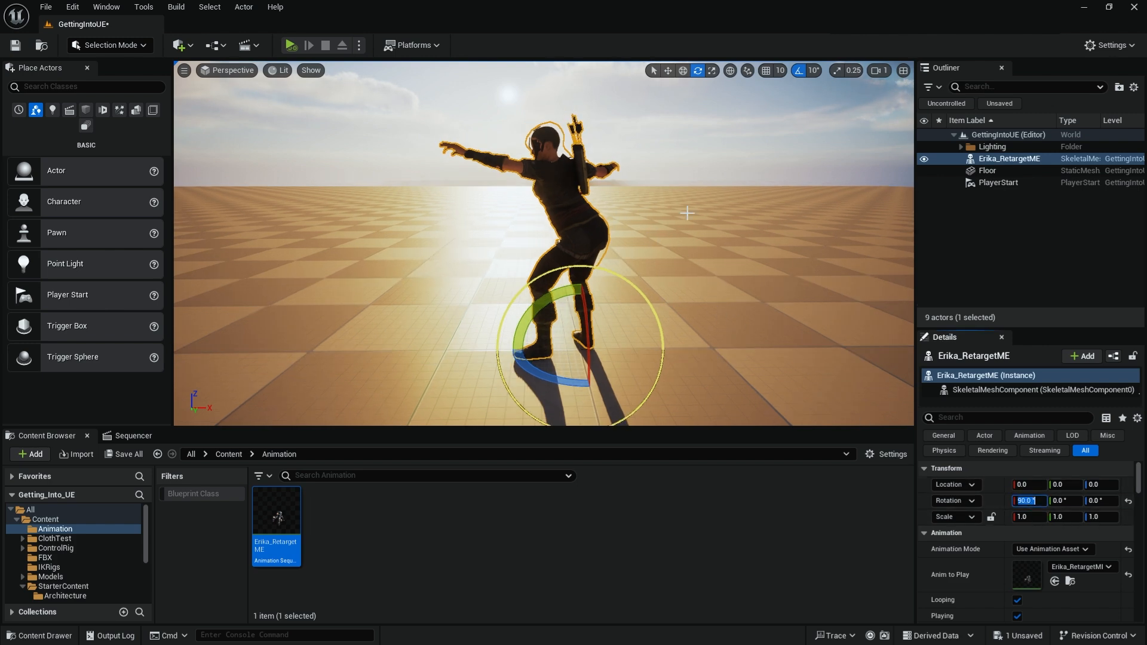
{"action": "left_click_drag", "start_coordinate": [675, 193], "coordinate": [649, 178], "text": "alt"}
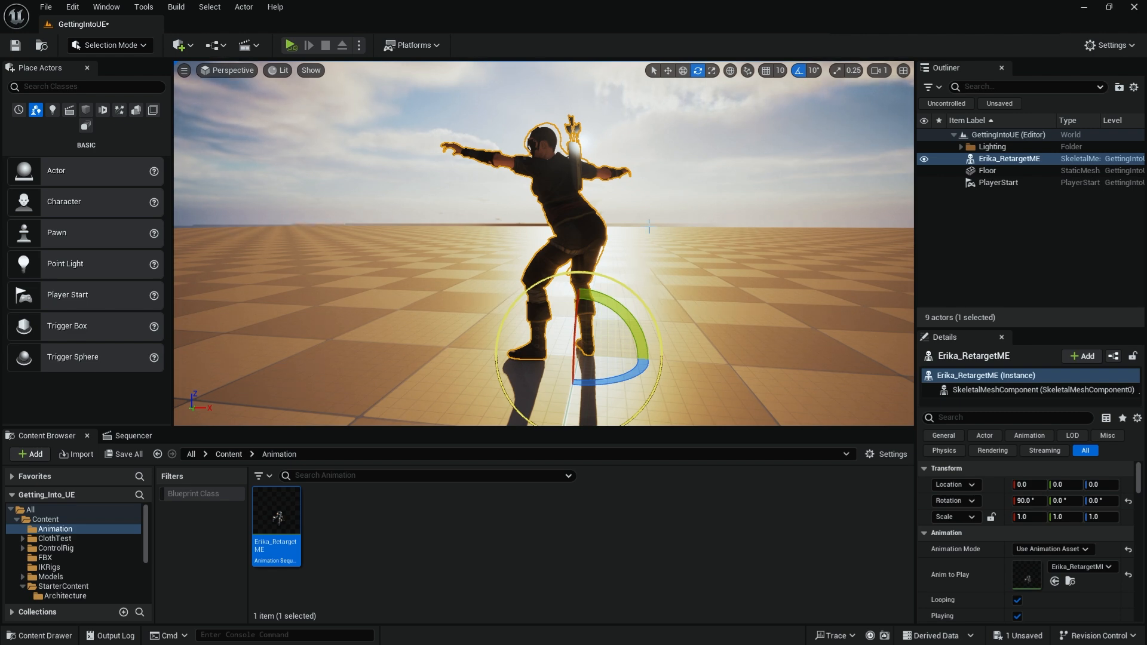
{"action": "left_click_drag", "start_coordinate": [650, 226], "coordinate": [704, 265], "text": "alt"}
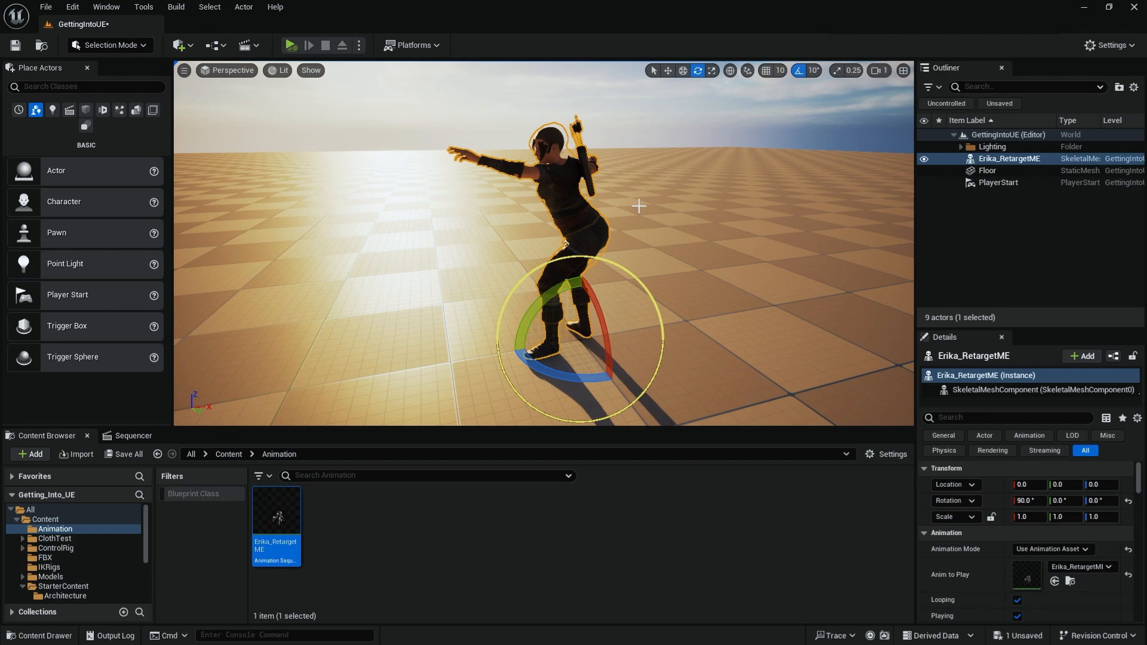
{"action": "right_click", "coordinate": [352, 519]}
{"action": "mouse_move", "coordinate": [418, 266]}
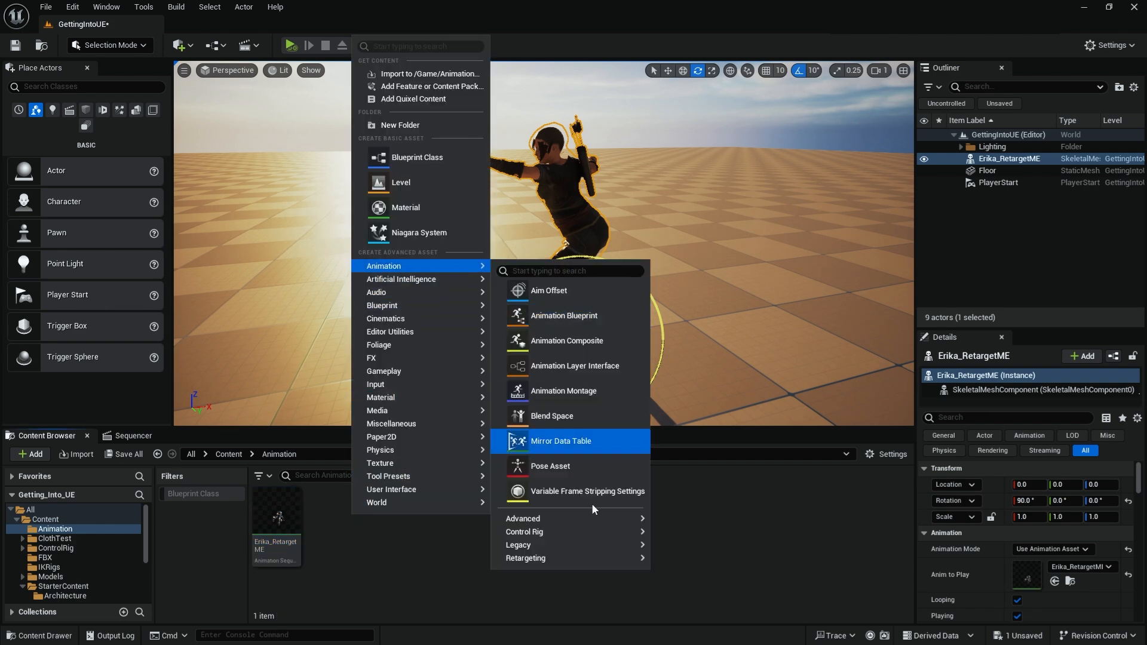
{"action": "mouse_move", "coordinate": [558, 556]}
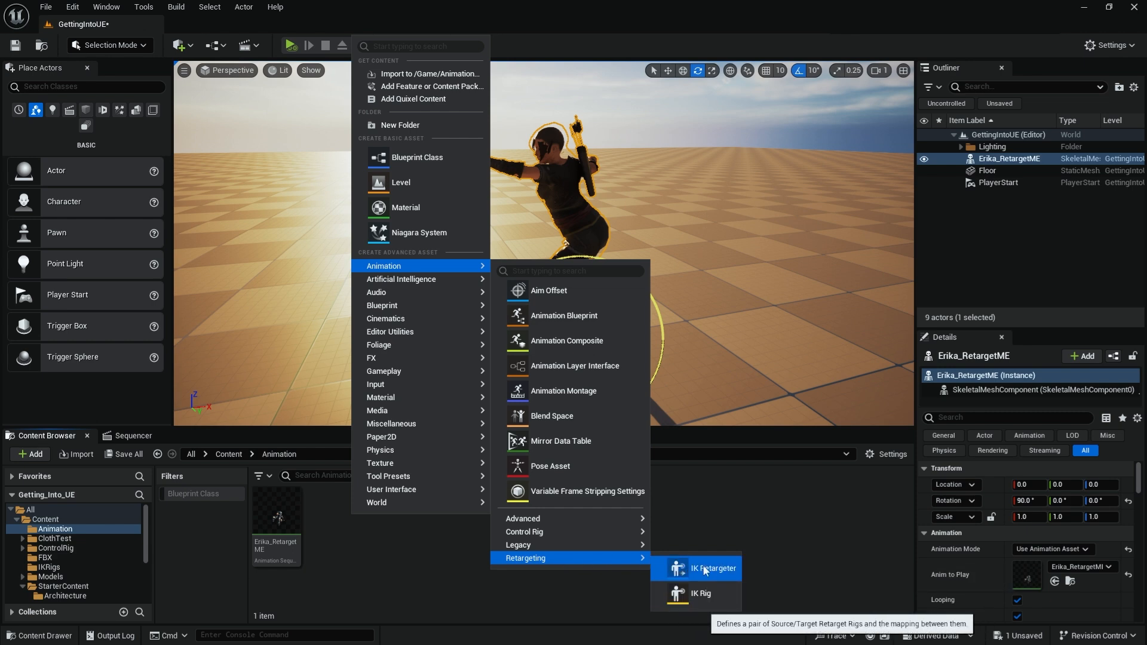
{"action": "left_click", "coordinate": [690, 508]}
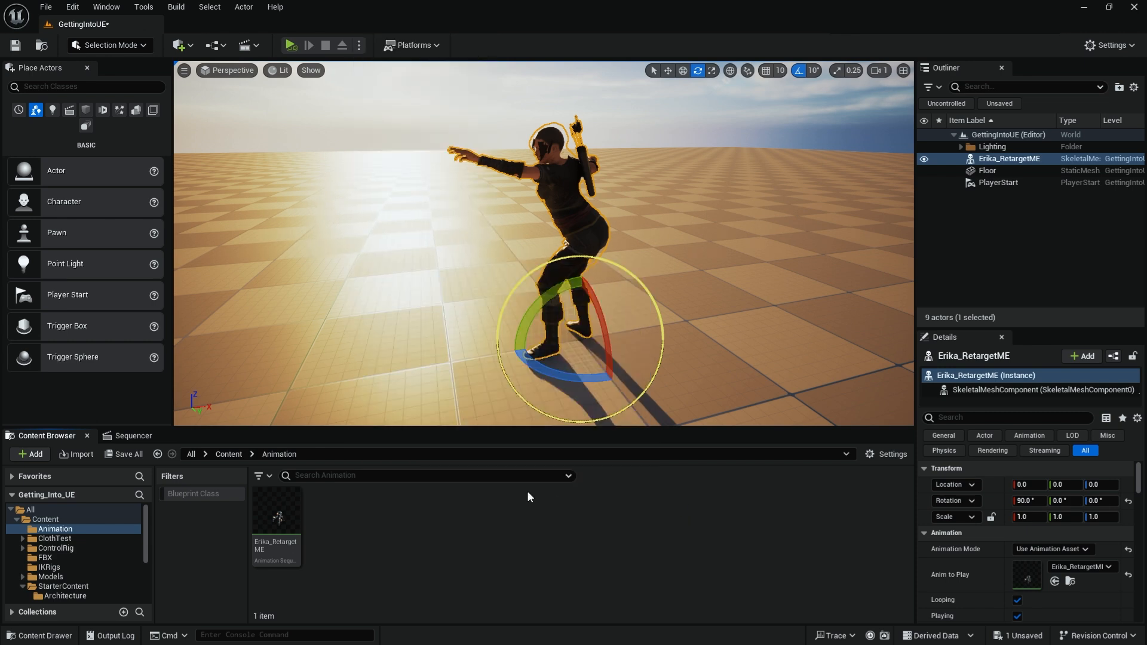
{"action": "left_click_drag", "start_coordinate": [639, 251], "coordinate": [666, 226], "text": "alt"}
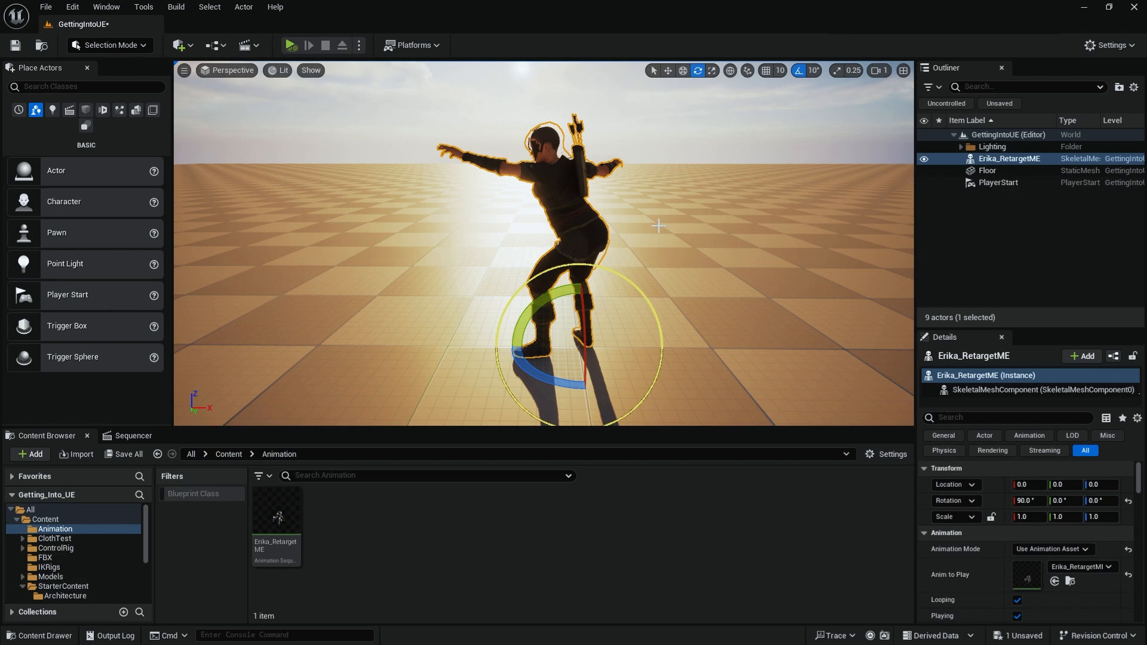
{"action": "scroll", "coordinate": [665, 226], "scroll_direction": "down", "scroll_amount": 1}
{"action": "middle_click_drag", "start_coordinate": [666, 225], "coordinate": [653, 213]}
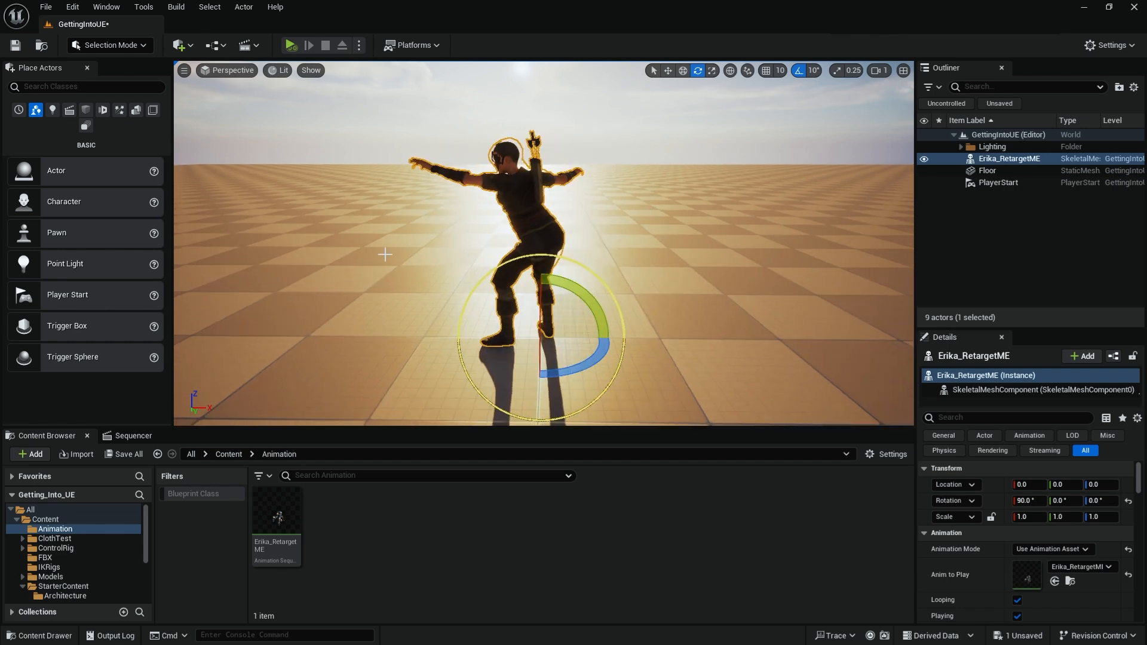
Start Retarget Animations for the Erika_RetargetME animation sequence and reposition its window to inspect the source mesh preview.
{"action": "left_click", "coordinate": [277, 526]}
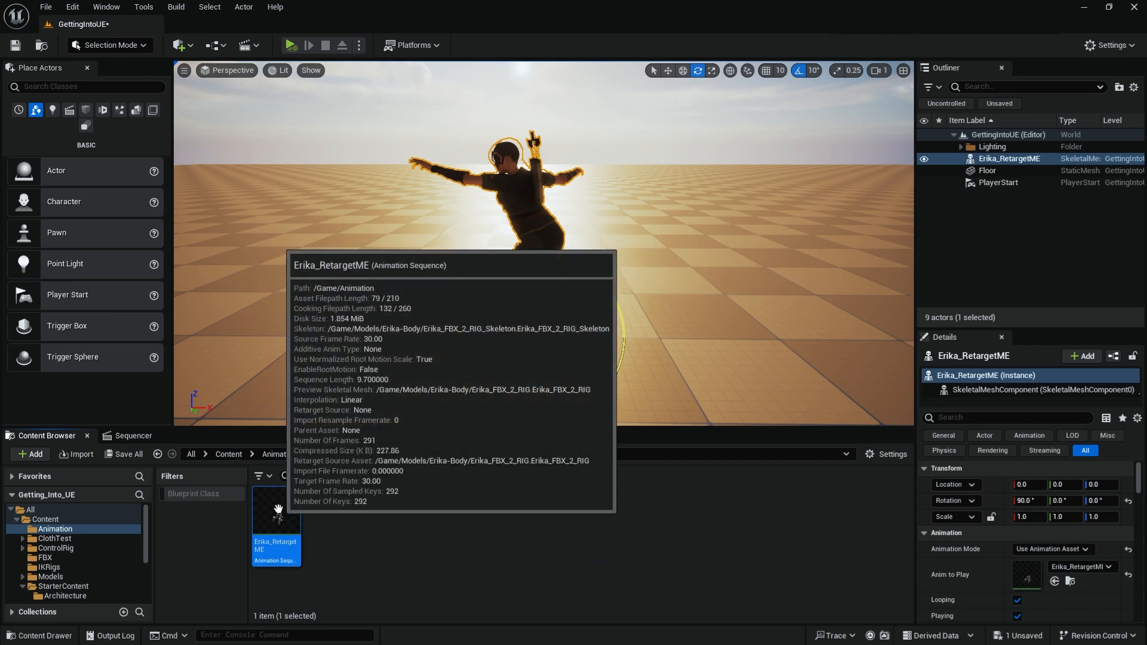
{"action": "right_click", "coordinate": [279, 517]}
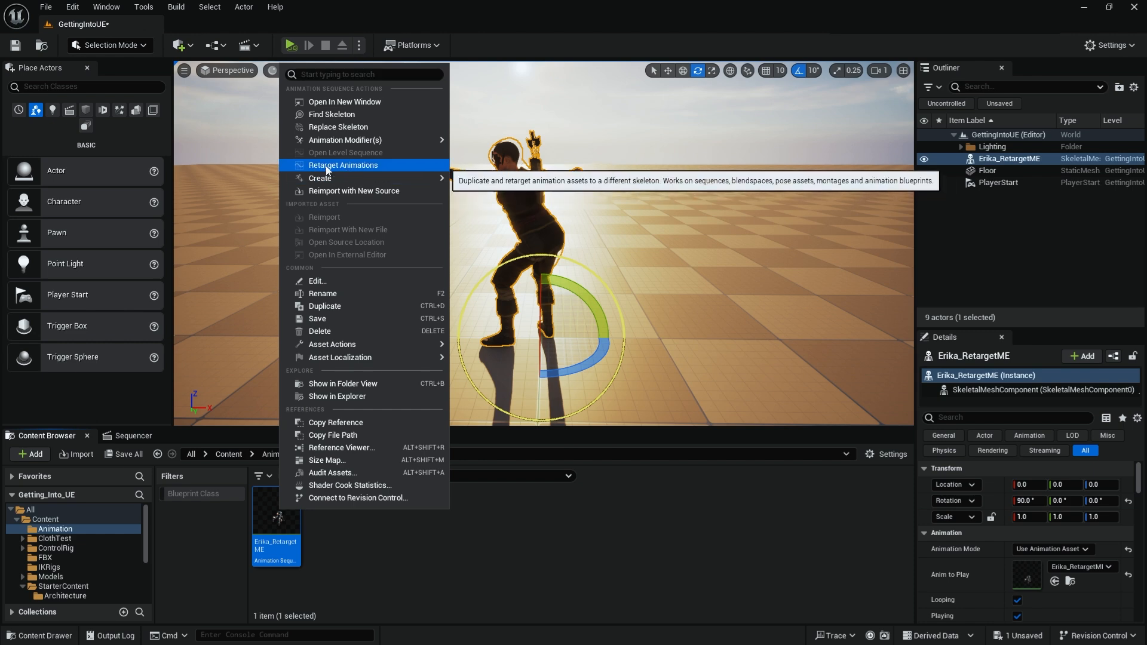
{"action": "left_click", "coordinate": [341, 167]}
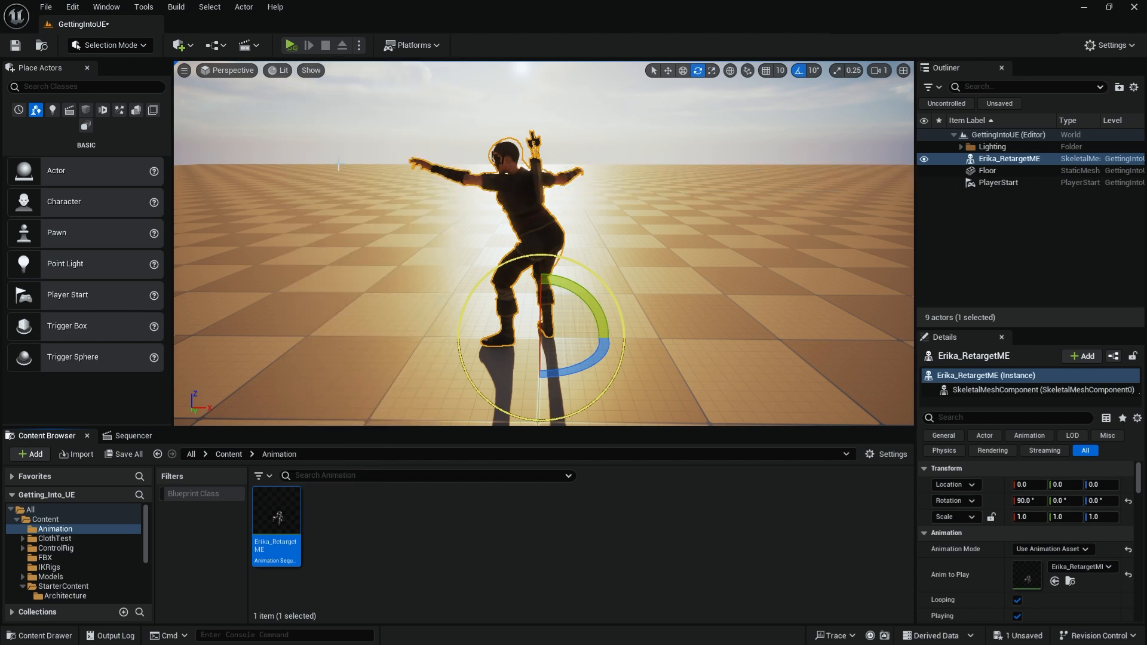
{"action": "left_click_drag", "start_coordinate": [443, 260], "coordinate": [469, 278]}
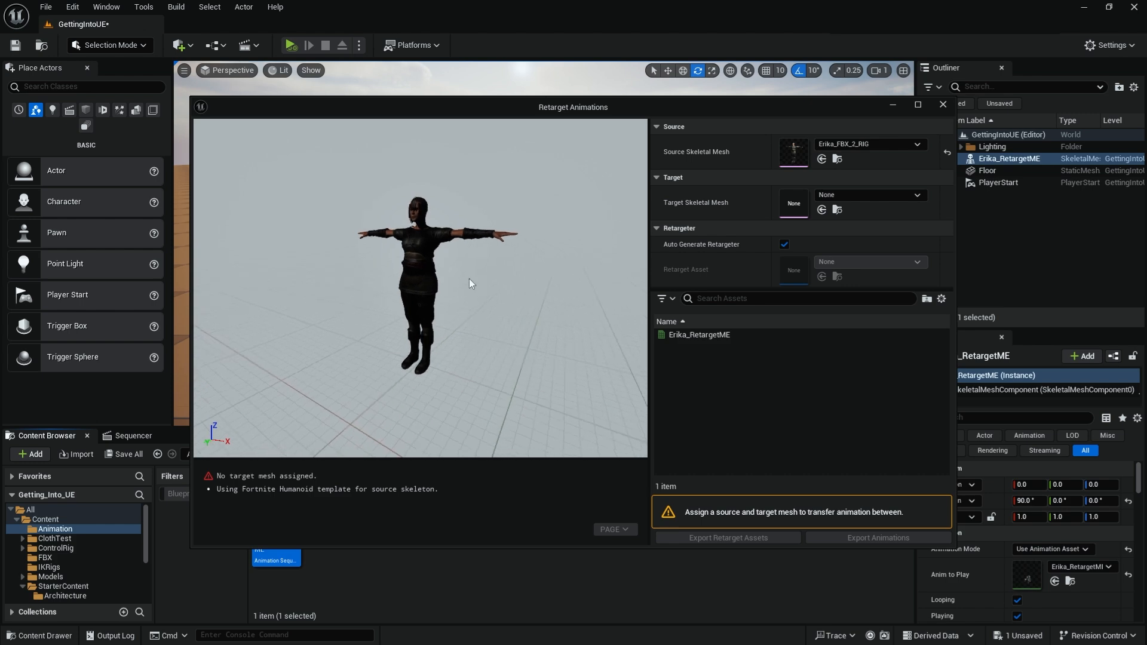
{"action": "left_click_drag", "start_coordinate": [652, 105], "coordinate": [665, 66]}
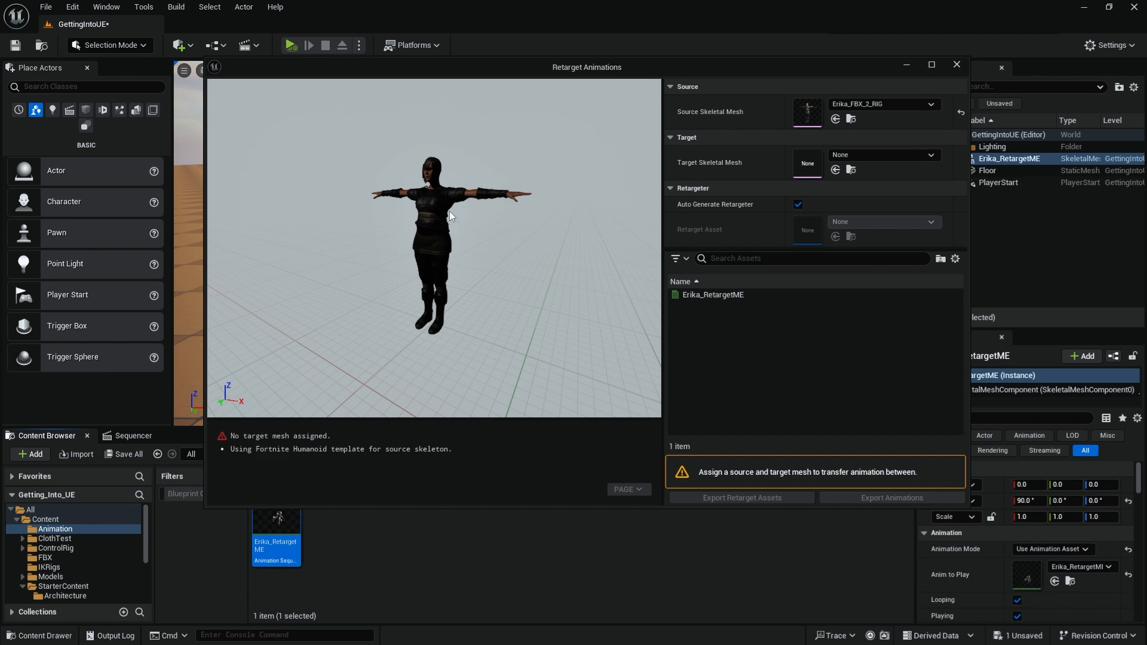
{"action": "left_click_drag", "start_coordinate": [449, 210], "coordinate": [468, 213], "text": "alt"}
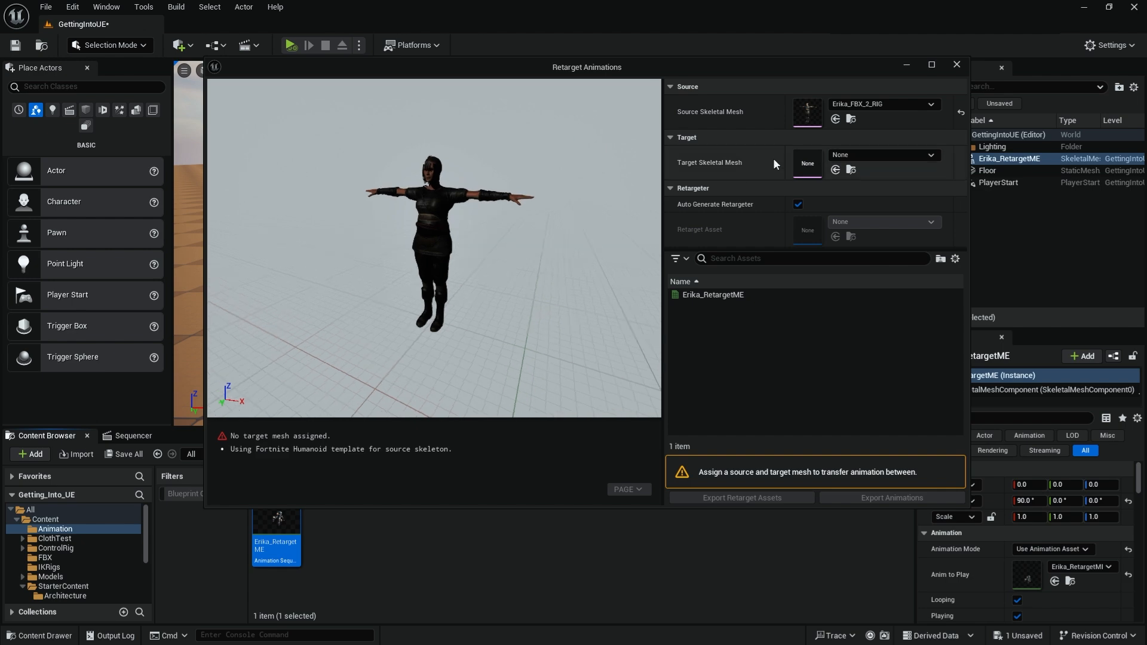
Filter the available skeletal meshes by "manny" and assign SKM_Manny as the target skeletal mesh.
{"action": "left_click", "coordinate": [876, 155]}
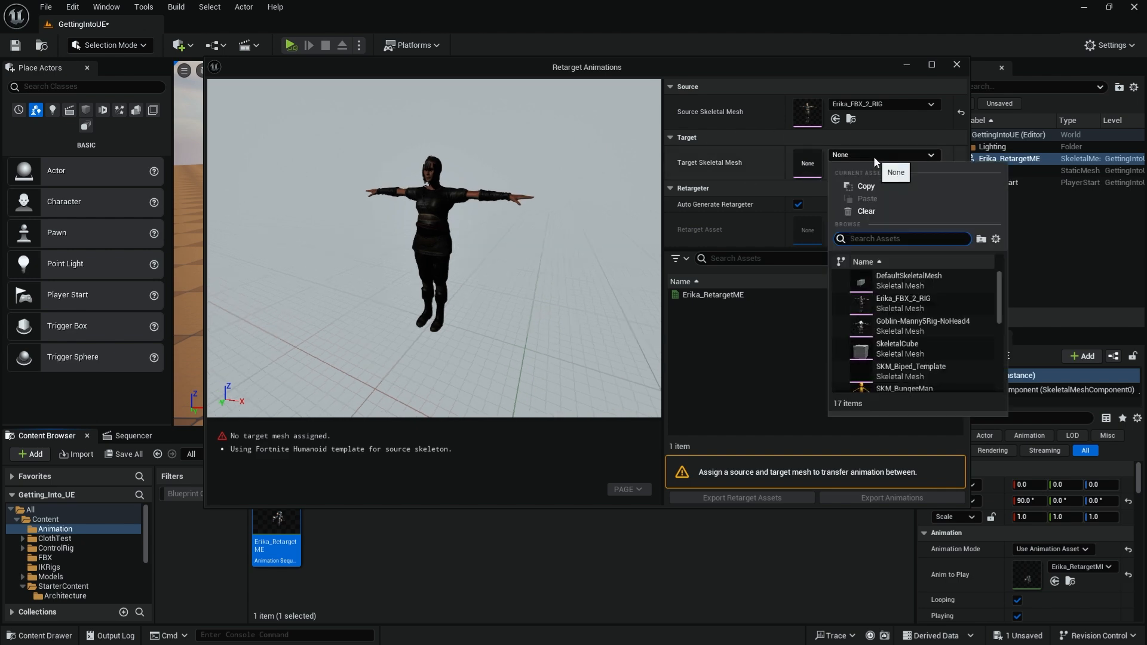
{"action": "scroll", "coordinate": [909, 298], "scroll_direction": "down", "scroll_amount": 3}
{"action": "scroll", "coordinate": [912, 367], "scroll_direction": "up", "scroll_amount": 3}
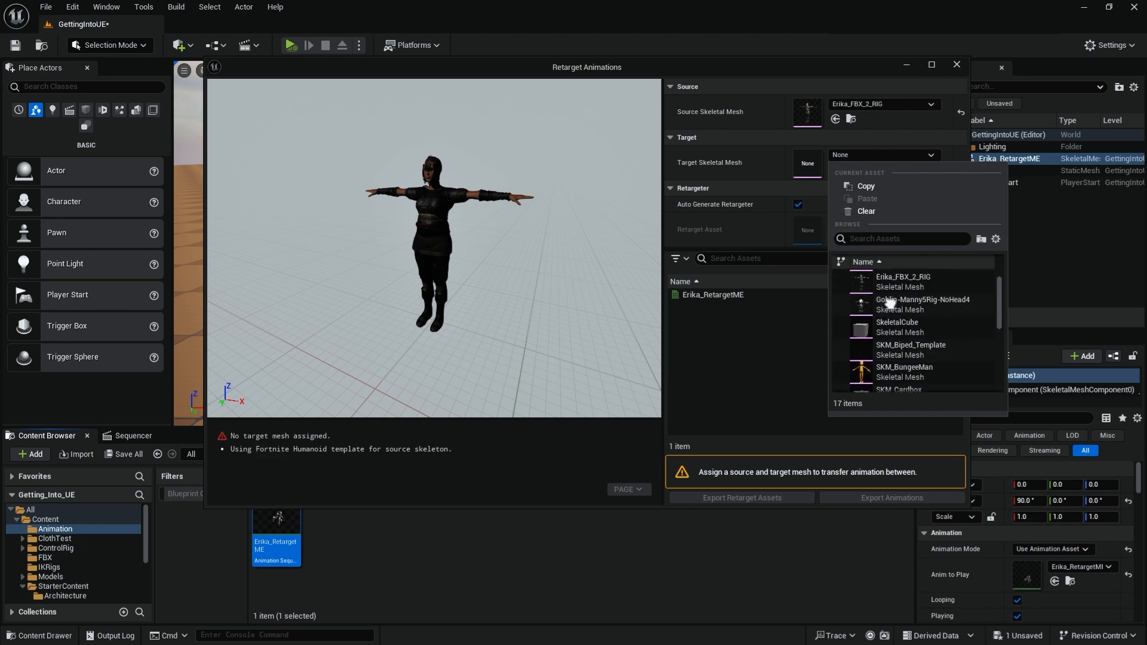
{"action": "mouse_move", "coordinate": [913, 321]}
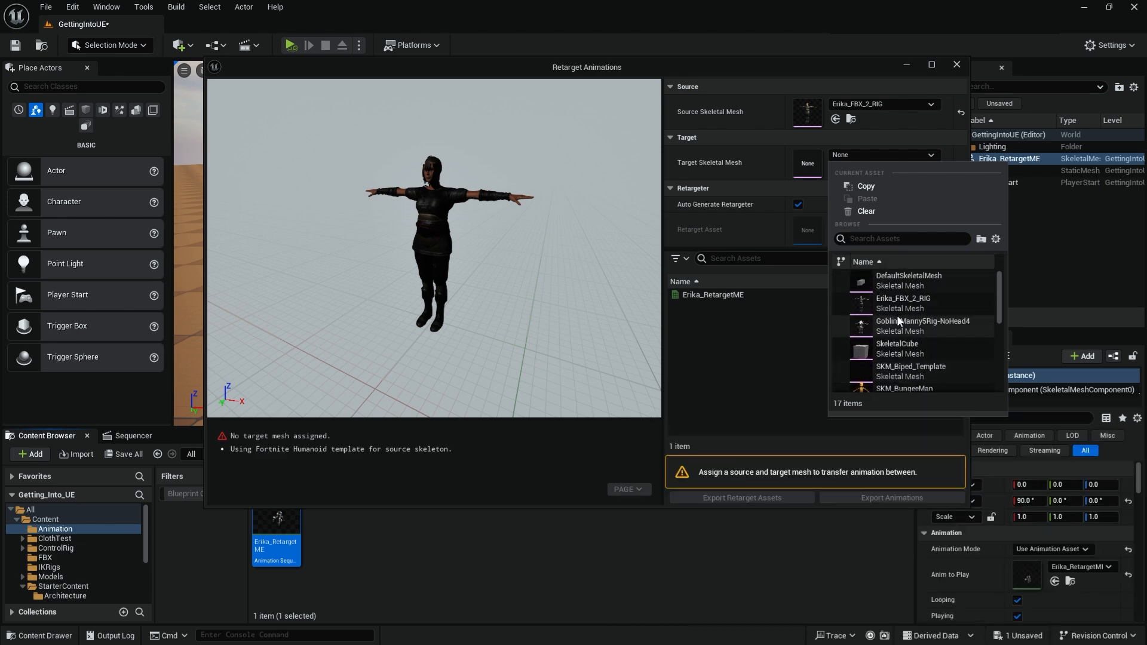
{"action": "scroll", "coordinate": [904, 326], "scroll_direction": "down", "scroll_amount": 2}
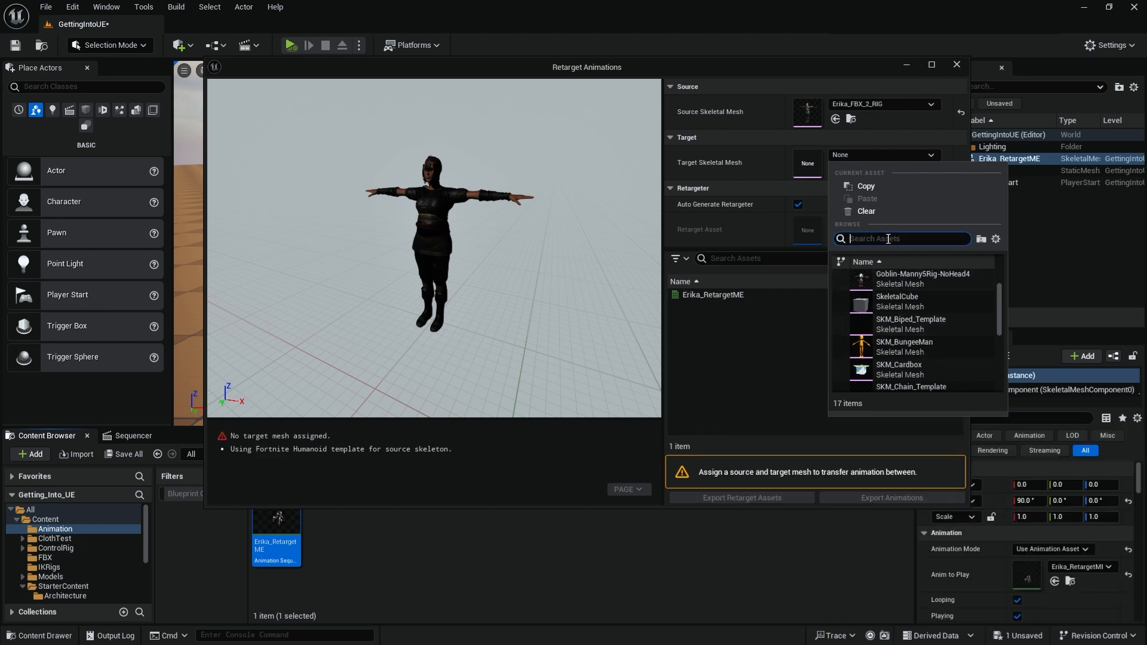
{"action": "type", "text": "ny"}
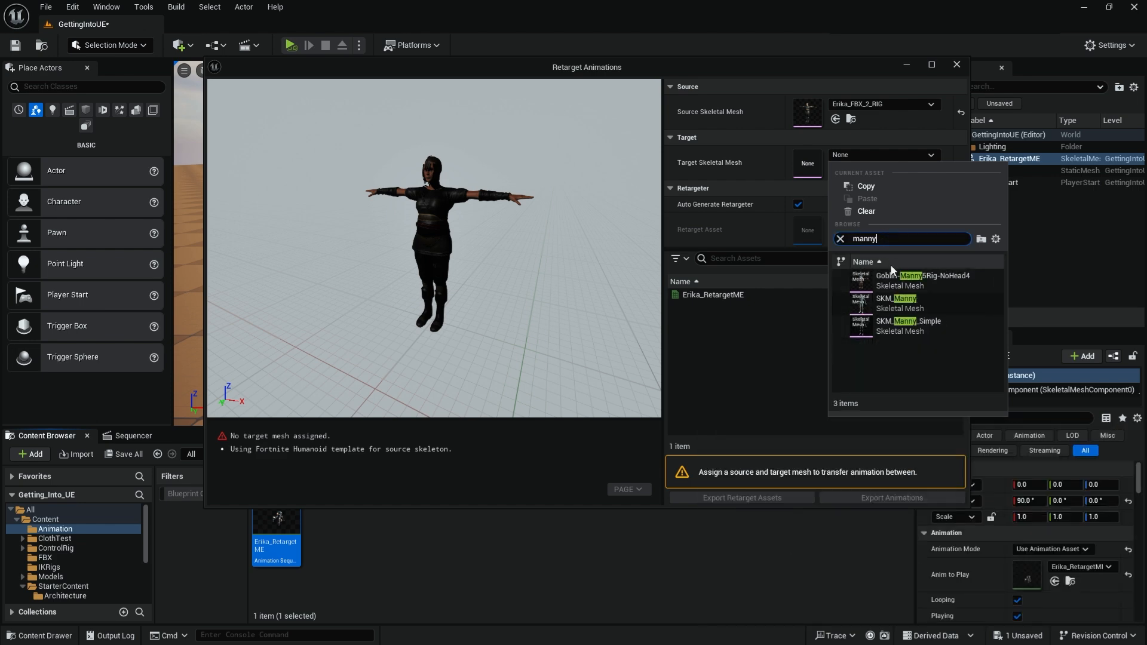
{"action": "left_click", "coordinate": [932, 301]}
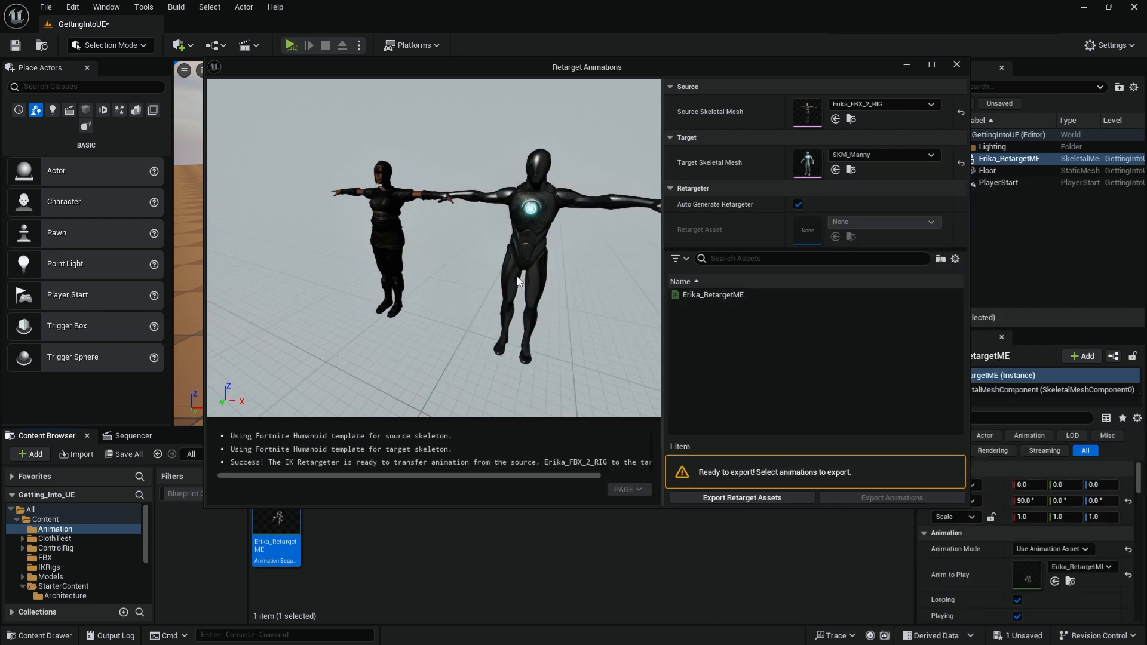
Play Erika_RetargetME in the retarget preview and compare the motion of the source and target characters from several angles.
{"action": "right_click_drag", "start_coordinate": [519, 282], "coordinate": [621, 280]}
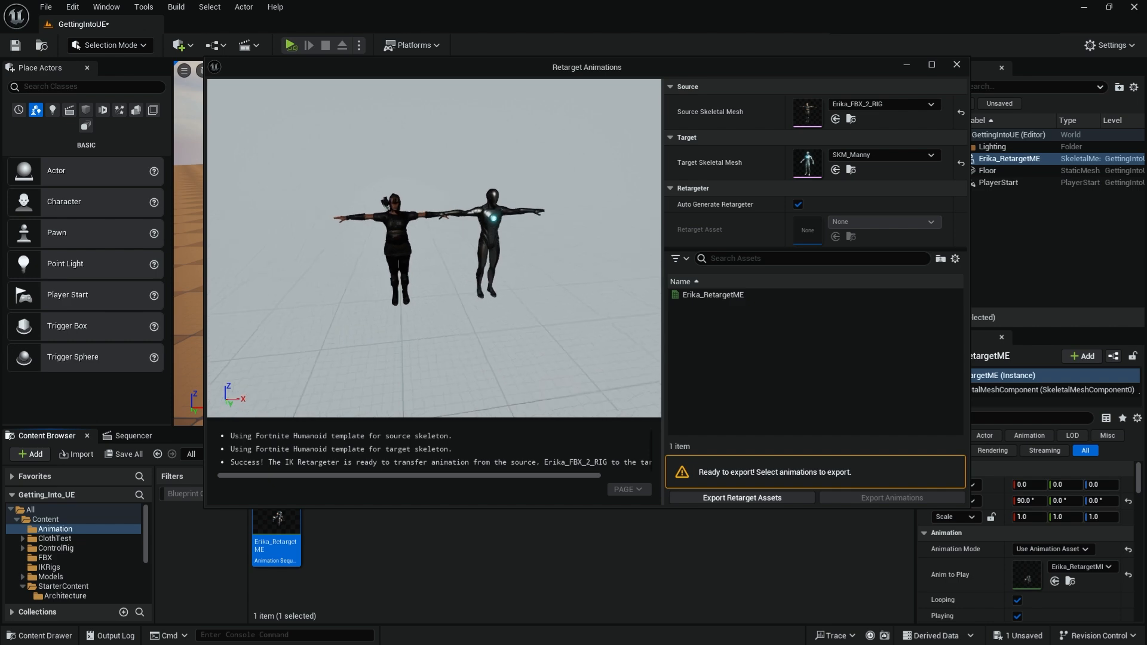
{"action": "right_click_drag", "start_coordinate": [442, 257], "coordinate": [461, 255]}
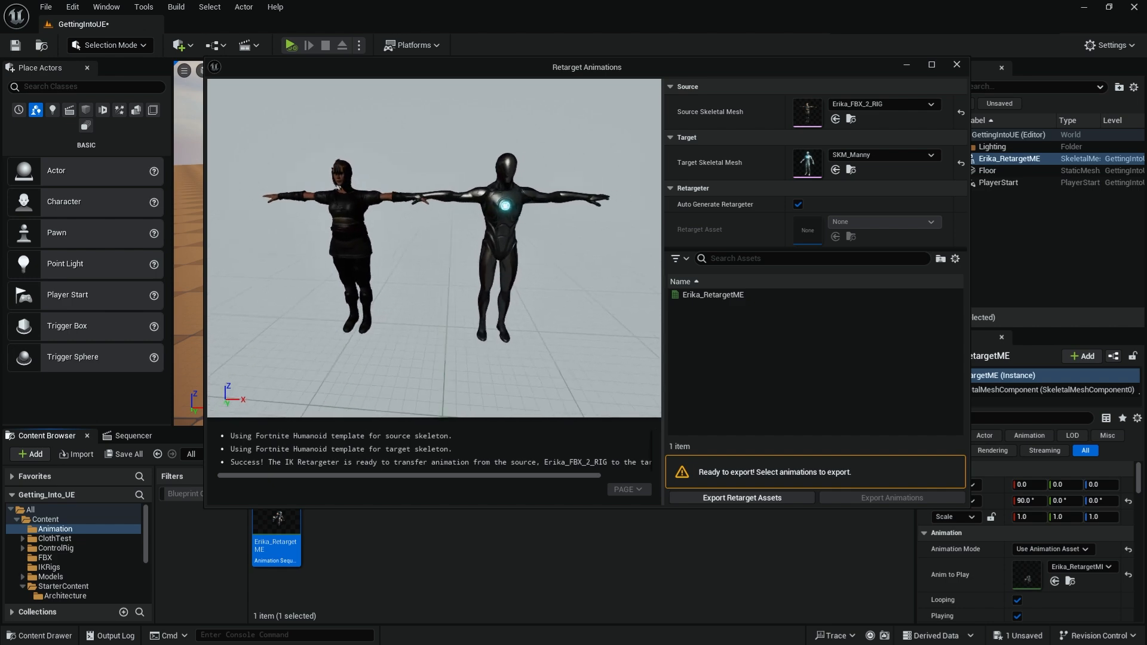
{"action": "left_click", "coordinate": [702, 295]}
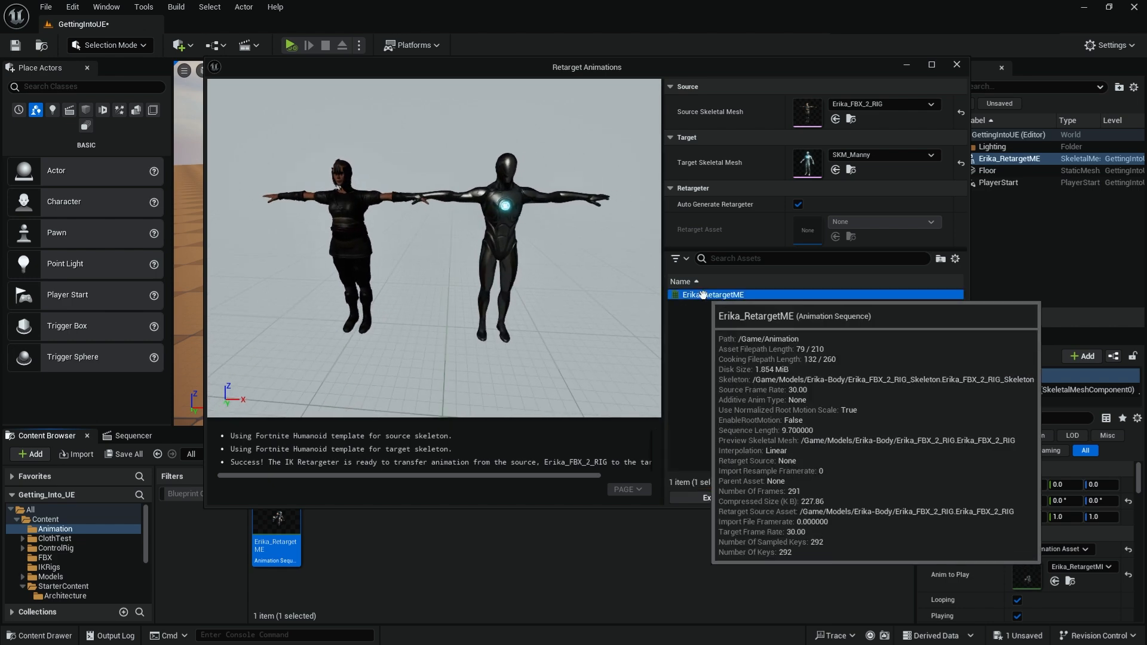
{"action": "double_click", "coordinate": [704, 295]}
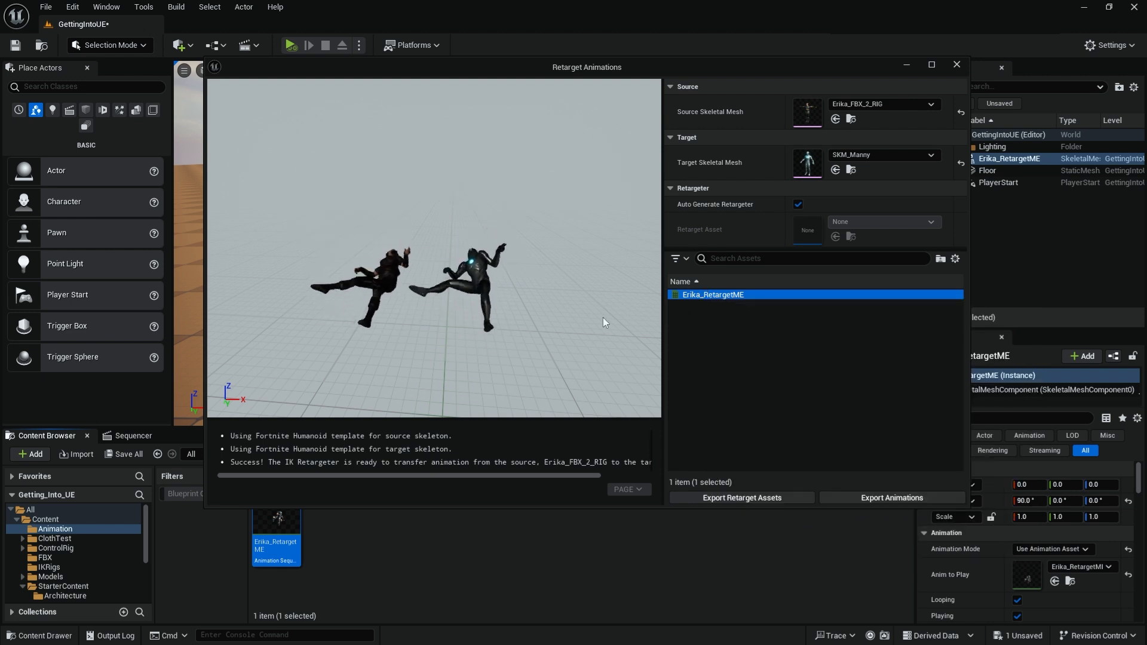
{"action": "right_click_drag", "start_coordinate": [519, 280], "coordinate": [519, 293]}
{"action": "left_click_drag", "start_coordinate": [519, 293], "coordinate": [508, 319], "text": "alt"}
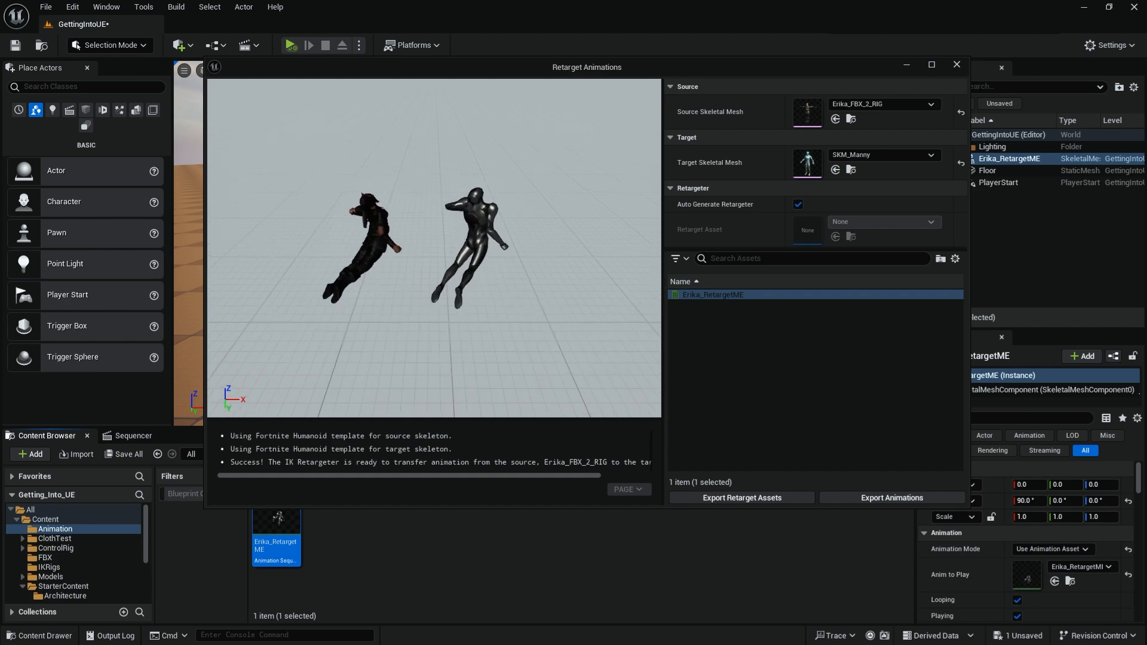
{"action": "right_click_drag", "start_coordinate": [508, 320], "coordinate": [538, 320], "text": "alt"}
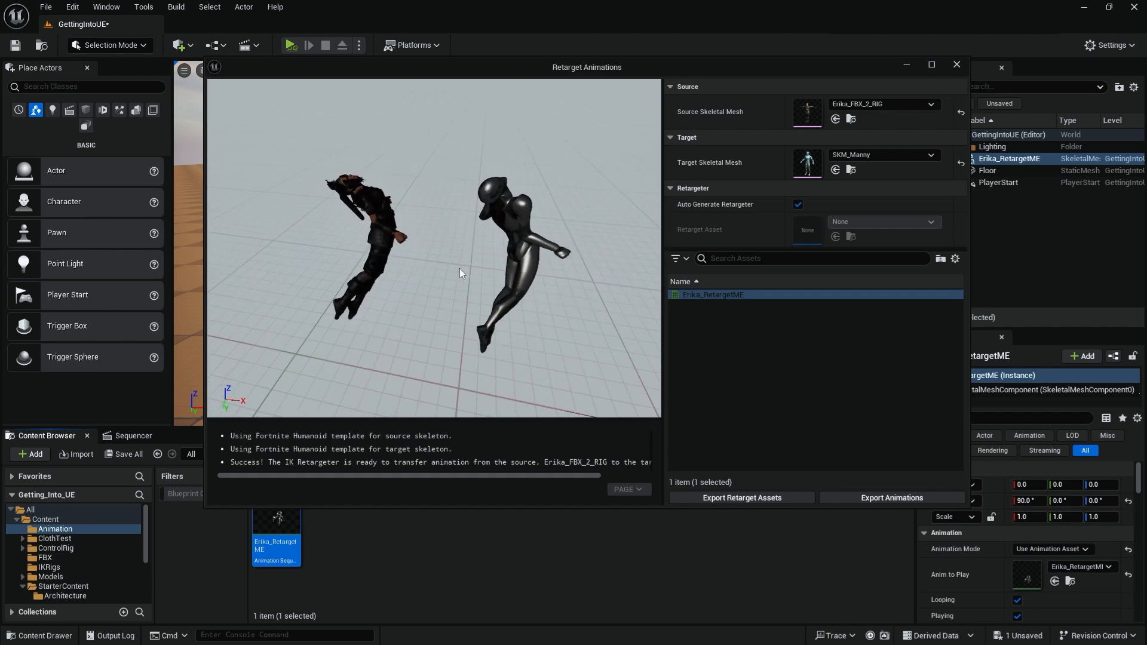
{"action": "scroll", "coordinate": [474, 285], "scroll_direction": "down", "scroll_amount": 3}
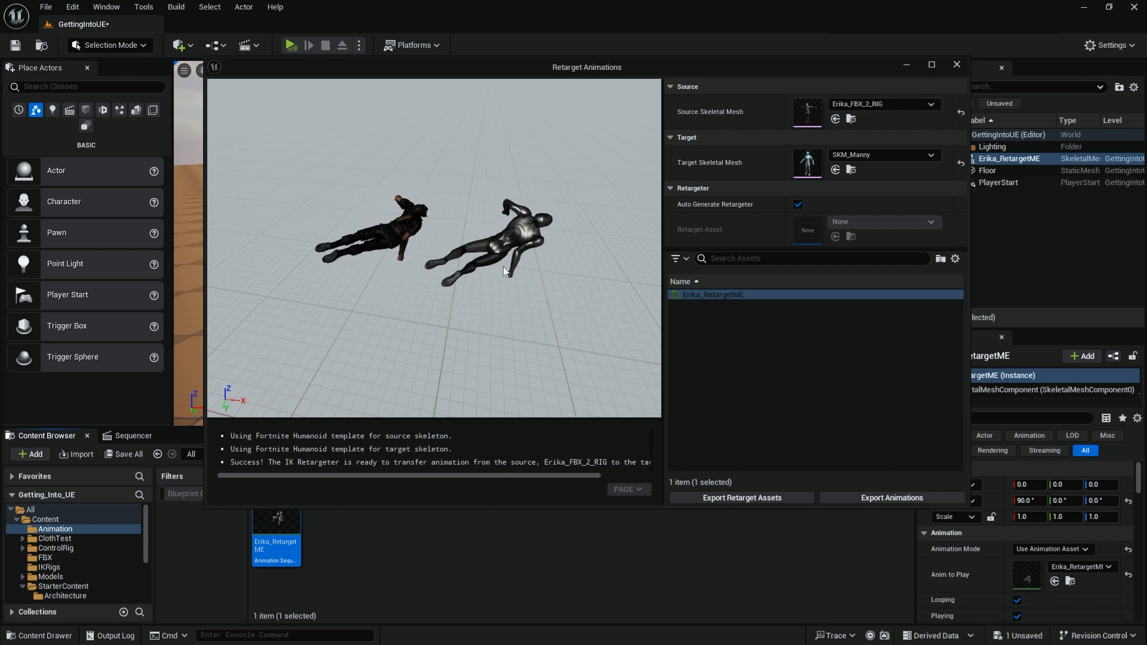
Export the retarget assets to the /Game/Animation folder and move the Retarget Animations window aside to uncover the exported assets.
{"action": "left_click", "coordinate": [726, 501]}
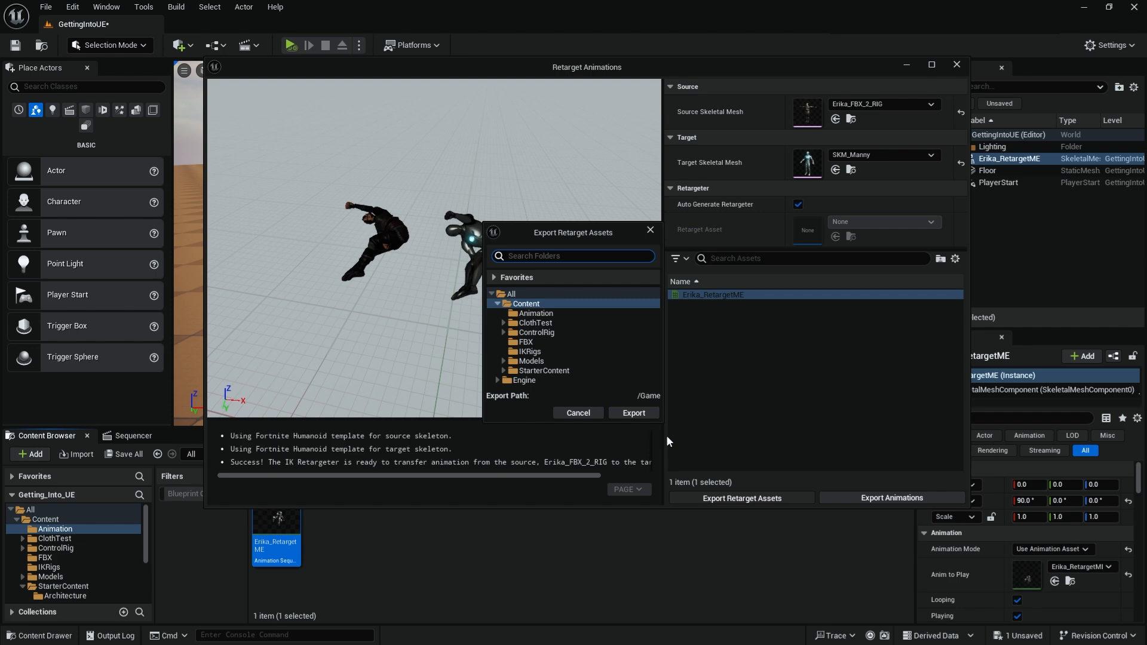
{"action": "left_click", "coordinate": [540, 316]}
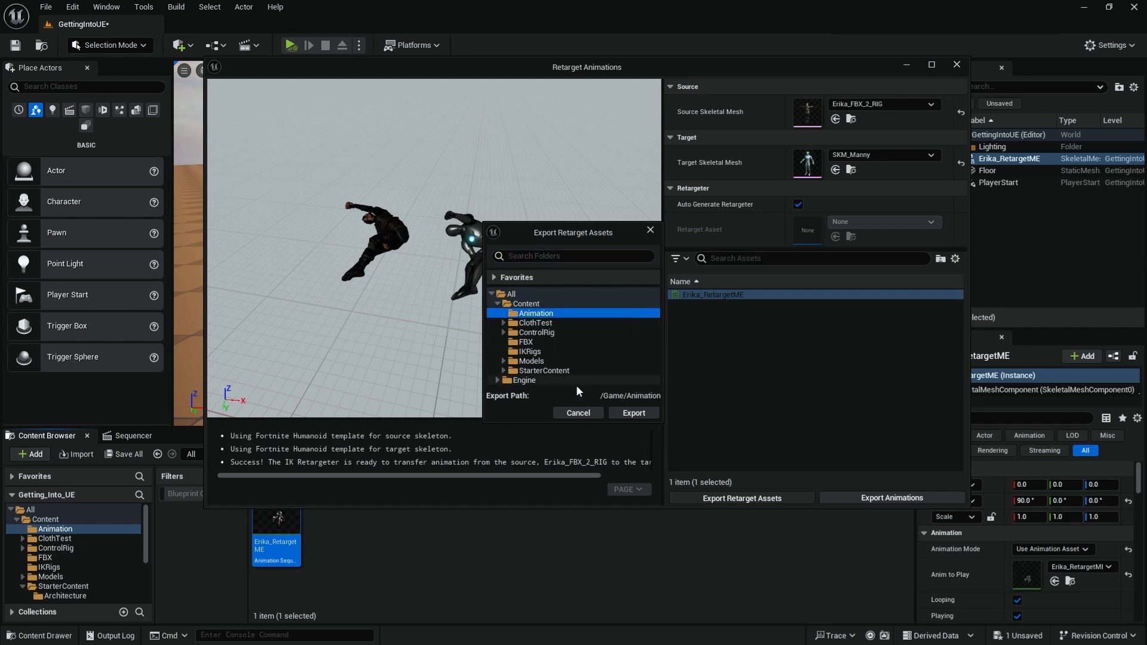
{"action": "left_click", "coordinate": [634, 413]}
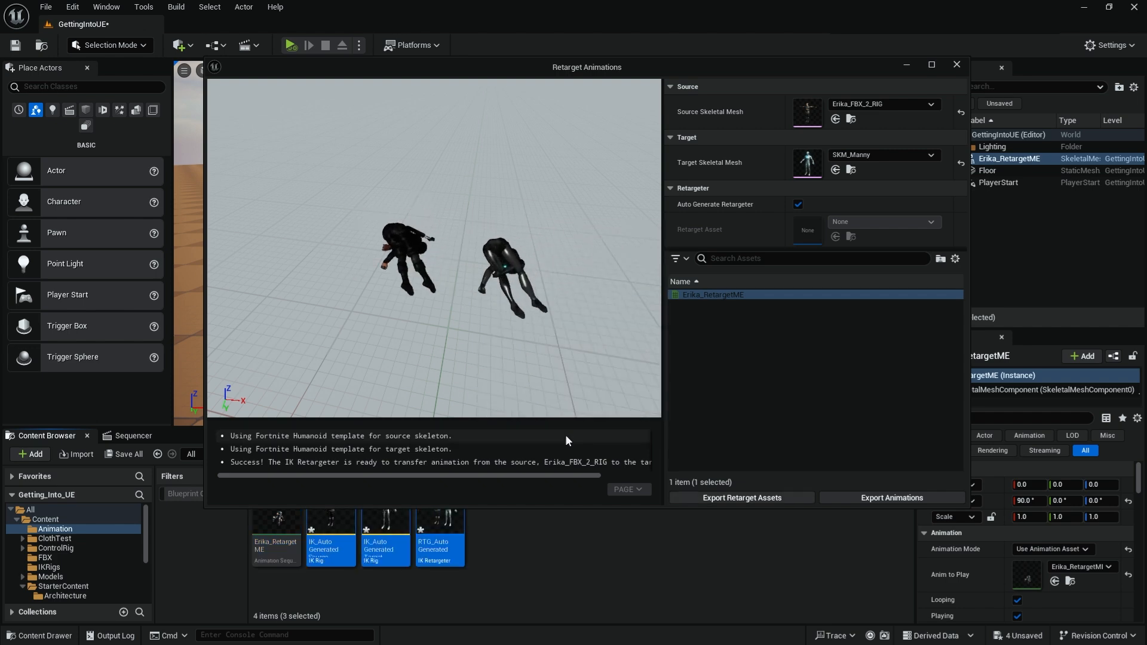
{"action": "left_click_drag", "start_coordinate": [804, 71], "coordinate": [780, 281]}
{"action": "left_click_drag", "start_coordinate": [729, 278], "coordinate": [940, 256]}
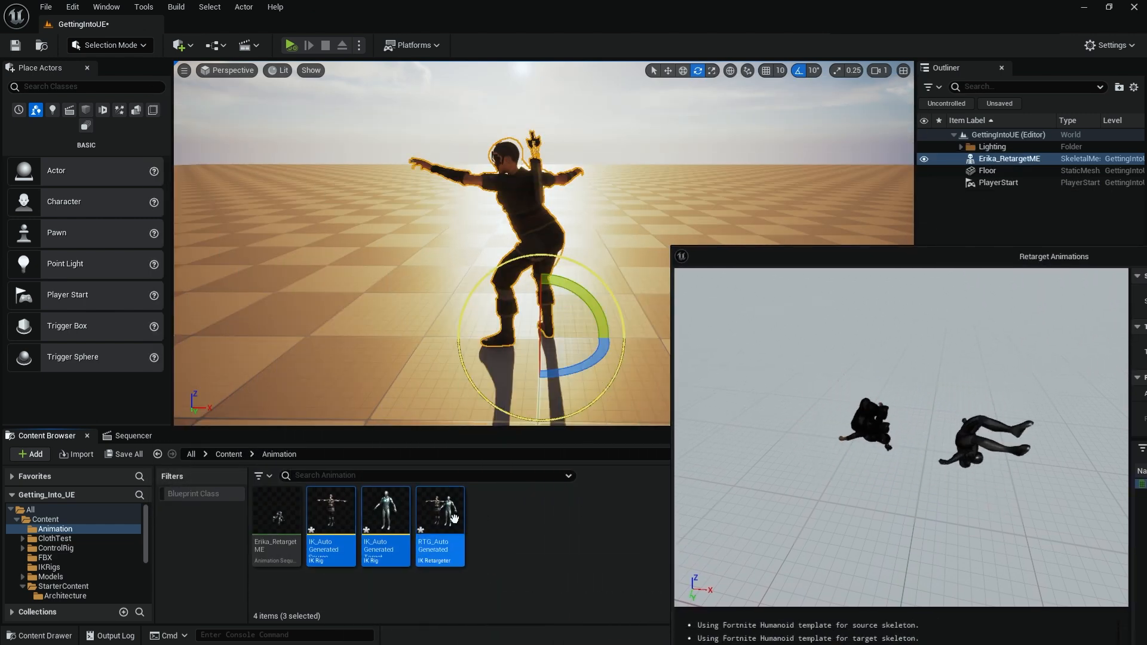
{"action": "left_click", "coordinate": [508, 514]}
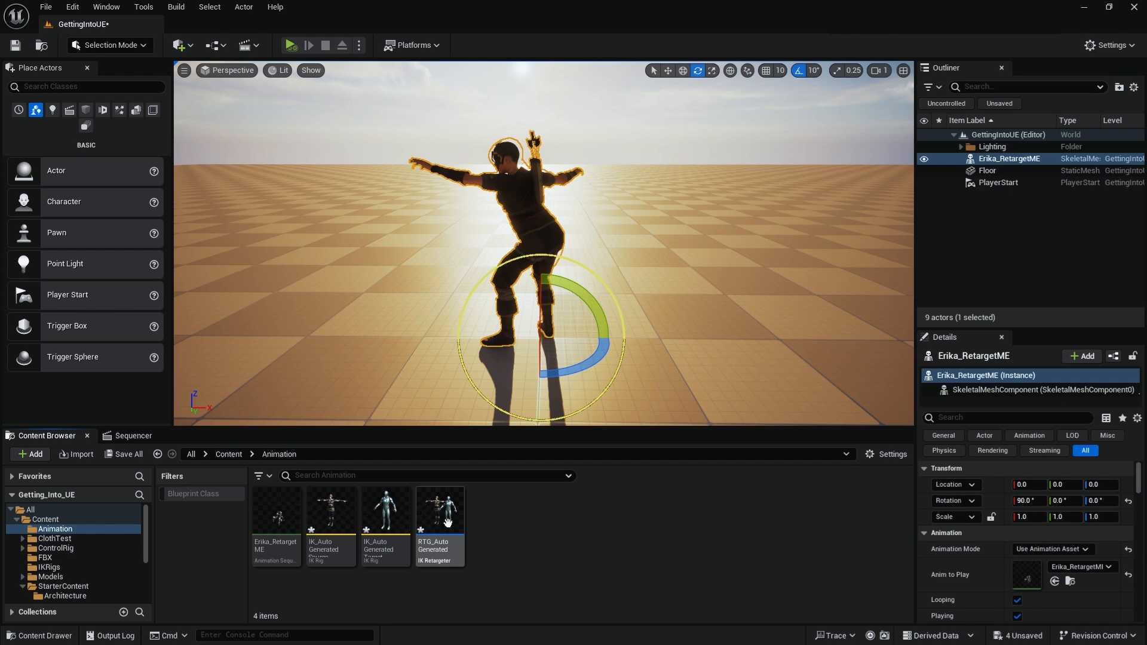
Open the IK_AutoGeneratedSource IK Rig and examine Erika's reference pose and the bone hierarchy with its retarget chains.
{"action": "left_click", "coordinate": [267, 499]}
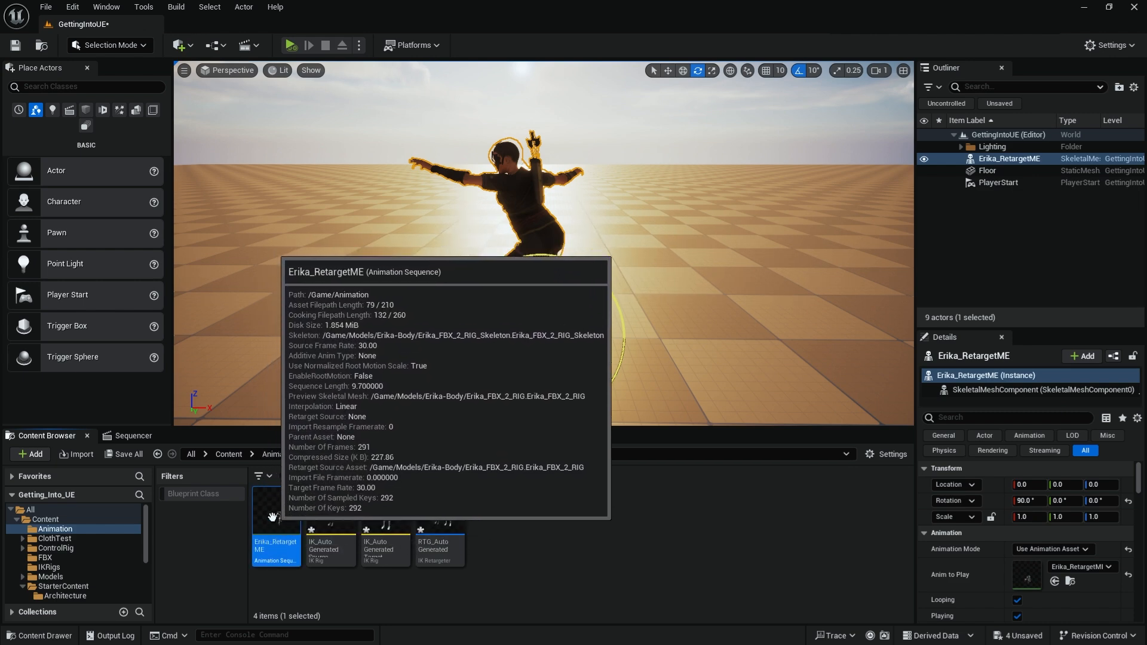
{"action": "left_click", "coordinate": [346, 522]}
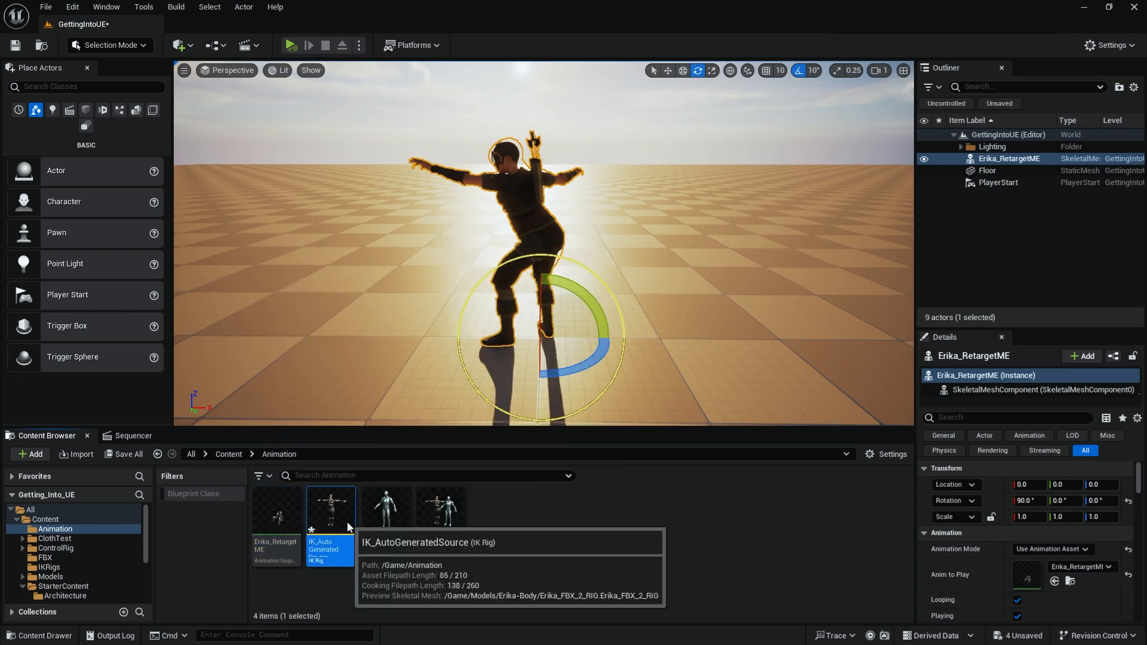
{"action": "double_click", "coordinate": [347, 522]}
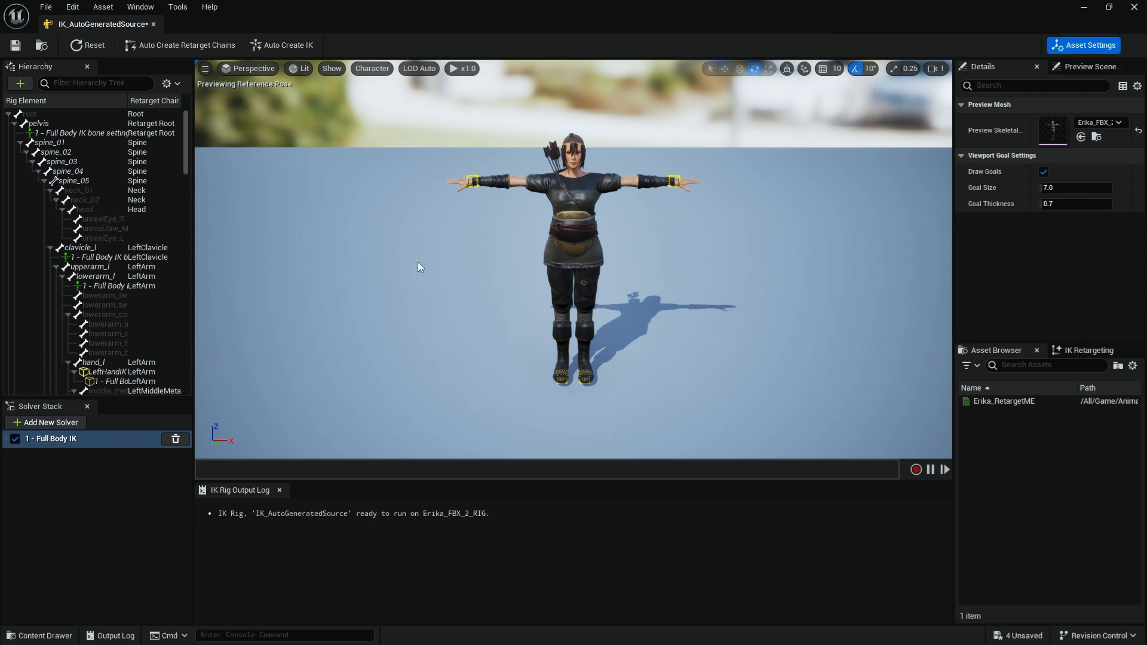
{"action": "left_click_drag", "start_coordinate": [557, 273], "coordinate": [508, 275], "text": "alt"}
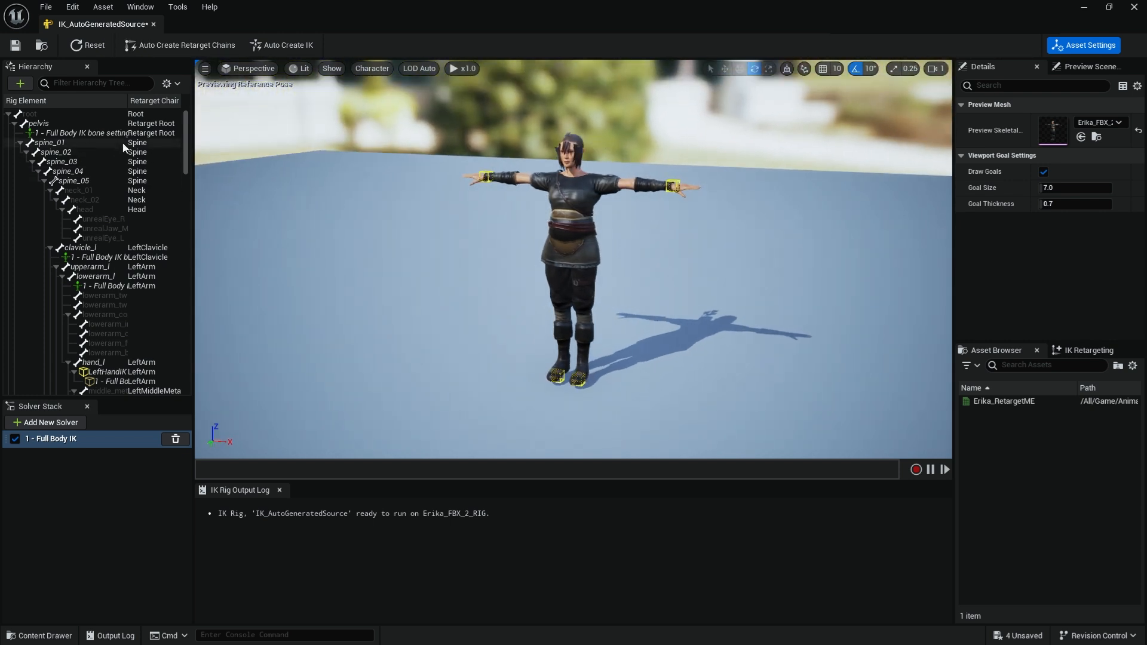
{"action": "scroll", "coordinate": [107, 149], "scroll_direction": "down", "scroll_amount": 8}
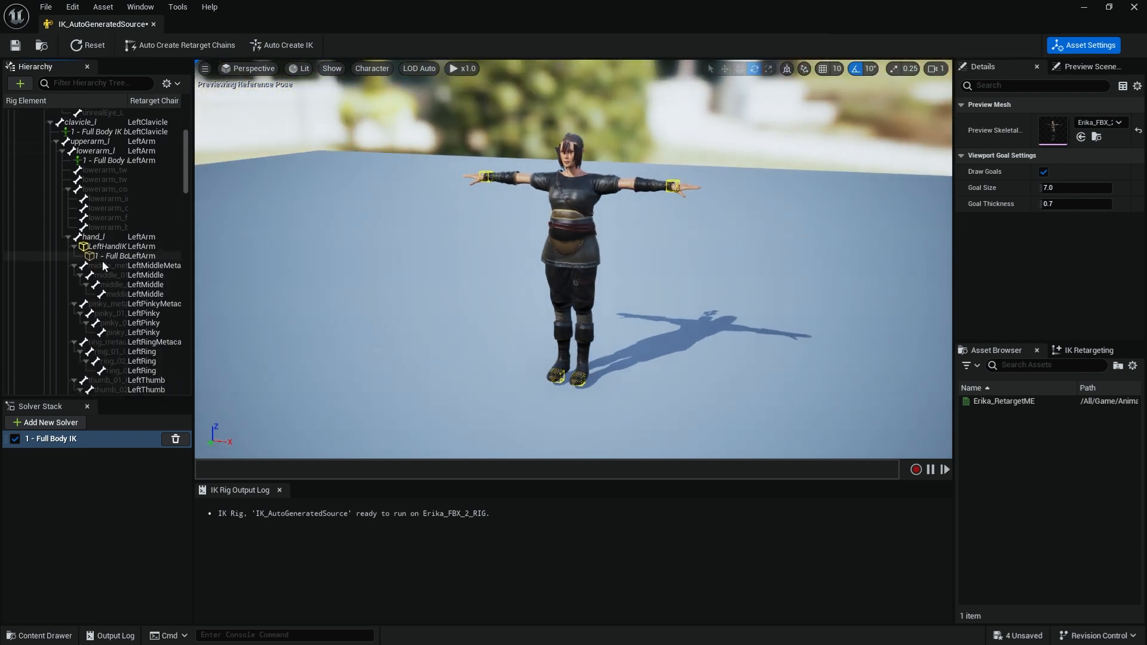
{"action": "scroll", "coordinate": [114, 167], "scroll_direction": "down", "scroll_amount": 2}
{"action": "left_click_drag", "start_coordinate": [185, 190], "coordinate": [206, 130]}
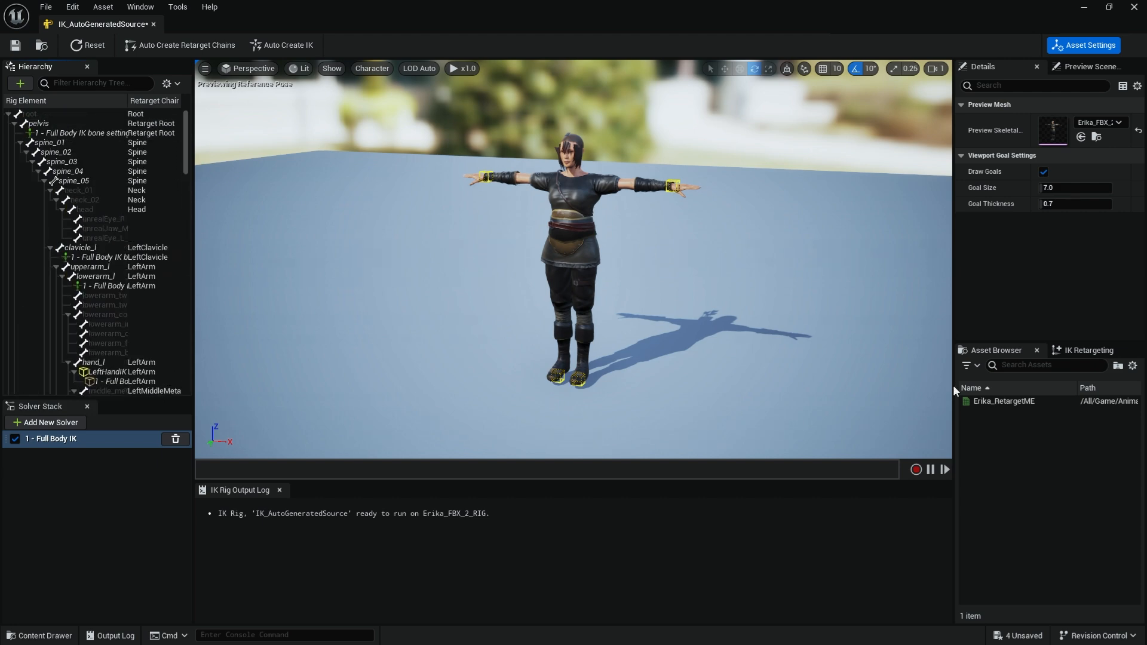
Review the IK Retargeting chain list of the source IK Rig and close the rig.
{"action": "left_click", "coordinate": [1089, 350]}
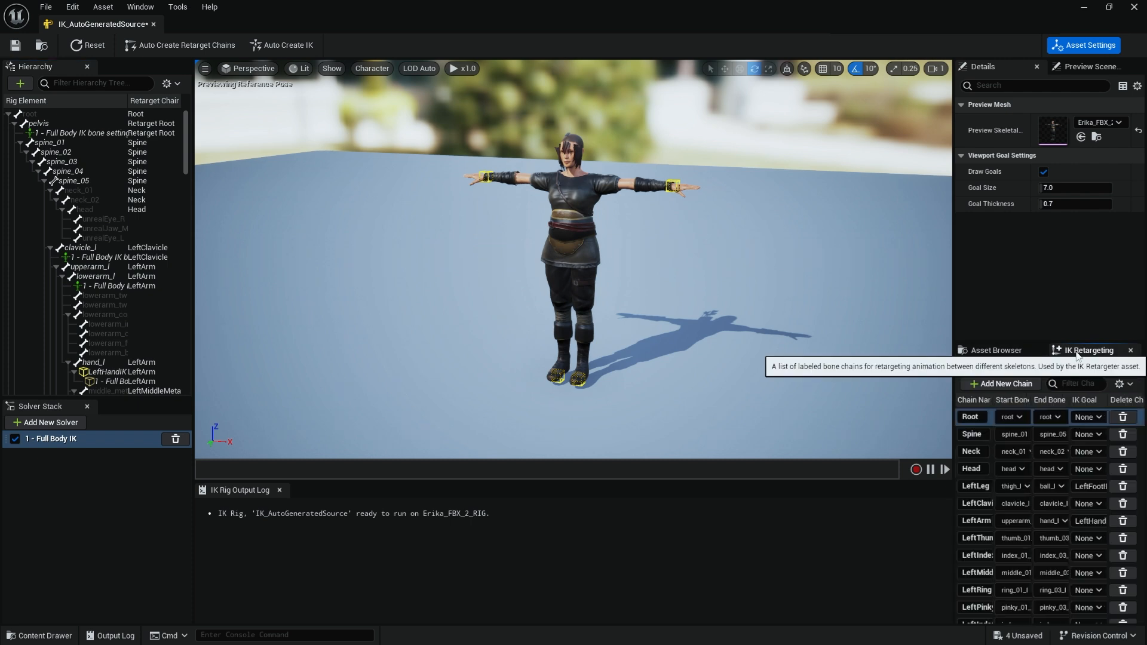
{"action": "scroll", "coordinate": [1058, 494], "scroll_direction": "down", "scroll_amount": 5}
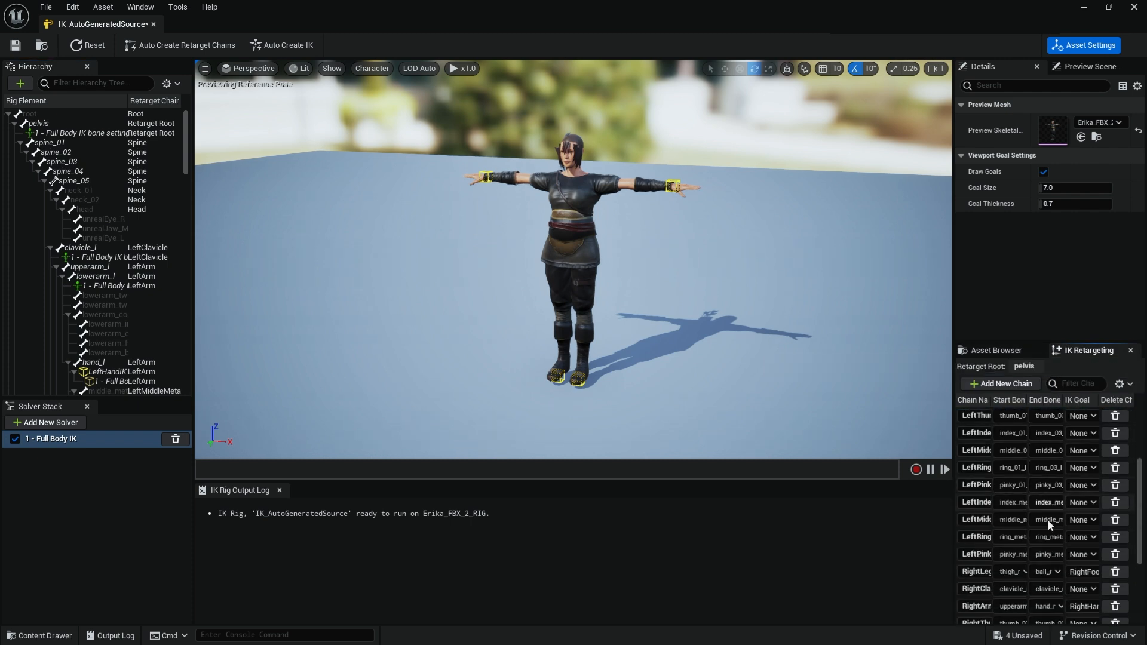
{"action": "right_click_drag", "start_coordinate": [1024, 447], "coordinate": [1024, 374]}
{"action": "right_click_drag", "start_coordinate": [1046, 497], "coordinate": [1043, 569]}
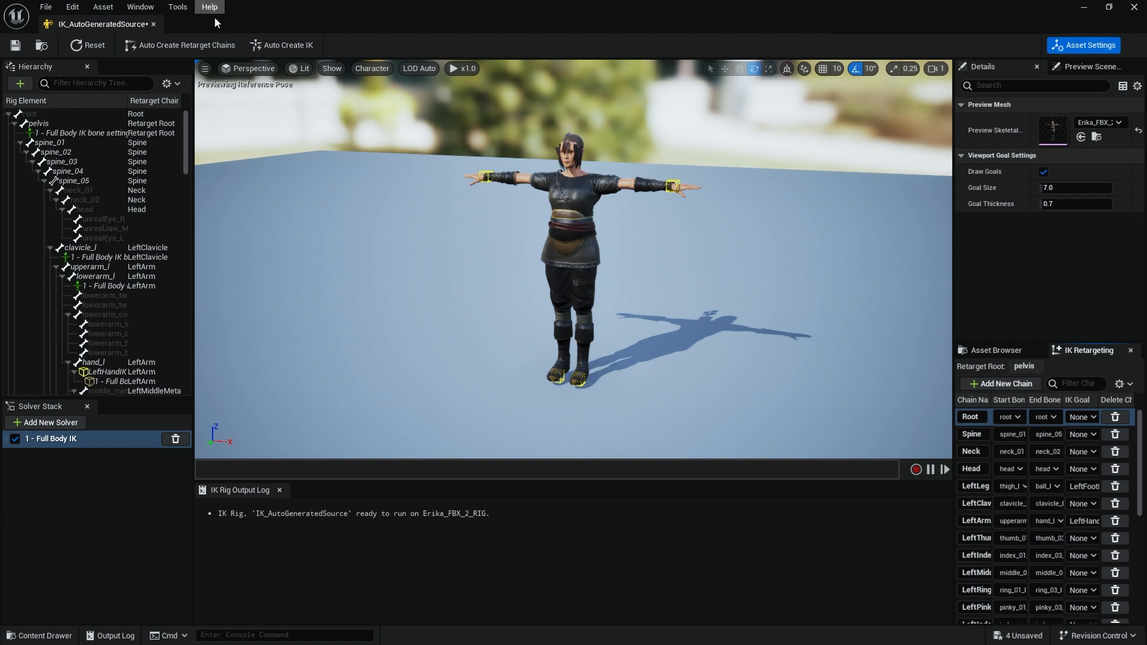
{"action": "left_click", "coordinate": [153, 23]}
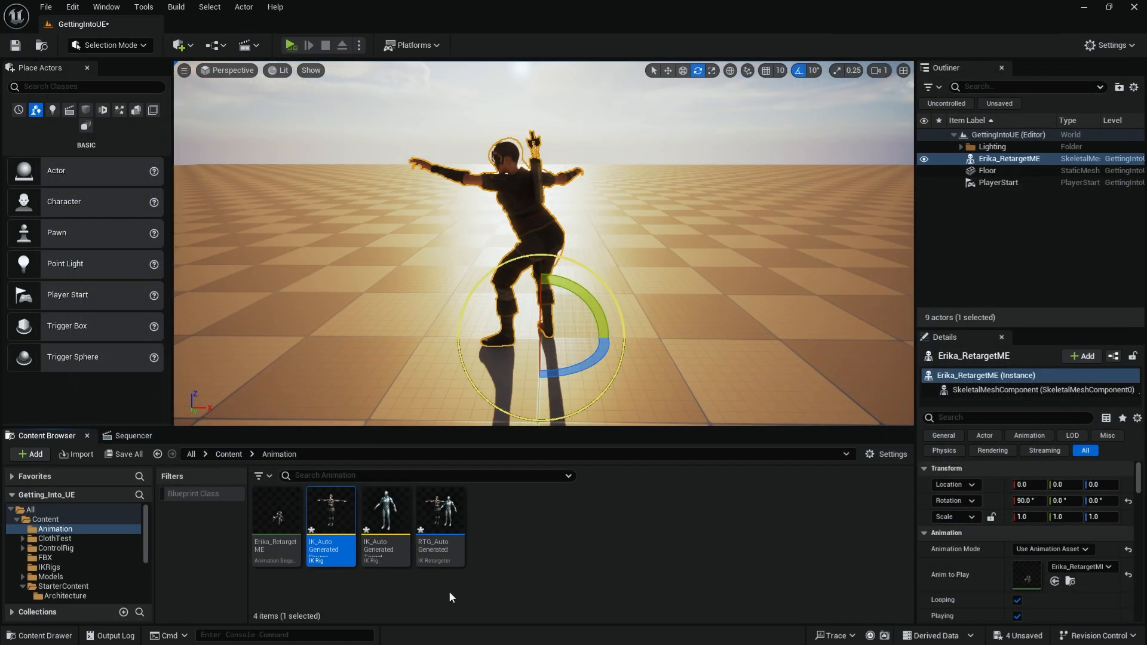
Open the IK_AutoGeneratedTarget IK Rig, inspect Manny's pose and the list of retarget chains, and close the rig.
{"action": "double_click", "coordinate": [386, 513]}
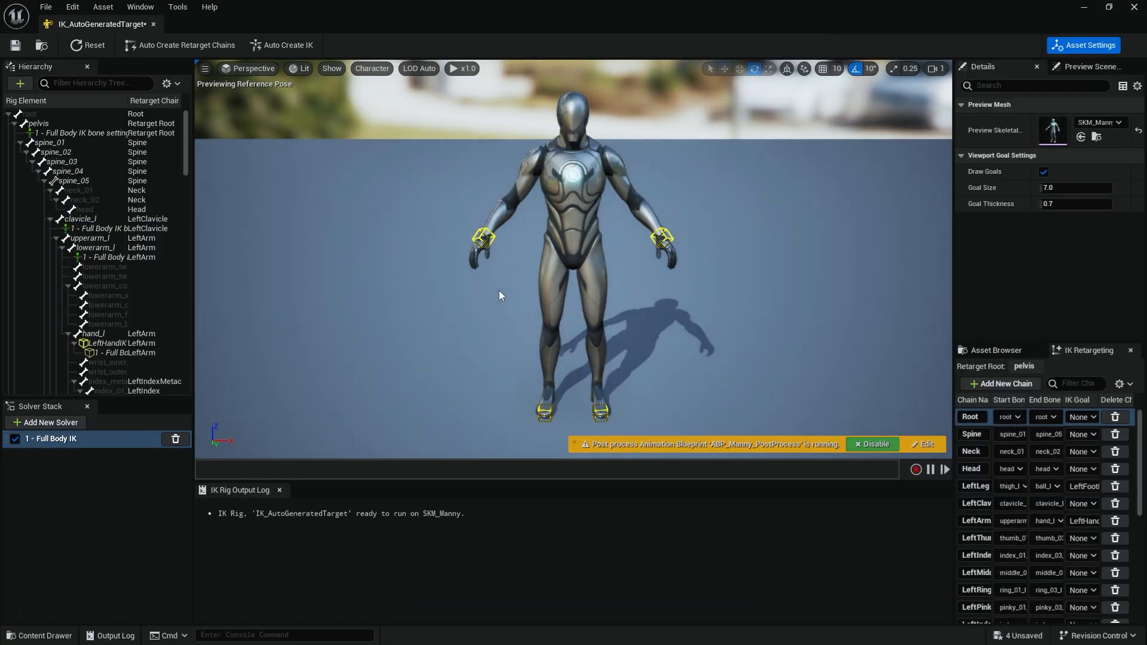
{"action": "left_click_drag", "start_coordinate": [865, 410], "coordinate": [720, 399], "text": "alt"}
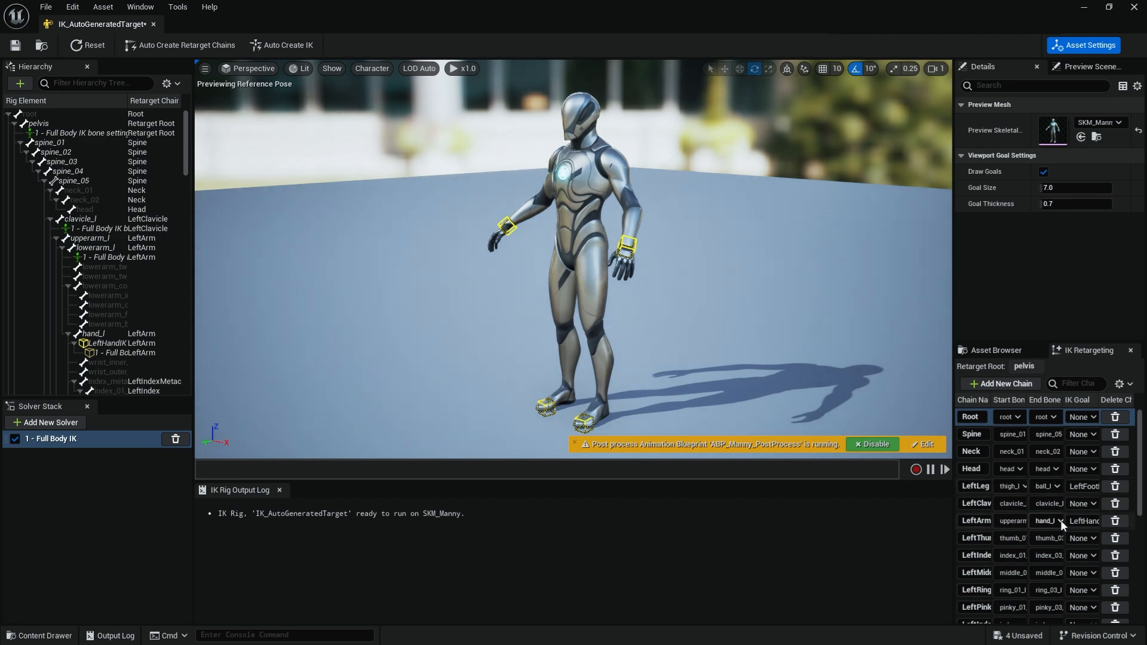
{"action": "scroll", "coordinate": [1062, 524], "scroll_direction": "down", "scroll_amount": 5}
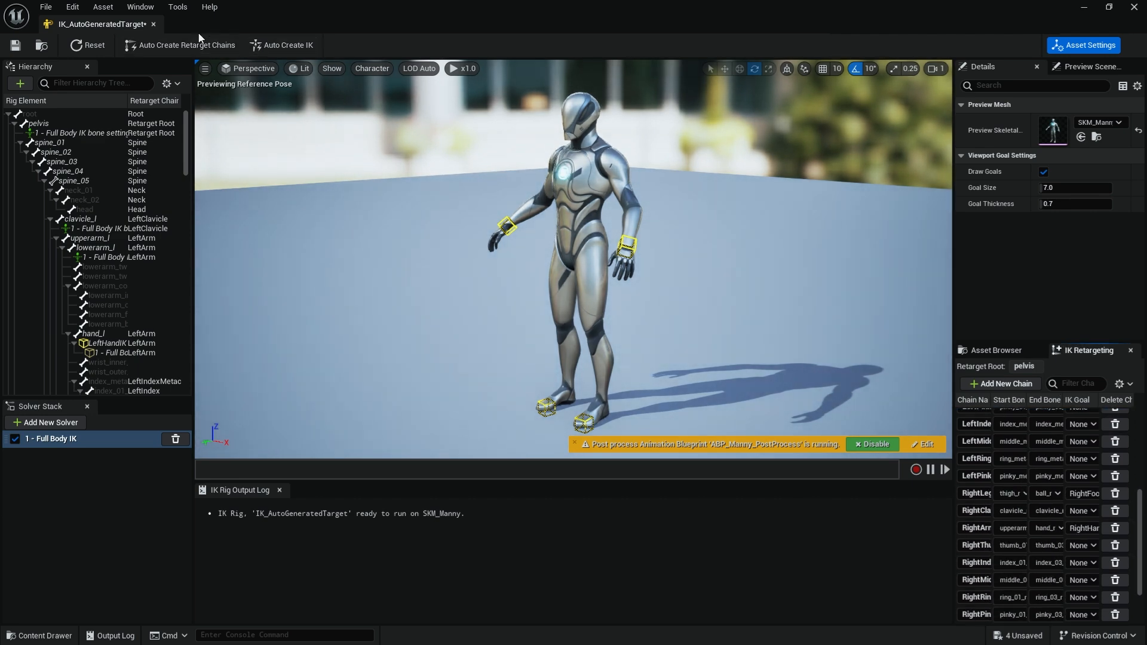
{"action": "left_click", "coordinate": [153, 25]}
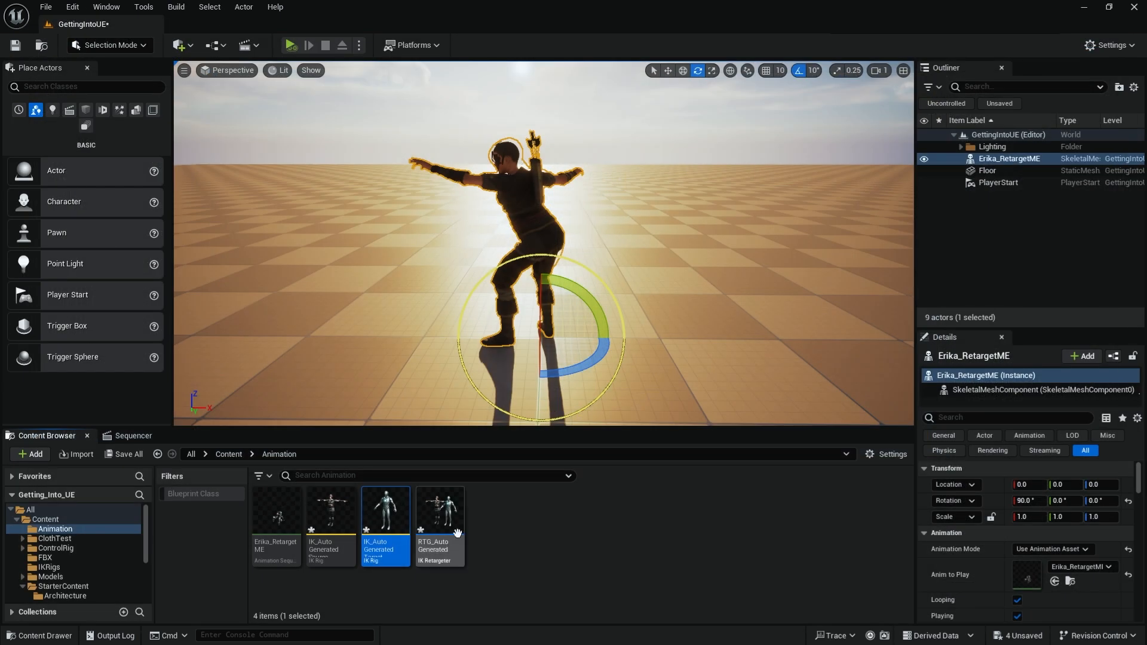
Open the RTG_AutoGenerated retargeter and set the target mesh's X offset to 150, increasing it to about 196 to separate the characters.
{"action": "double_click", "coordinate": [445, 504]}
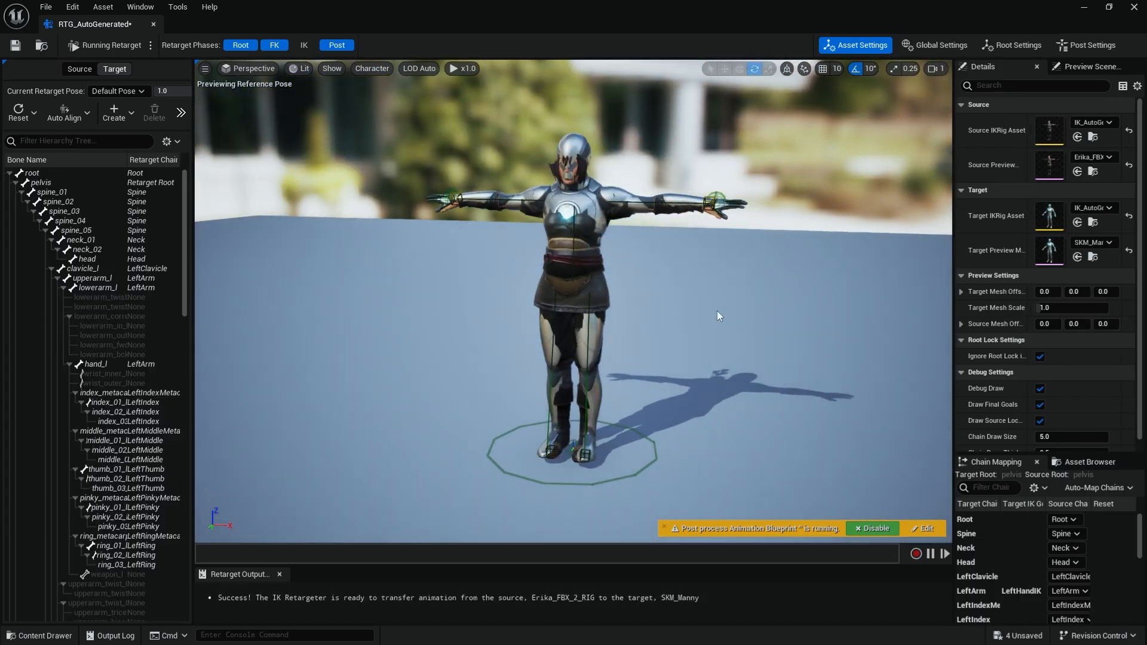
{"action": "left_click", "coordinate": [1054, 292]}
{"action": "type", "text": "150"}
{"action": "key", "text": "Return"}
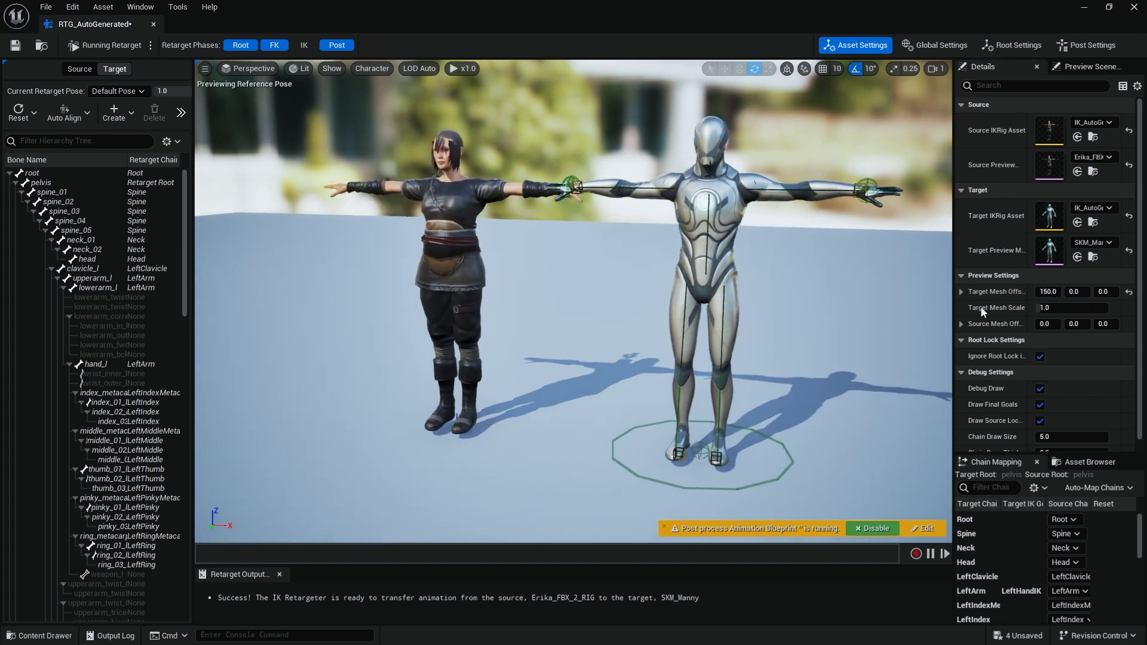
{"action": "left_click_drag", "start_coordinate": [1043, 292], "coordinate": [1070, 291]}
{"action": "left_click_drag", "start_coordinate": [747, 234], "coordinate": [717, 308], "text": "alt"}
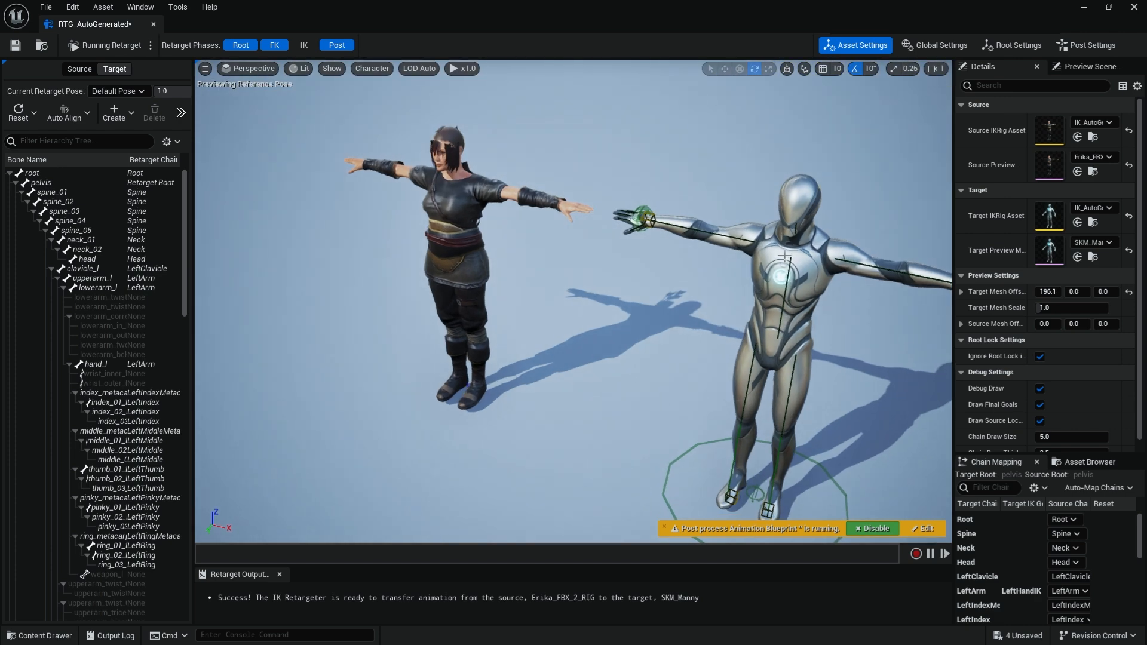
Inspect the Erika and Manny reference poses from several angles in the auto-generated retargeter, and close the retargeter.
{"action": "scroll", "coordinate": [747, 234], "scroll_direction": "up", "scroll_amount": 6}
{"action": "left_click_drag", "start_coordinate": [746, 231], "coordinate": [795, 203], "text": "alt"}
{"action": "left_click_drag", "start_coordinate": [572, 212], "coordinate": [574, 152], "text": "alt"}
{"action": "mouse_move", "coordinate": [621, 233]}
{"action": "right_mouse_down", "text": "alt"}
{"action": "mouse_move", "coordinate": [580, 234]}
{"action": "mouse_move", "coordinate": [621, 251]}
{"action": "right_mouse_up", "text": "alt"}
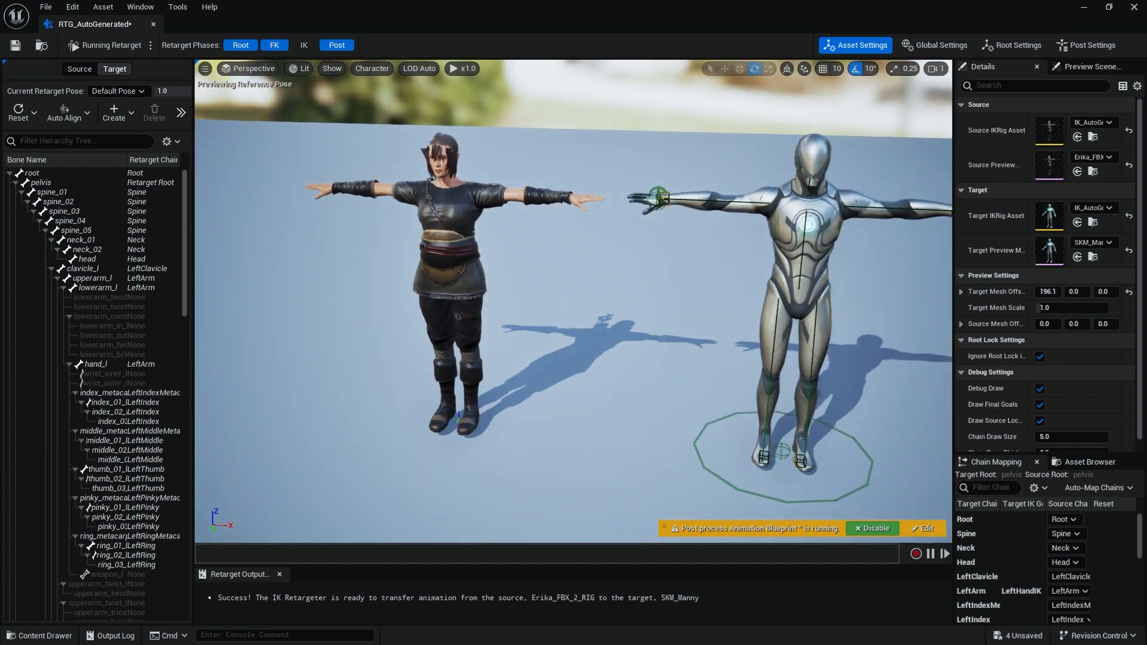
{"action": "left_click_drag", "start_coordinate": [708, 294], "coordinate": [664, 258], "text": "alt"}
{"action": "right_click_drag", "start_coordinate": [707, 295], "coordinate": [681, 295], "text": "alt"}
{"action": "left_click_drag", "start_coordinate": [708, 300], "coordinate": [682, 297], "text": "alt"}
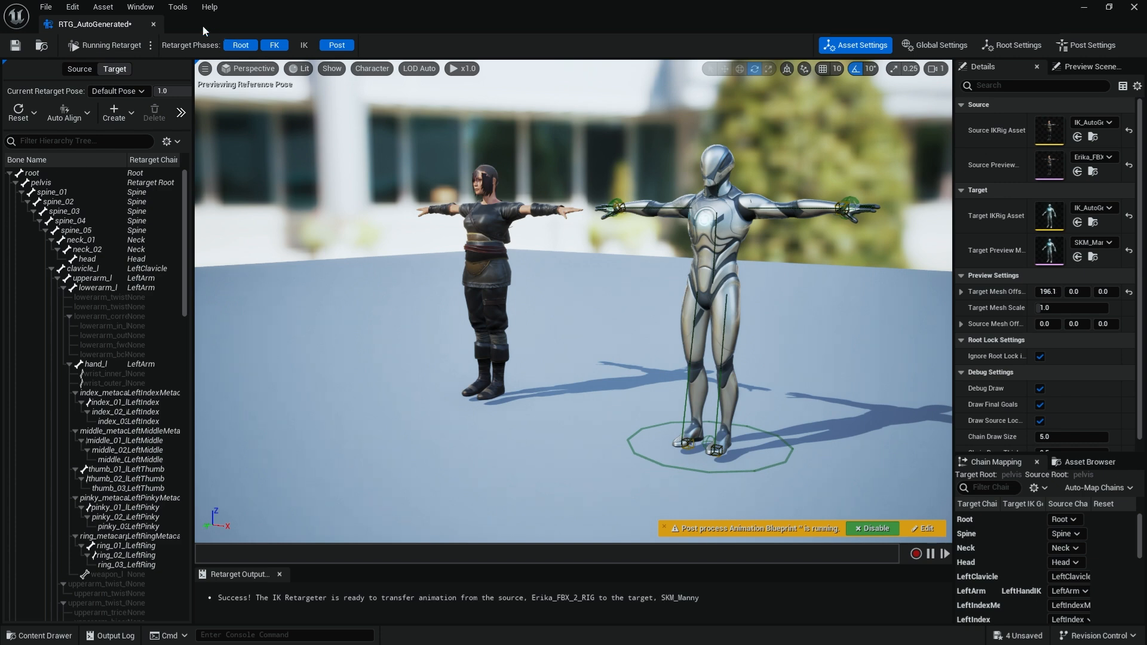
{"action": "left_click", "coordinate": [153, 24]}
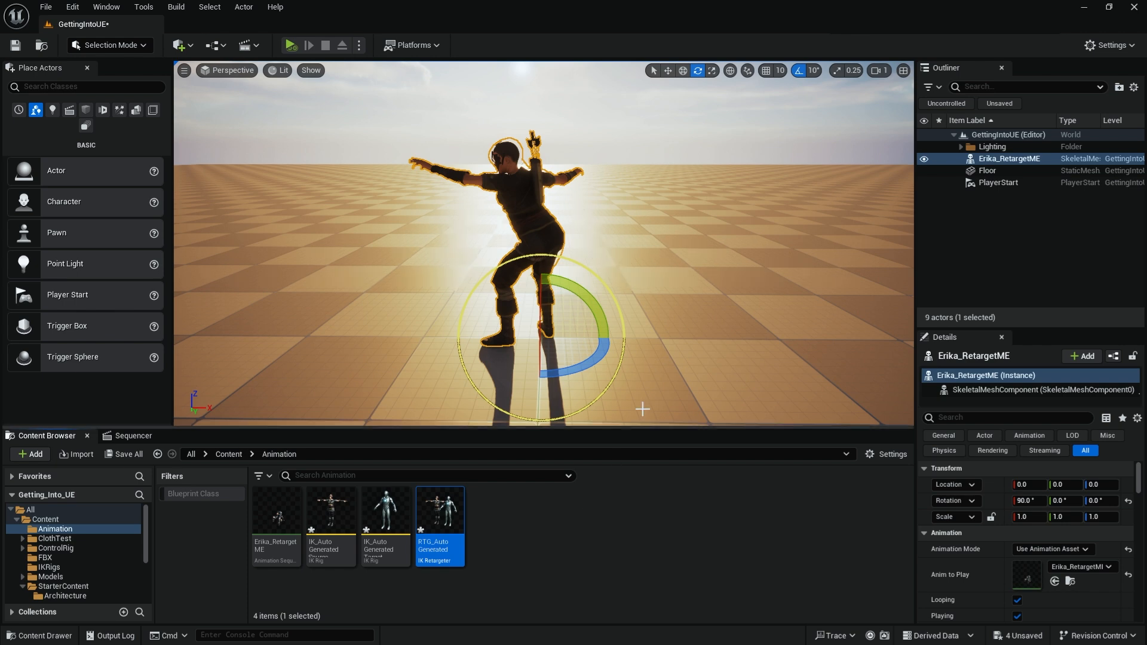
Look through the existing IK Rigs in the IKRigs folder and return to the Content folder.
{"action": "left_click_drag", "start_coordinate": [662, 300], "coordinate": [673, 293], "text": "alt"}
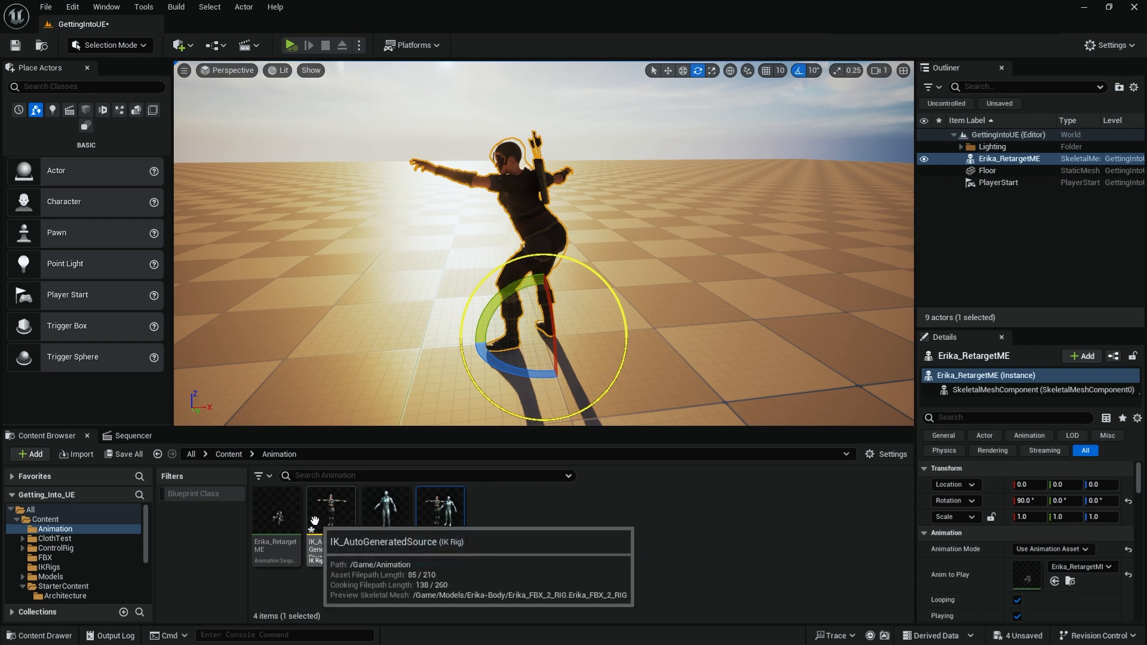
{"action": "left_click", "coordinate": [225, 458]}
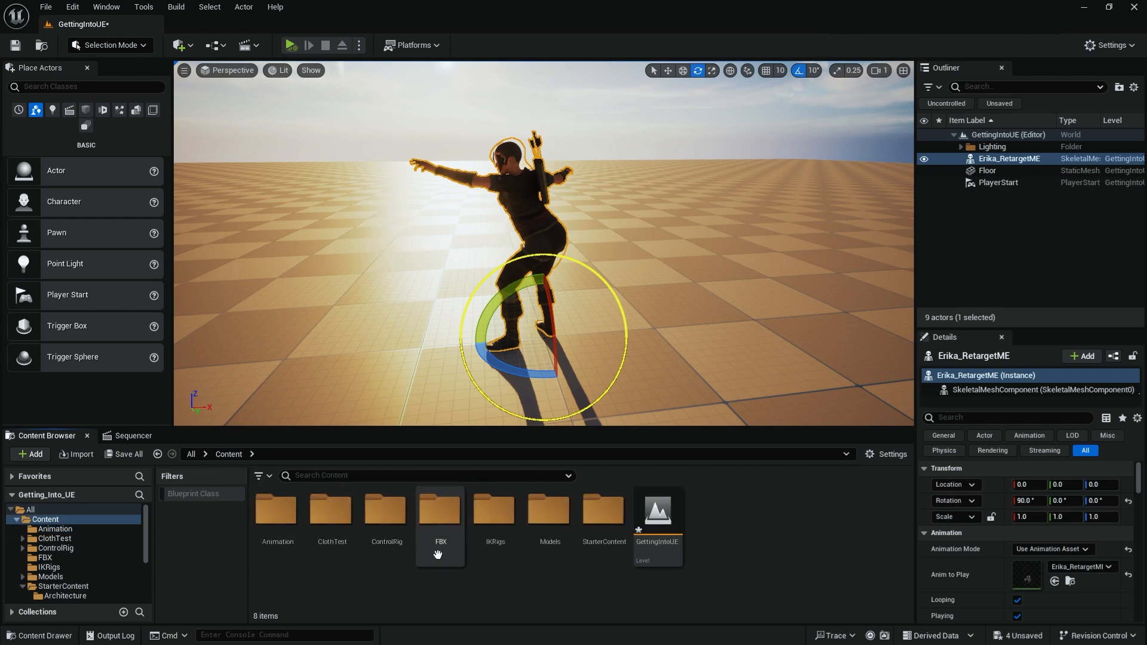
{"action": "double_click", "coordinate": [491, 515]}
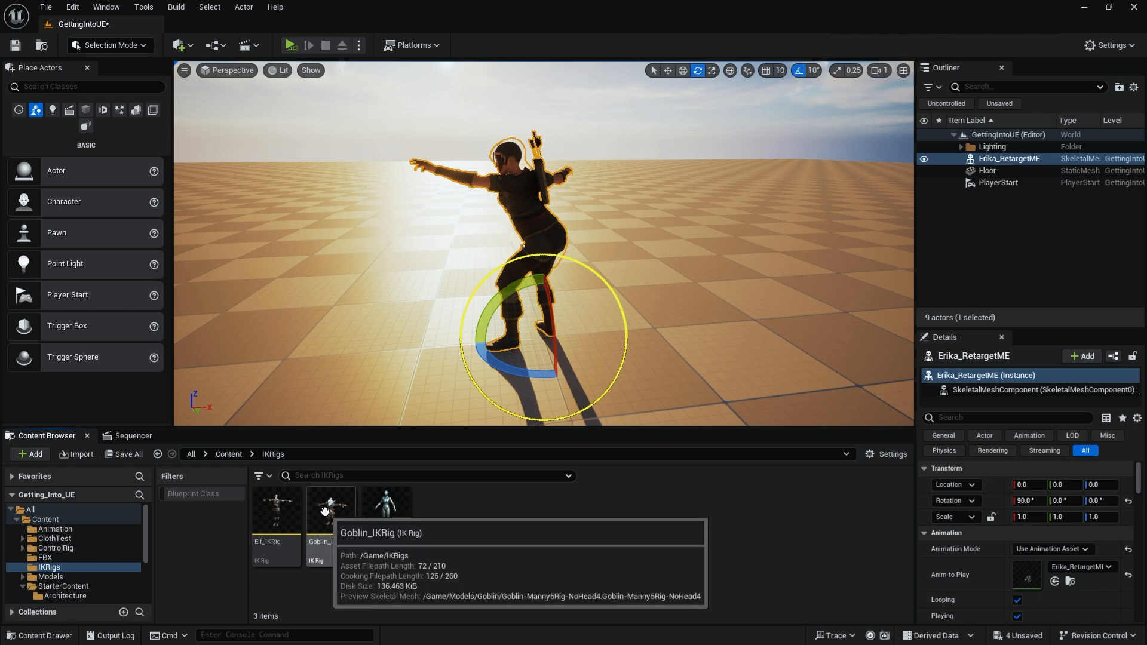
{"action": "left_click", "coordinate": [270, 512]}
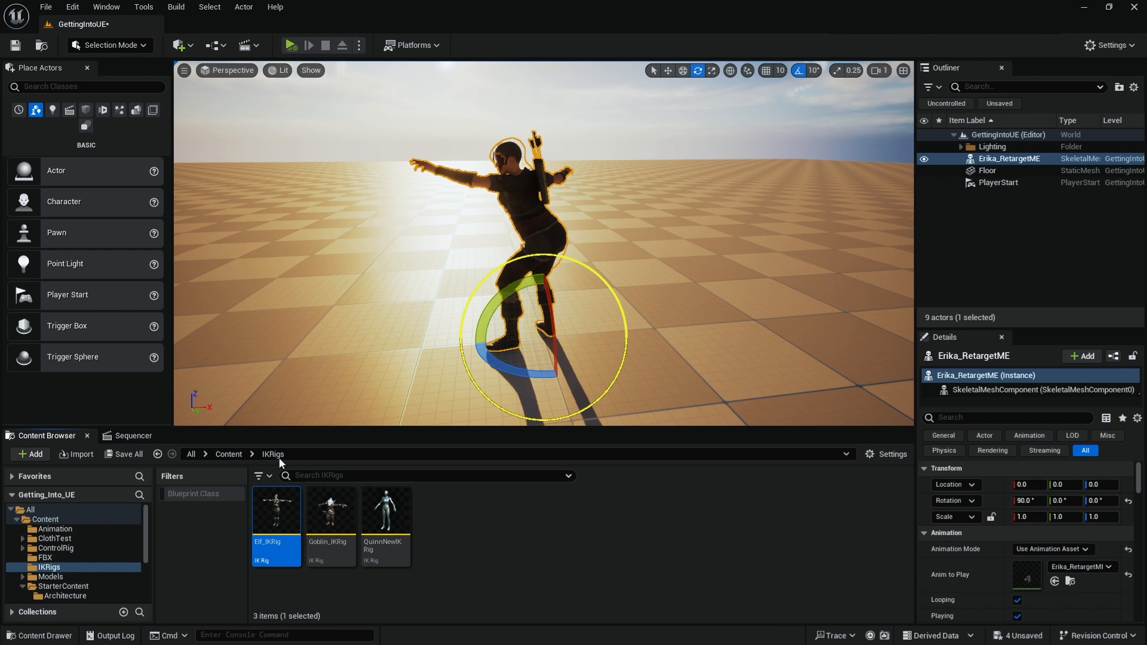
{"action": "left_click", "coordinate": [238, 458]}
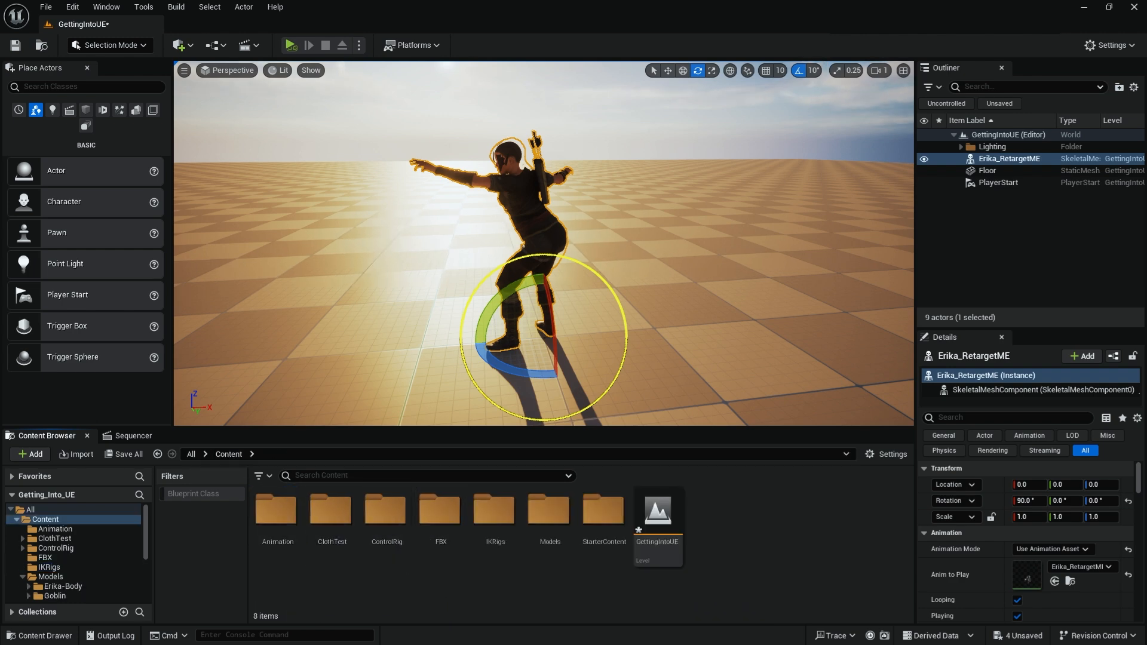
Switch to the Retarget Animations window and export Erika_RetargetME to the Animation folder with the prefix SK_.
{"action": "key", "text": "alt+Tab"}
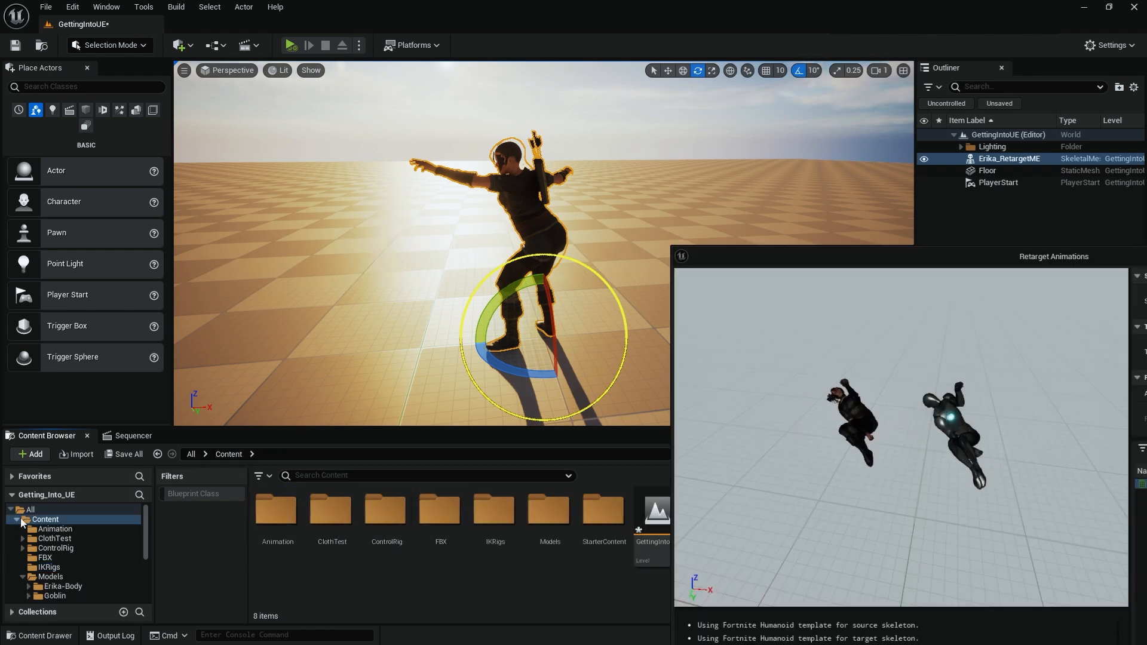
{"action": "double_click", "coordinate": [890, 254]}
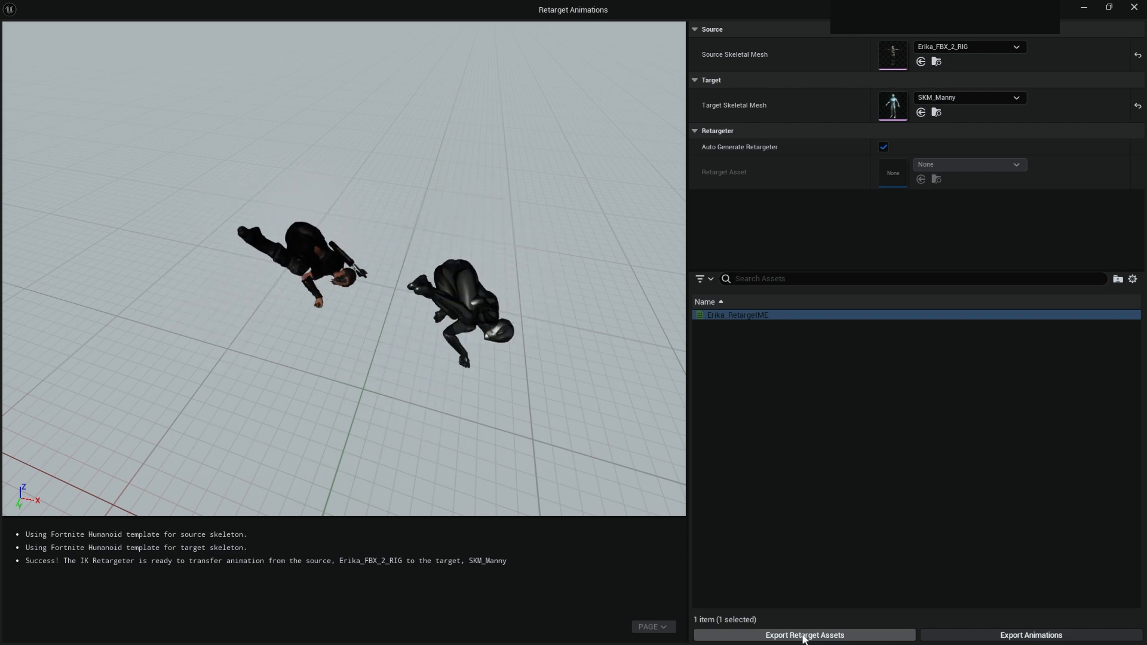
{"action": "left_click", "coordinate": [991, 637]}
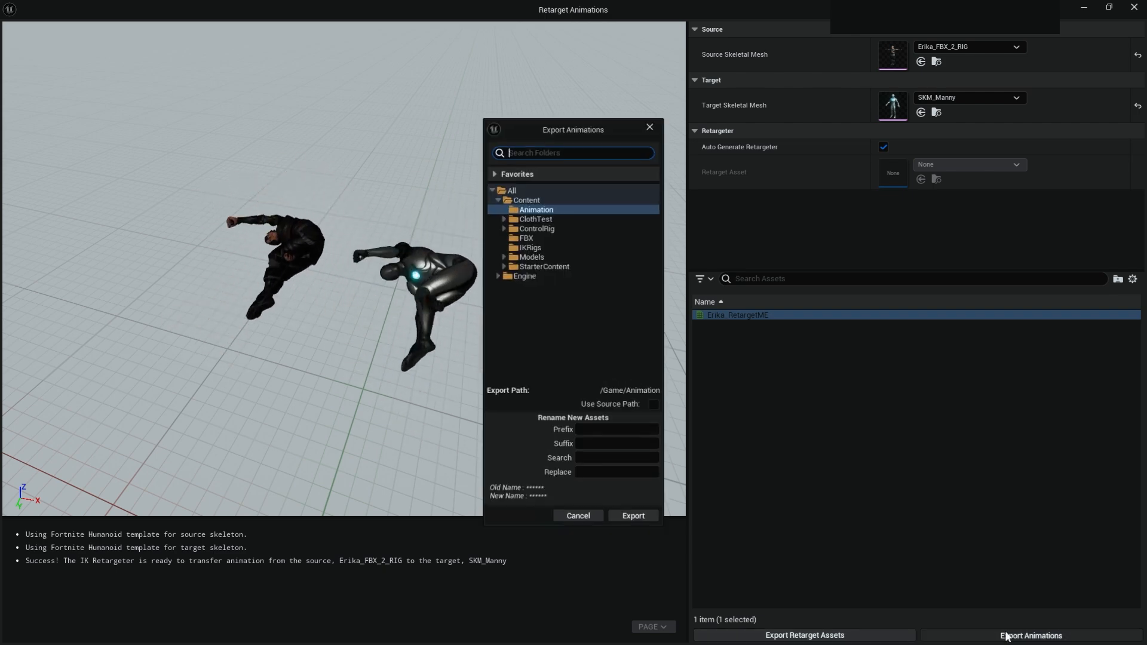
{"action": "left_click", "coordinate": [552, 211]}
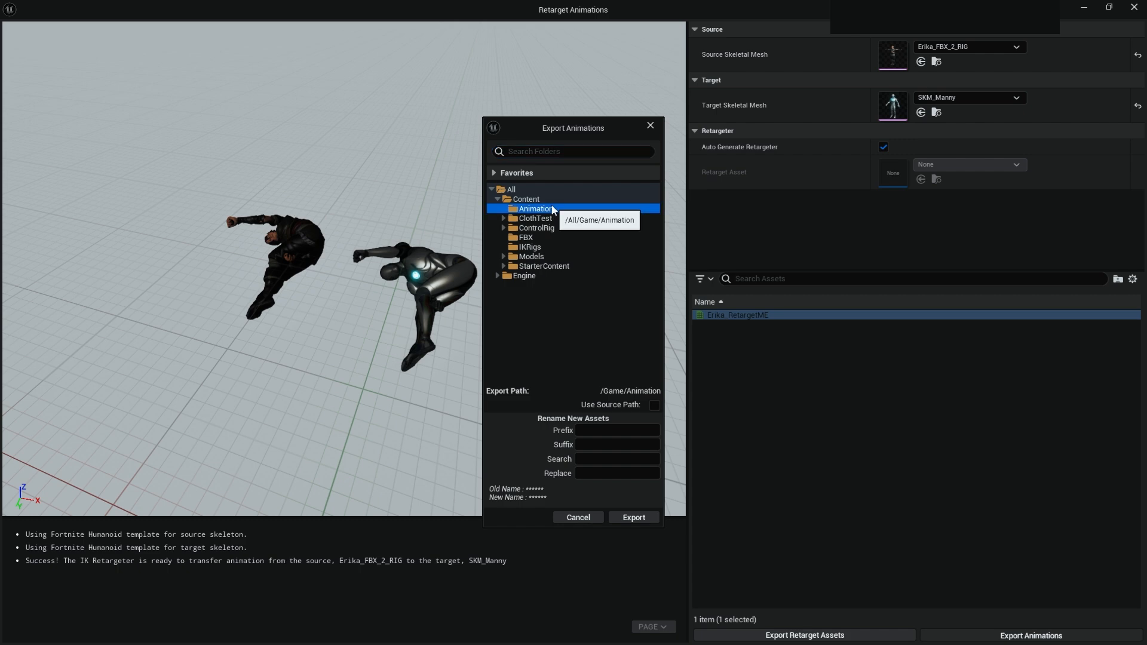
{"action": "left_click", "coordinate": [605, 432]}
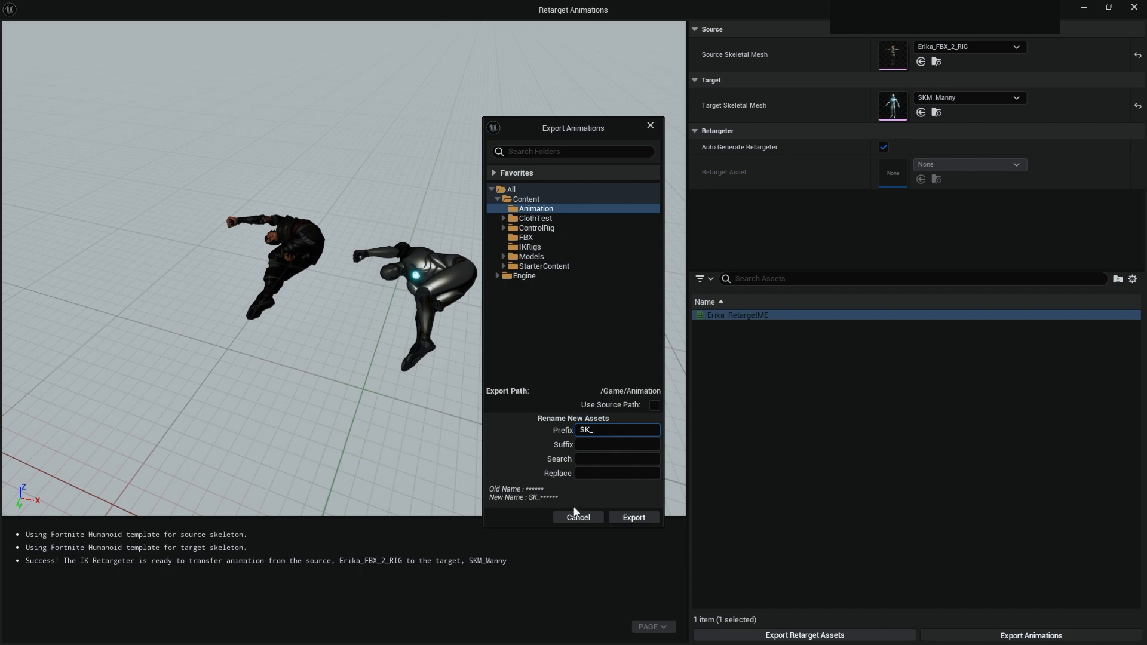
{"action": "left_click", "coordinate": [634, 517]}
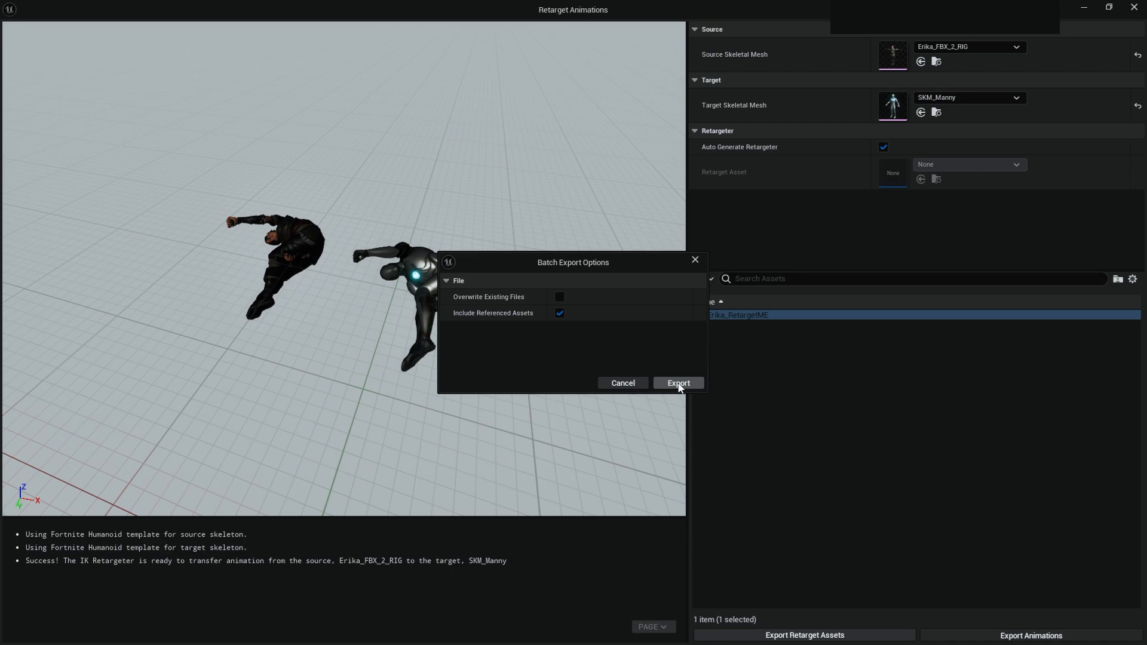
{"action": "left_click", "coordinate": [678, 383]}
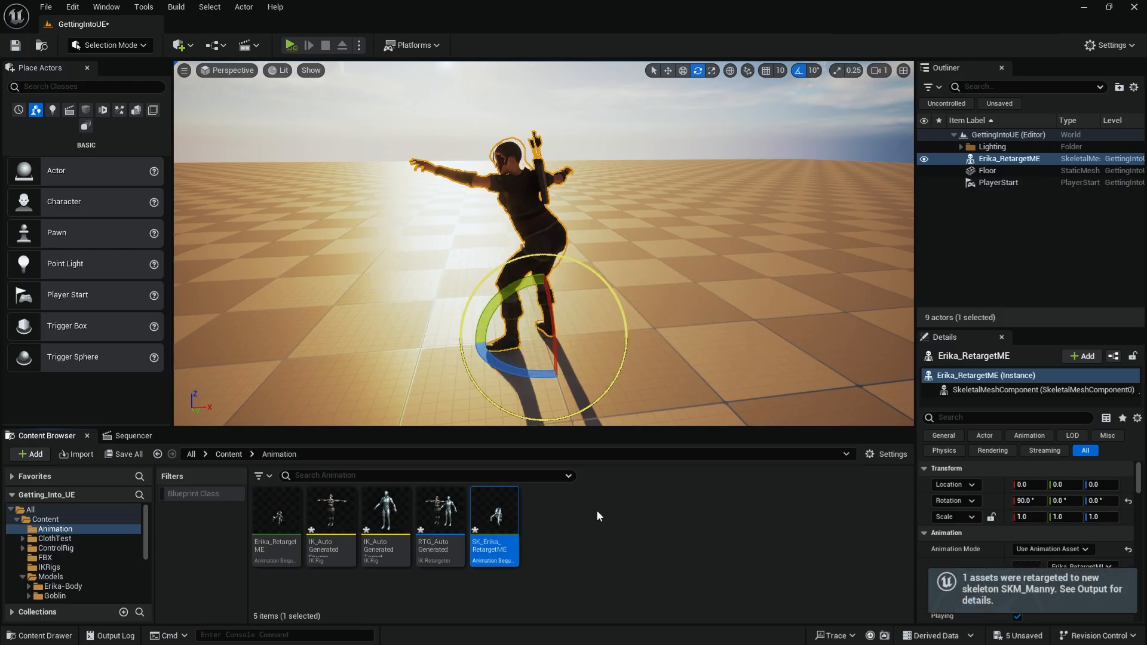
Preview the exported SK_Erika_RetargetME animation, close it, and place it in the level near Erika.
{"action": "double_click", "coordinate": [499, 509]}
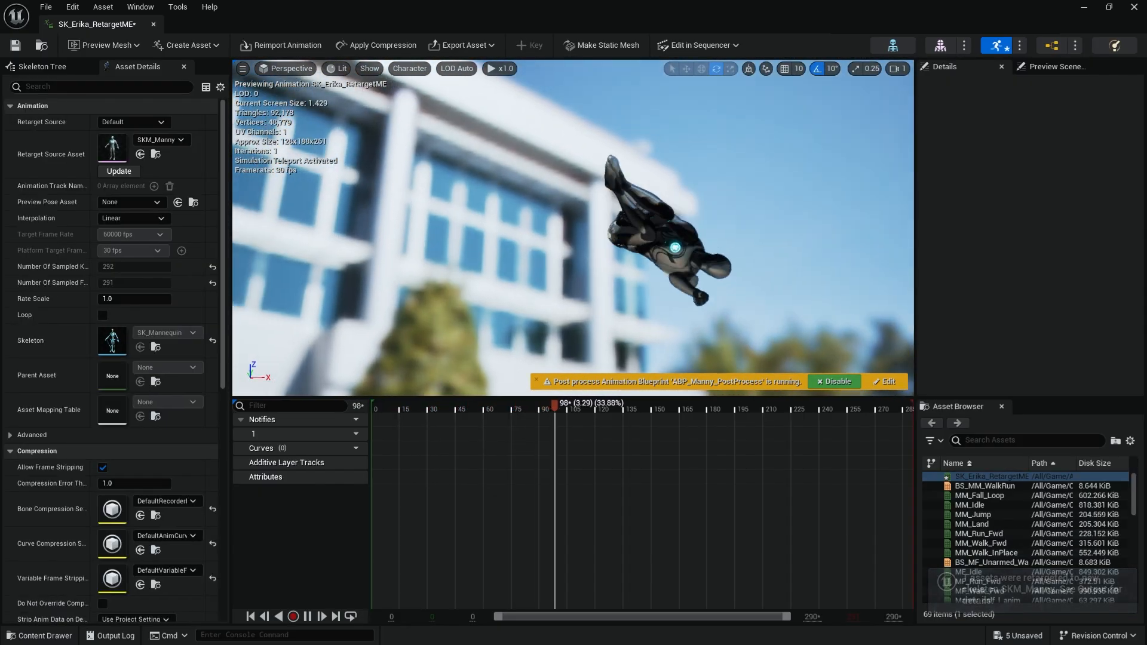
{"action": "left_click", "coordinate": [1134, 12]}
{"action": "left_click_drag", "start_coordinate": [494, 520], "coordinate": [692, 333]}
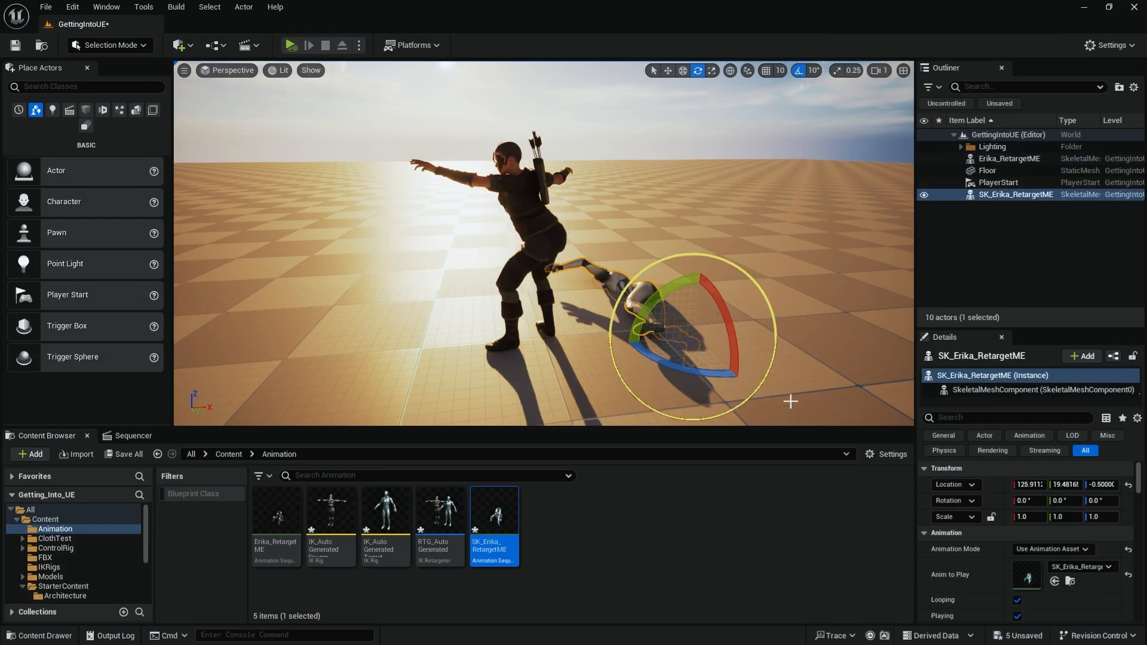
Reset the Manny actor's location to the origin and set its X rotation to 90°.
{"action": "left_click", "coordinate": [1129, 486]}
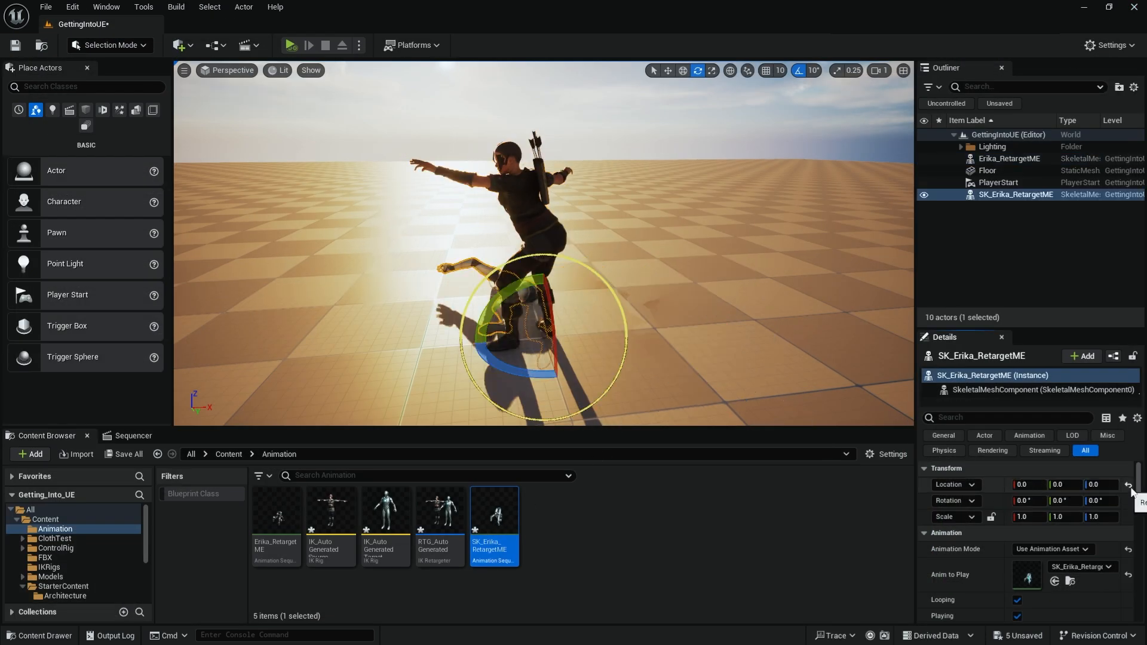
{"action": "left_click", "coordinate": [1029, 506]}
{"action": "type", "text": "90"}
{"action": "key", "text": "Return"}
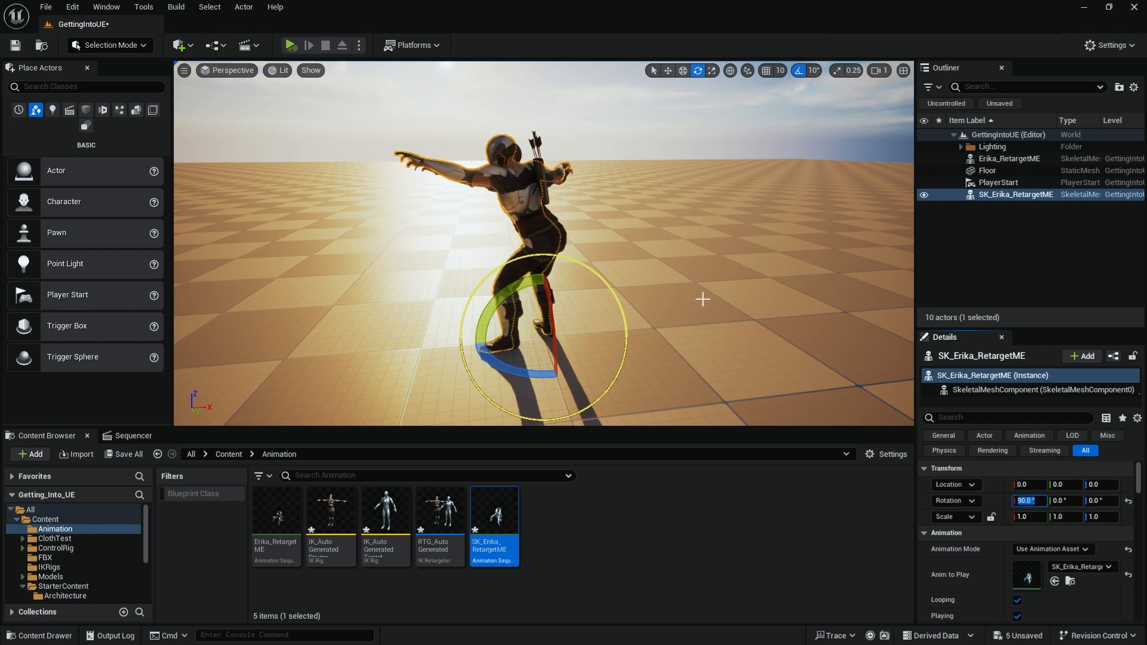
Move the Manny actor along the X axis to about -174 so it stands beside Erika.
{"action": "left_click_drag", "start_coordinate": [702, 299], "coordinate": [652, 308], "text": "alt"}
{"action": "key", "text": "w"}
{"action": "left_click_drag", "start_coordinate": [586, 338], "coordinate": [396, 333]}
Frame both characters and run the level simulation to compare Manny's retargeted animation with Erika's original.
{"action": "right_click_drag", "start_coordinate": [512, 328], "coordinate": [484, 328], "text": "alt"}
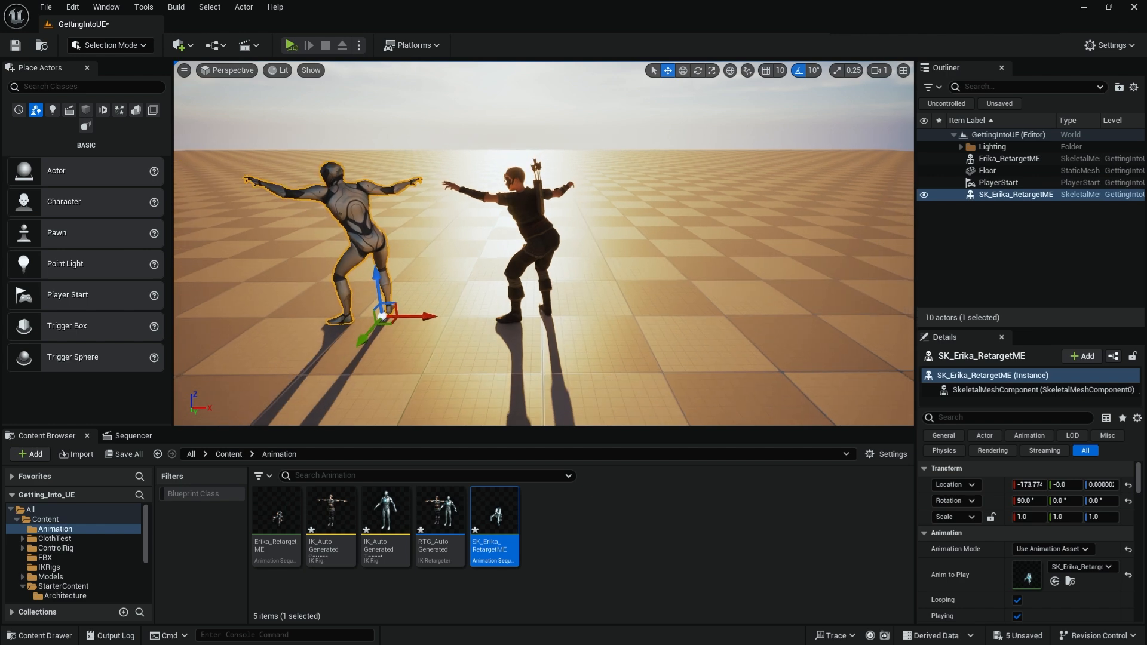
{"action": "left_click_drag", "start_coordinate": [513, 328], "coordinate": [507, 320], "text": "alt"}
{"action": "middle_click_drag", "start_coordinate": [560, 240], "coordinate": [603, 258], "text": "alt"}
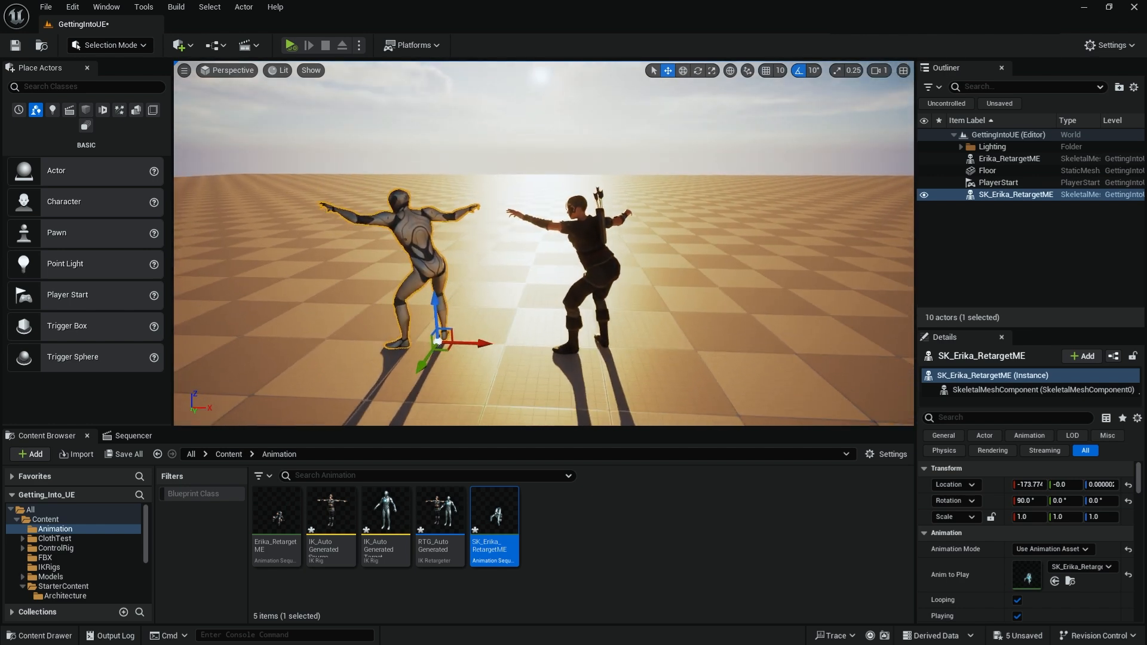
{"action": "right_click_drag", "start_coordinate": [559, 240], "coordinate": [589, 239], "text": "alt"}
{"action": "left_click_drag", "start_coordinate": [559, 239], "coordinate": [571, 235], "text": "alt"}
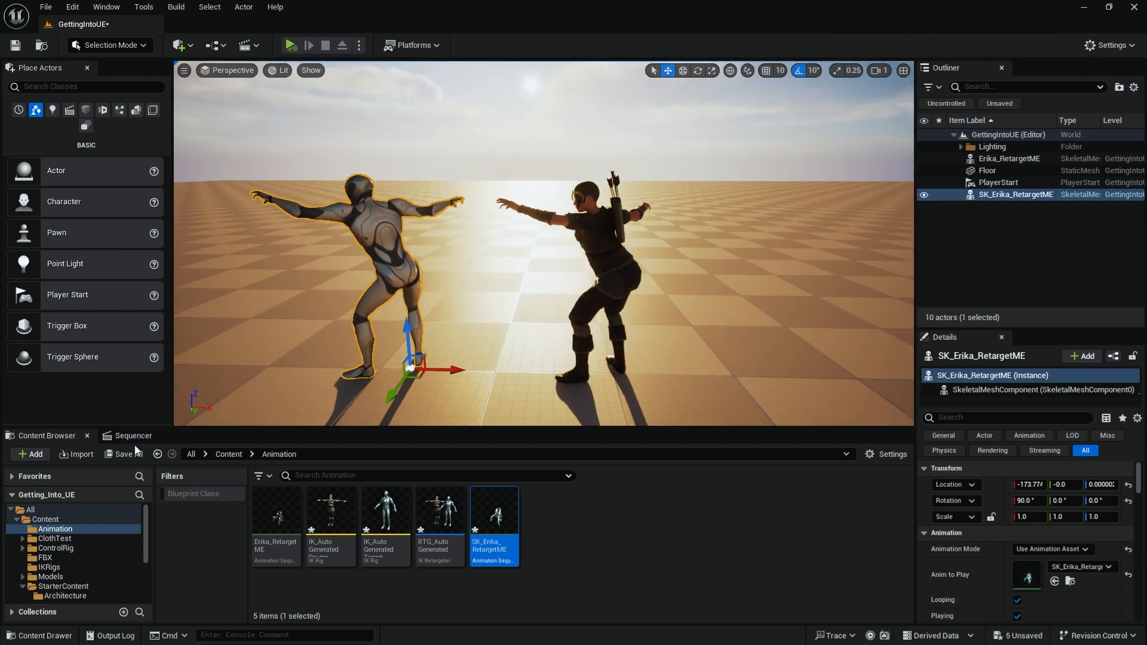
{"action": "left_click", "coordinate": [291, 45]}
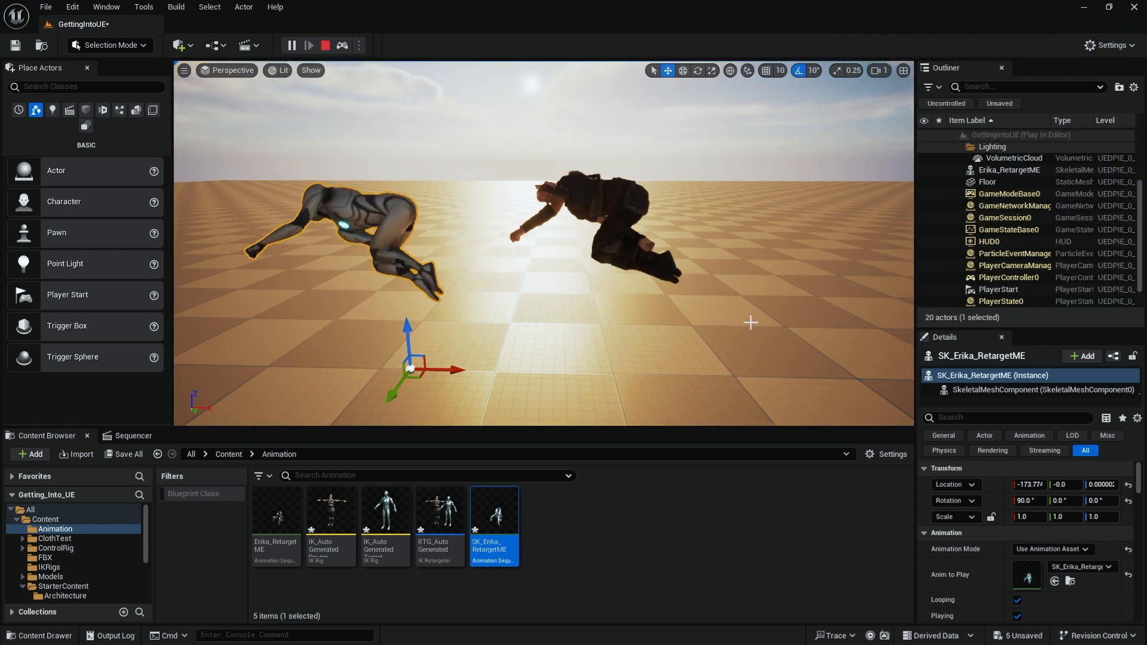
{"action": "mouse_move", "coordinate": [674, 317]}
{"action": "left_mouse_down", "text": "alt"}
{"action": "mouse_move", "coordinate": [638, 306]}
{"action": "mouse_move", "coordinate": [669, 302]}
{"action": "left_mouse_up", "text": "alt"}
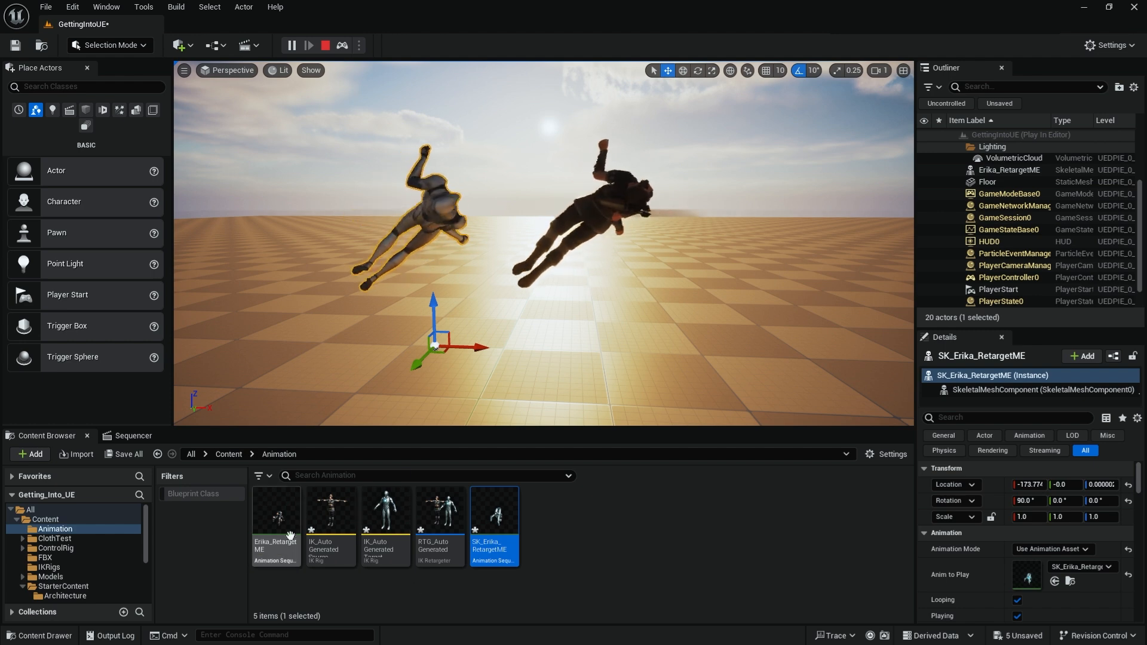
Open the Goblin-Manny5Rig-NoHead4 skeletal mesh from the Models/Goblin folder, examine its T-pose from several angles, and close it.
{"action": "left_click", "coordinate": [228, 454]}
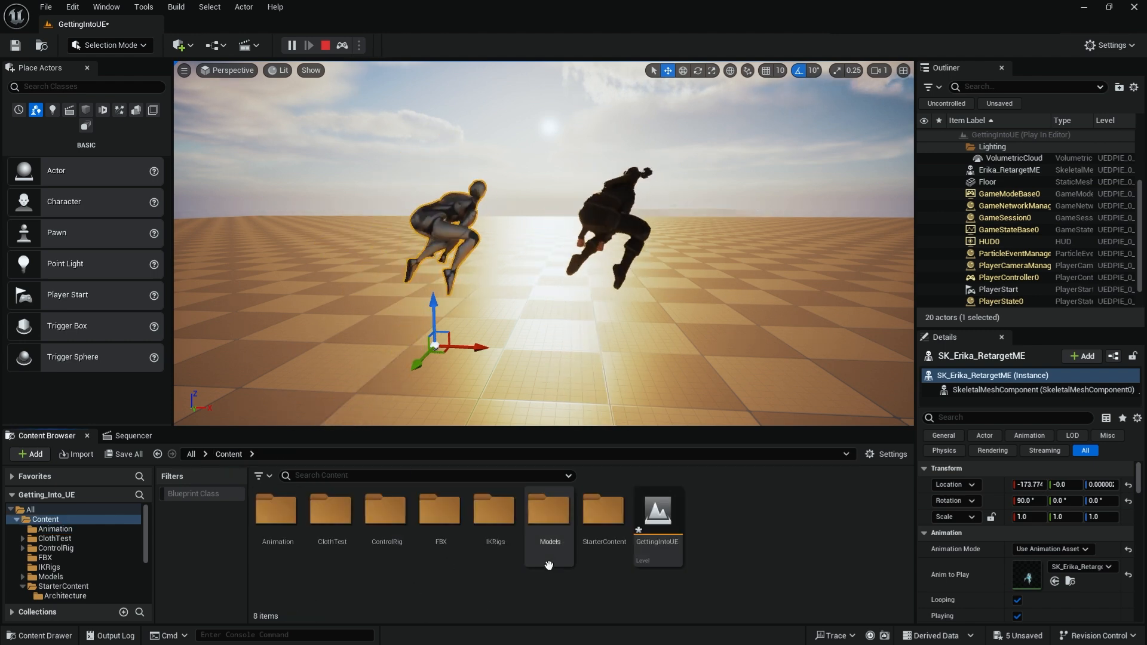
{"action": "double_click", "coordinate": [548, 513]}
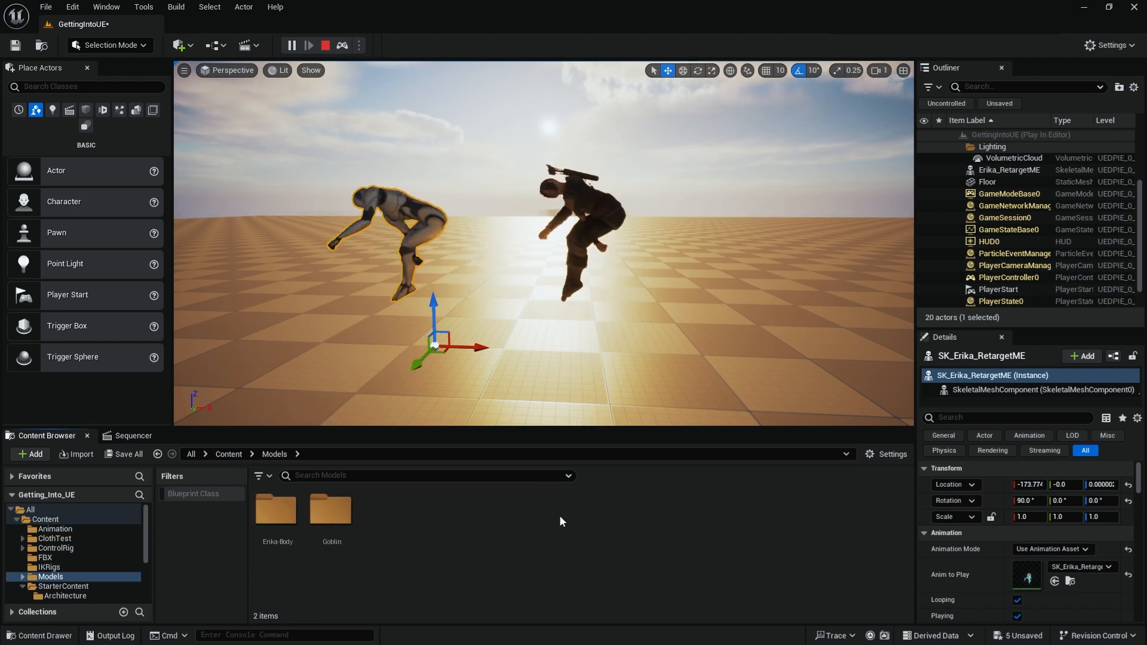
{"action": "double_click", "coordinate": [332, 511]}
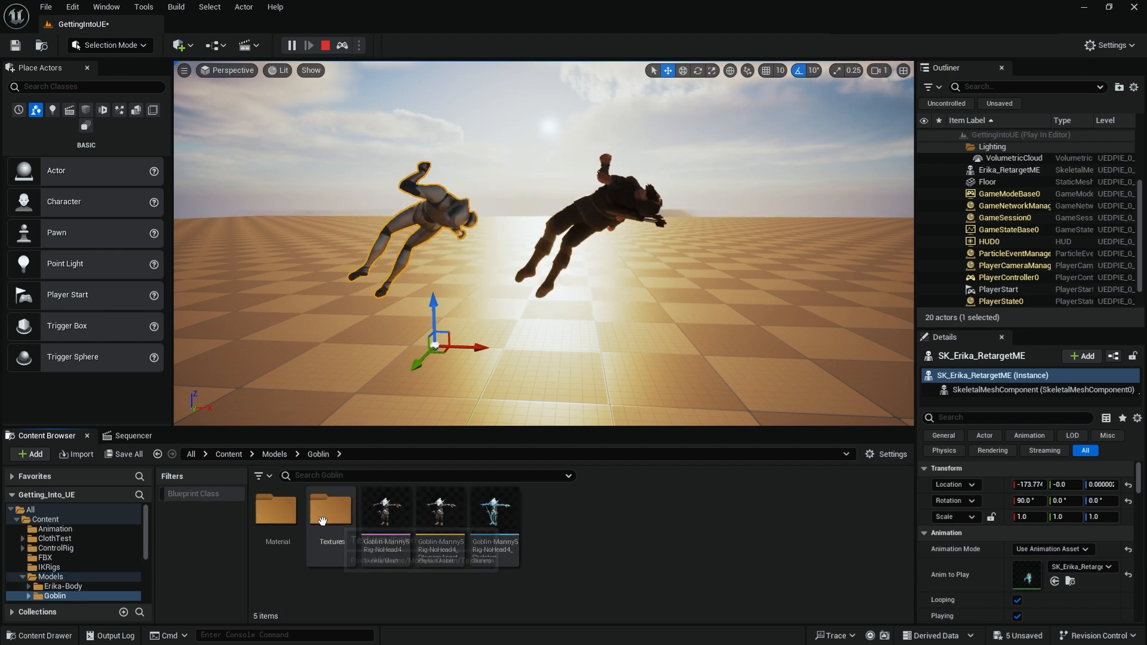
{"action": "left_click", "coordinate": [392, 520]}
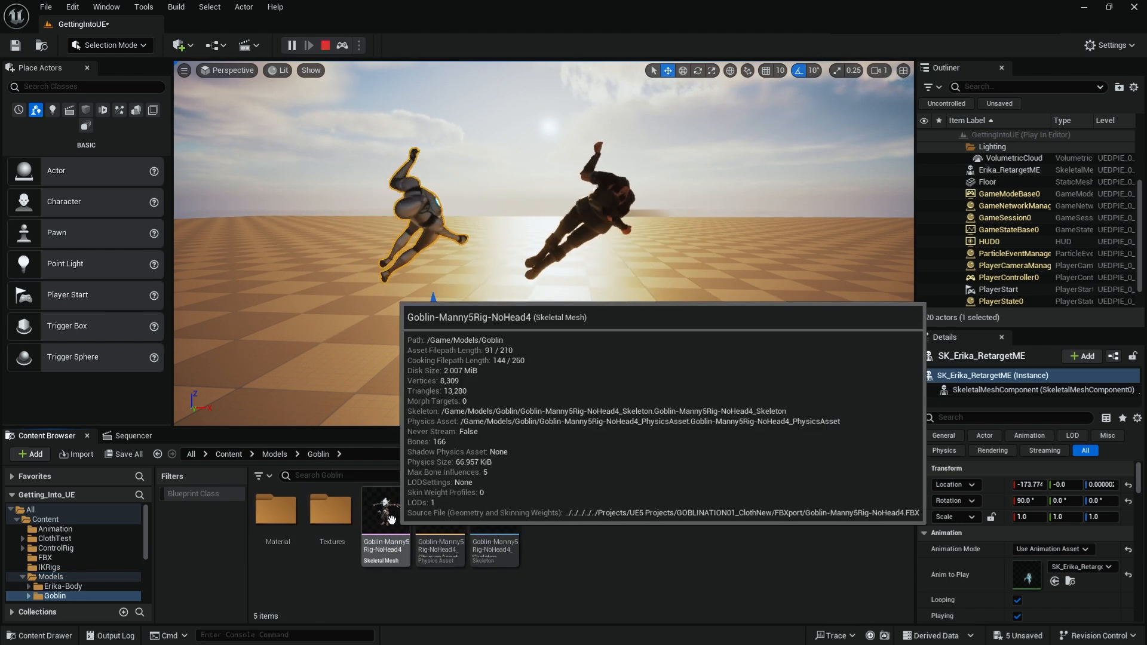
{"action": "double_click", "coordinate": [392, 519]}
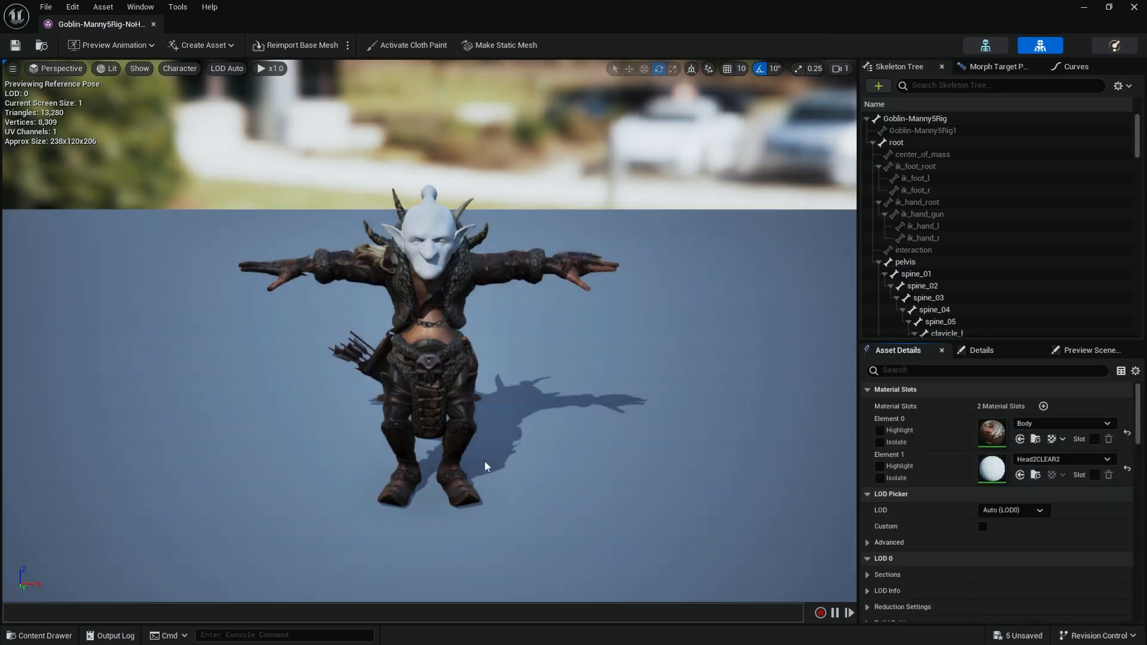
{"action": "left_click_drag", "start_coordinate": [449, 394], "coordinate": [436, 402], "text": "alt"}
{"action": "right_click_drag", "start_coordinate": [449, 394], "coordinate": [481, 394], "text": "alt"}
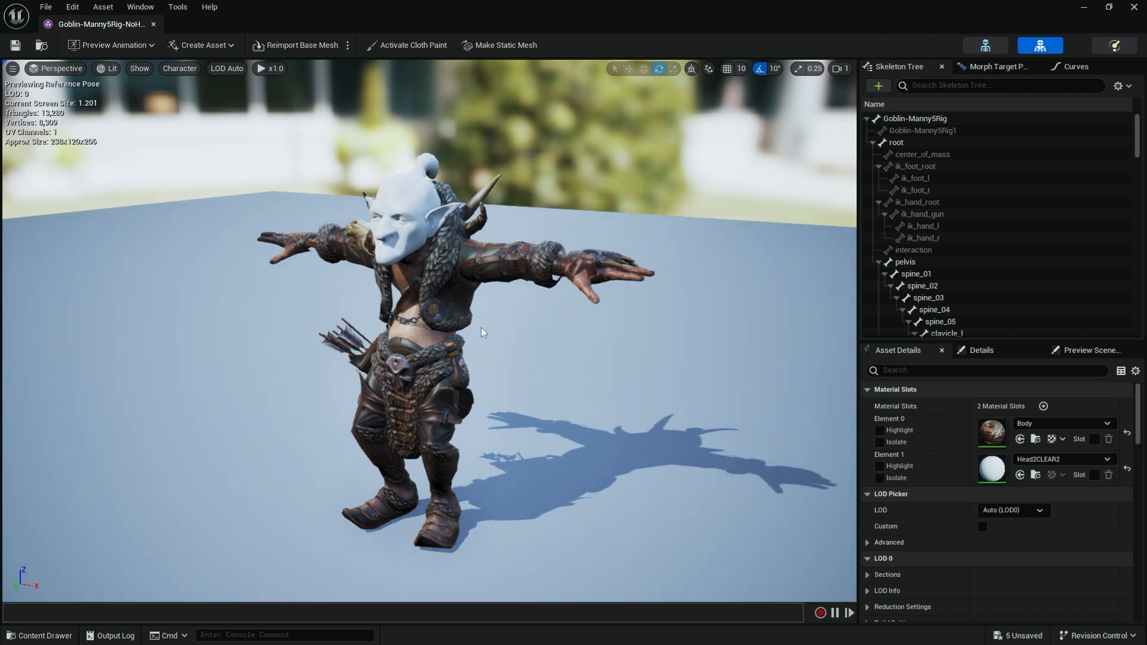
{"action": "left_click_drag", "start_coordinate": [484, 333], "coordinate": [597, 335], "text": "alt"}
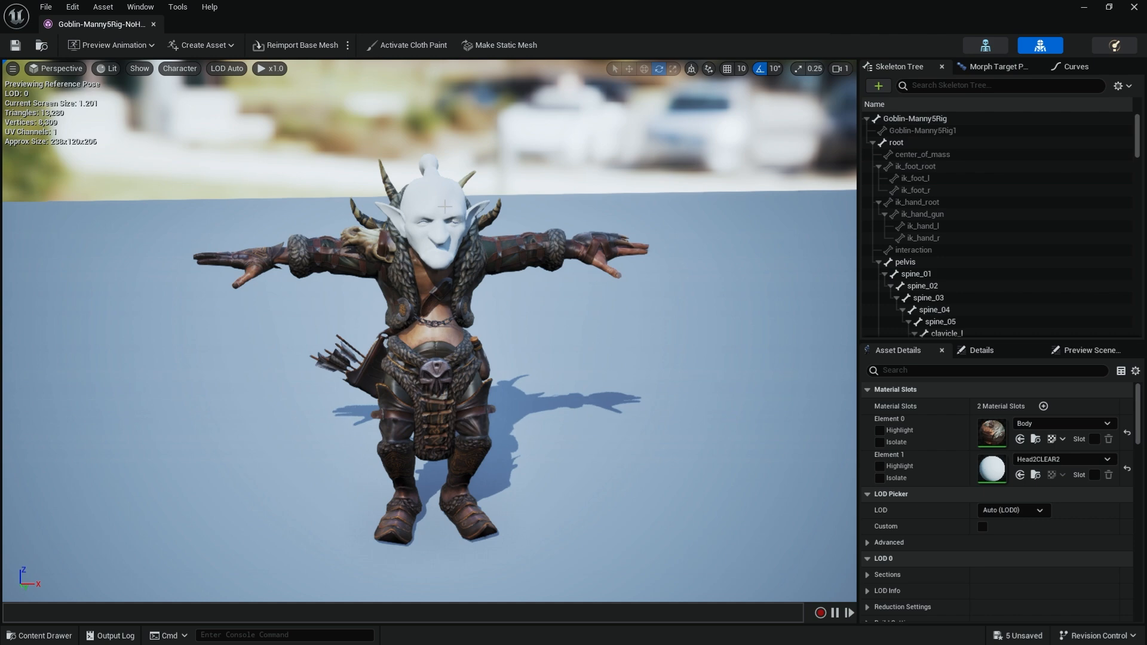
{"action": "left_click_drag", "start_coordinate": [490, 319], "coordinate": [573, 323], "text": "alt"}
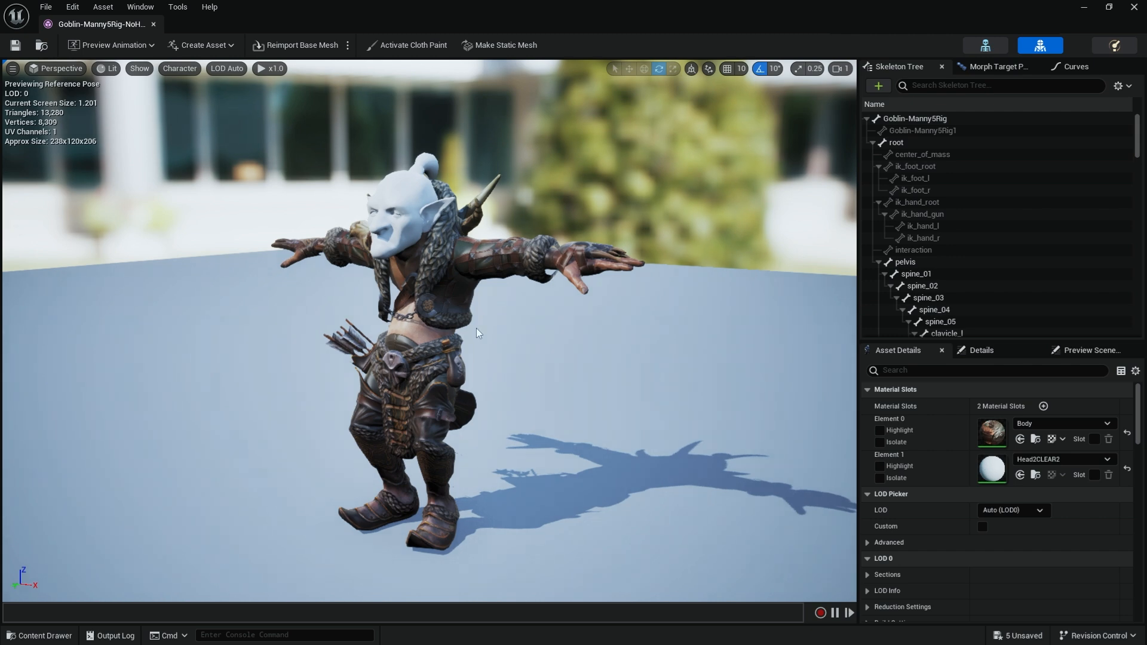
{"action": "left_click", "coordinate": [1134, 8]}
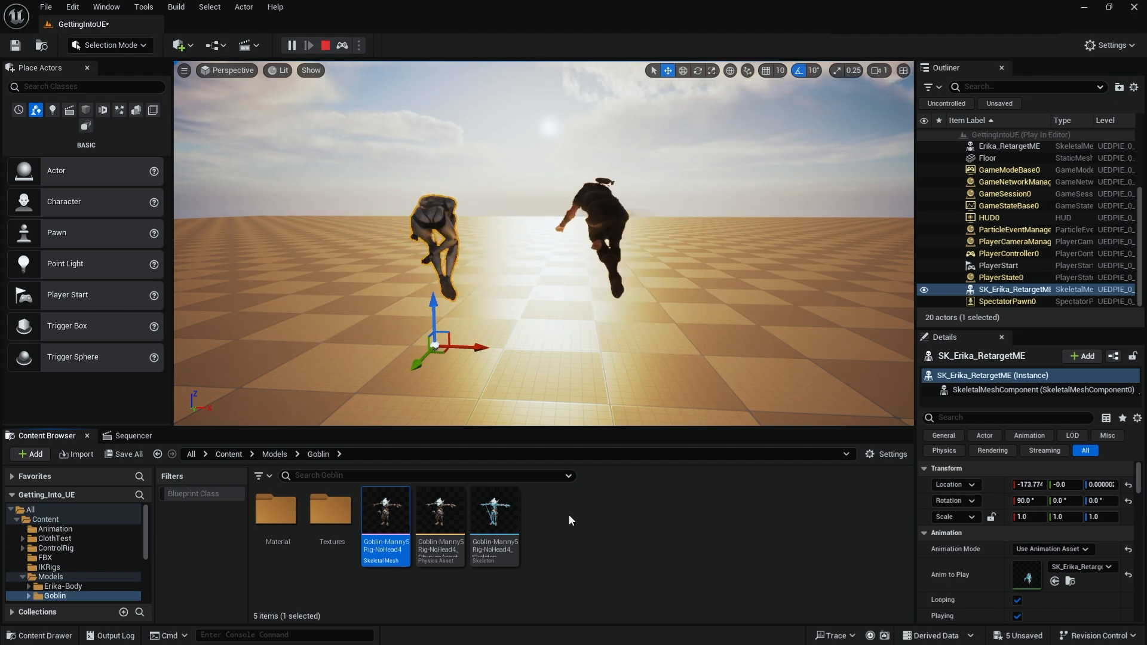
Create a new folder named CR_Goblin inside the Models/Goblin folder and open it.
{"action": "right_click", "coordinate": [569, 520]}
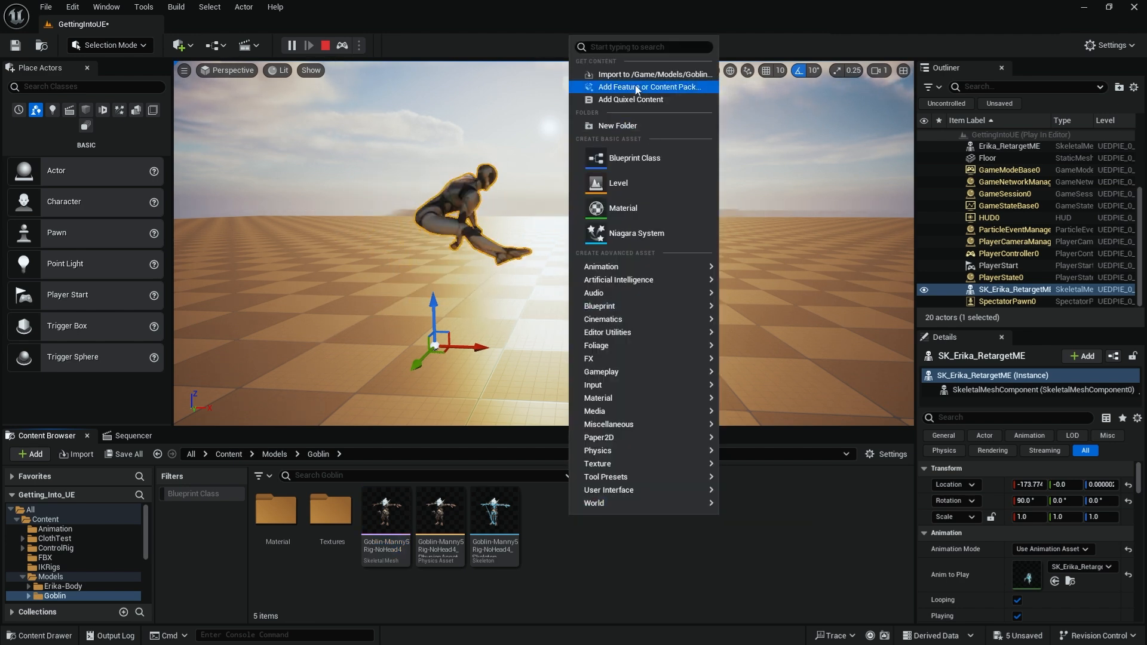
{"action": "left_click", "coordinate": [618, 125]}
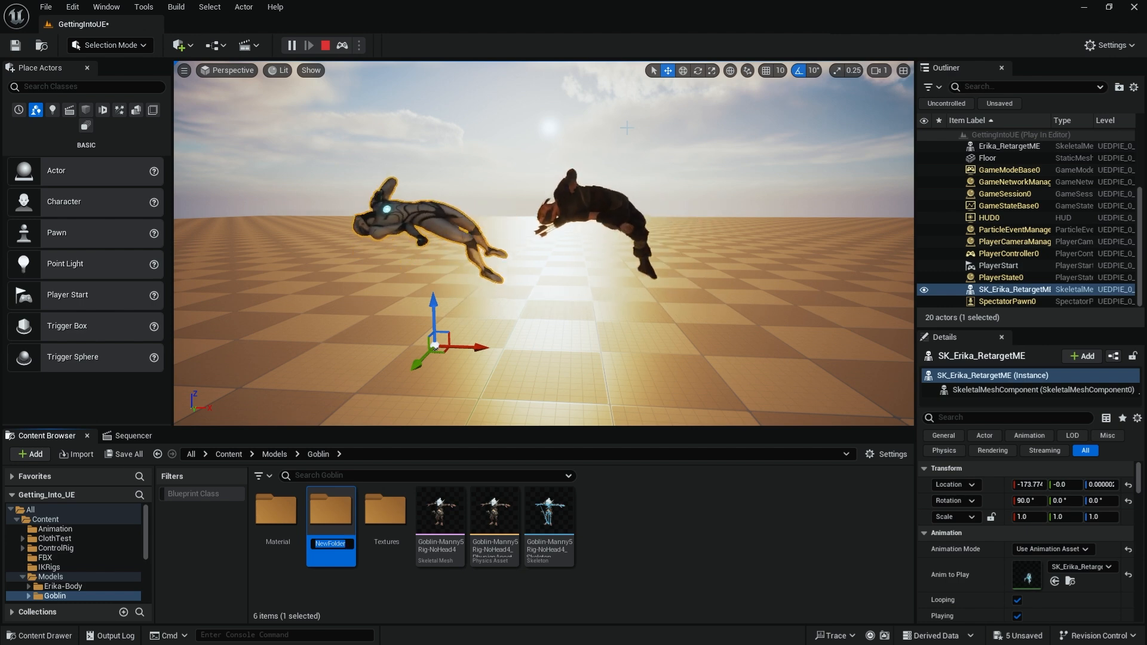
{"action": "type", "text": "CR_Go"}
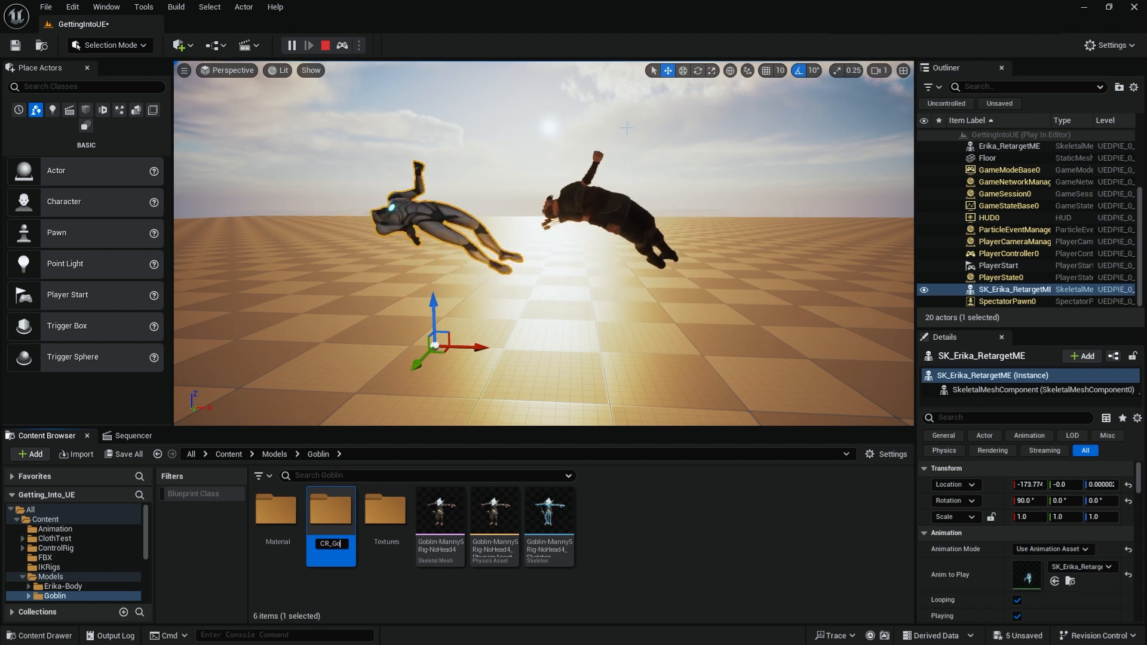
{"action": "type", "text": "blin"}
{"action": "key", "text": "Return"}
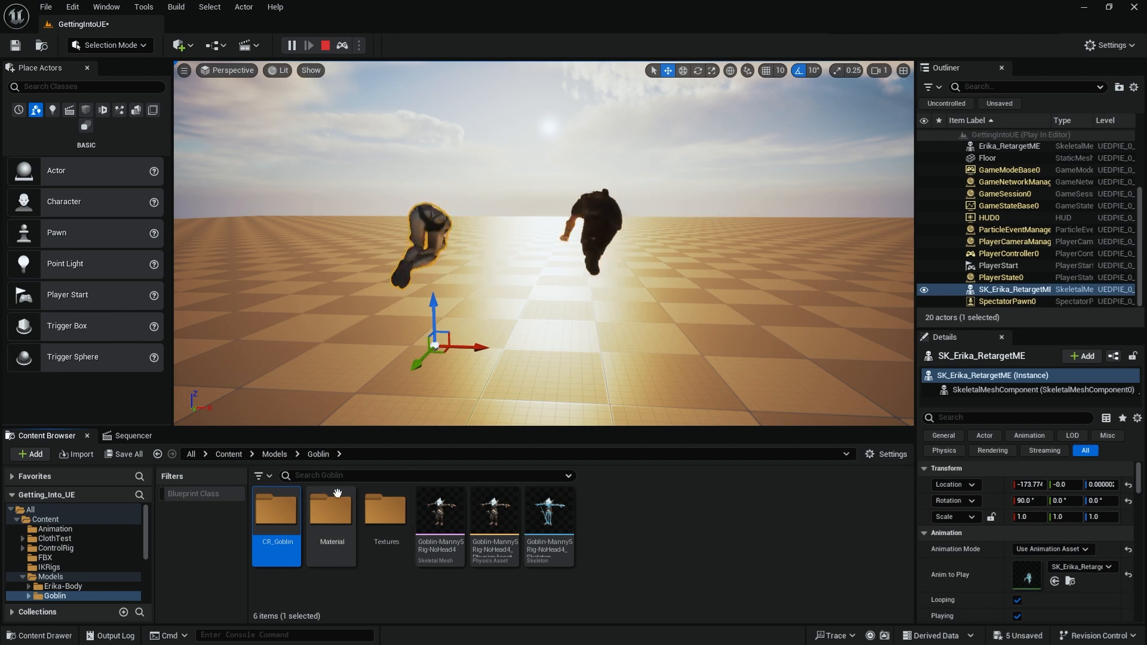
{"action": "double_click", "coordinate": [276, 514]}
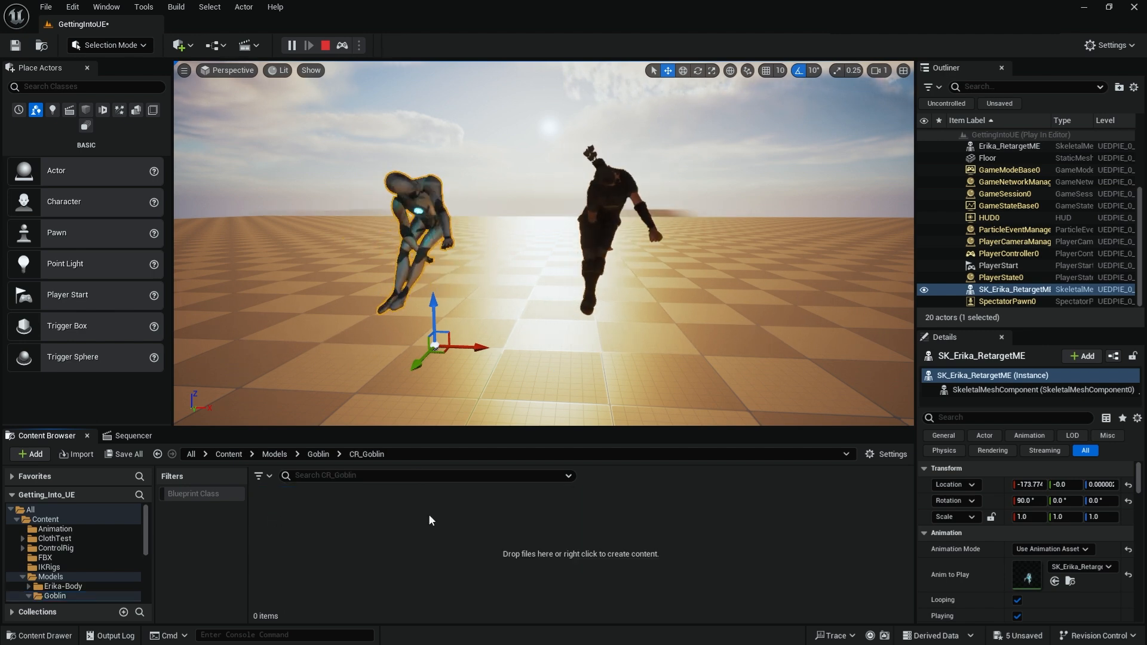
{"action": "right_click", "coordinate": [429, 516]}
{"action": "mouse_move", "coordinate": [510, 365]}
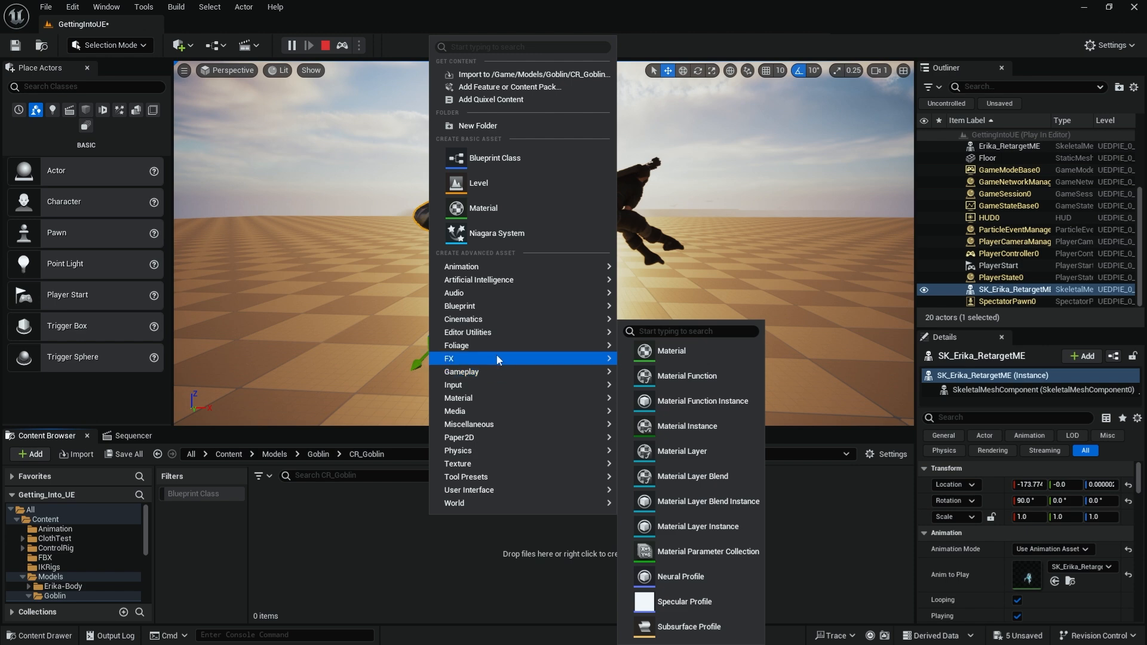
{"action": "mouse_move", "coordinate": [502, 269]}
{"action": "mouse_move", "coordinate": [694, 530]}
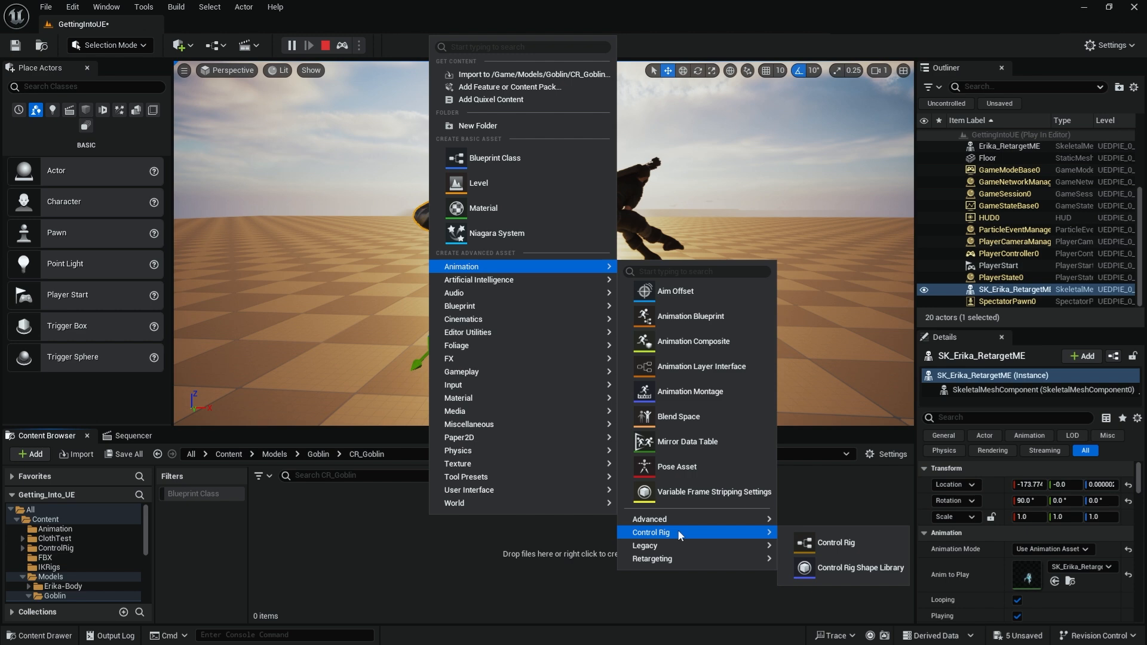
{"action": "left_click", "coordinate": [462, 569]}
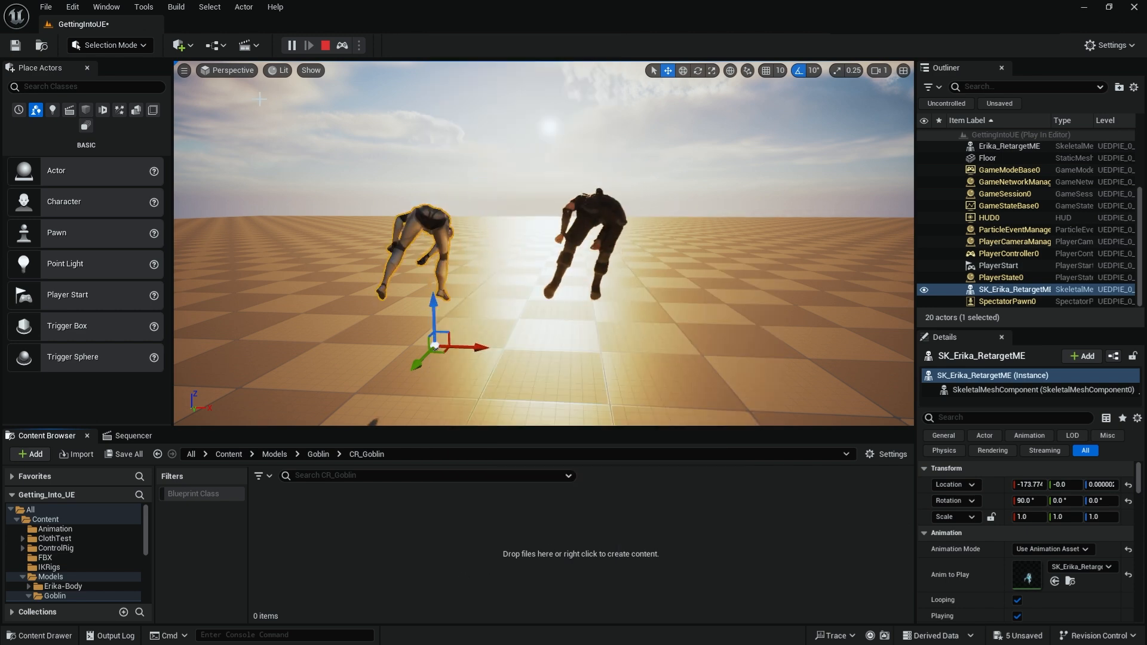
Search the plugins for "contro" and check whether Control Rig and Control Rig Modules are enabled.
{"action": "left_click", "coordinate": [73, 7]}
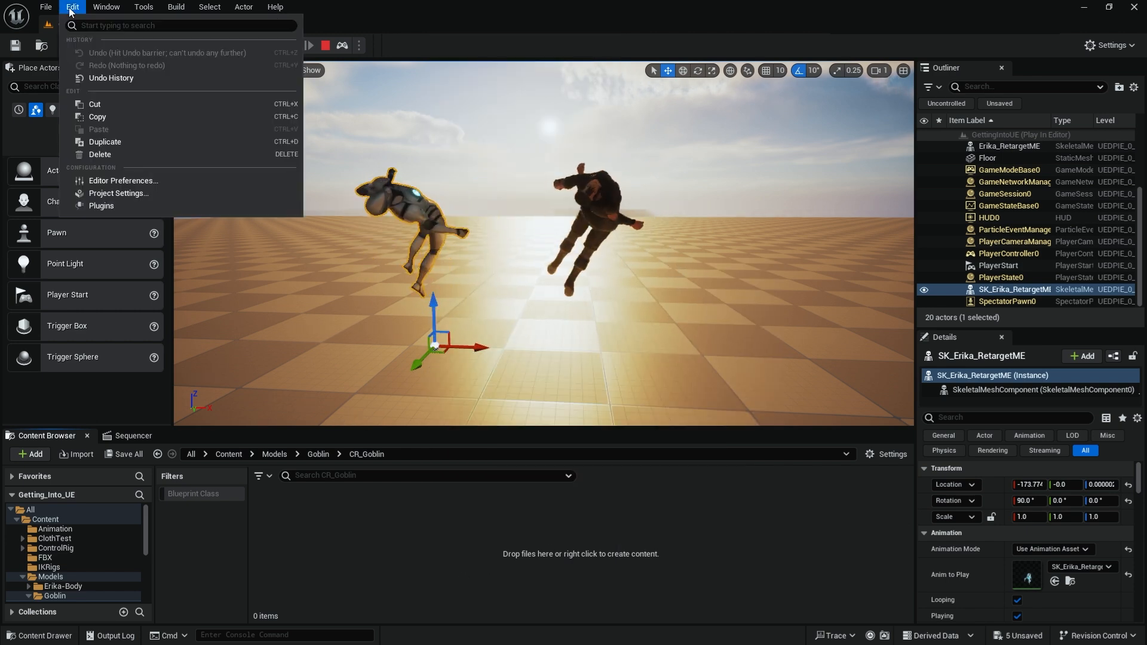
{"action": "left_click", "coordinate": [102, 205]}
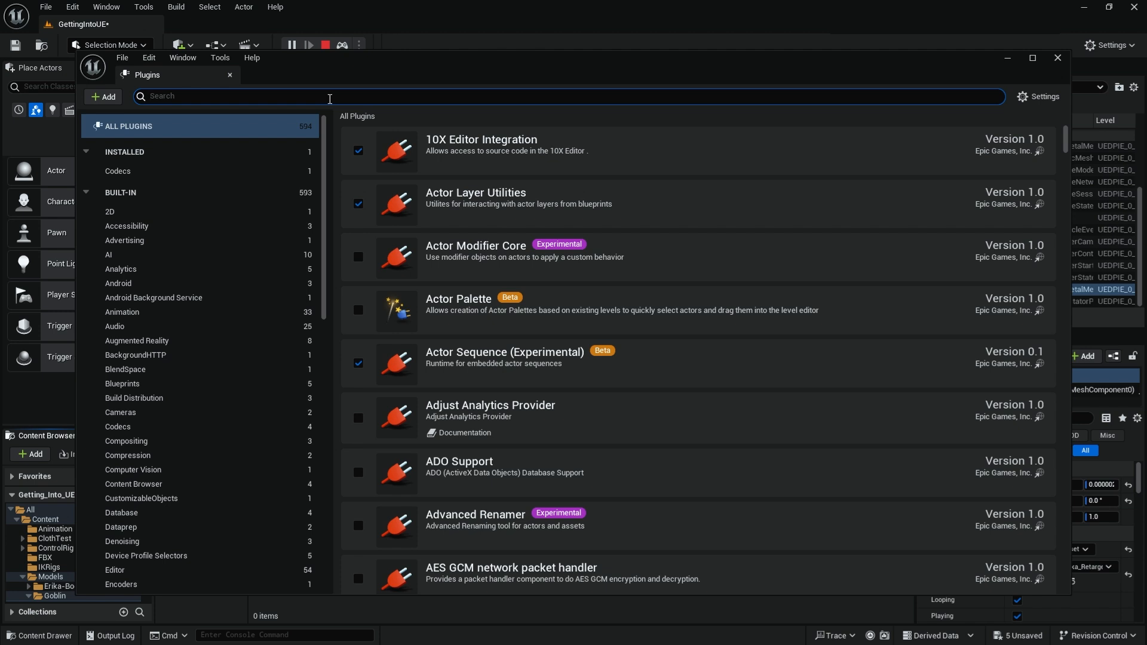
{"action": "type", "text": "contro"}
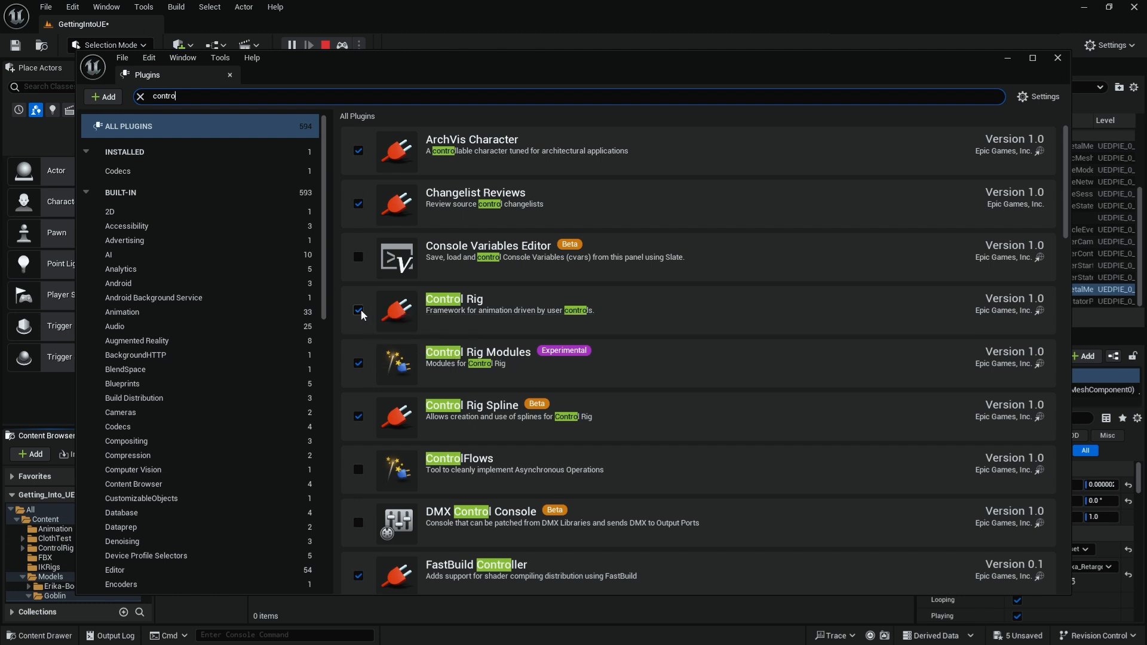
{"action": "left_click", "coordinate": [358, 364]}
{"action": "left_click", "coordinate": [1056, 57]}
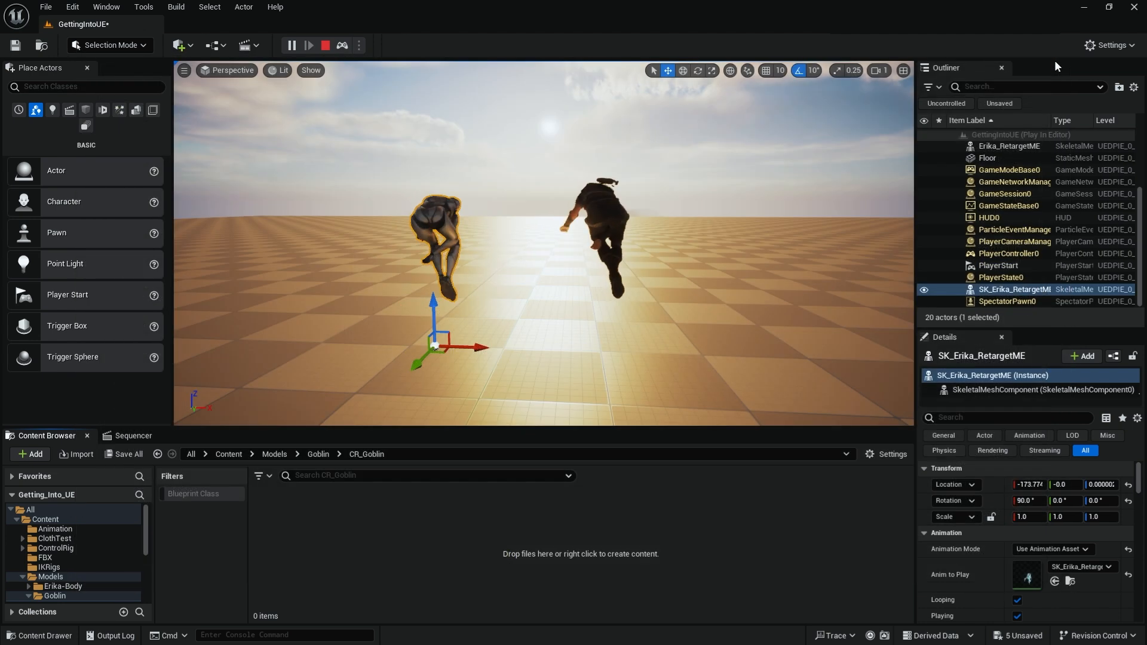
Create a Control Rig asset in the CR_Goblin folder with ModularRig as its parent rig.
{"action": "right_click", "coordinate": [385, 545]}
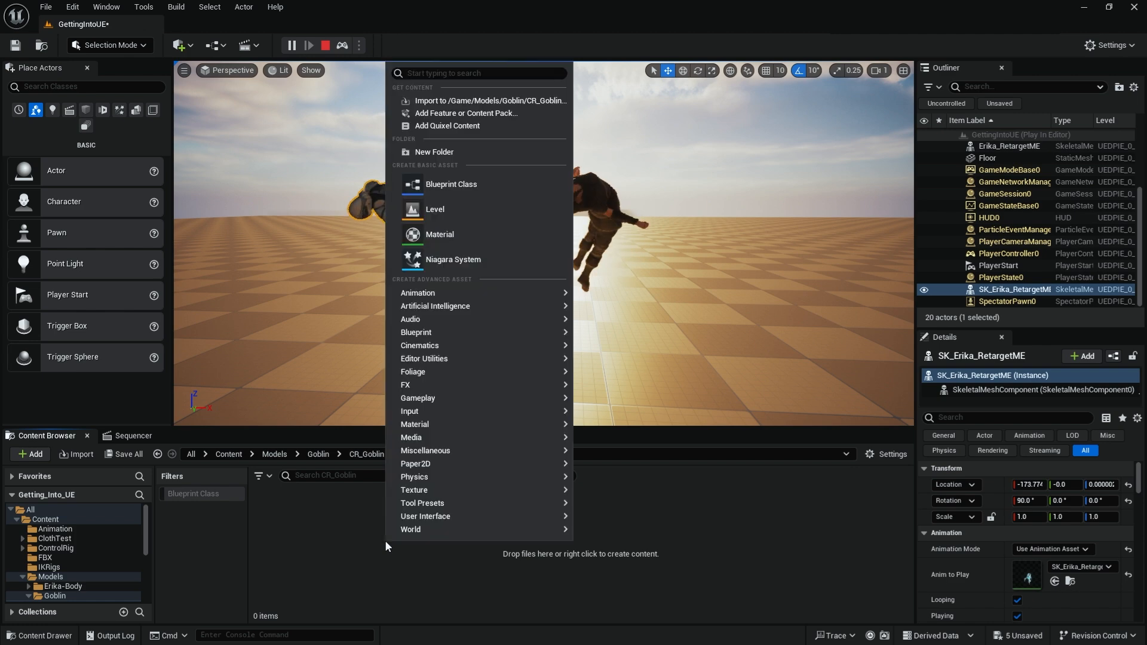
{"action": "mouse_move", "coordinate": [470, 295]}
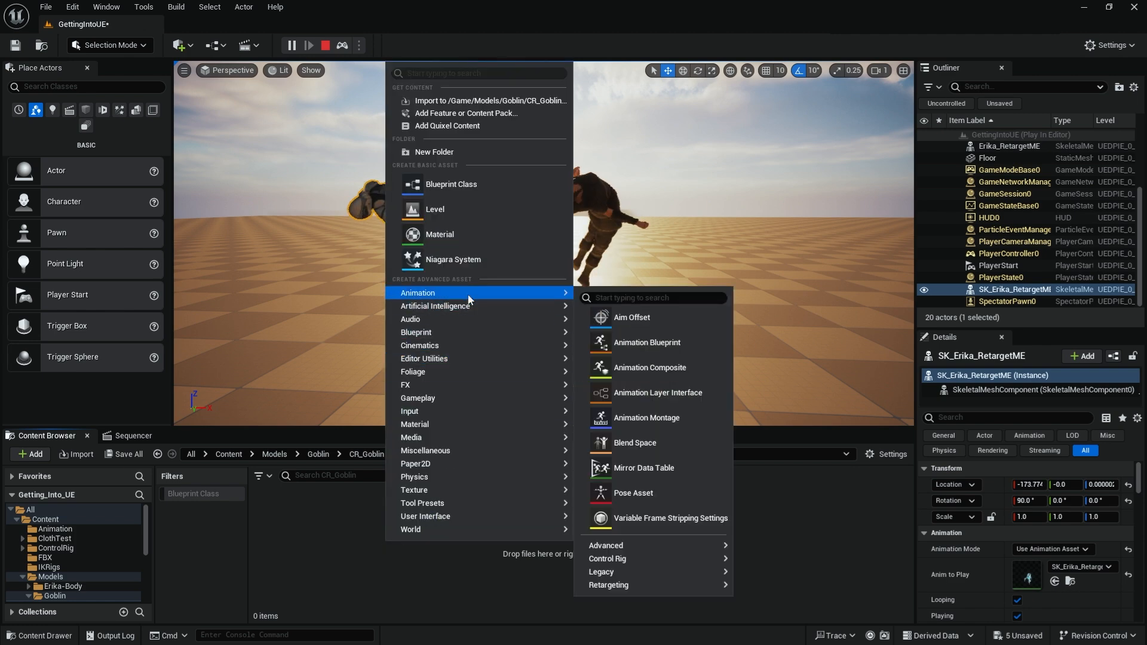
{"action": "mouse_move", "coordinate": [662, 560]}
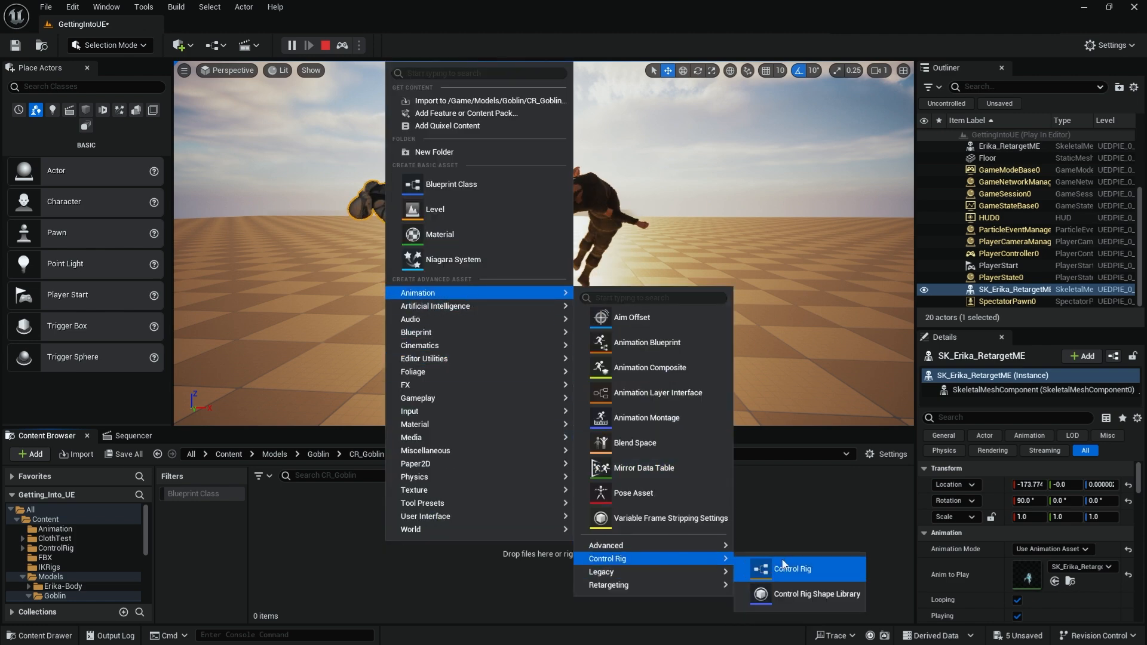
{"action": "left_click", "coordinate": [810, 572]}
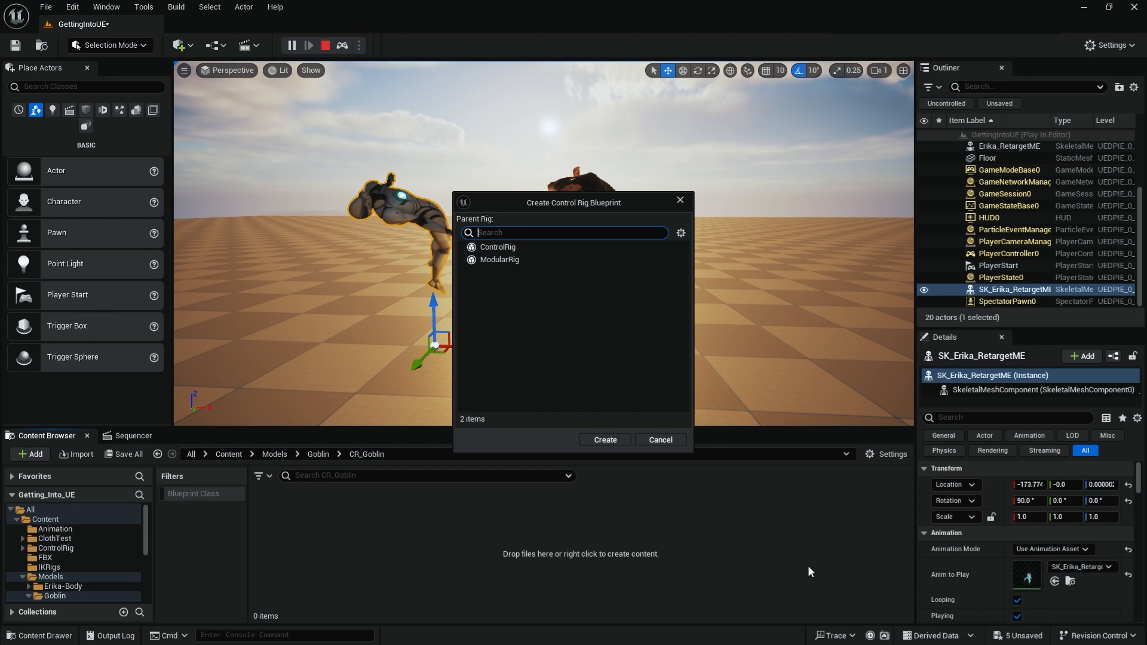
{"action": "left_click", "coordinate": [500, 262]}
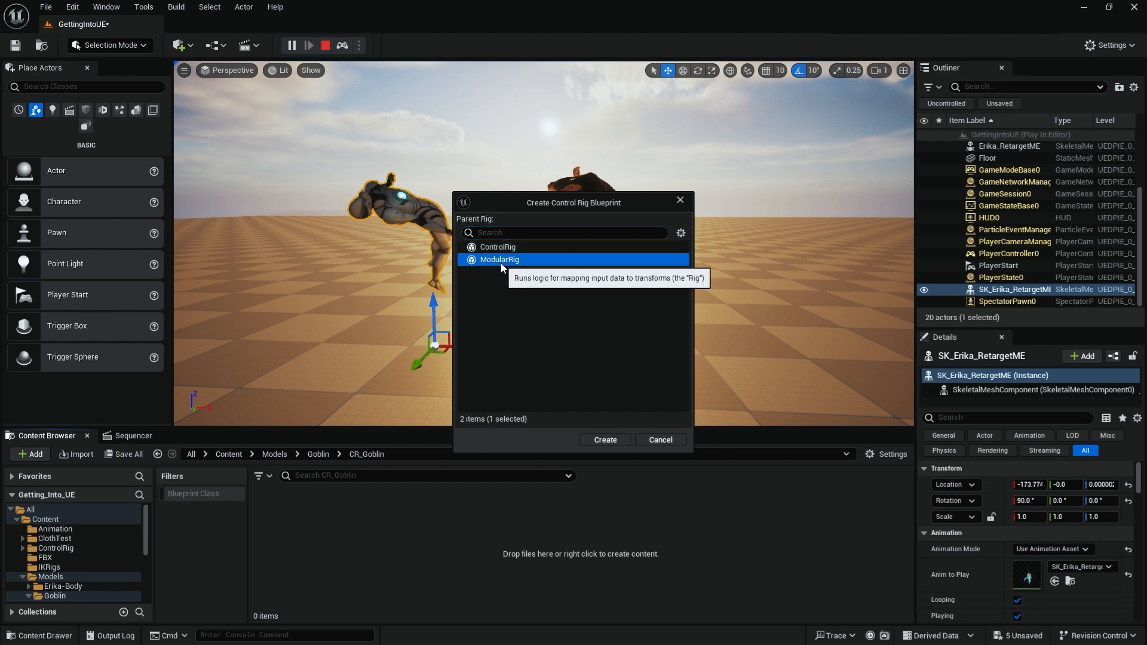
{"action": "left_click", "coordinate": [604, 440]}
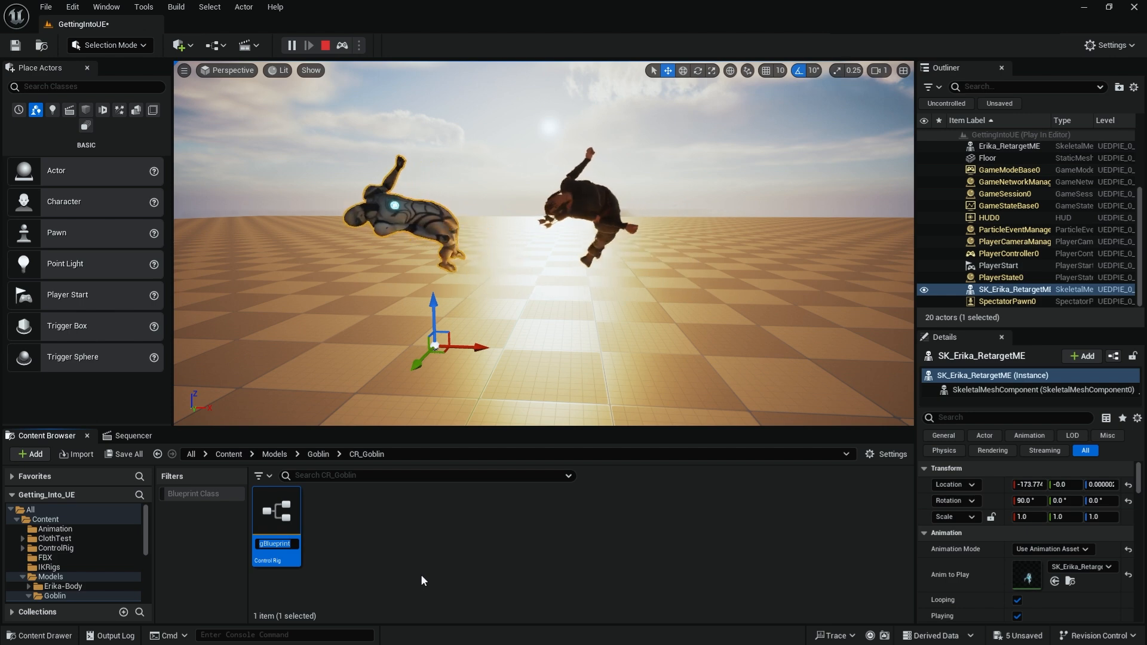
Name the new Control Rig asset Goblin_CR.
{"action": "type", "text": "Go"}
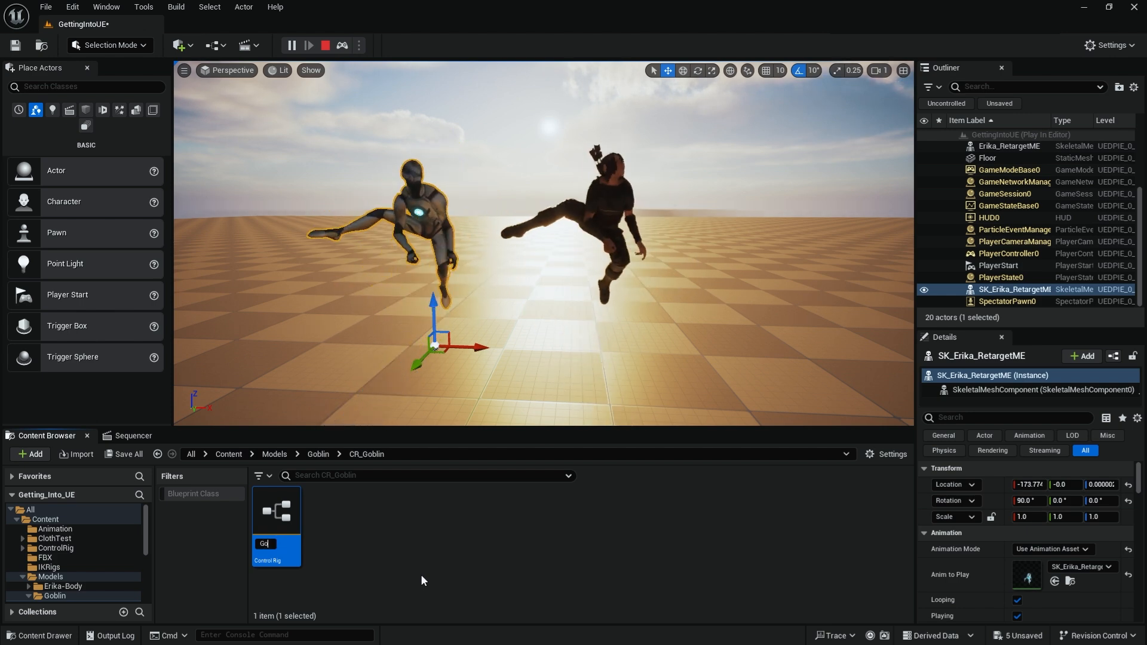
{"action": "type", "text": "blin"}
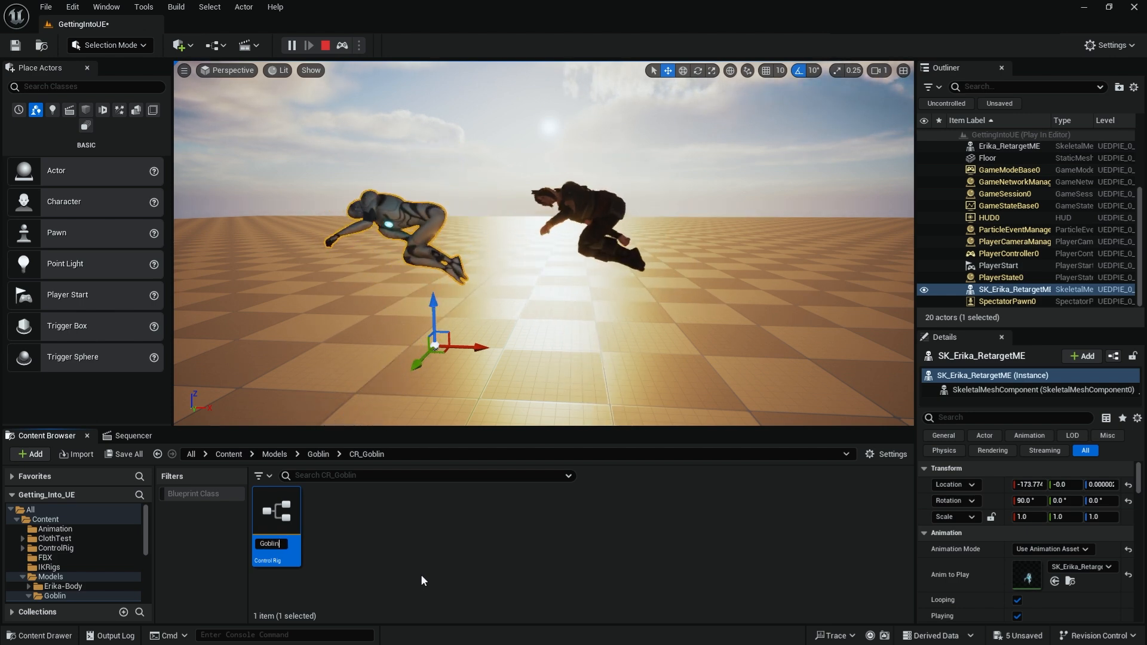
{"action": "type", "text": "_C"}
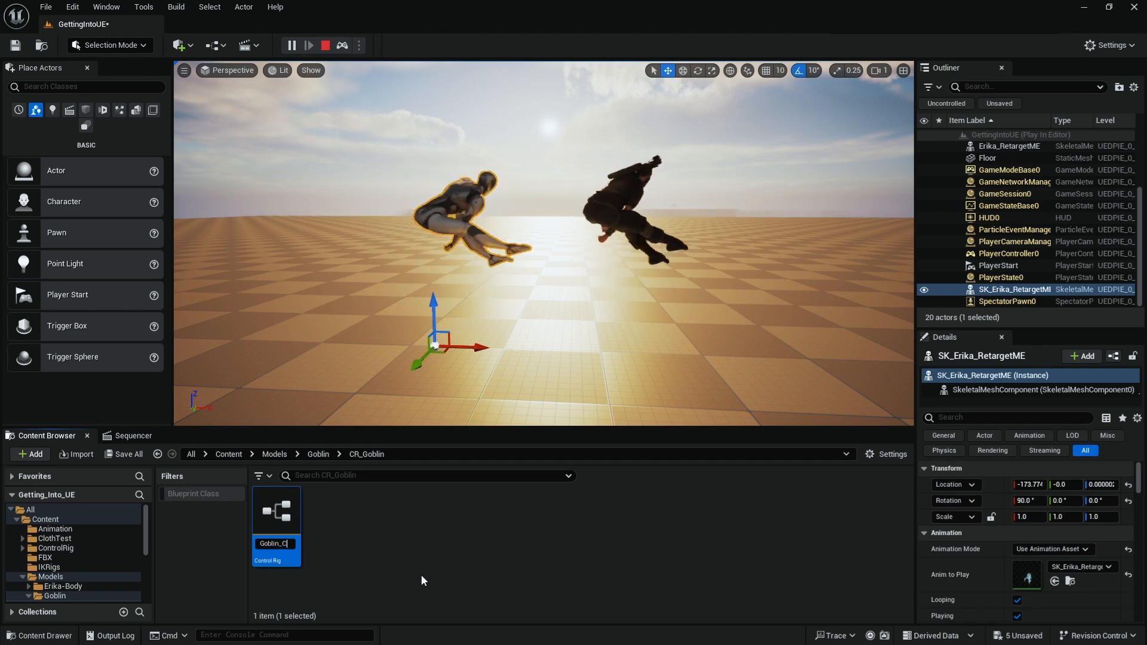
{"action": "type", "text": "R"}
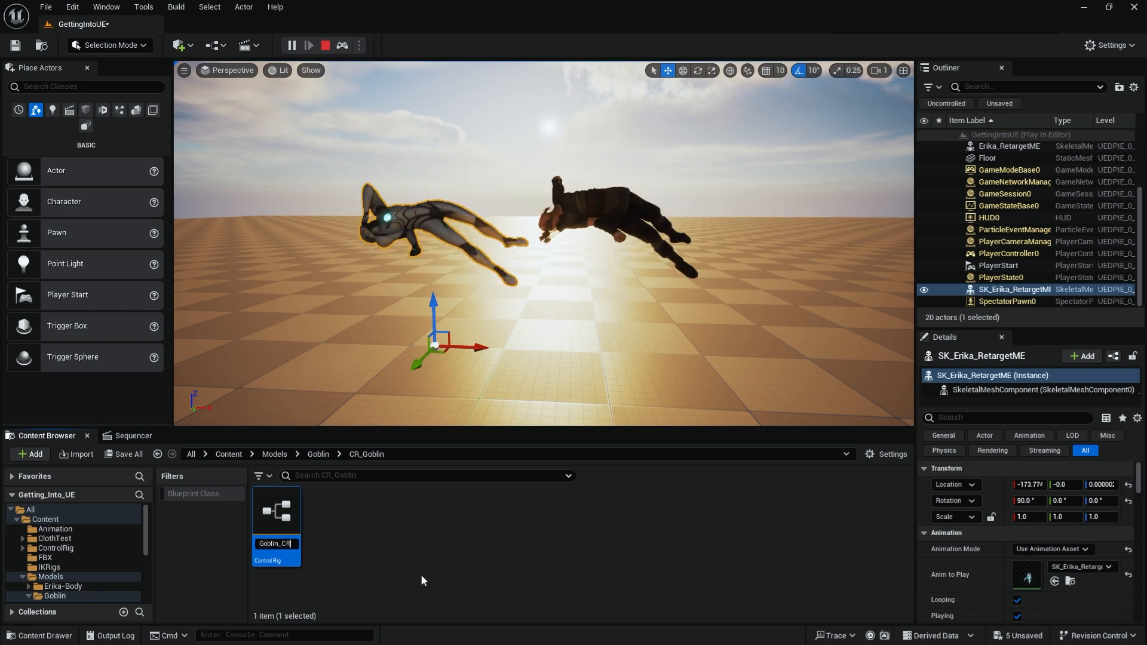
{"action": "key", "text": "Return"}
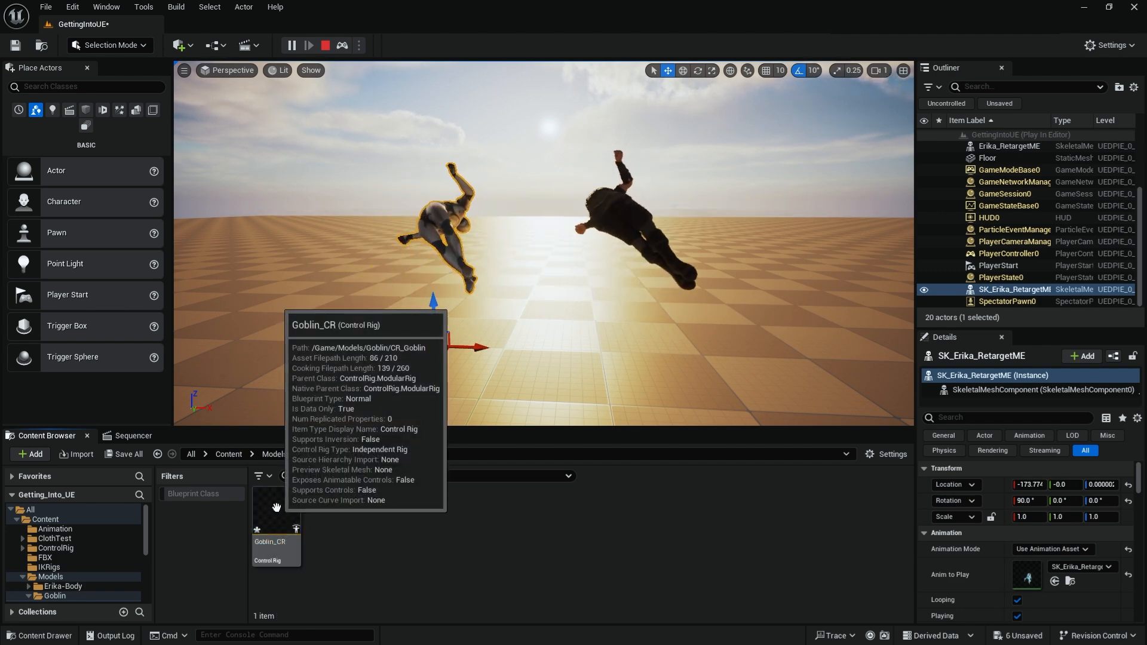
Open the Goblin_CR rig for editing, dismiss the compiler results, and glance at the preview scene settings.
{"action": "double_click", "coordinate": [276, 508]}
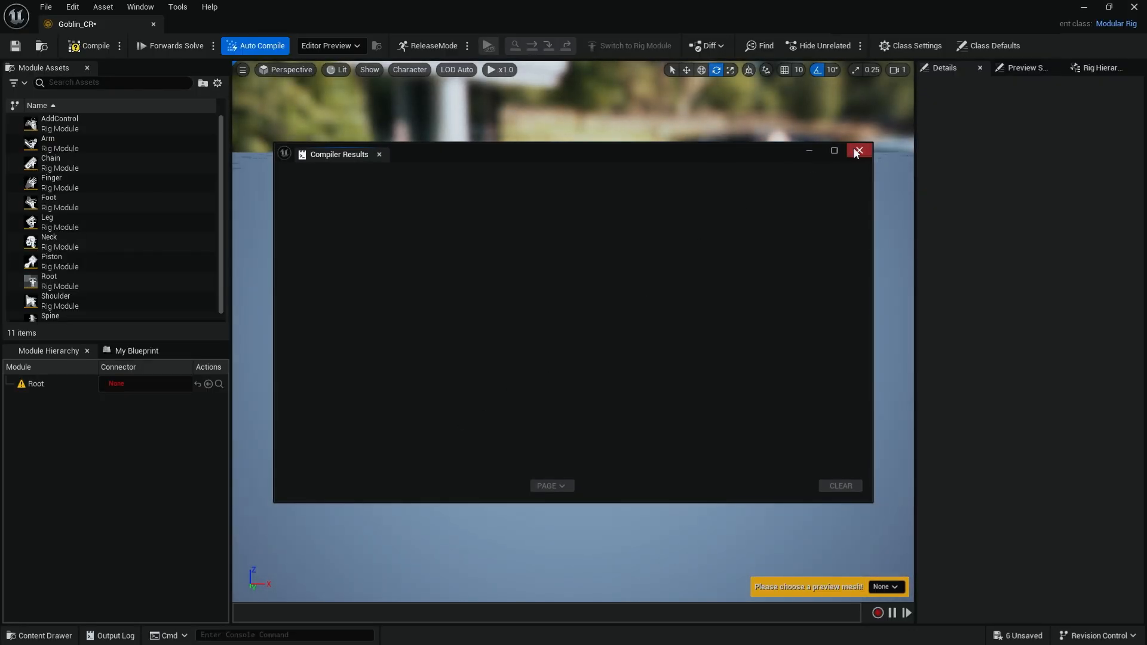
{"action": "left_click", "coordinate": [856, 151]}
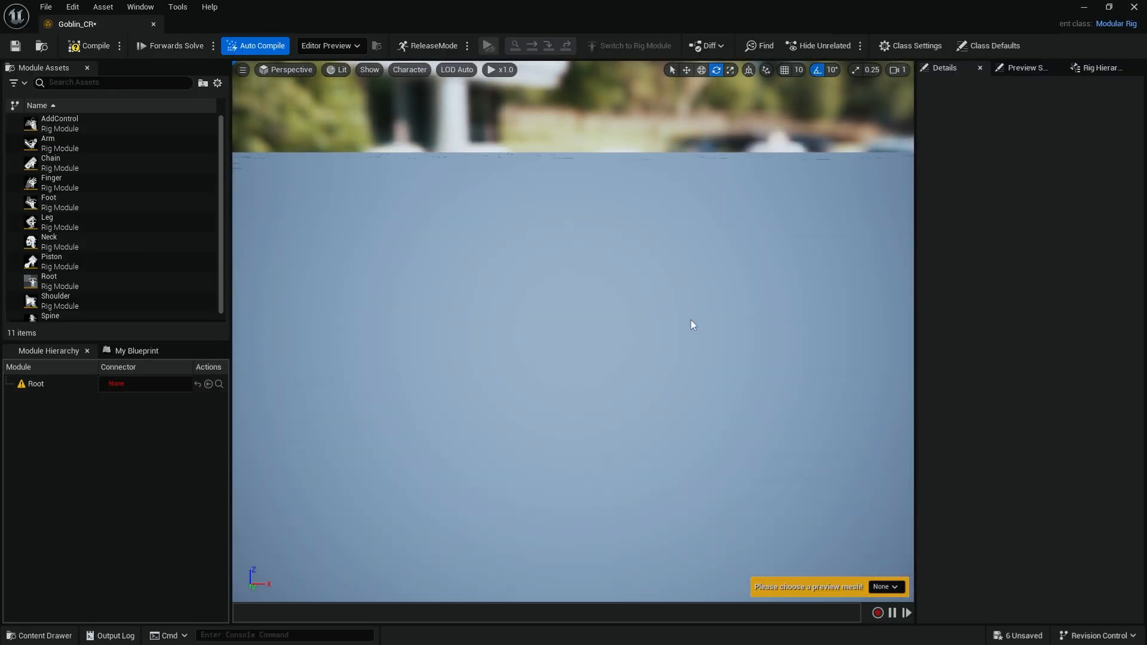
{"action": "right_click_drag", "start_coordinate": [638, 297], "coordinate": [628, 269]}
{"action": "scroll", "coordinate": [628, 289], "scroll_direction": "up", "scroll_amount": 8}
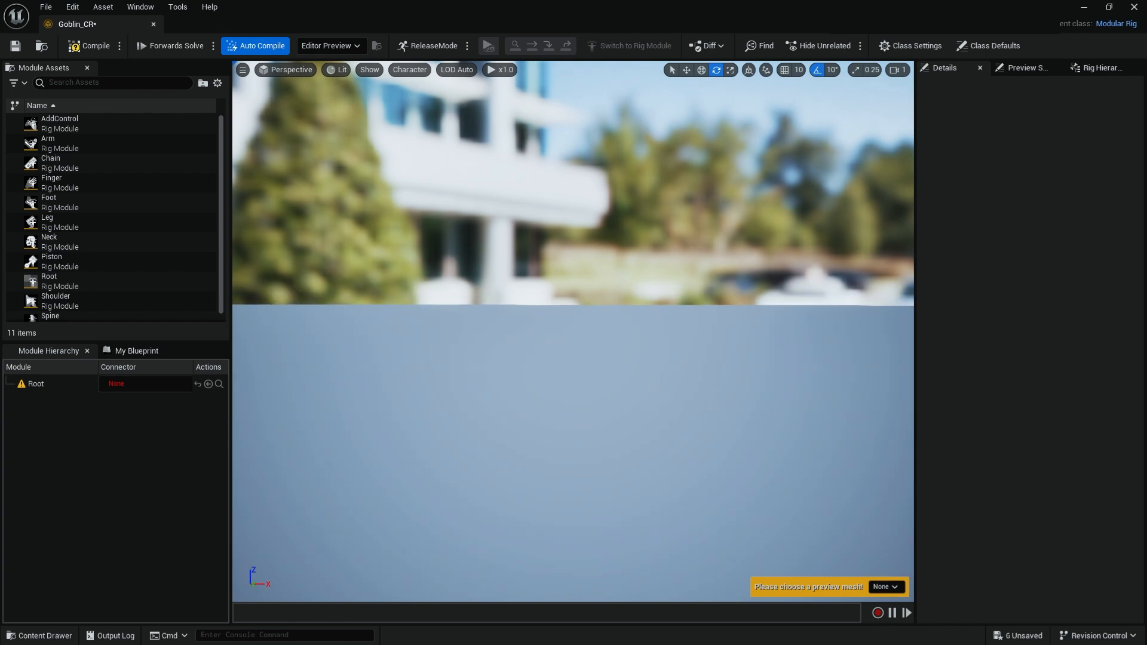
{"action": "left_click", "coordinate": [1024, 68]}
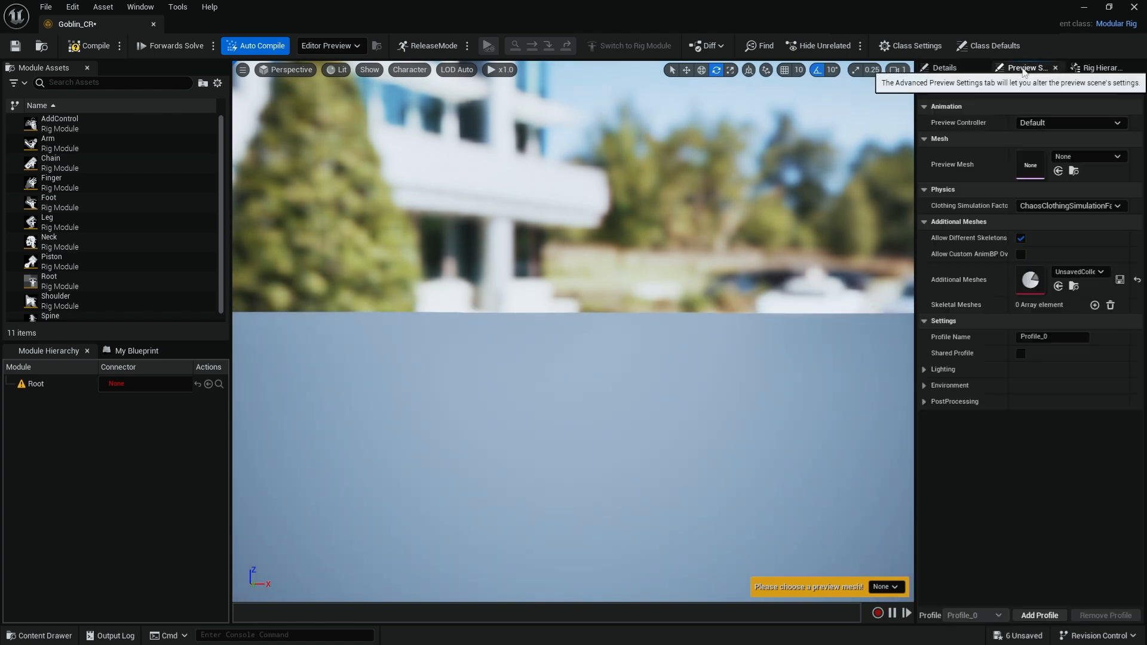
{"action": "left_click", "coordinate": [952, 68]}
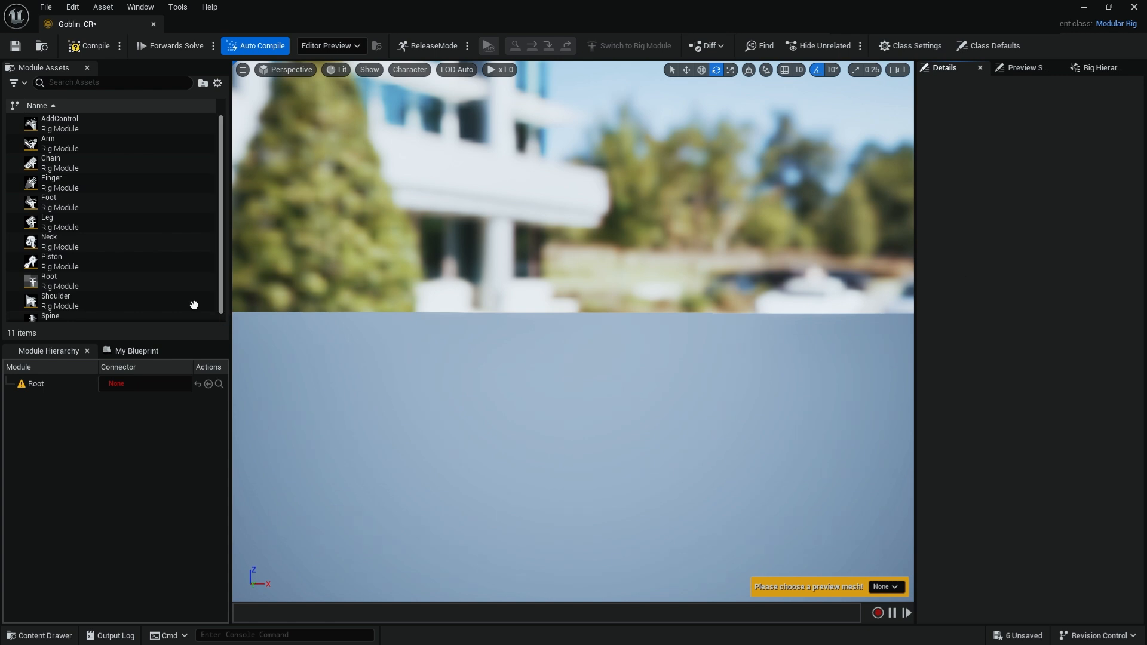
Enlarge the Module Assets area and its thumbnails, and look through the available rig modules down to Spine.
{"action": "left_click_drag", "start_coordinate": [250, 335], "coordinate": [320, 335]}
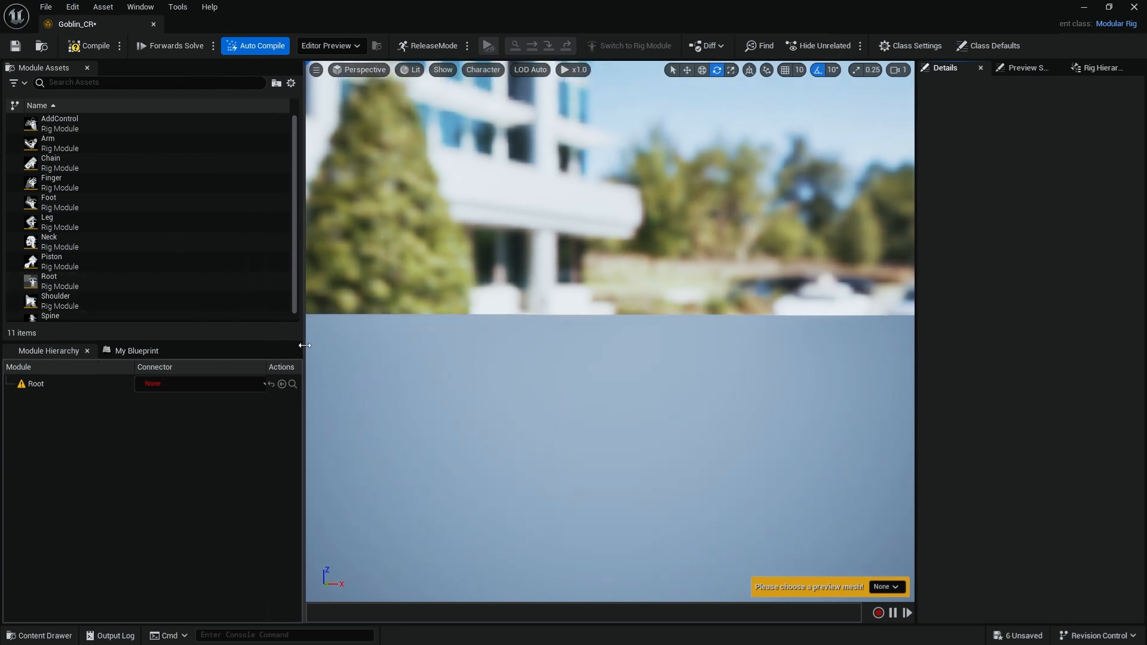
{"action": "mouse_move", "coordinate": [234, 322]}
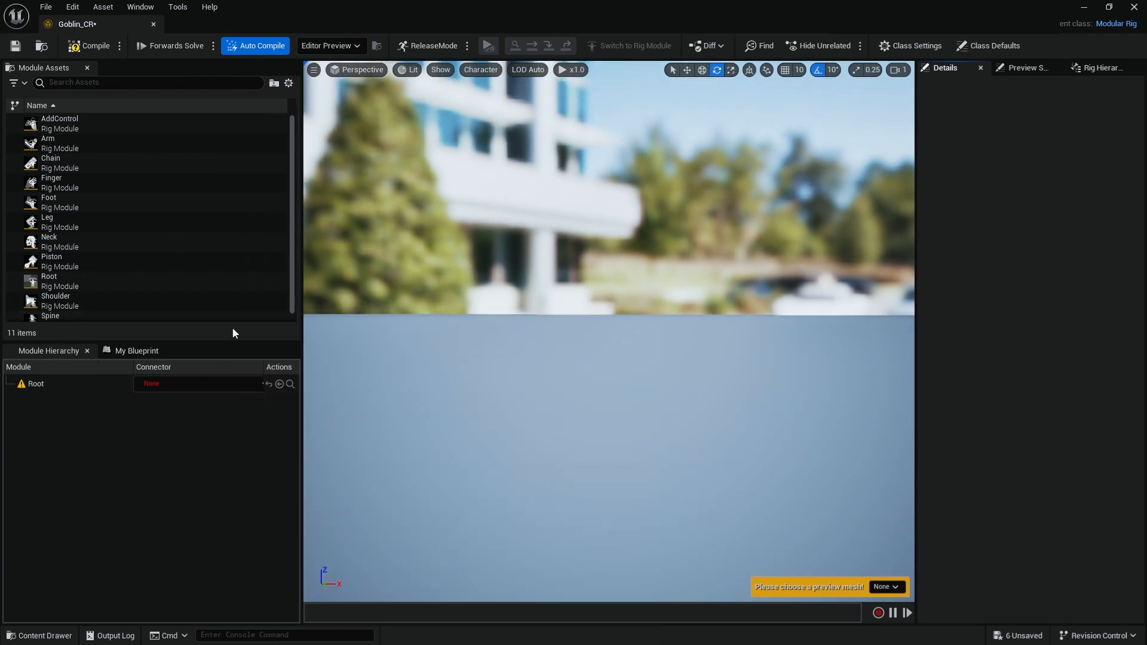
{"action": "left_click_drag", "start_coordinate": [231, 341], "coordinate": [252, 463]}
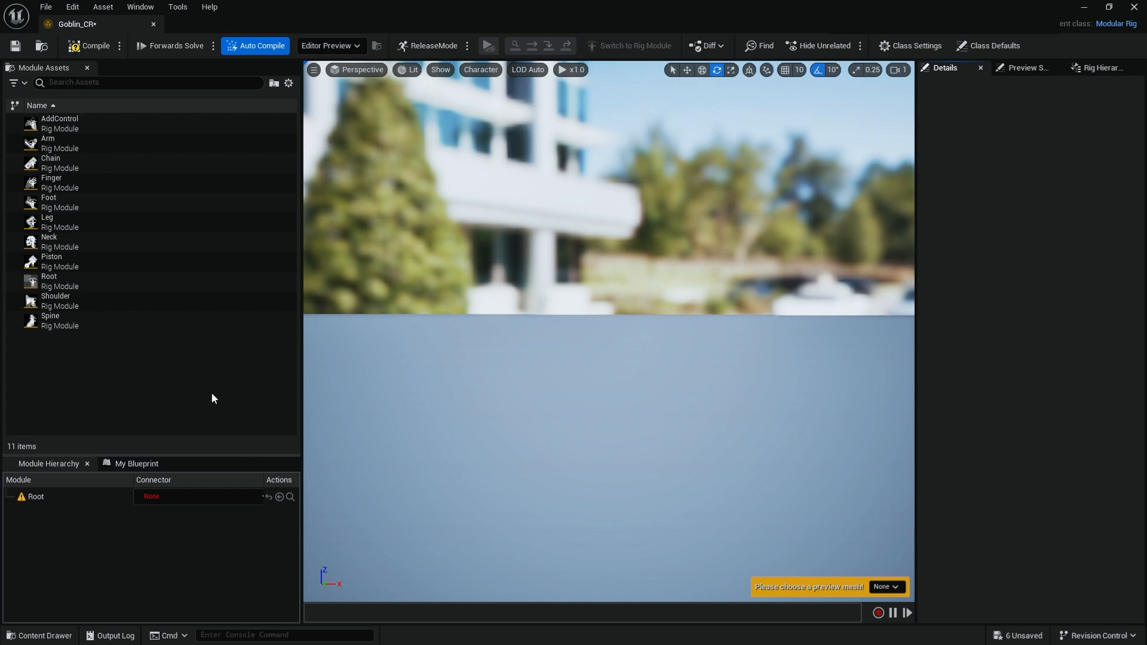
{"action": "scroll", "coordinate": [197, 346], "scroll_direction": "up", "scroll_amount": 3, "text": "ctrl"}
{"action": "mouse_move", "coordinate": [198, 346]}
{"action": "scroll", "coordinate": [146, 269], "scroll_direction": "down", "scroll_amount": 2}
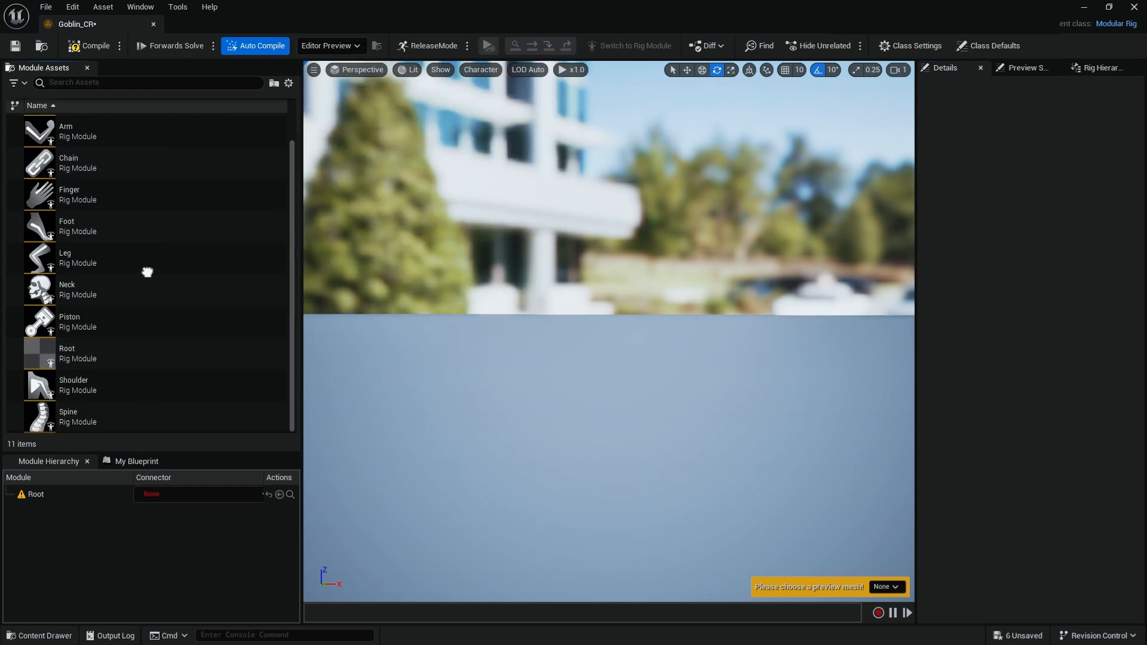
{"action": "mouse_move", "coordinate": [120, 214]}
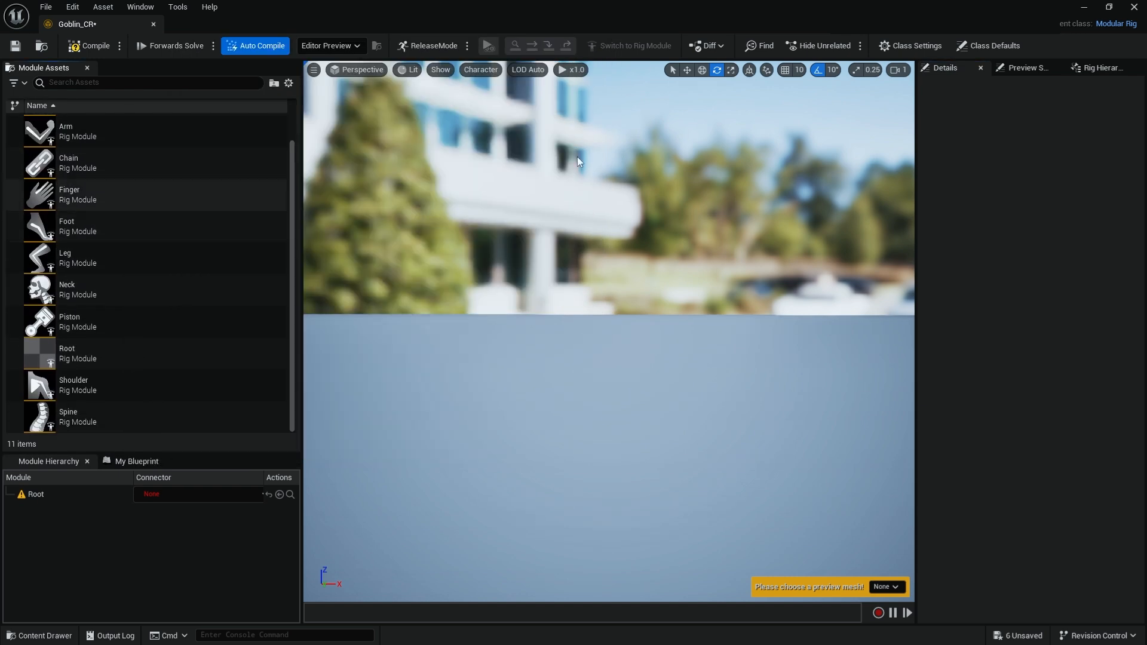
Set the rig's preview mesh to the Goblin-Manny5Rig-NoHead4 skeletal mesh.
{"action": "left_click", "coordinate": [1022, 68]}
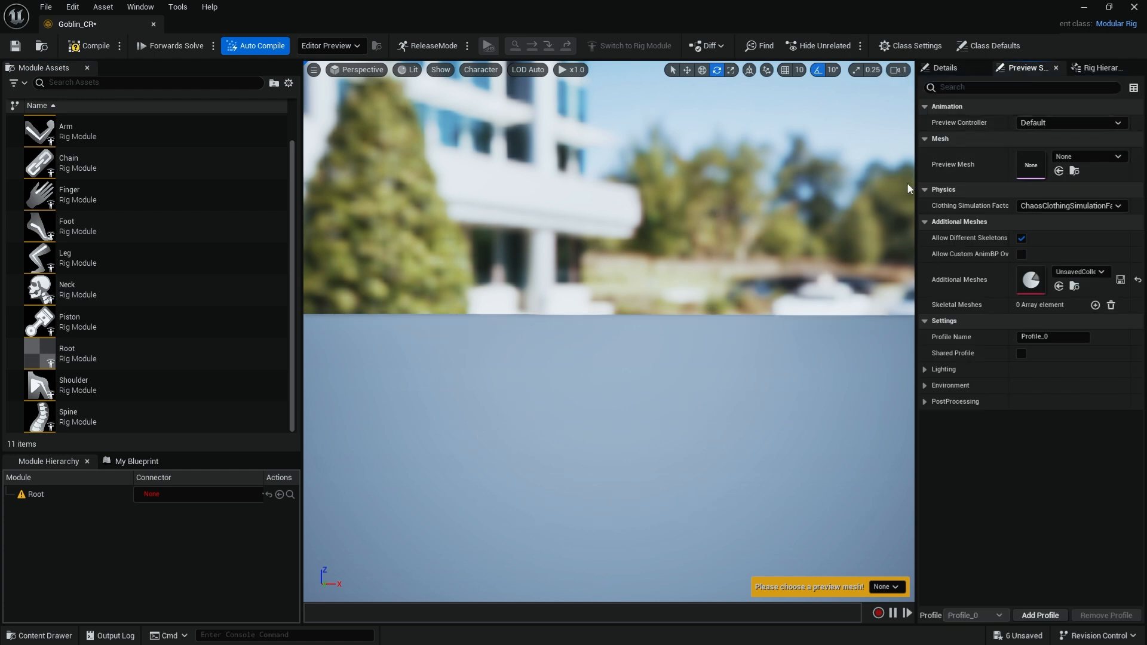
{"action": "left_click", "coordinate": [1075, 158]}
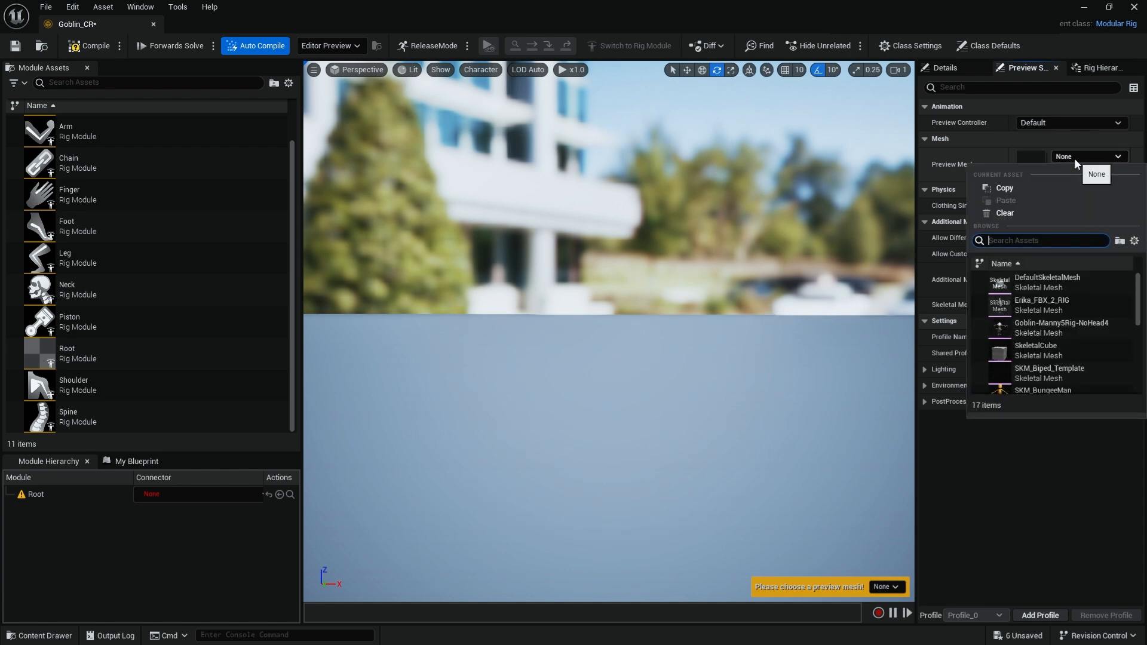
{"action": "left_click", "coordinate": [1047, 324]}
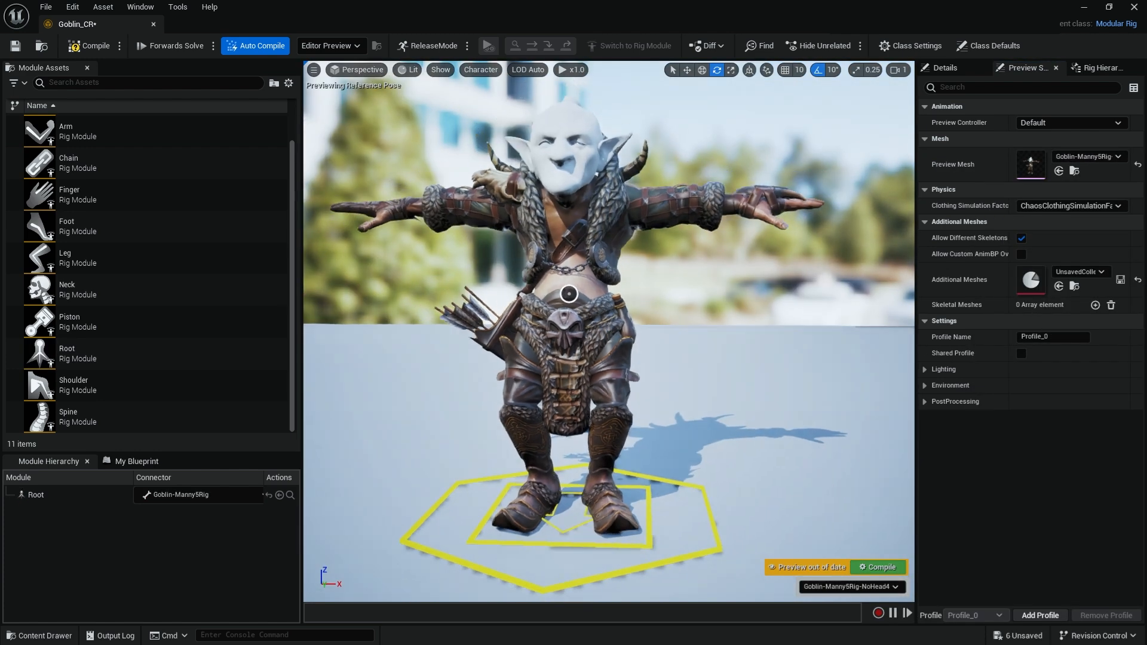
Add a Spine module to the goblin rig on the root's spine_01_socket at the waist.
{"action": "right_click_drag", "start_coordinate": [675, 304], "coordinate": [652, 303], "text": "alt"}
{"action": "left_click_drag", "start_coordinate": [675, 304], "coordinate": [606, 330], "text": "alt"}
{"action": "middle_click_drag", "start_coordinate": [675, 303], "coordinate": [722, 285], "text": "alt"}
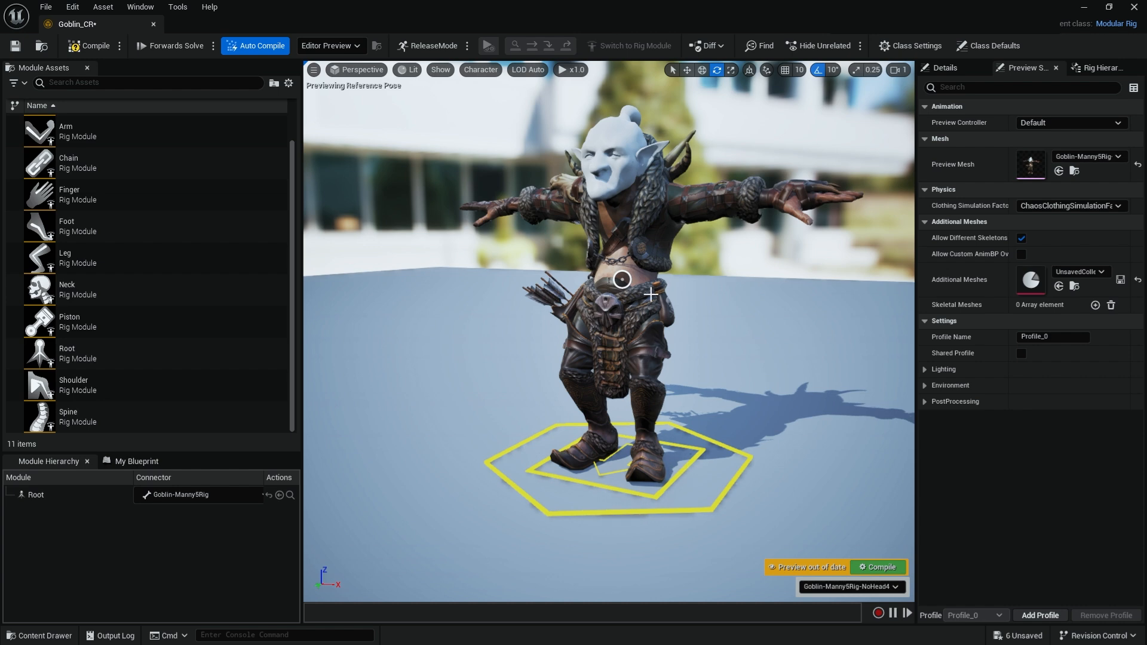
{"action": "left_click_drag", "start_coordinate": [610, 332], "coordinate": [687, 328], "text": "alt"}
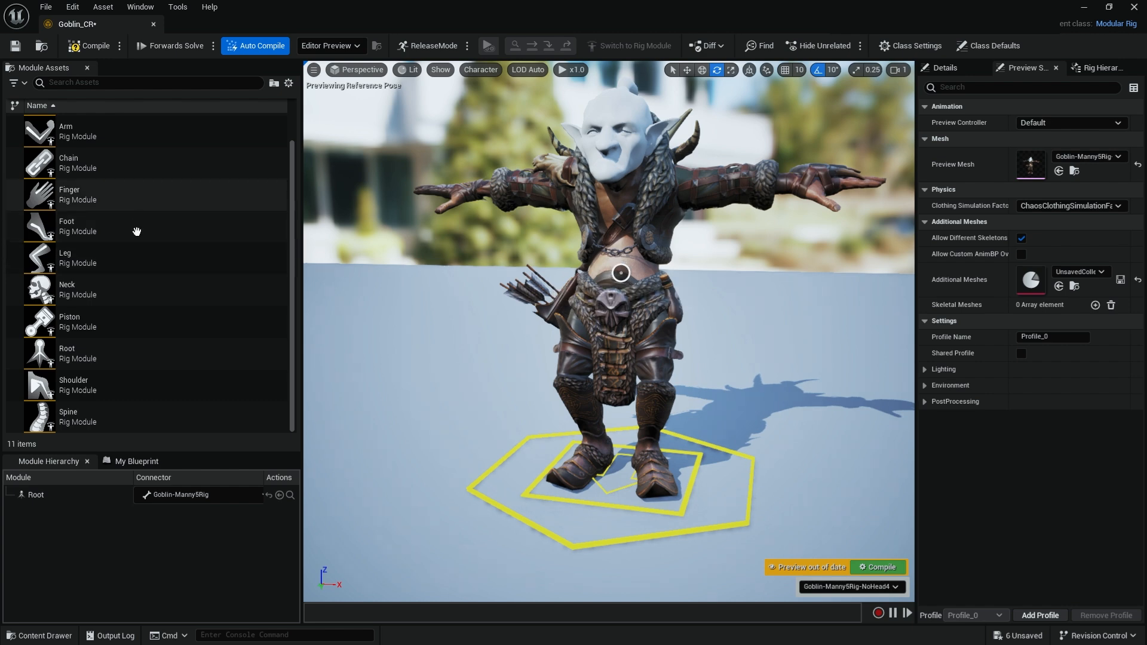
{"action": "scroll", "coordinate": [110, 204], "scroll_direction": "down", "scroll_amount": 1}
{"action": "scroll", "coordinate": [110, 233], "scroll_direction": "up", "scroll_amount": 1}
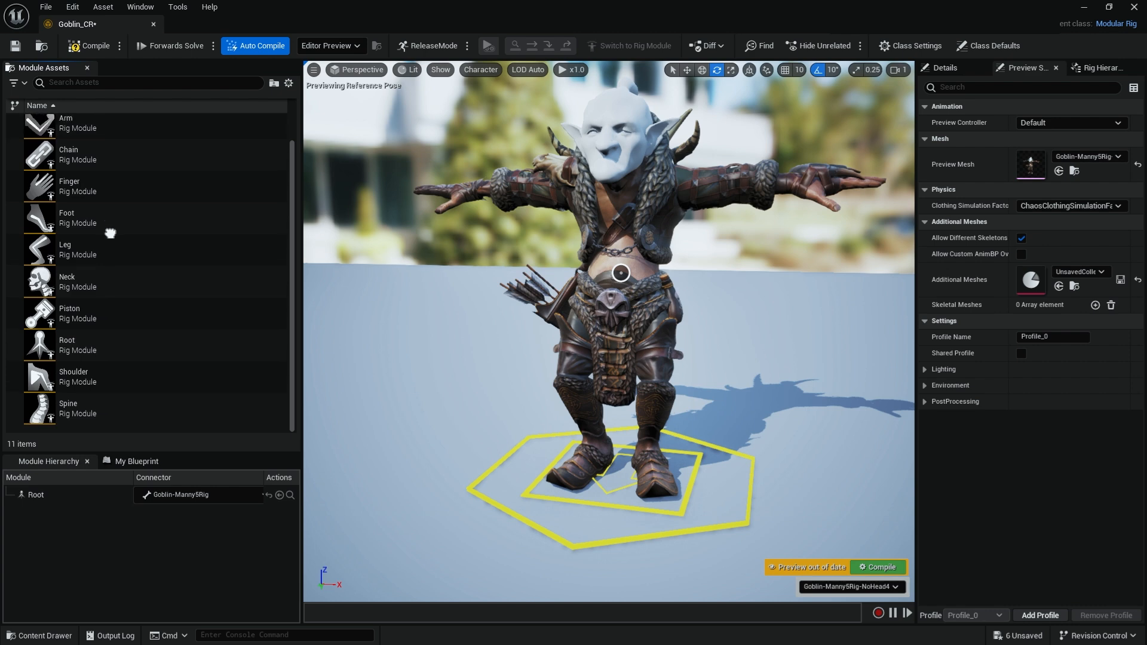
{"action": "left_click", "coordinate": [134, 426]}
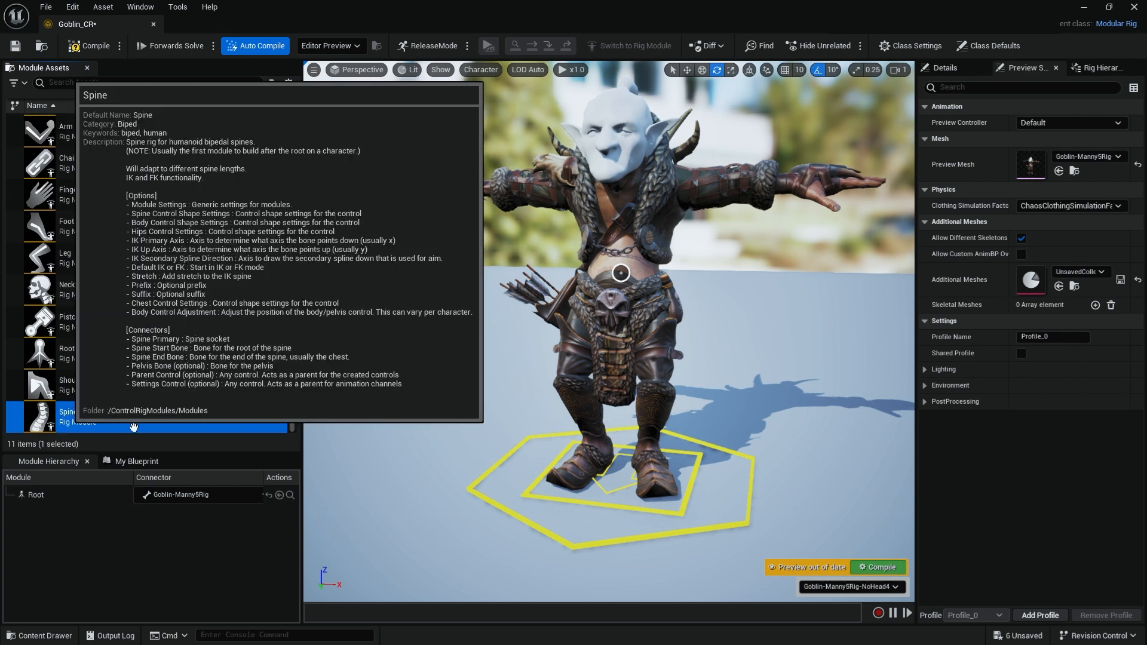
{"action": "left_click_drag", "start_coordinate": [621, 274], "coordinate": [665, 283]}
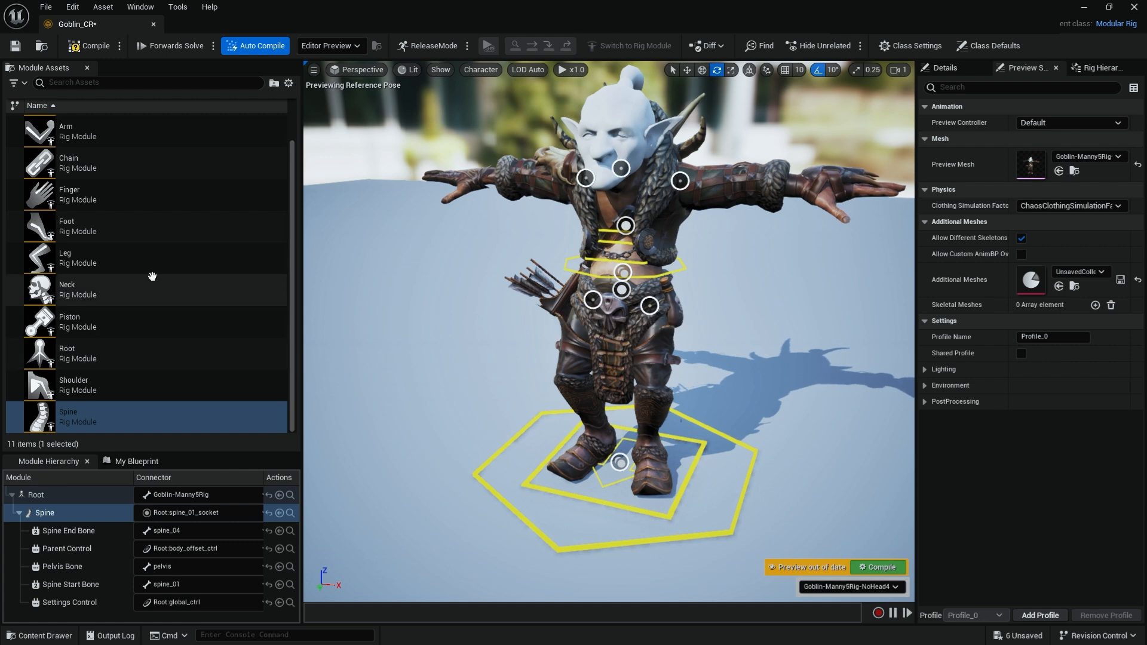
Attach a Leg module to the left thigh socket and another to the right thigh socket at the hips.
{"action": "right_click_drag", "start_coordinate": [113, 308], "coordinate": [108, 266]}
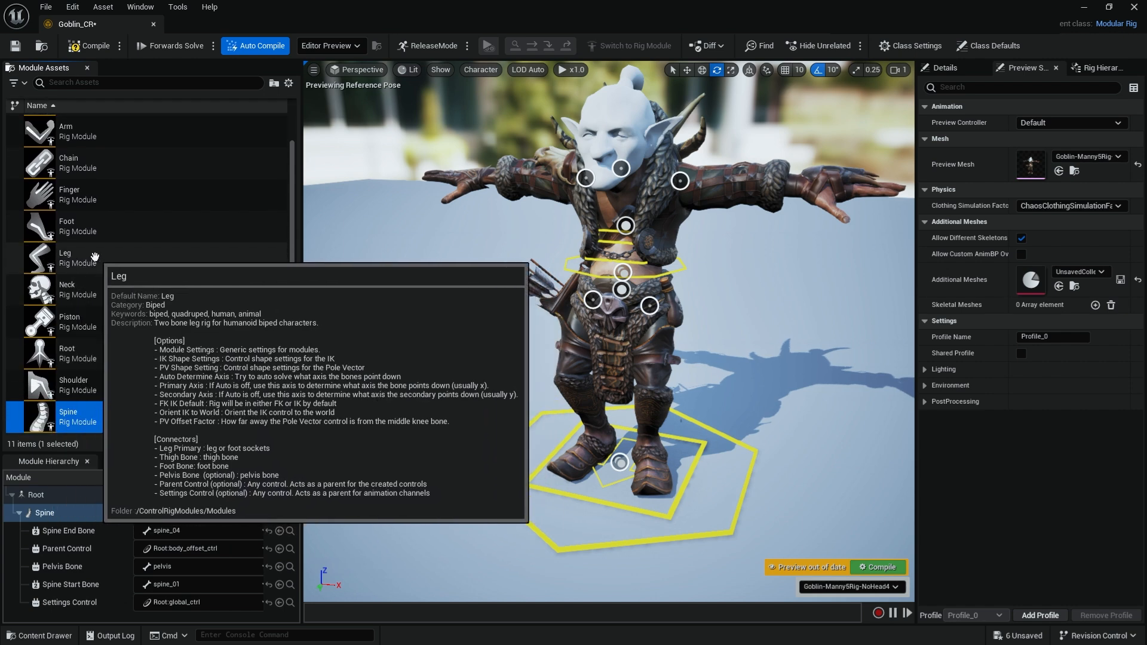
{"action": "left_click", "coordinate": [104, 257]}
{"action": "left_click_drag", "start_coordinate": [653, 340], "coordinate": [651, 306]}
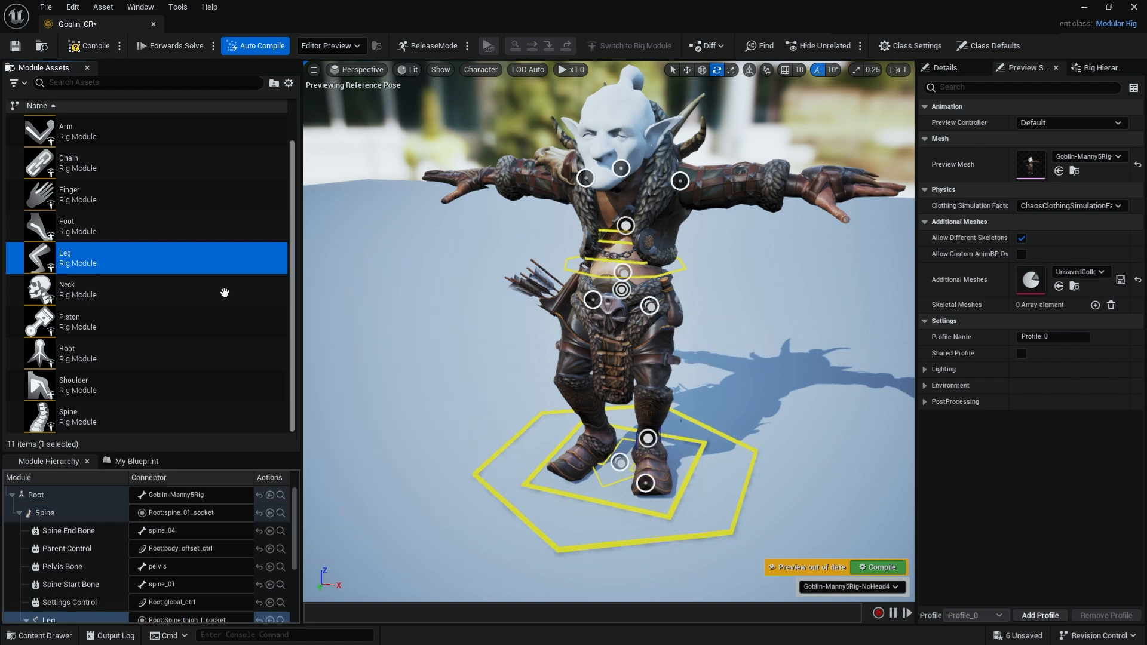
{"action": "left_click_drag", "start_coordinate": [83, 261], "coordinate": [589, 301]}
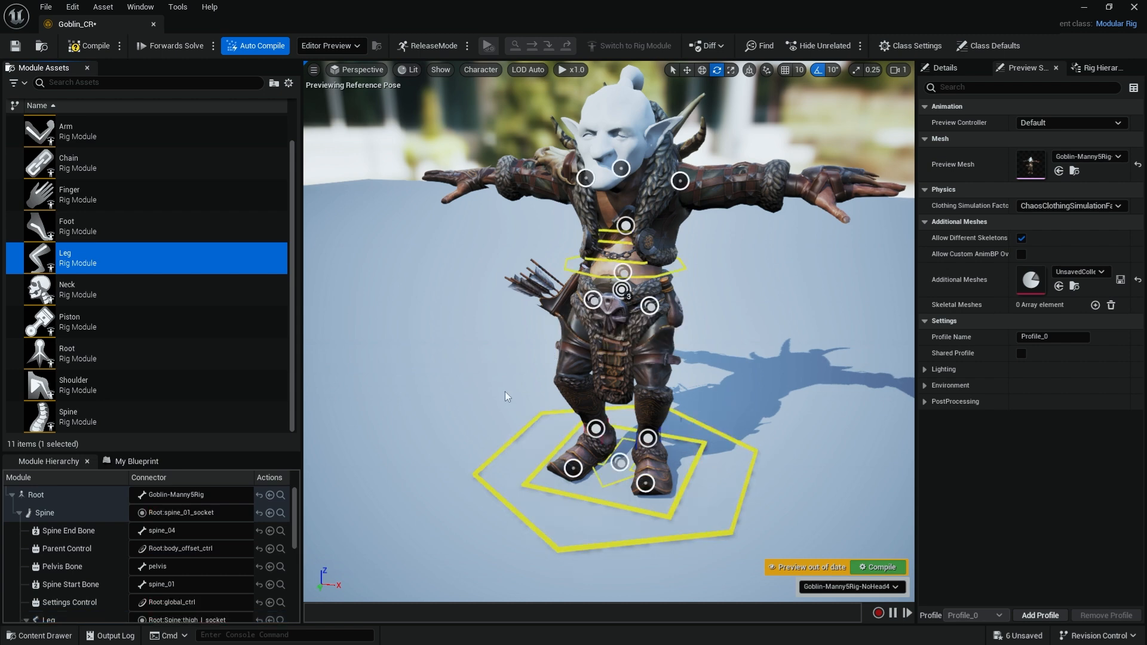
Attach Foot modules to foot_l_socket and foot_r_socket on the goblin's feet.
{"action": "left_click_drag", "start_coordinate": [506, 397], "coordinate": [473, 401]}
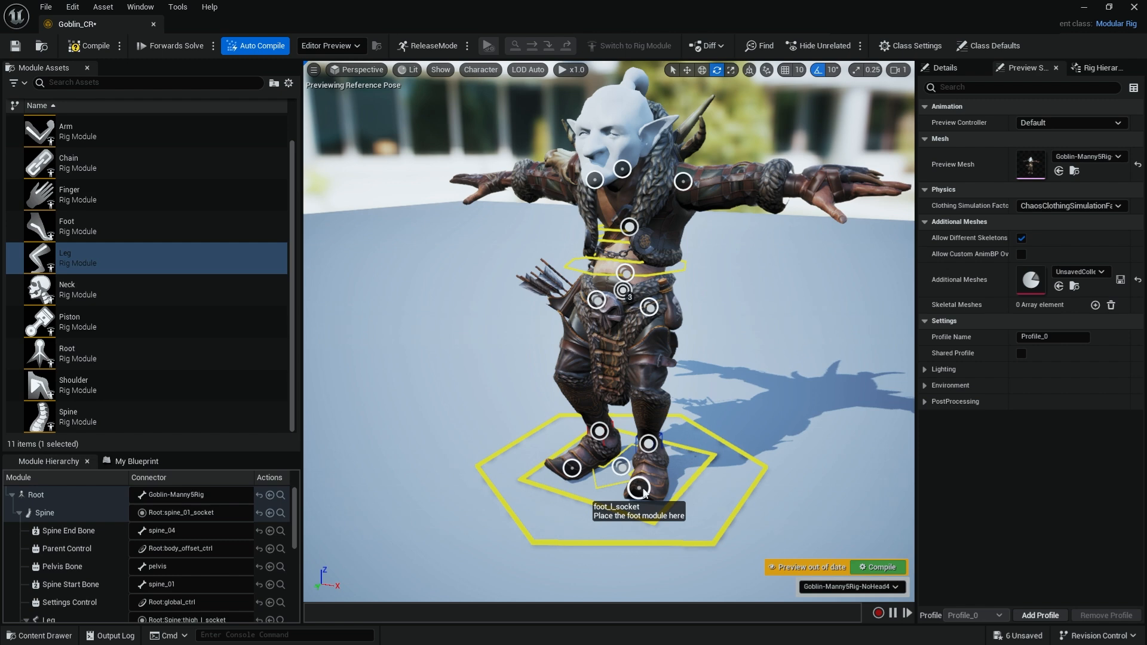
{"action": "left_click", "coordinate": [74, 222]}
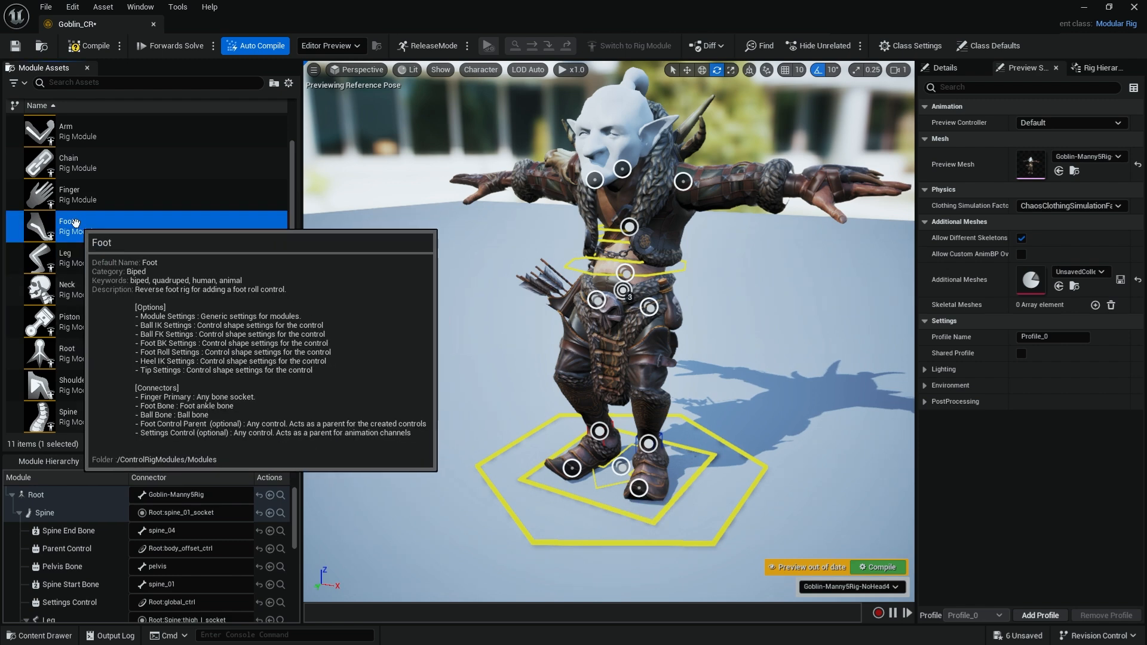
{"action": "left_click_drag", "start_coordinate": [75, 223], "coordinate": [380, 364]}
{"action": "left_click_drag", "start_coordinate": [641, 503], "coordinate": [640, 502]}
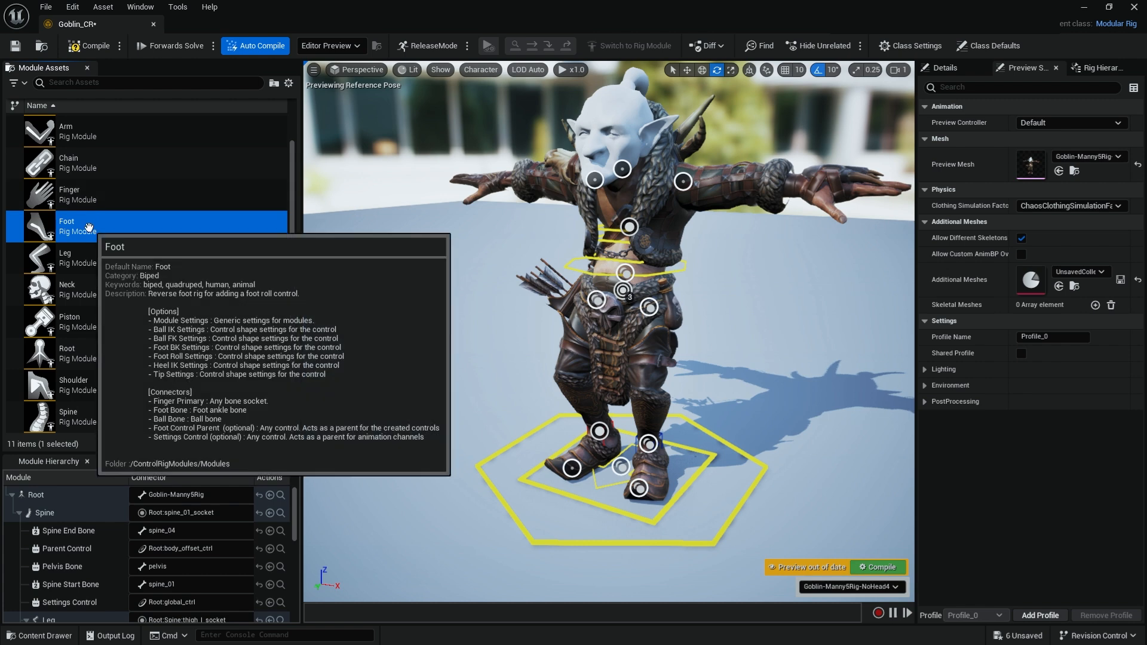
{"action": "left_click_drag", "start_coordinate": [90, 225], "coordinate": [564, 467]}
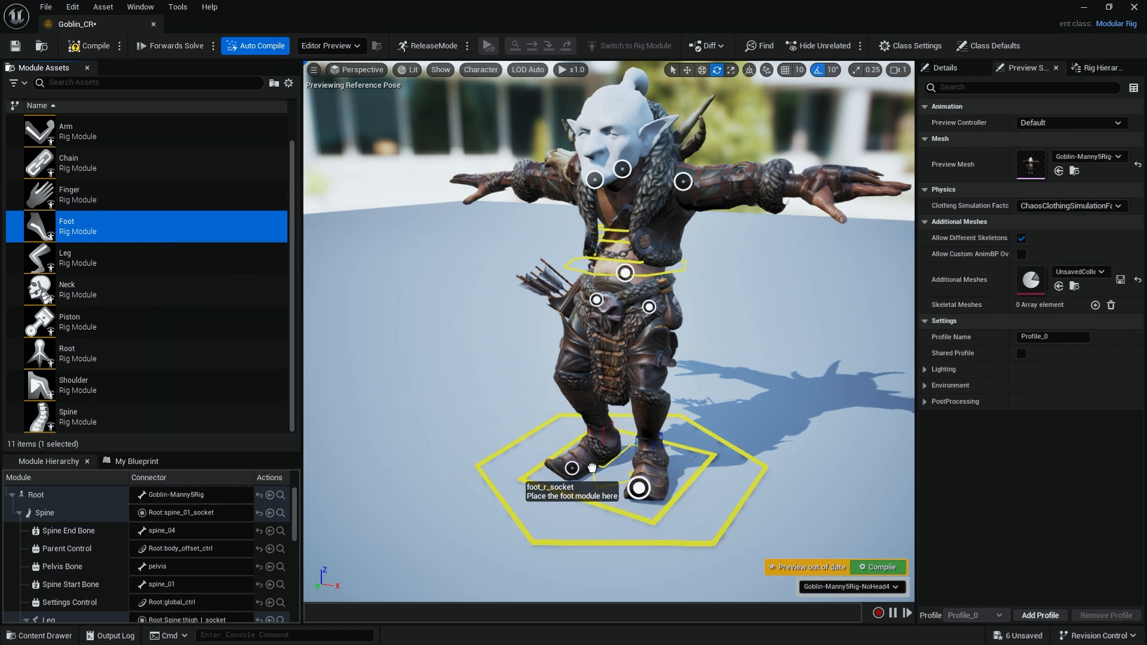
Attach Shoulder modules to the left and right shoulder sockets on the goblin's upper chest.
{"action": "right_click_drag", "start_coordinate": [686, 345], "coordinate": [705, 345], "text": "alt"}
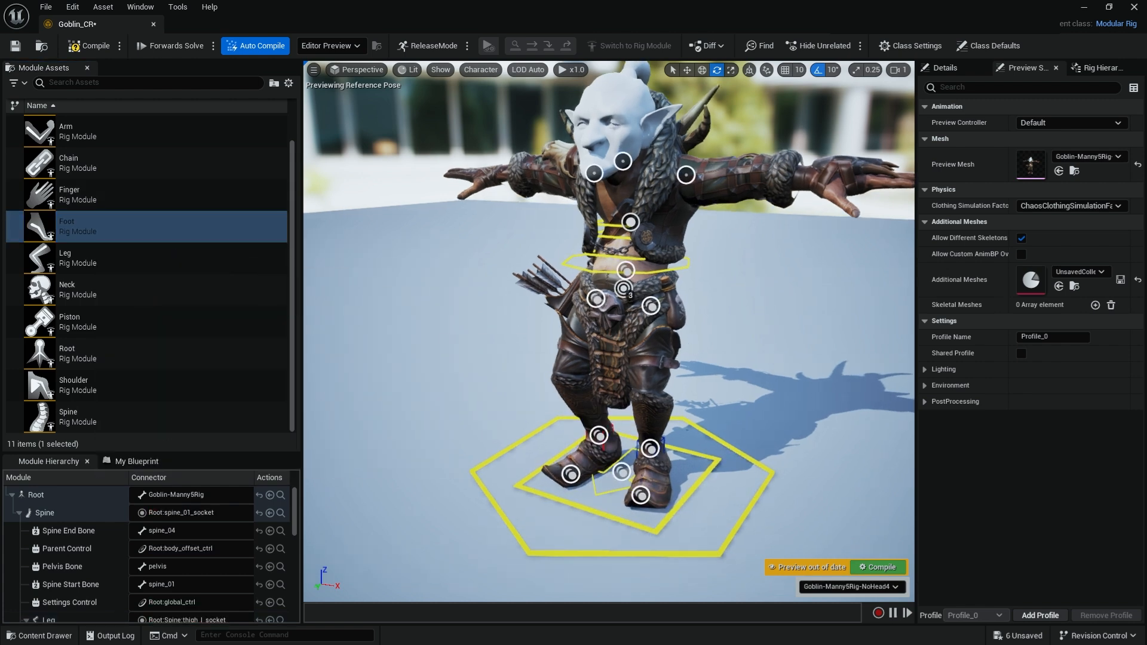
{"action": "middle_click_drag", "start_coordinate": [668, 302], "coordinate": [654, 418], "text": "alt"}
{"action": "left_click_drag", "start_coordinate": [668, 302], "coordinate": [705, 308], "text": "alt"}
{"action": "right_click_drag", "start_coordinate": [668, 302], "coordinate": [693, 302], "text": "alt"}
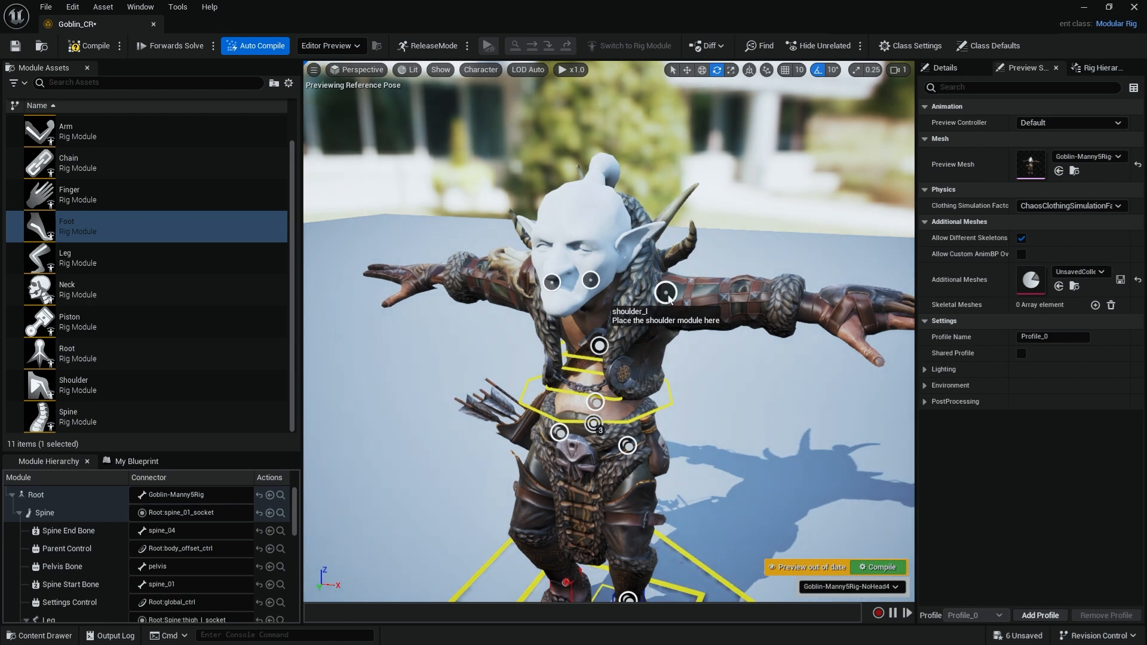
{"action": "left_click", "coordinate": [99, 227]}
{"action": "scroll", "coordinate": [98, 227], "scroll_direction": "up", "scroll_amount": 3}
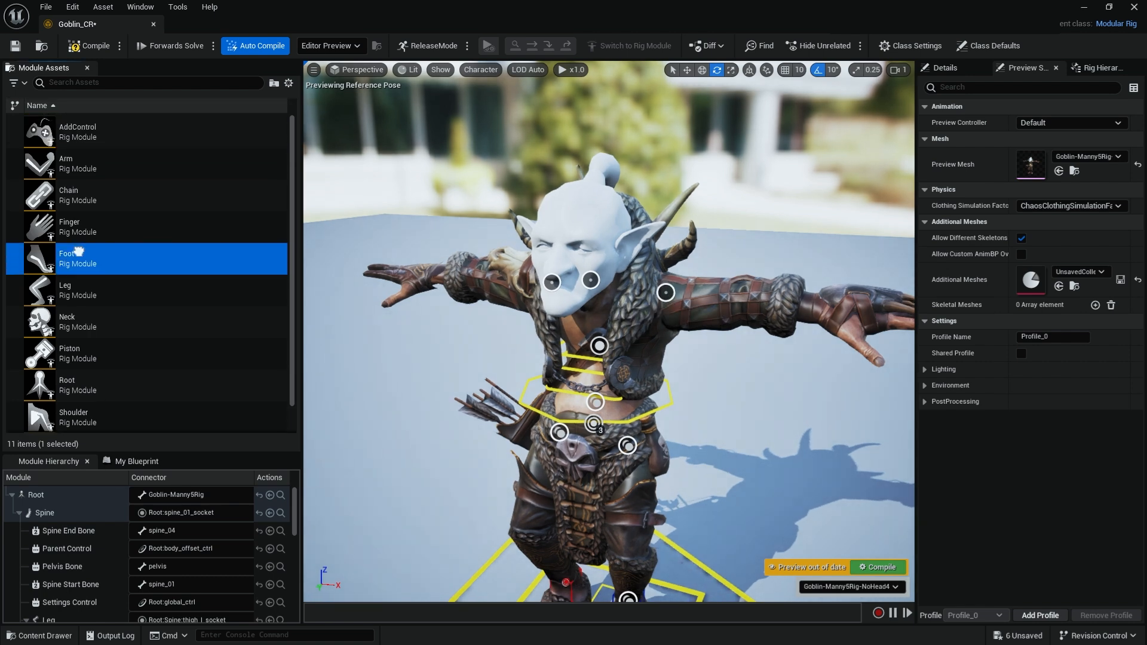
{"action": "scroll", "coordinate": [78, 317], "scroll_direction": "down", "scroll_amount": 2}
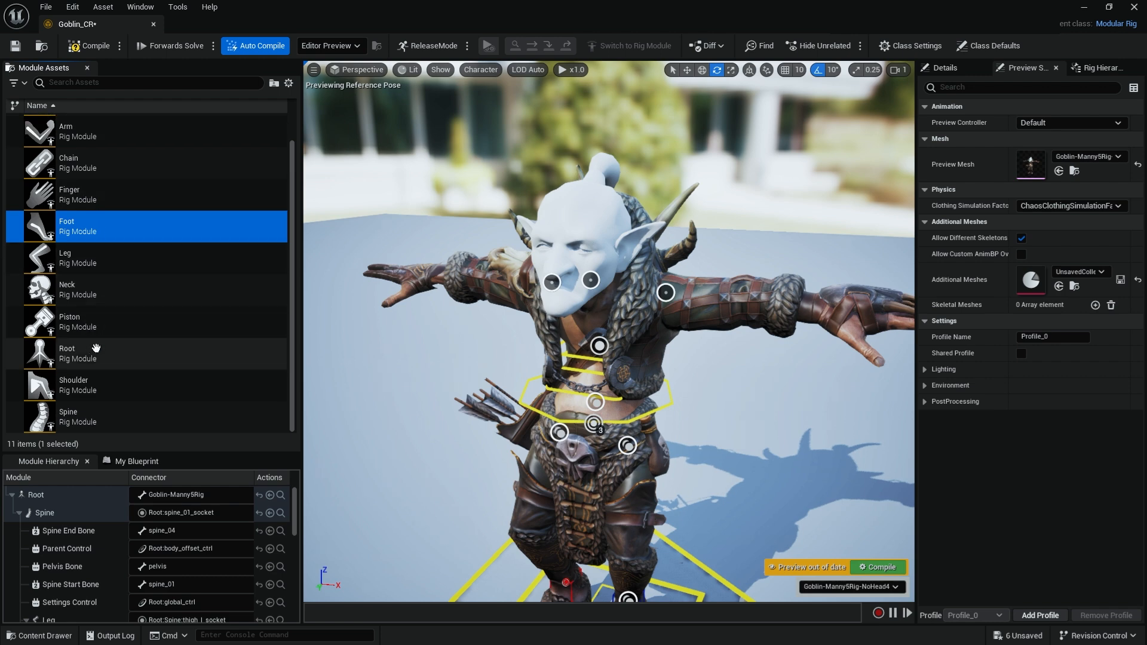
{"action": "left_click_drag", "start_coordinate": [87, 382], "coordinate": [666, 290]}
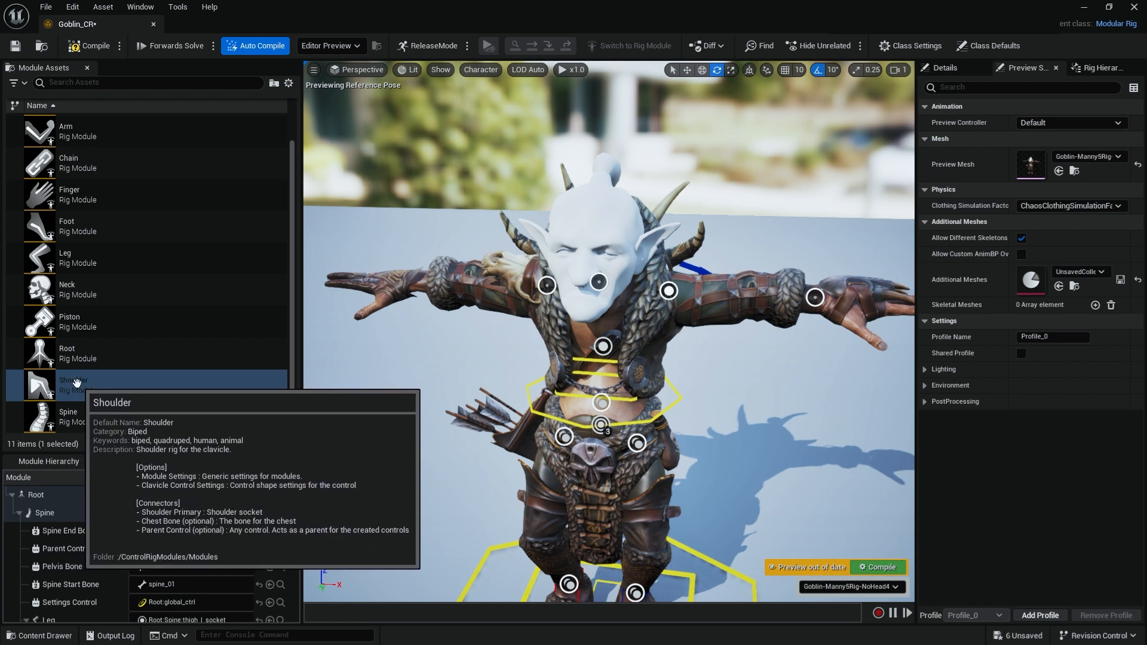
{"action": "left_click_drag", "start_coordinate": [77, 383], "coordinate": [472, 303]}
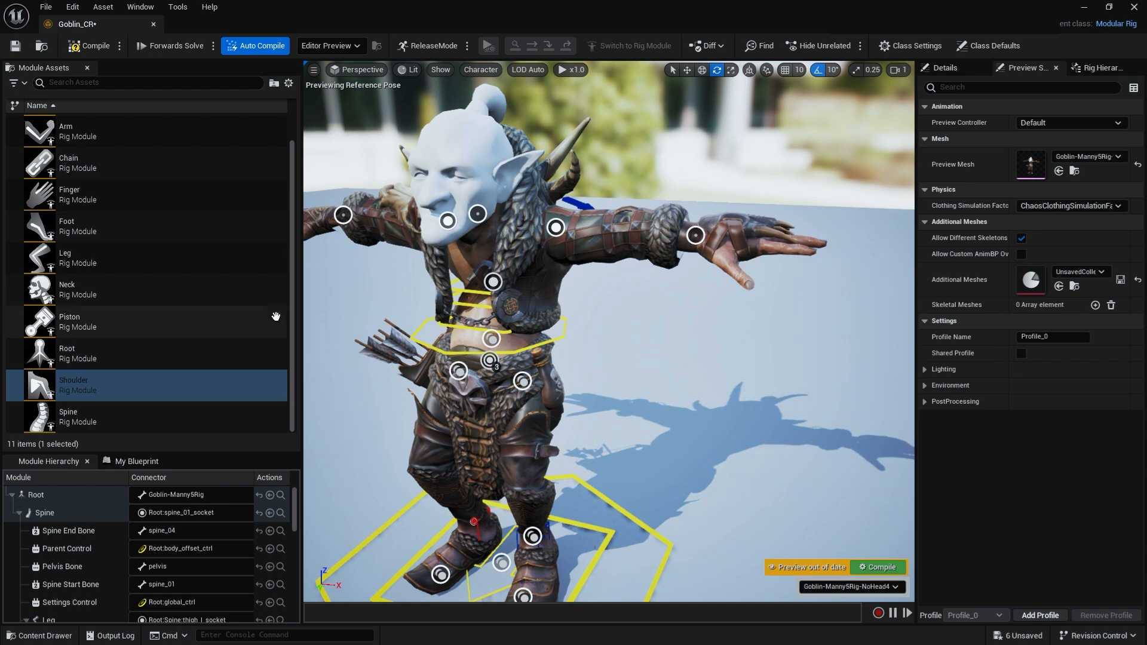
Attach Arm modules to the arm sockets at the goblin's left and right wrists.
{"action": "scroll", "coordinate": [172, 270], "scroll_direction": "up", "scroll_amount": 2}
{"action": "mouse_move", "coordinate": [84, 163]}
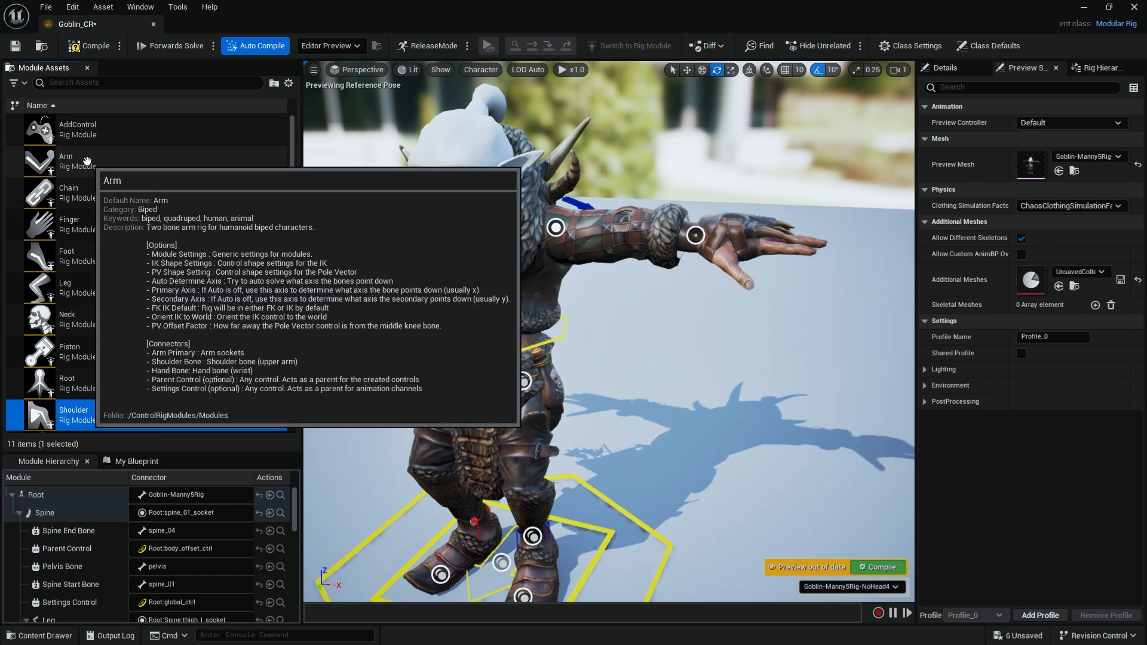
{"action": "left_click", "coordinate": [134, 166]}
{"action": "left_click_drag", "start_coordinate": [134, 166], "coordinate": [679, 299]}
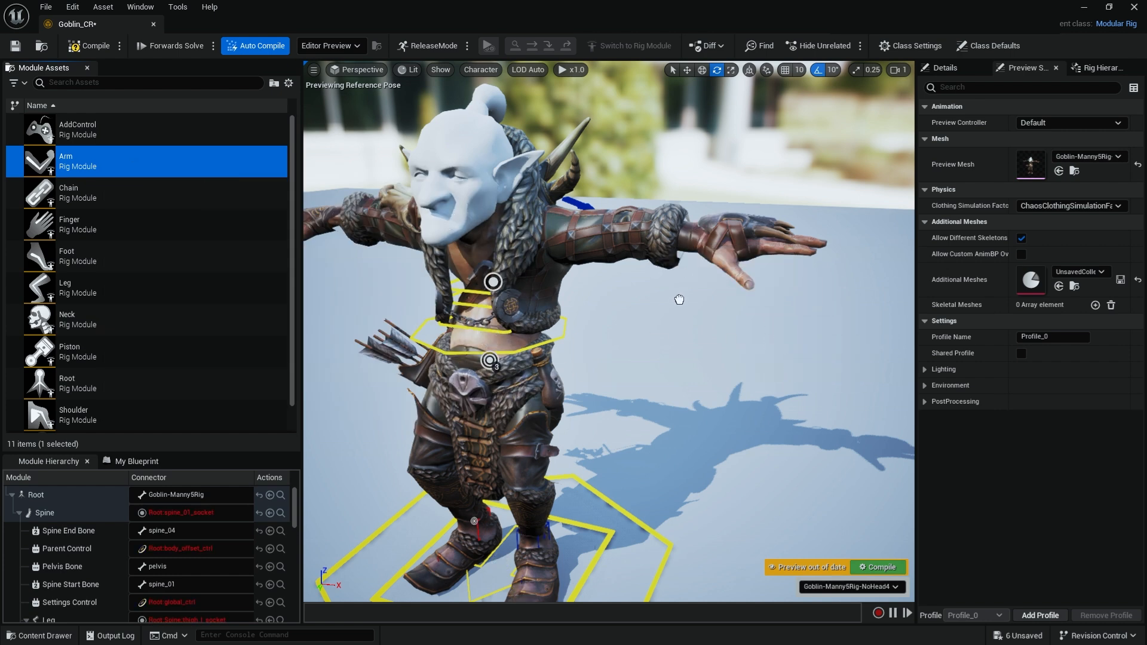
{"action": "middle_click_drag", "start_coordinate": [647, 344], "coordinate": [724, 347]}
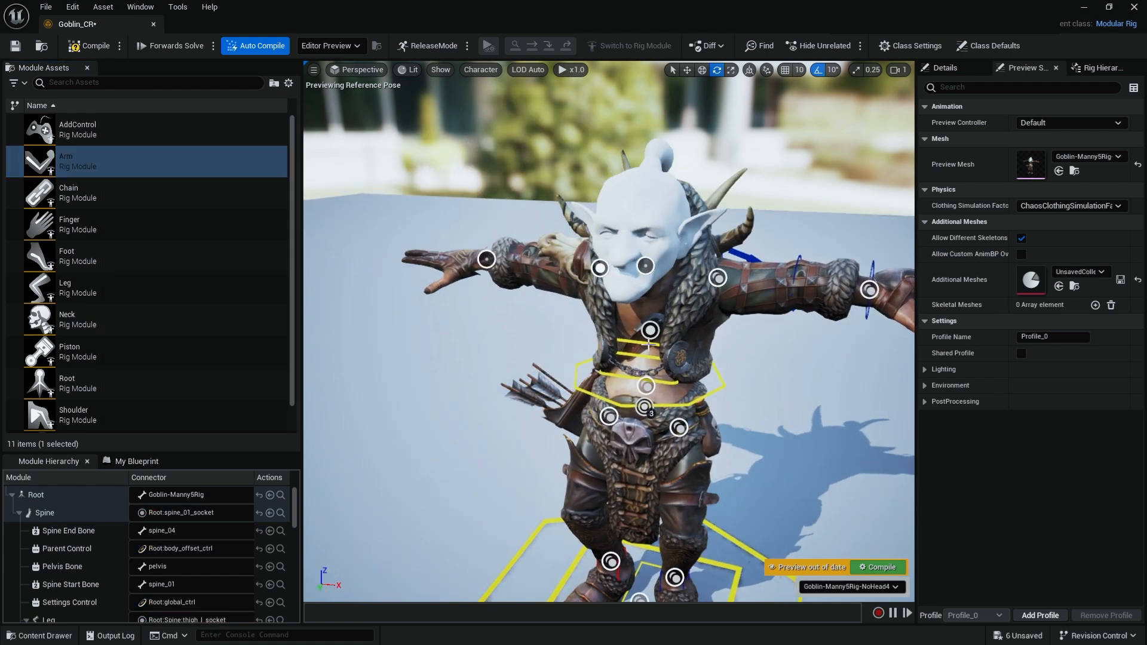
{"action": "left_click_drag", "start_coordinate": [87, 160], "coordinate": [486, 260]}
Attach a Neck module to neck_socket at the base of the goblin's head.
{"action": "left_click_drag", "start_coordinate": [456, 388], "coordinate": [412, 397], "text": "alt"}
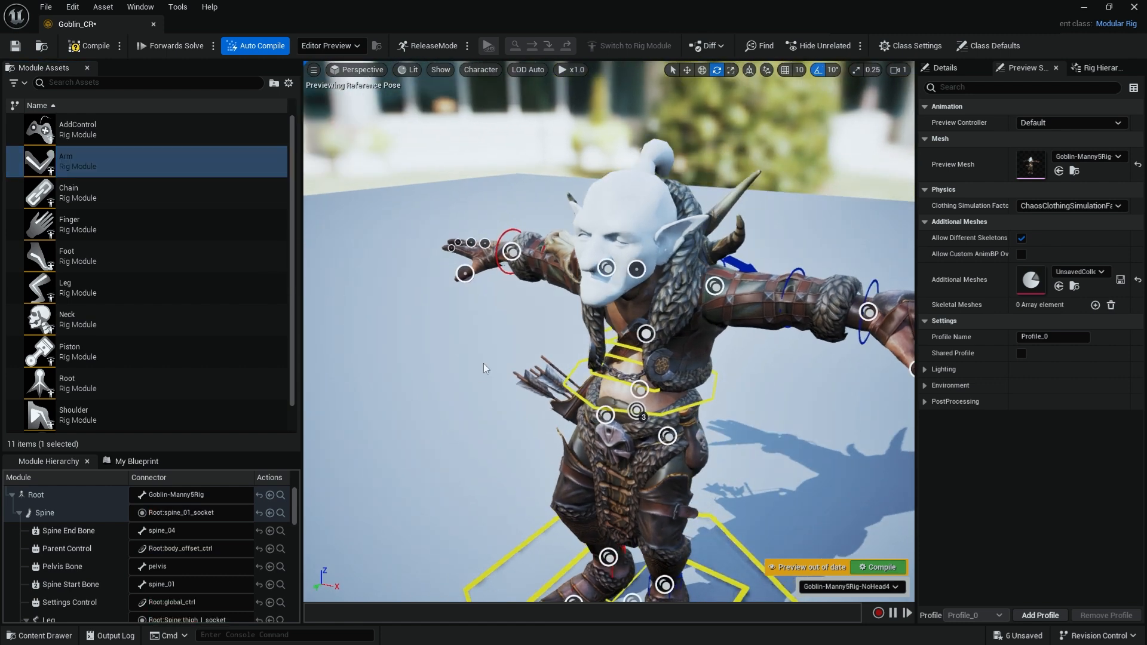
{"action": "left_click_drag", "start_coordinate": [485, 369], "coordinate": [442, 371], "text": "alt"}
{"action": "left_click_drag", "start_coordinate": [466, 212], "coordinate": [489, 203], "text": "alt"}
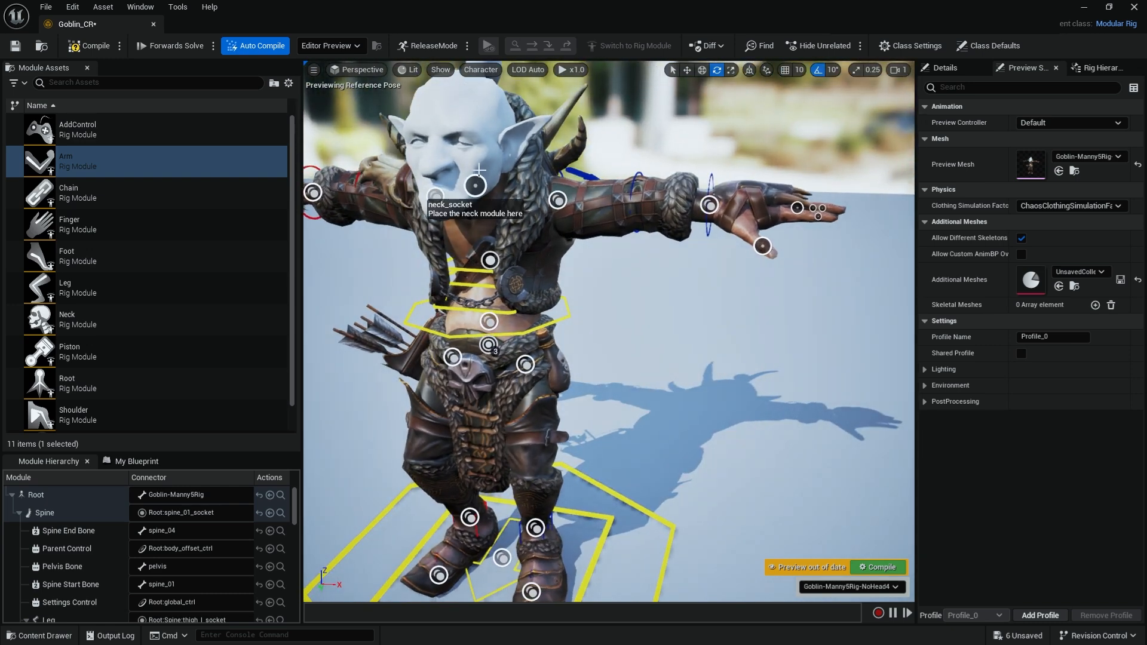
{"action": "right_click_drag", "start_coordinate": [134, 288], "coordinate": [115, 213]}
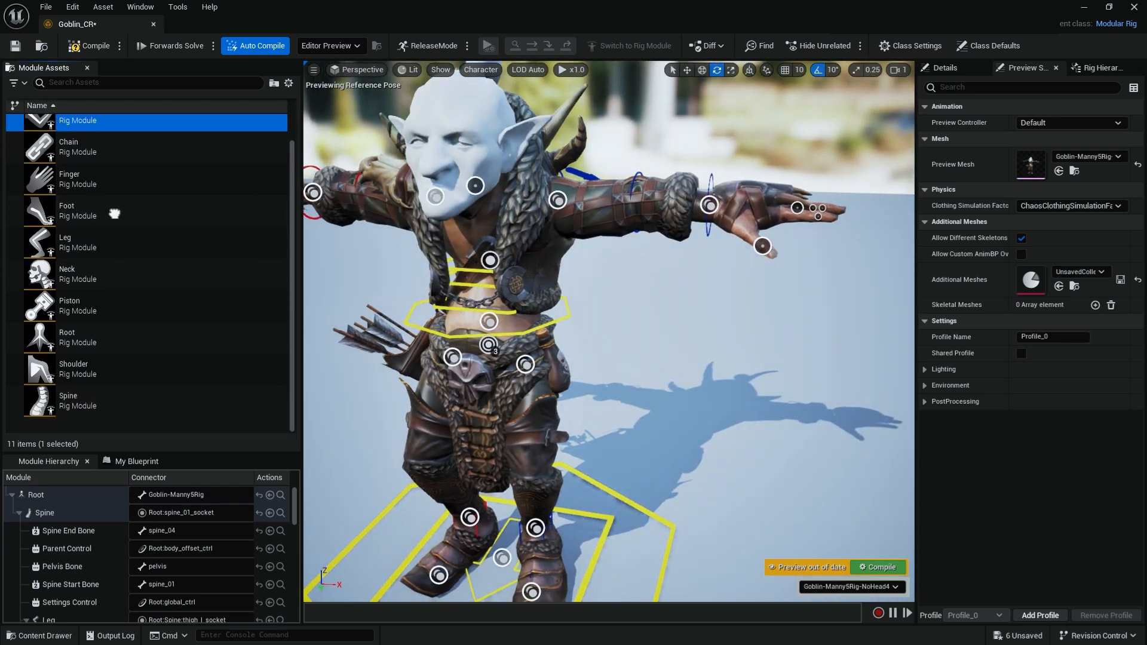
{"action": "left_click", "coordinate": [175, 279]}
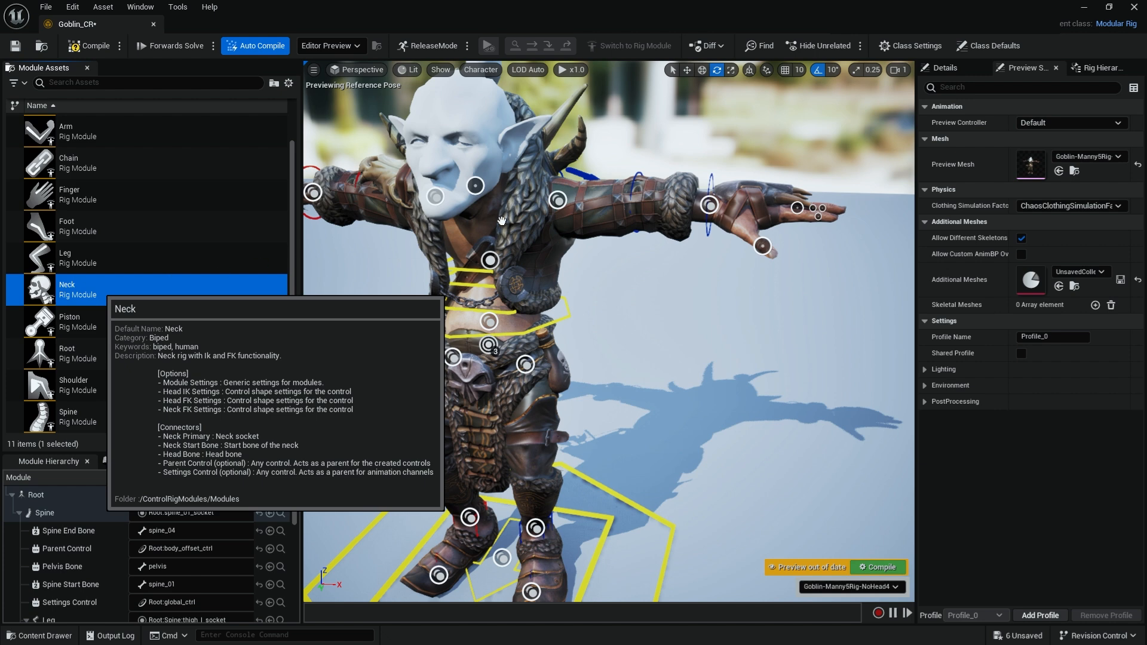
{"action": "left_click_drag", "start_coordinate": [502, 221], "coordinate": [477, 185]}
Attach a Finger module to each left-hand finger socket: thumb, index, middle, ring and pinky.
{"action": "middle_click_drag", "start_coordinate": [648, 295], "coordinate": [748, 269]}
{"action": "left_click_drag", "start_coordinate": [685, 262], "coordinate": [526, 292], "text": "alt"}
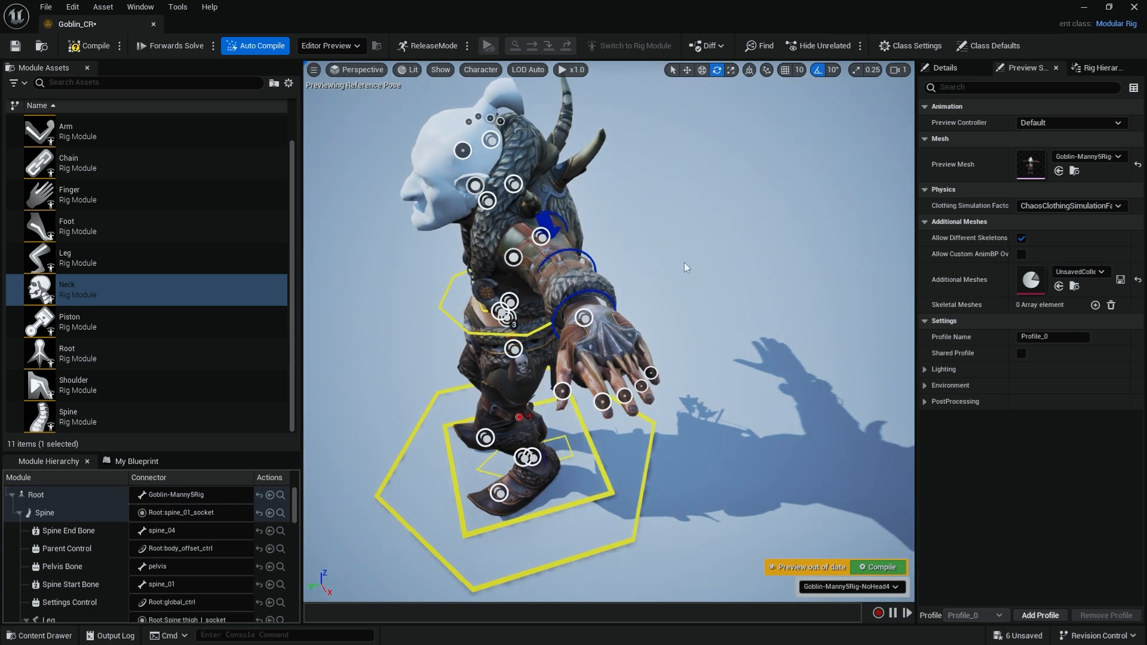
{"action": "scroll", "coordinate": [686, 267], "scroll_direction": "up", "scroll_amount": 5}
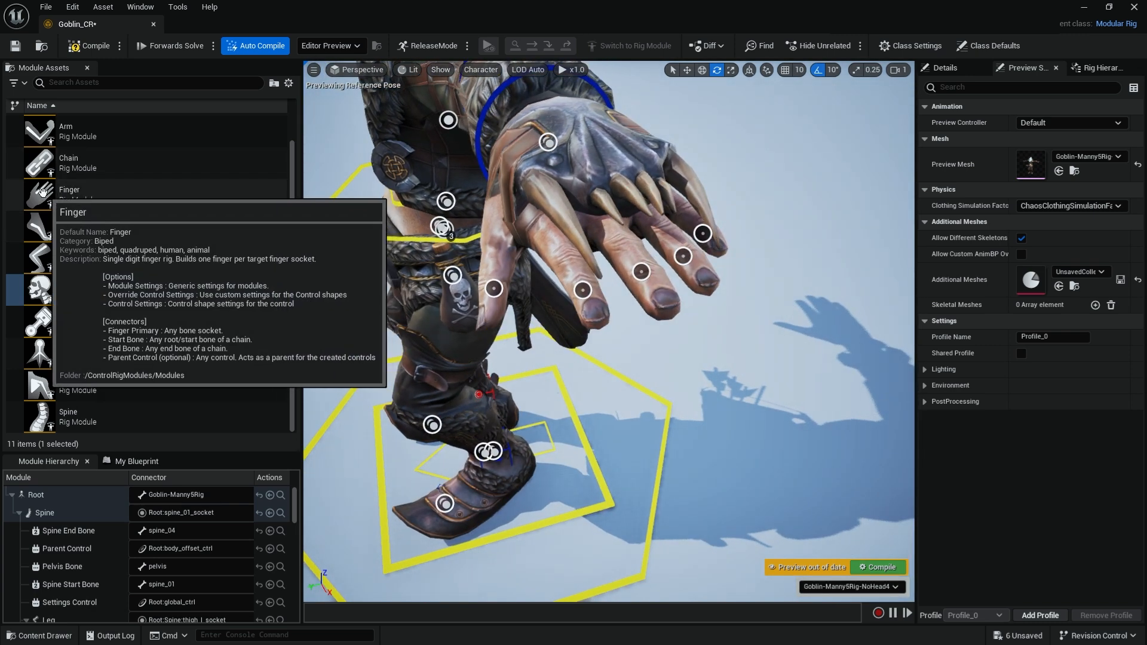
{"action": "left_click_drag", "start_coordinate": [42, 191], "coordinate": [495, 289]}
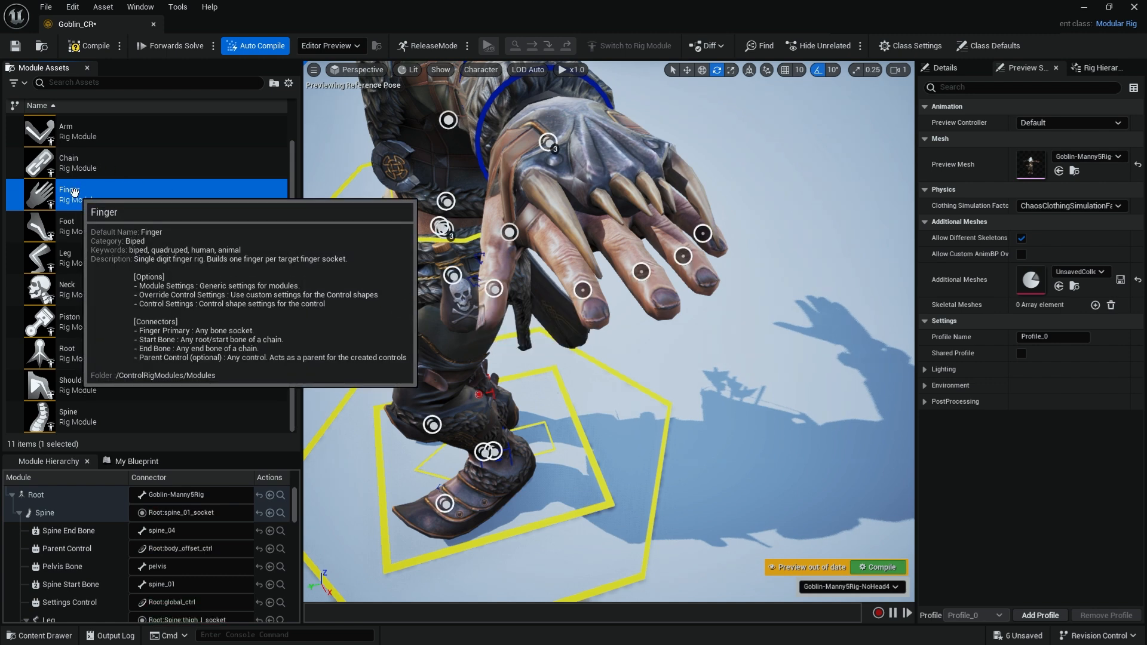
{"action": "left_click_drag", "start_coordinate": [42, 195], "coordinate": [580, 289]}
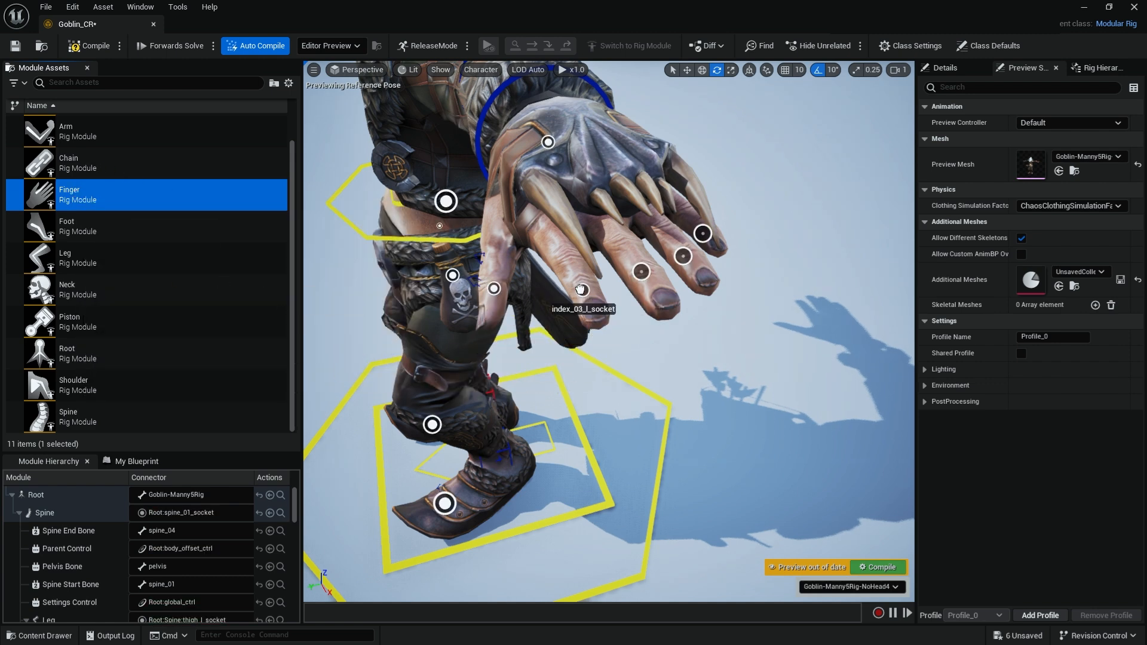
{"action": "mouse_move", "coordinate": [72, 194]}
{"action": "left_mouse_down"}
{"action": "mouse_move", "coordinate": [138, 223]}
{"action": "mouse_move", "coordinate": [635, 305]}
{"action": "mouse_move", "coordinate": [641, 273]}
{"action": "left_mouse_up"}
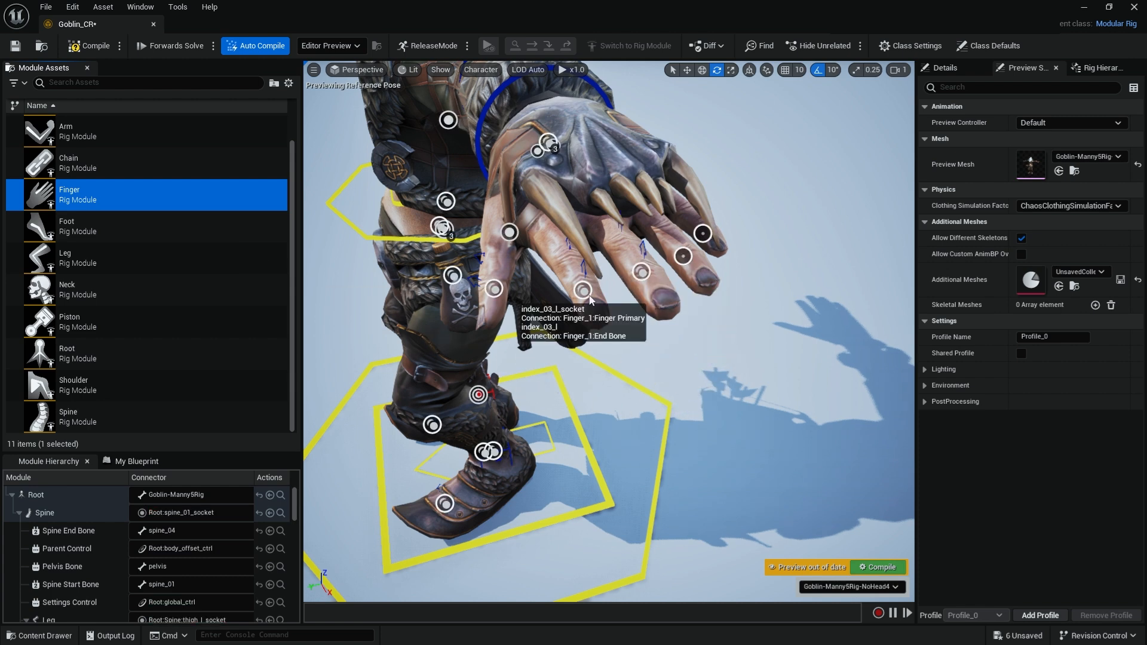
{"action": "mouse_move", "coordinate": [97, 198]}
{"action": "left_mouse_down"}
{"action": "mouse_move", "coordinate": [129, 217]}
{"action": "mouse_move", "coordinate": [679, 305]}
{"action": "mouse_move", "coordinate": [686, 258]}
{"action": "left_mouse_up"}
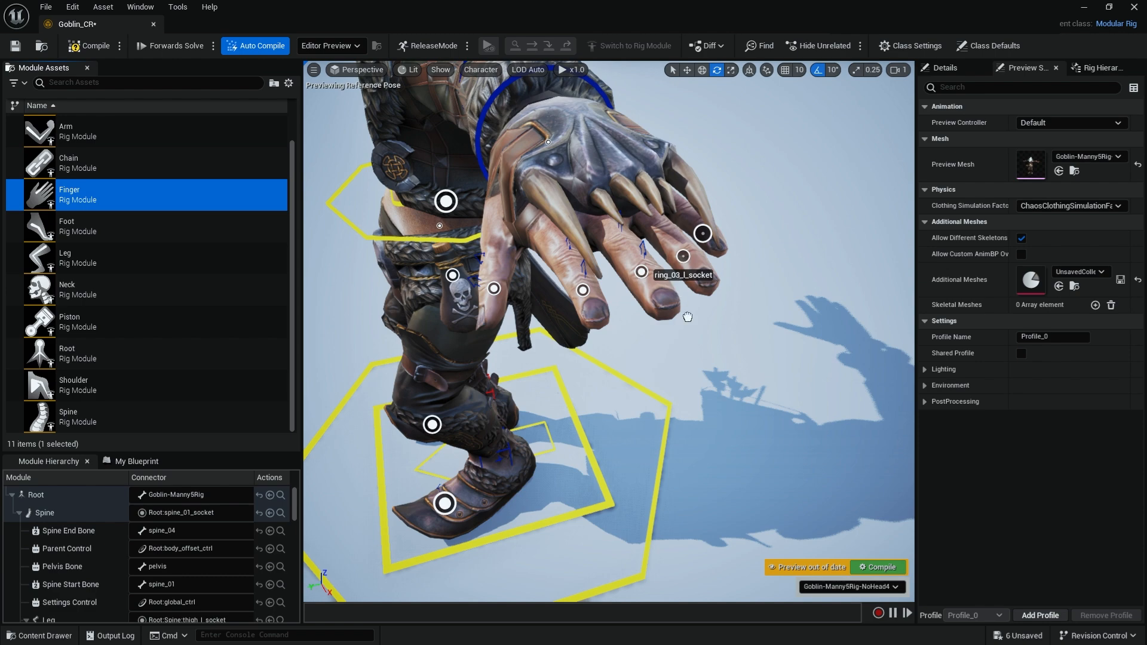
{"action": "left_click_drag", "start_coordinate": [79, 190], "coordinate": [703, 233]}
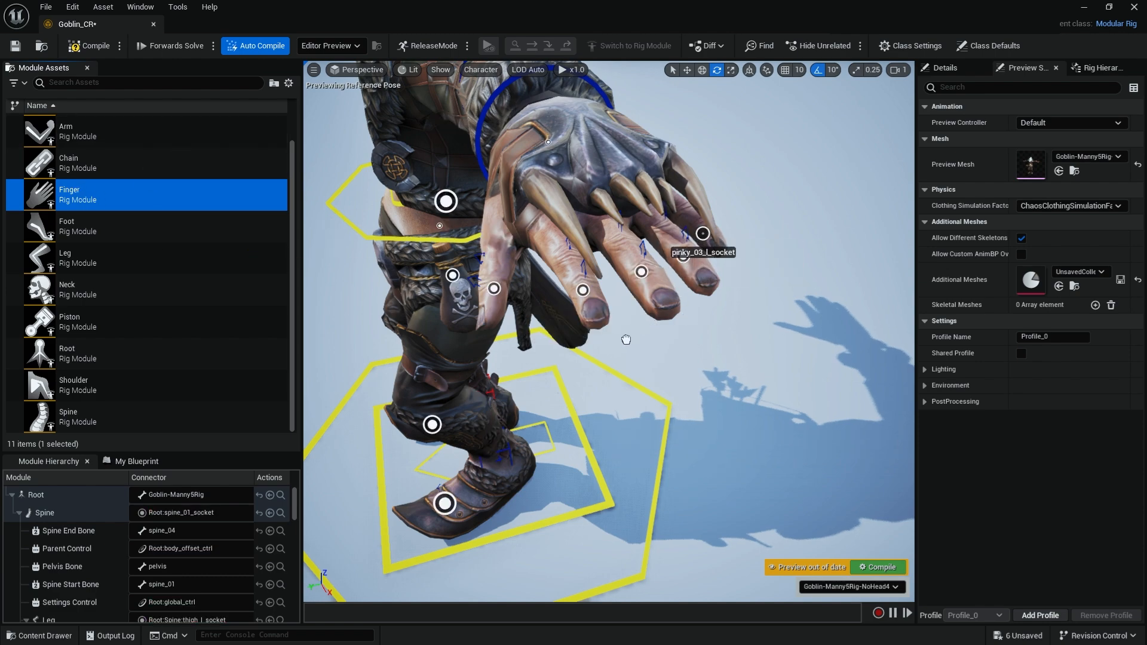
Attach a Finger module to each right-hand finger socket: thumb, index, middle, ring and pinky.
{"action": "right_click_drag", "start_coordinate": [703, 233], "coordinate": [824, 269]}
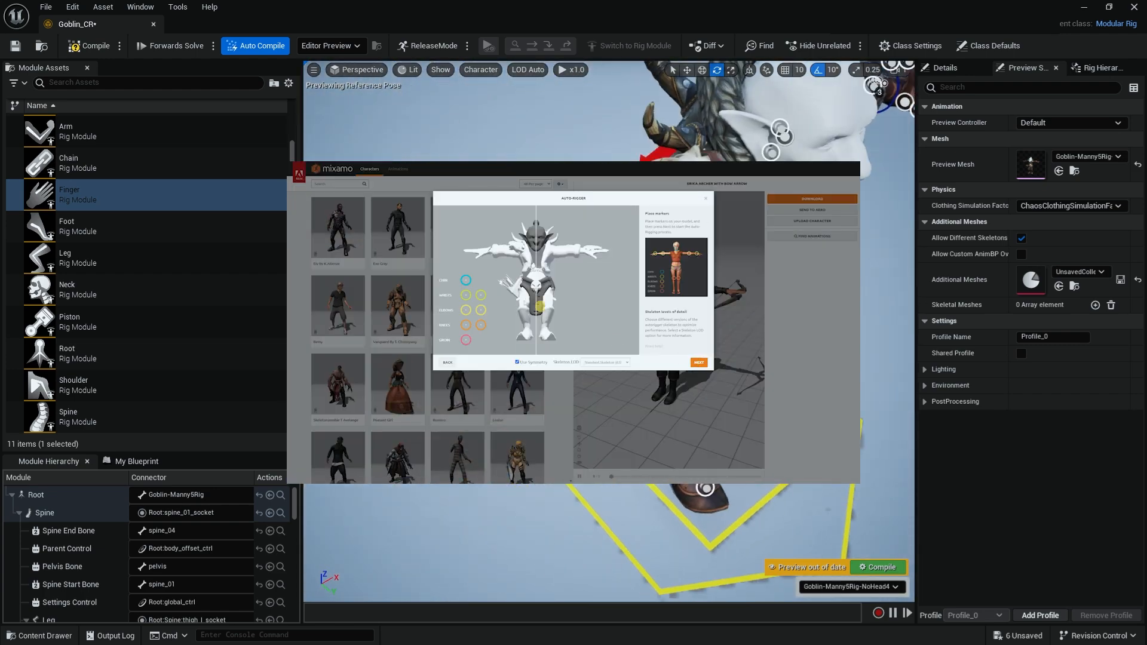
{"action": "mouse_move", "coordinate": [466, 281]}
{"action": "left_mouse_down"}
{"action": "mouse_move", "coordinate": [539, 252]}
{"action": "mouse_move", "coordinate": [485, 287]}
{"action": "mouse_move", "coordinate": [487, 254]}
{"action": "left_mouse_up"}
{"action": "right_click_drag", "start_coordinate": [705, 122], "coordinate": [691, 138]}
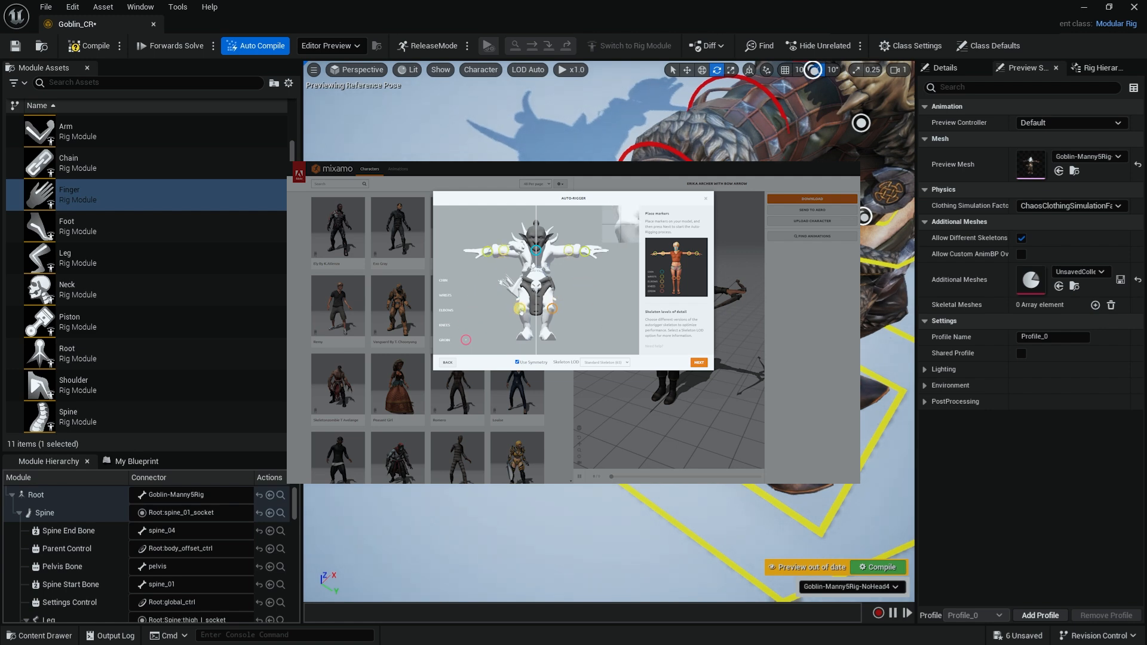
{"action": "left_click_drag", "start_coordinate": [466, 341], "coordinate": [534, 290]}
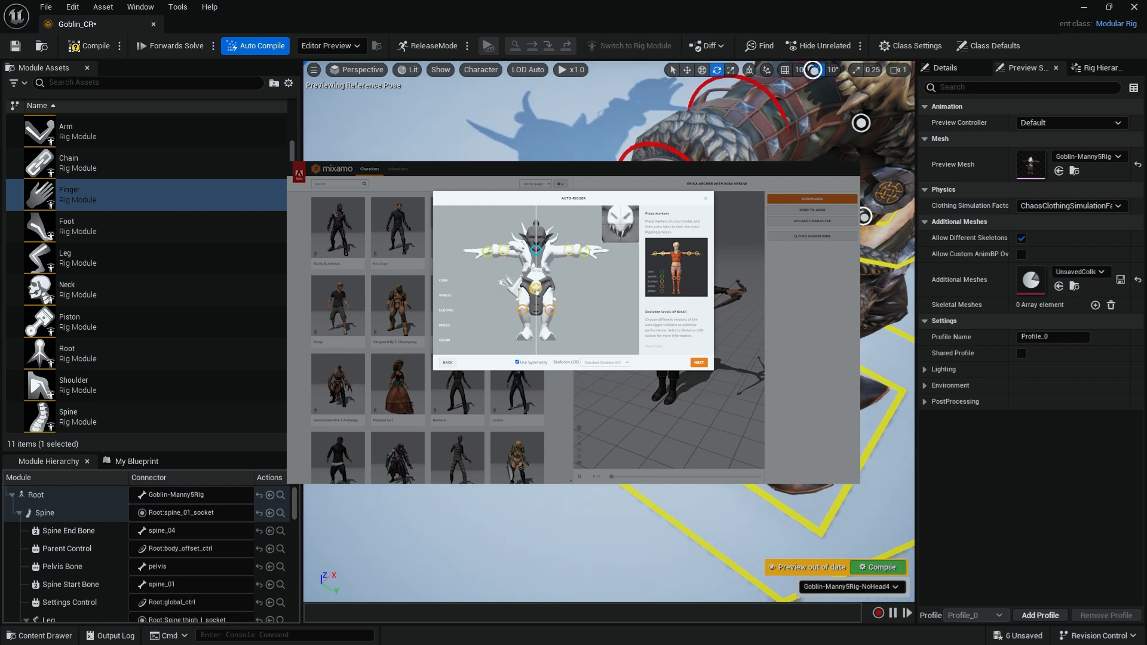
{"action": "left_click_drag", "start_coordinate": [77, 203], "coordinate": [858, 217]}
{"action": "left_click", "coordinate": [698, 362]}
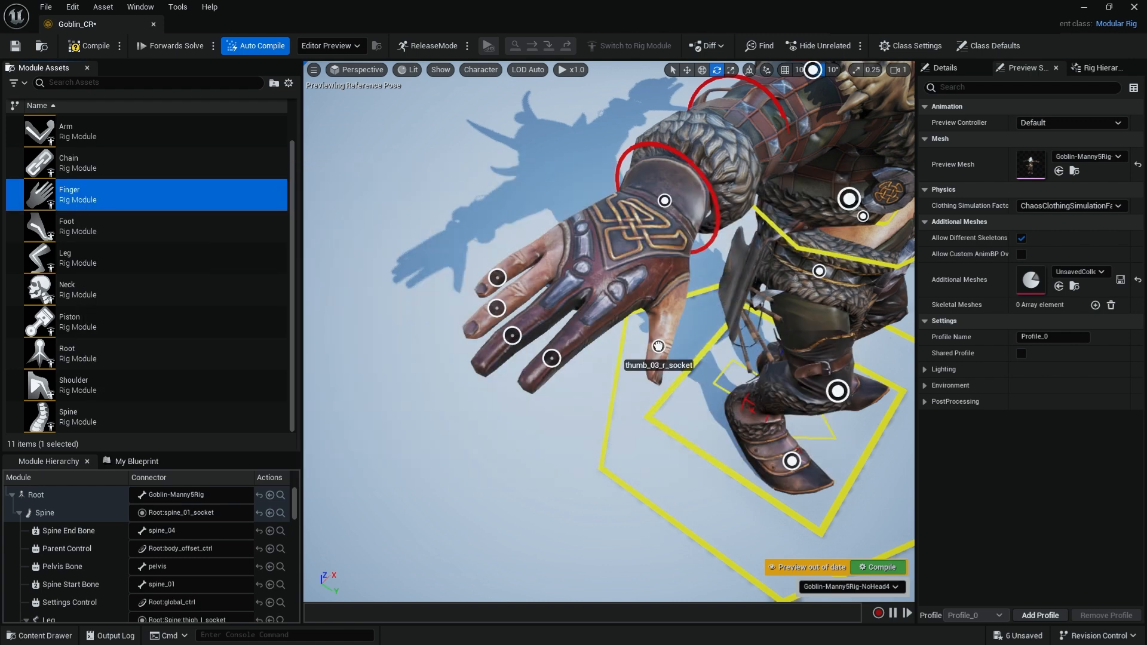
{"action": "left_click_drag", "start_coordinate": [658, 346], "coordinate": [658, 347]}
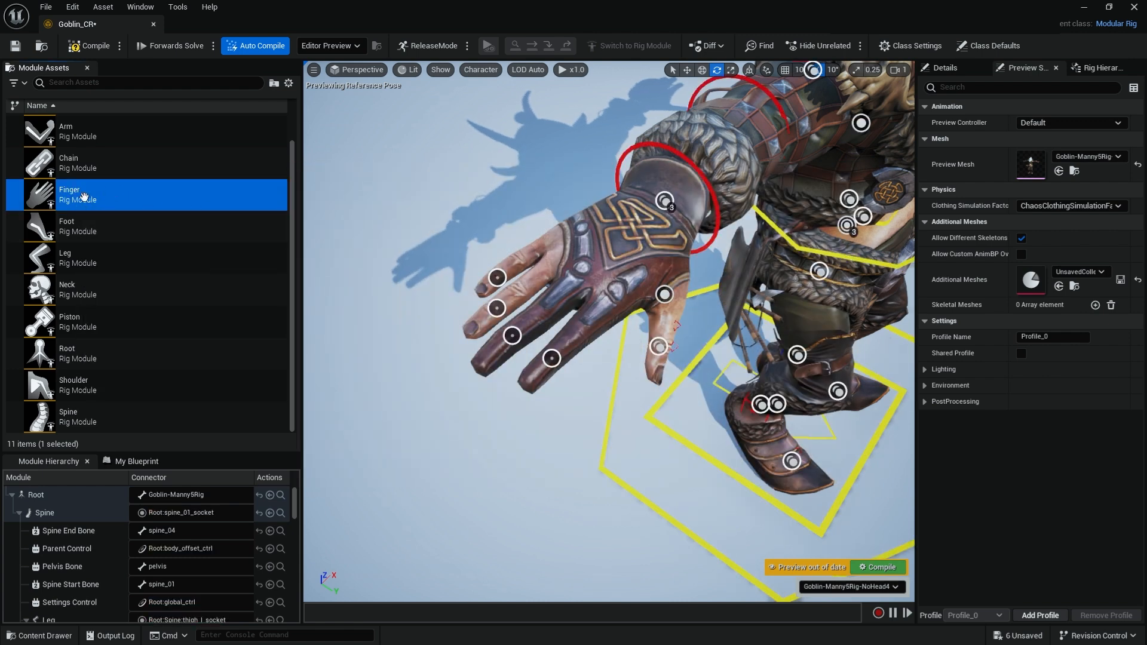
{"action": "left_click_drag", "start_coordinate": [83, 197], "coordinate": [527, 393]}
{"action": "left_click_drag", "start_coordinate": [90, 195], "coordinate": [513, 336]}
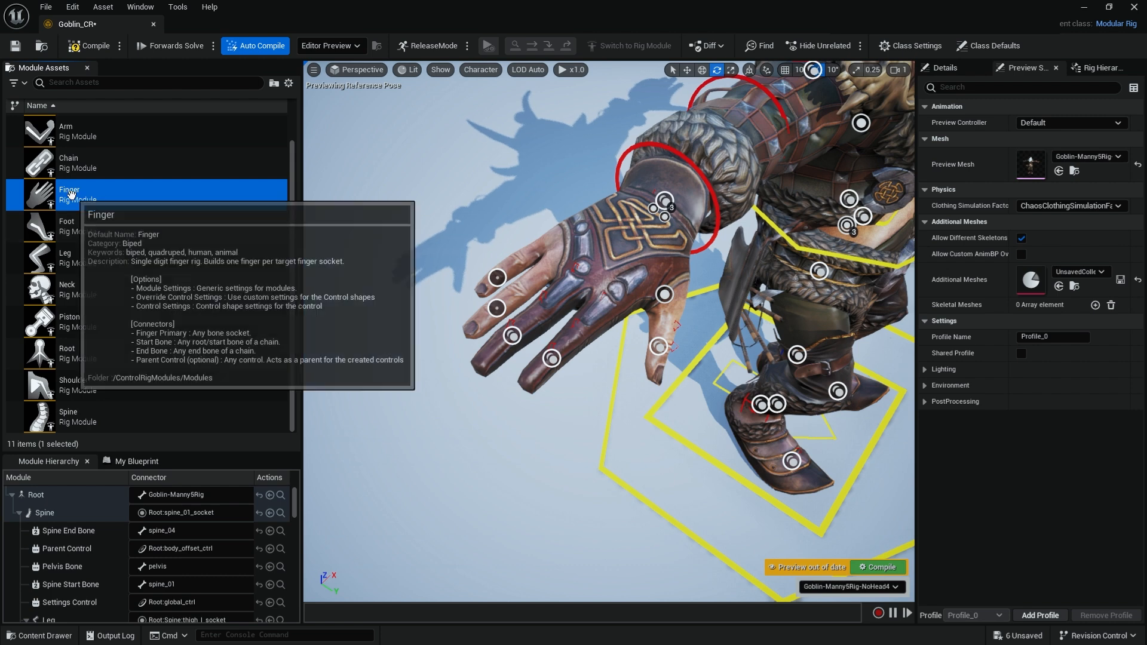
{"action": "left_click_drag", "start_coordinate": [70, 195], "coordinate": [499, 309]}
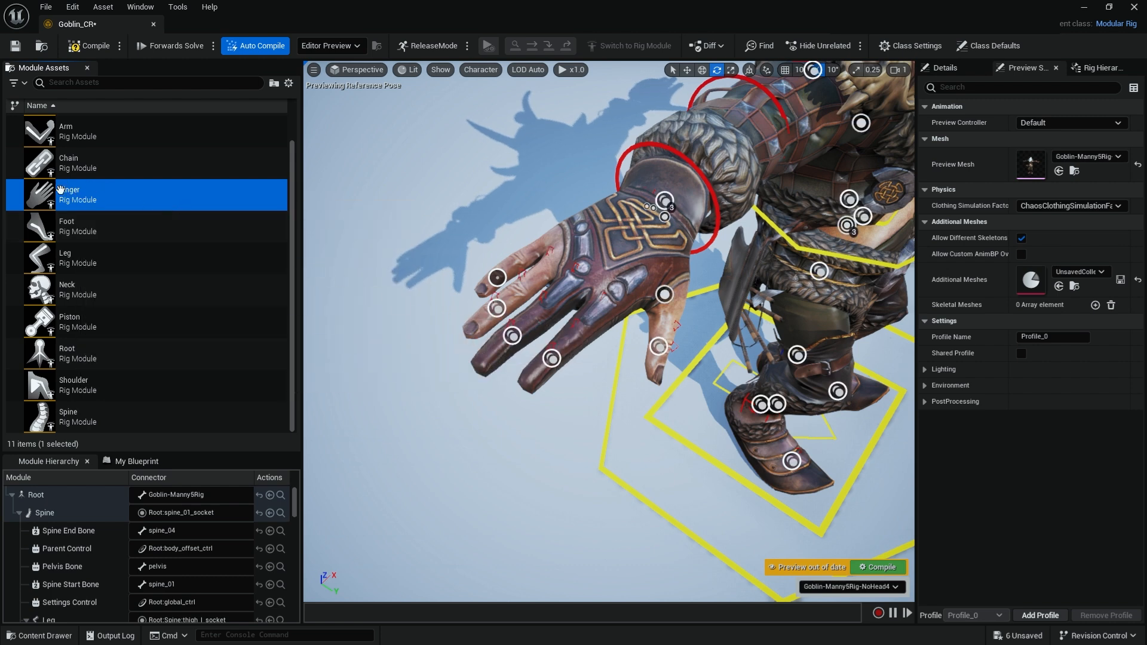
{"action": "left_click_drag", "start_coordinate": [60, 190], "coordinate": [498, 278]}
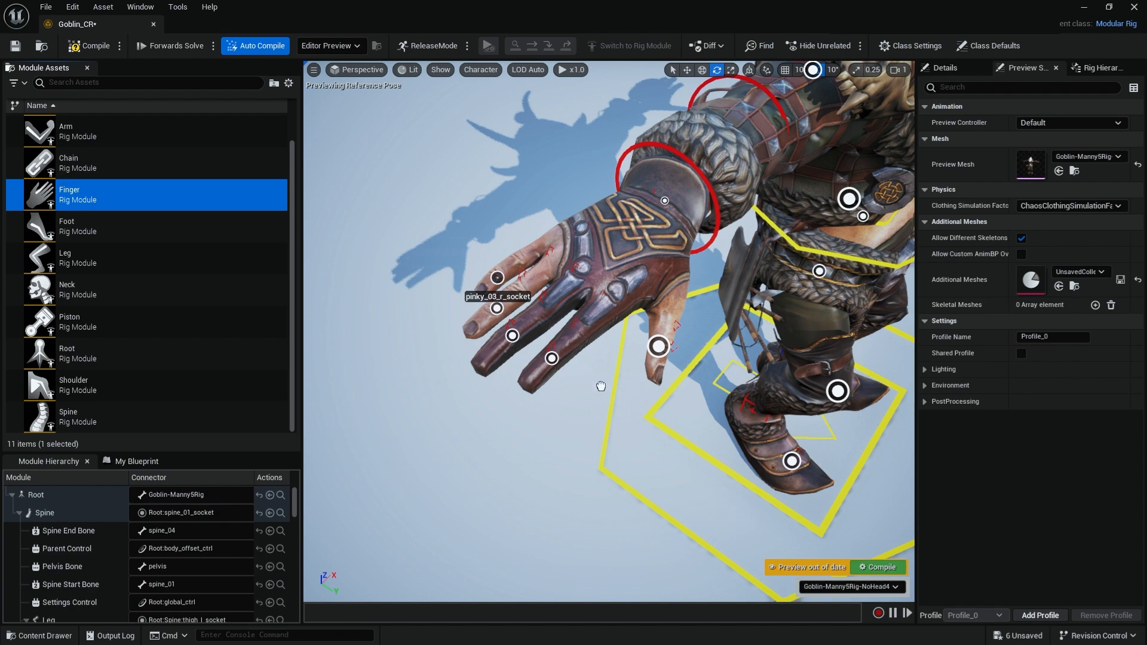
Select the goblin's left clavicle control and examine its place in the rig hierarchy and its transform and shape properties.
{"action": "left_click_drag", "start_coordinate": [697, 480], "coordinate": [616, 412], "text": "alt"}
{"action": "scroll", "coordinate": [719, 454], "scroll_direction": "down", "scroll_amount": 10}
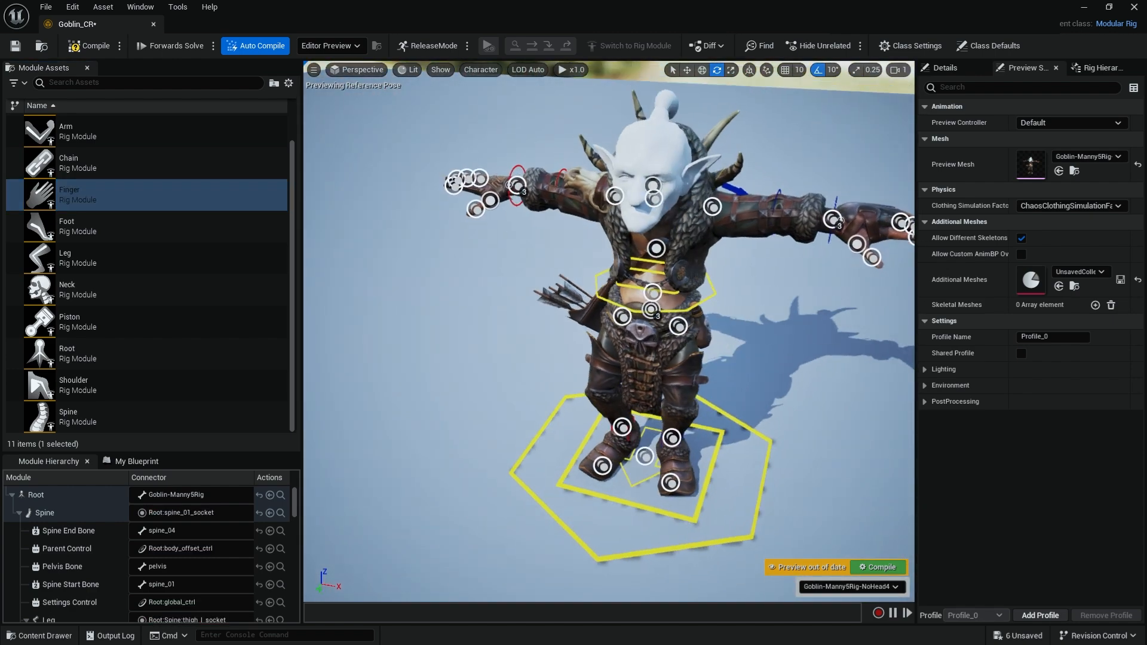
{"action": "left_click_drag", "start_coordinate": [718, 437], "coordinate": [752, 354], "text": "alt"}
{"action": "scroll", "coordinate": [731, 345], "scroll_direction": "up", "scroll_amount": 3}
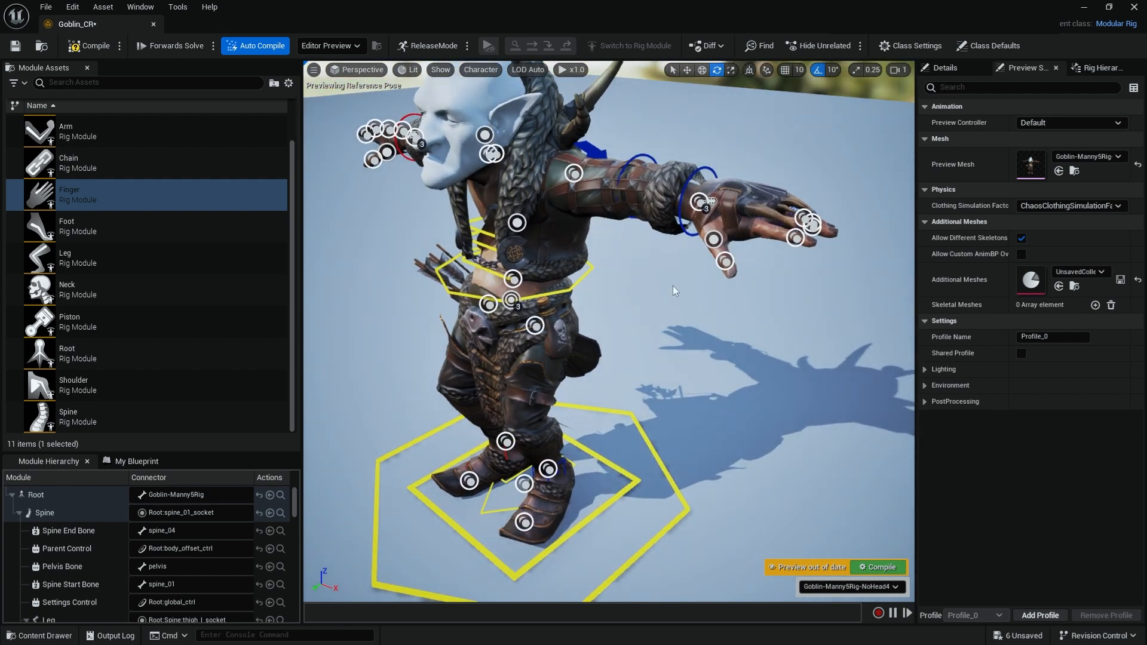
{"action": "left_click", "coordinate": [592, 151]}
{"action": "left_click_drag", "start_coordinate": [659, 315], "coordinate": [727, 285], "text": "alt"}
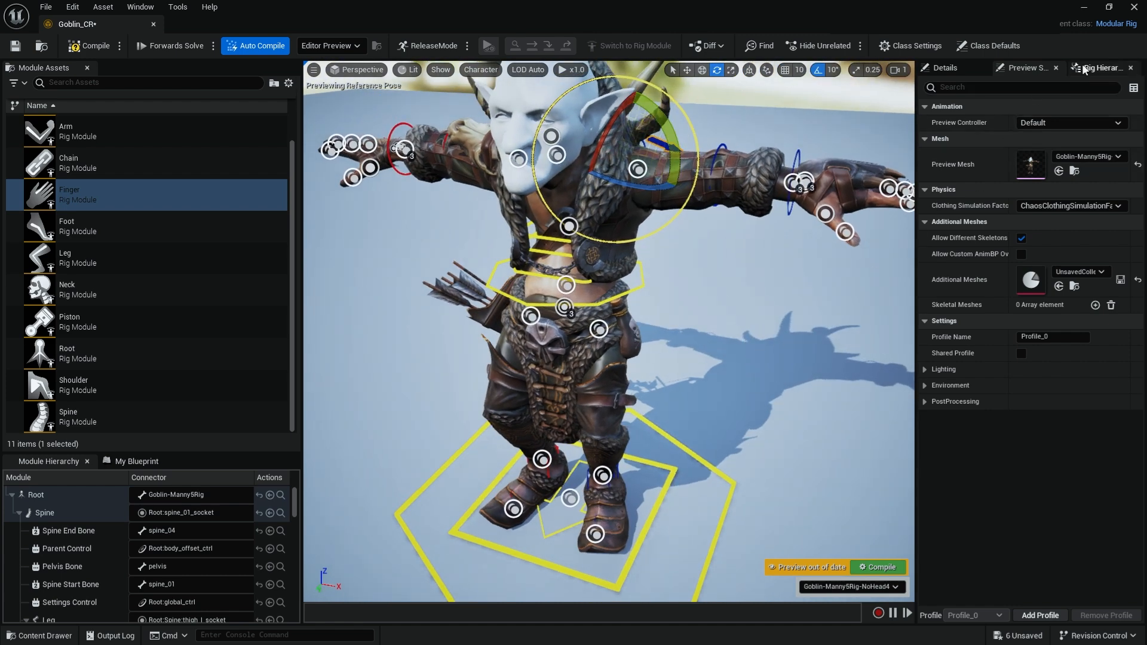
{"action": "left_click", "coordinate": [1099, 68]}
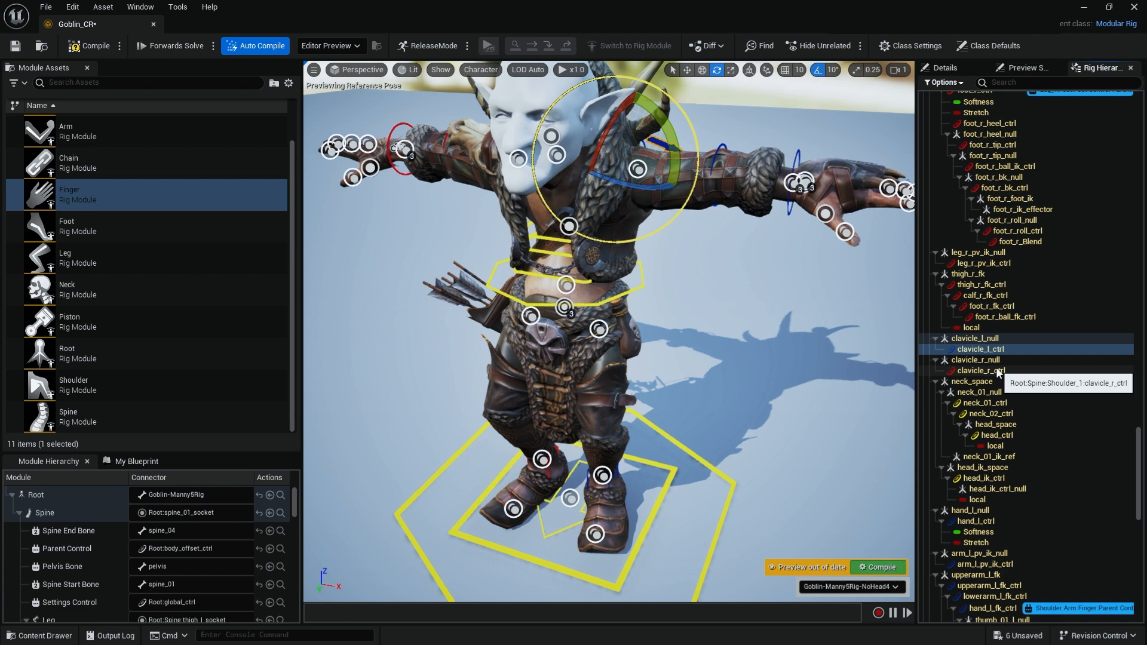
{"action": "scroll", "coordinate": [980, 335], "scroll_direction": "down", "scroll_amount": 3}
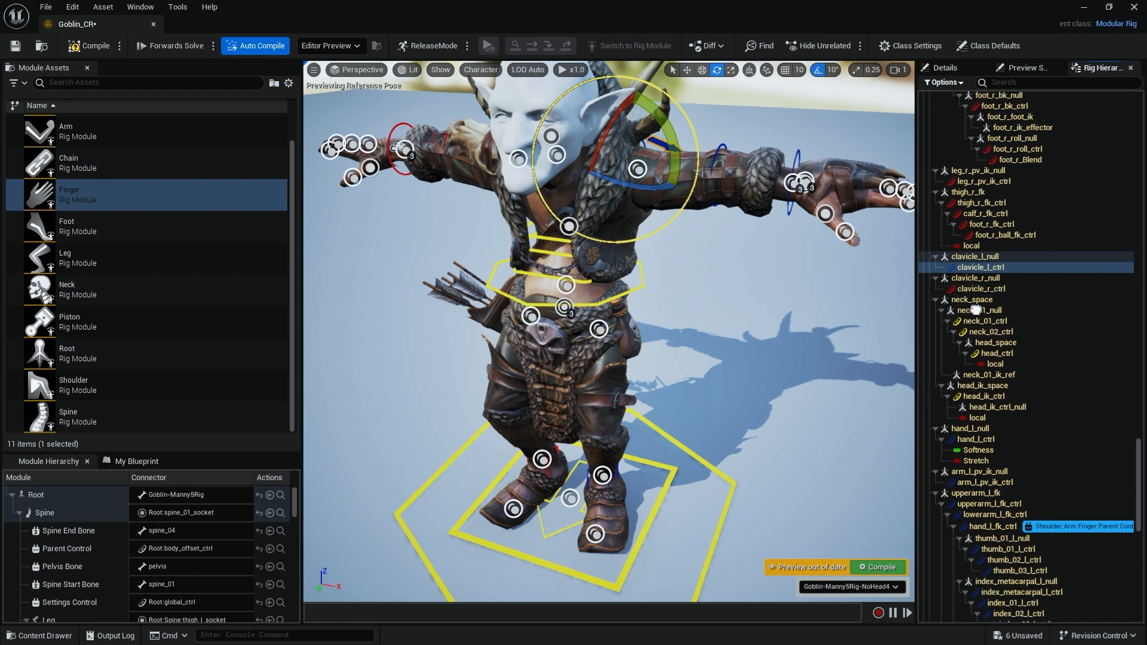
{"action": "scroll", "coordinate": [976, 311], "scroll_direction": "up", "scroll_amount": 1}
{"action": "left_click", "coordinate": [1017, 69]}
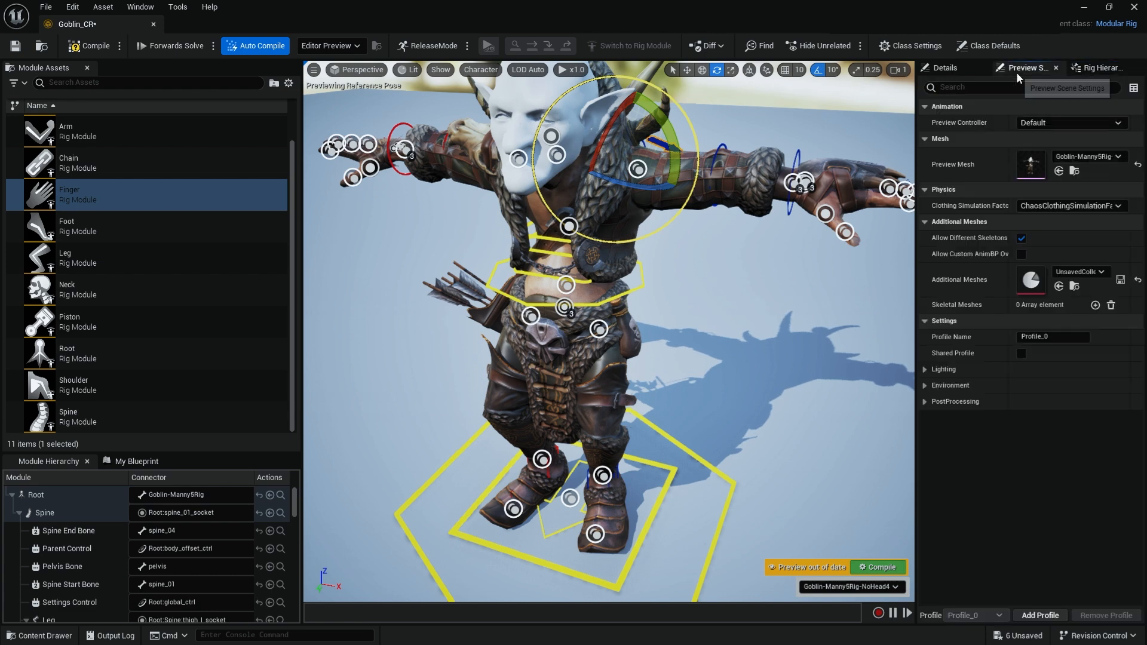
{"action": "left_click", "coordinate": [951, 65]}
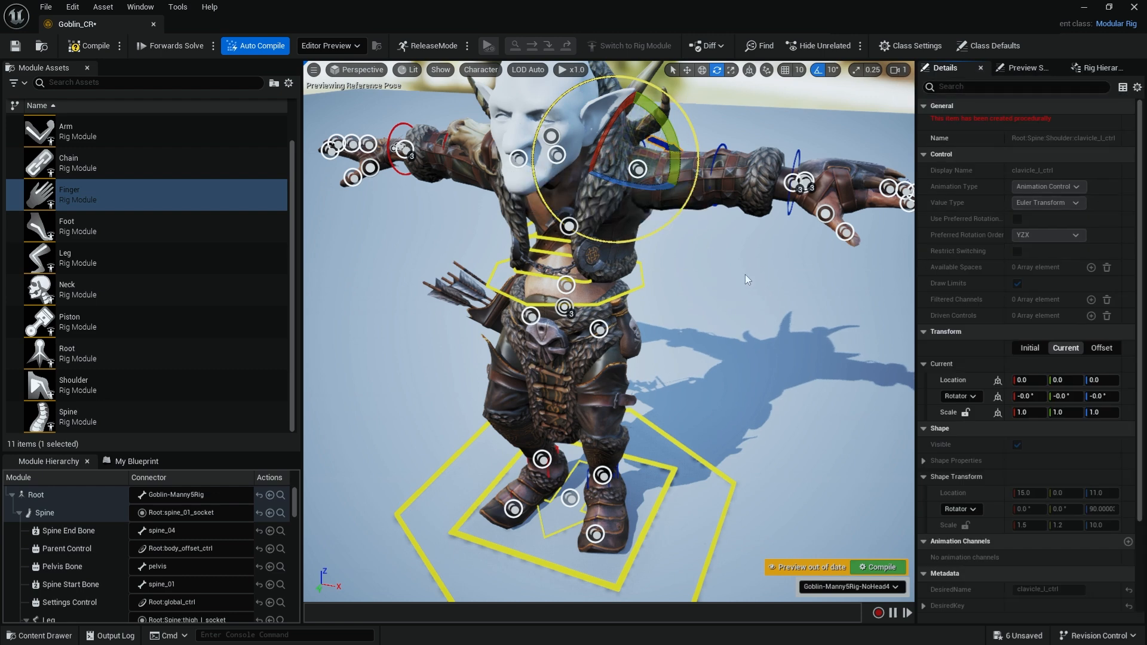
{"action": "middle_click_drag", "start_coordinate": [745, 275], "coordinate": [840, 263]}
{"action": "mouse_move", "coordinate": [945, 121]}
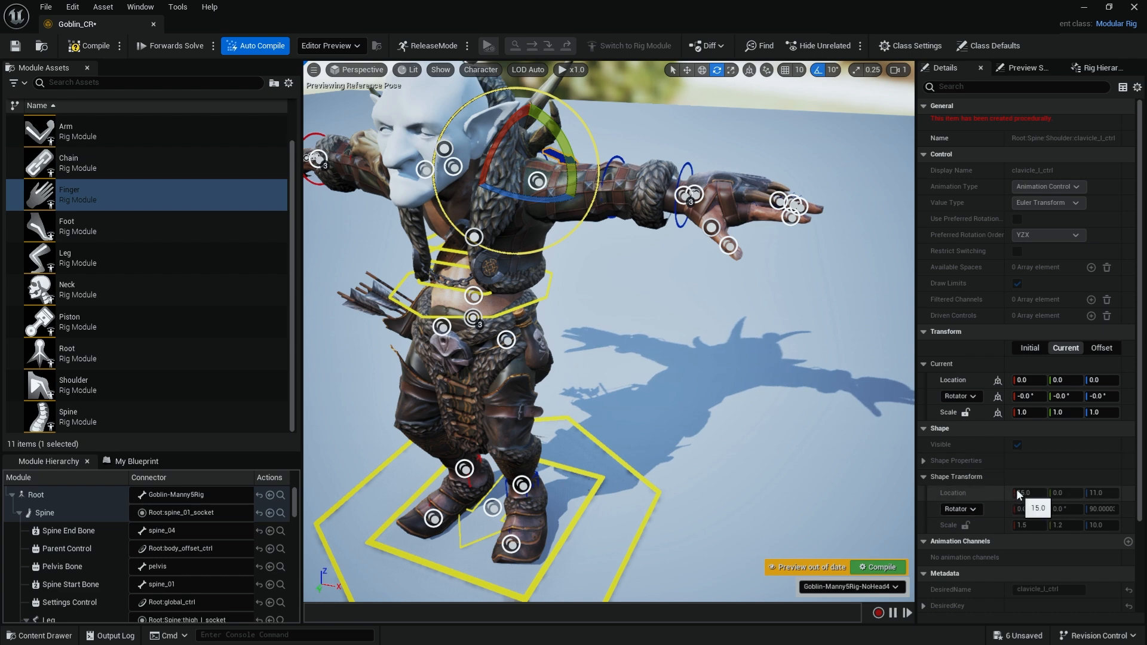
{"action": "right_click_drag", "start_coordinate": [1017, 496], "coordinate": [984, 410]}
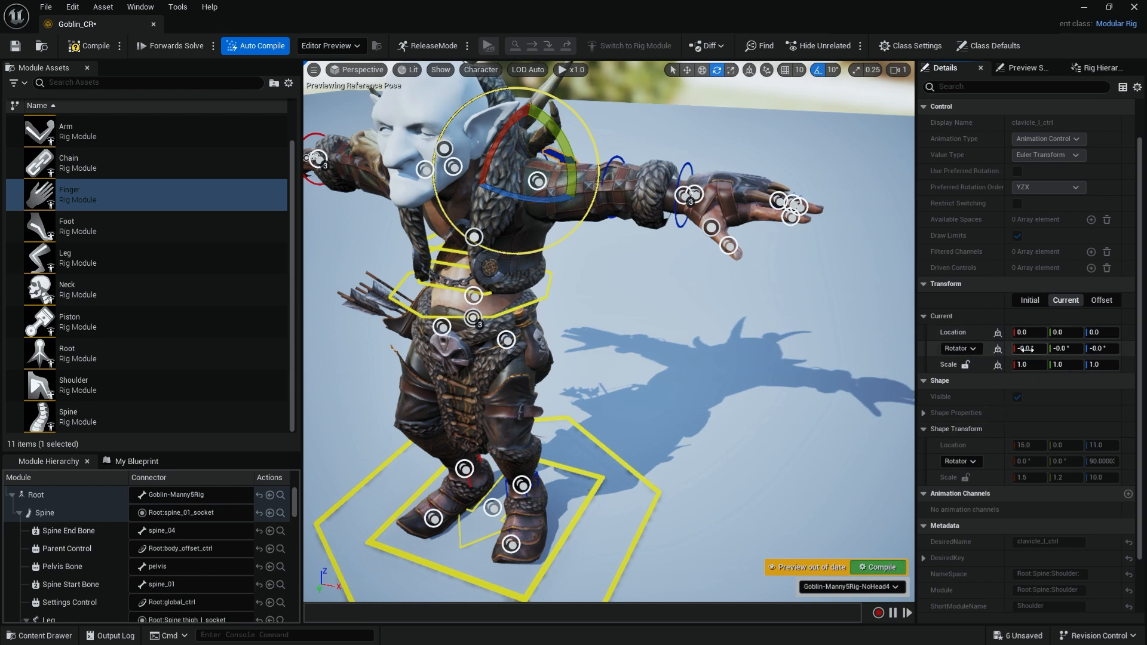
Test the left clavicle control with a -15° rotation and a small move, undo these changes, and select the body control.
{"action": "mouse_move", "coordinate": [1027, 349]}
{"action": "left_mouse_down"}
{"action": "mouse_move", "coordinate": [1045, 349]}
{"action": "mouse_move", "coordinate": [1018, 349]}
{"action": "left_mouse_up"}
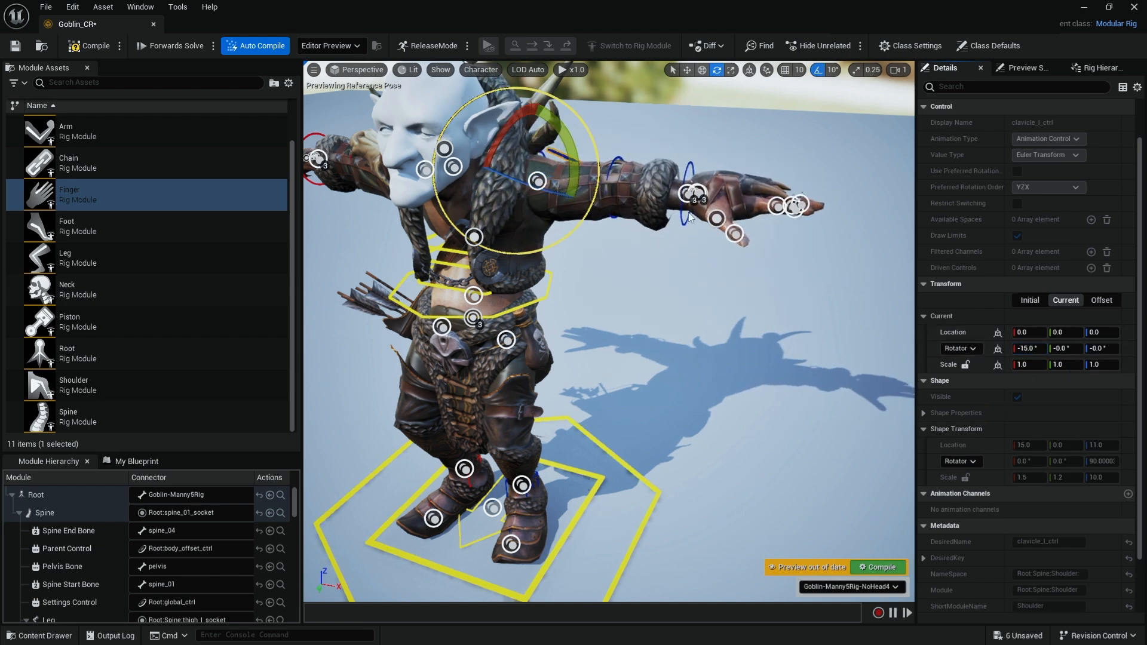
{"action": "key", "text": "ctrl+z"}
{"action": "mouse_move", "coordinate": [561, 146]}
{"action": "left_mouse_down"}
{"action": "mouse_move", "coordinate": [553, 133]}
{"action": "mouse_move", "coordinate": [574, 173]}
{"action": "mouse_move", "coordinate": [565, 150]}
{"action": "left_mouse_up"}
{"action": "key", "text": "ctrl+z"}
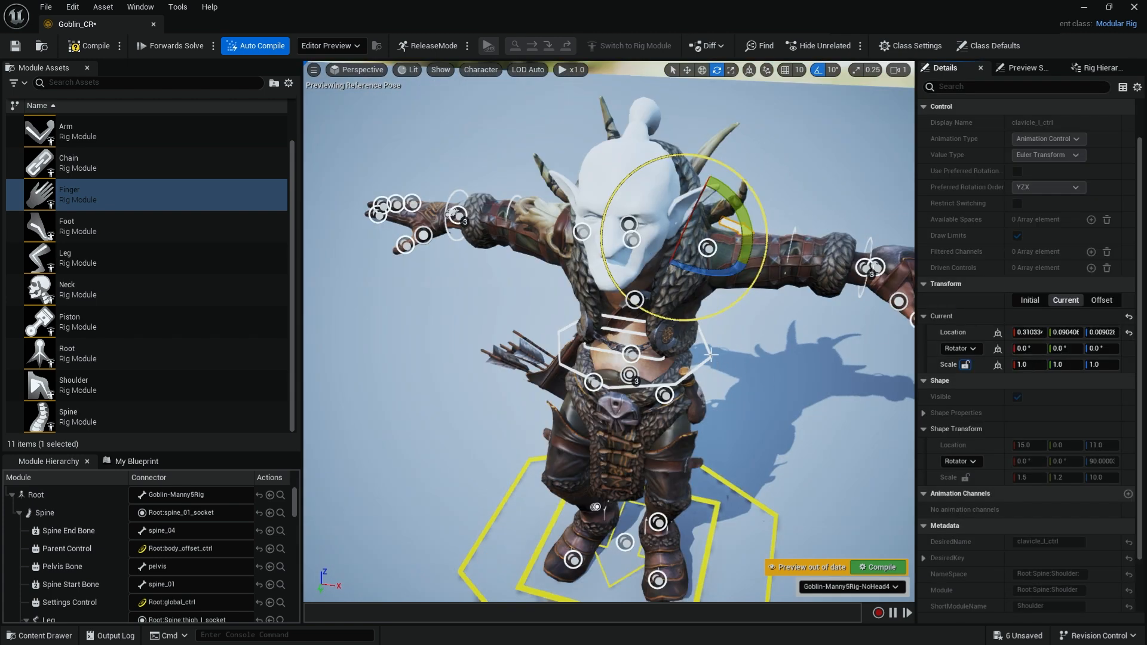
{"action": "left_click", "coordinate": [711, 355]}
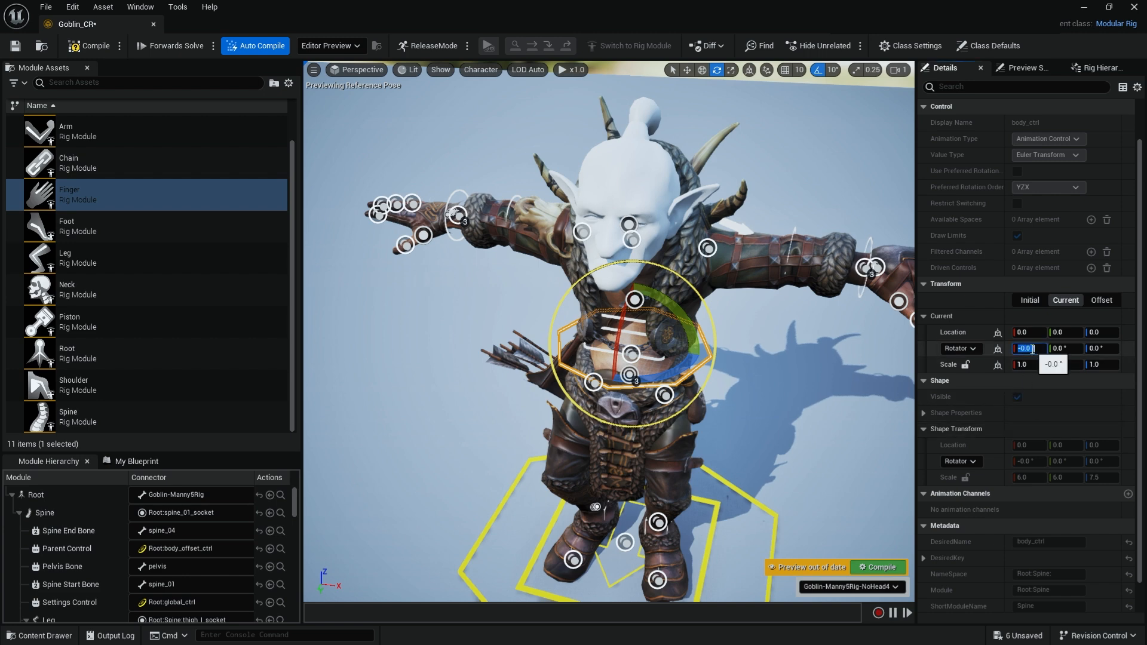
{"action": "left_click_drag", "start_coordinate": [822, 413], "coordinate": [768, 404], "text": "alt"}
{"action": "scroll", "coordinate": [798, 404], "scroll_direction": "down", "scroll_amount": 3}
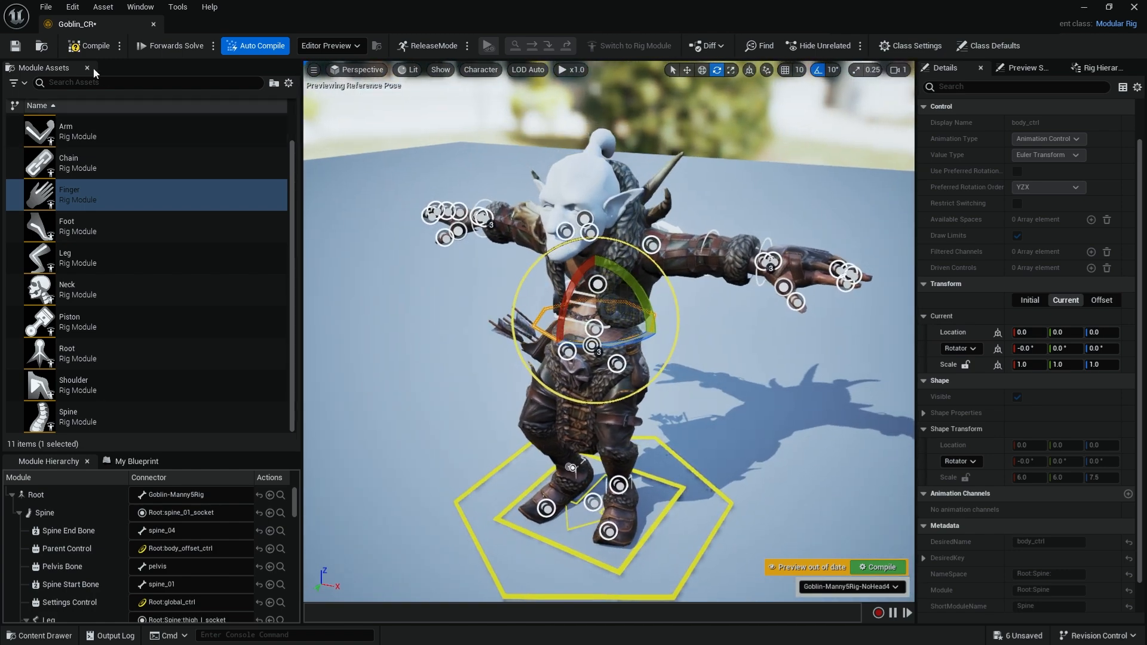
Compile and save the Goblin_CR modular rig, and close its editor.
{"action": "left_click", "coordinate": [94, 48]}
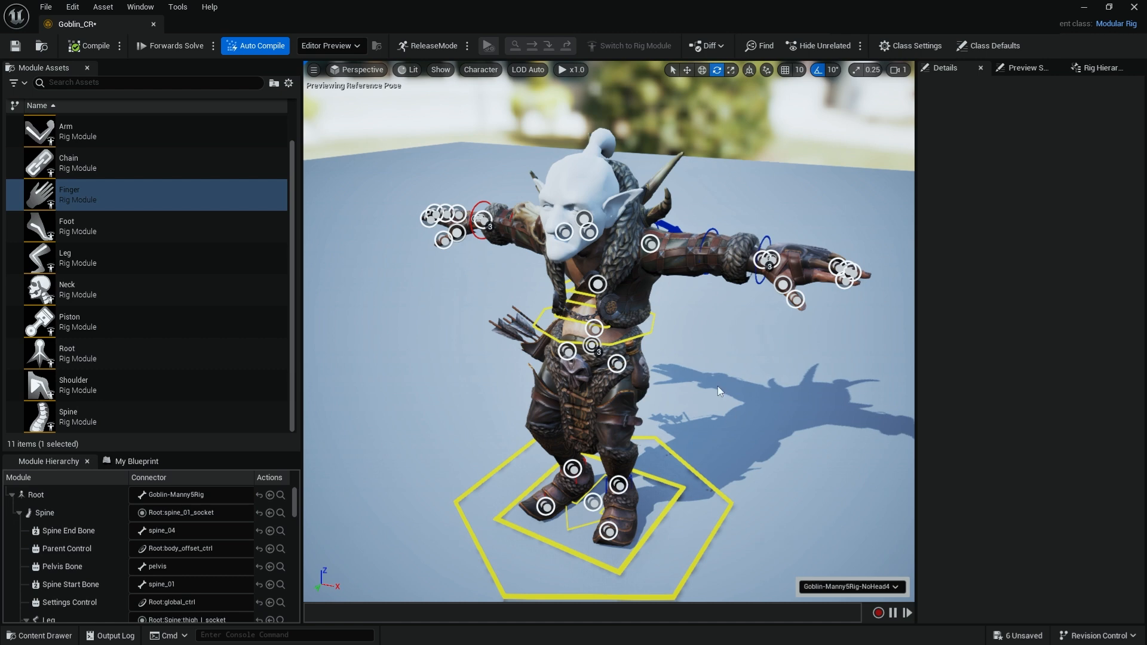
{"action": "left_click_drag", "start_coordinate": [719, 387], "coordinate": [748, 387], "text": "alt"}
{"action": "right_click_drag", "start_coordinate": [717, 387], "coordinate": [734, 387], "text": "alt"}
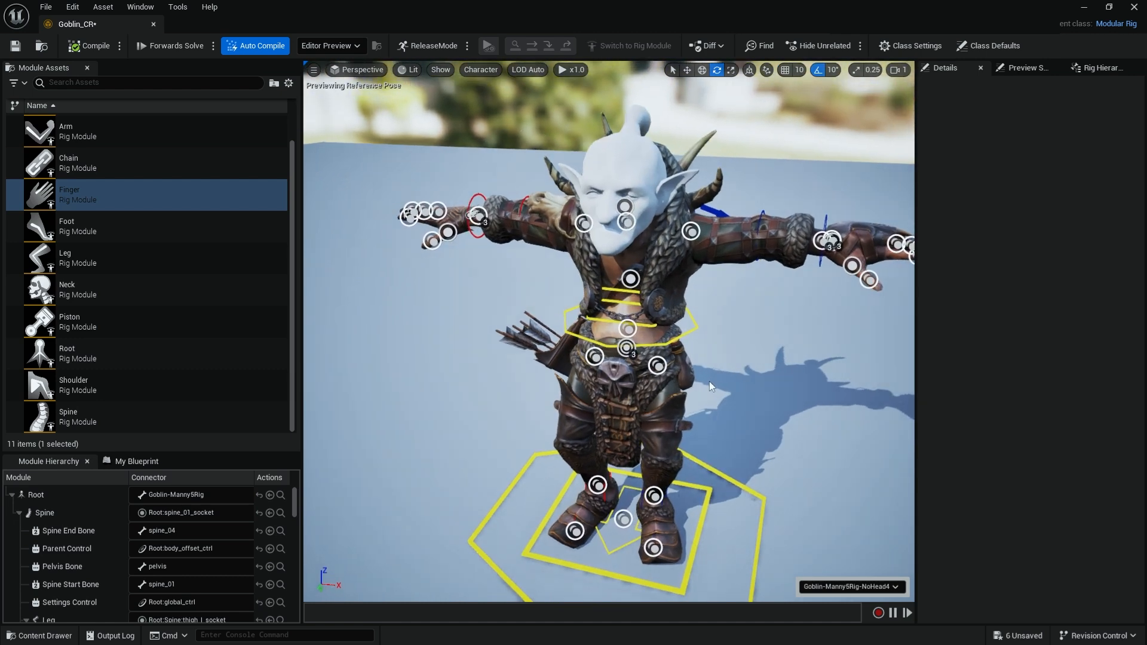
{"action": "left_click", "coordinate": [12, 47]}
{"action": "left_click", "coordinate": [152, 25]}
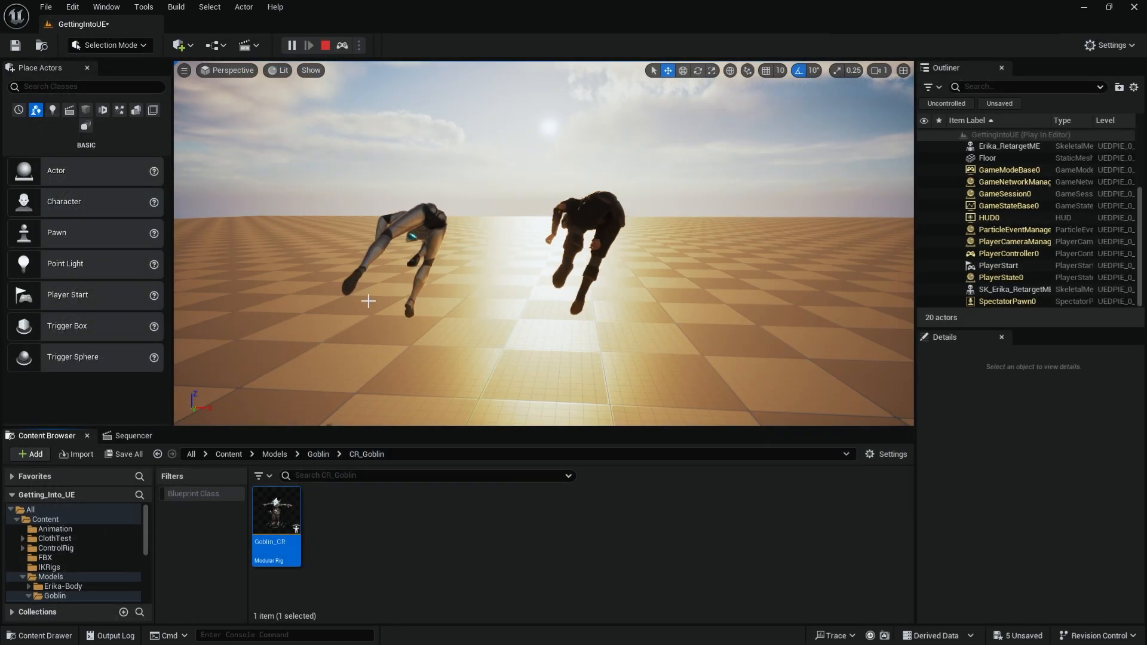
Stop the running play session and place Goblin_CR in the level beside the other characters, at about X 170.5, Y 257.4.
{"action": "left_click_drag", "start_coordinate": [469, 399], "coordinate": [723, 398]}
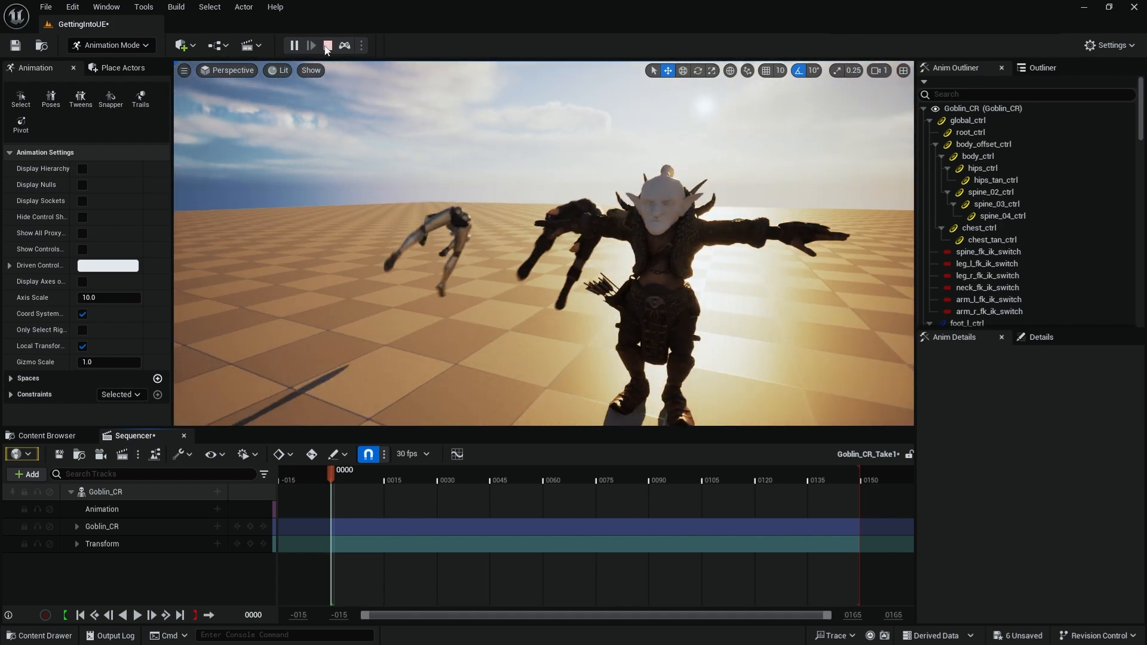
{"action": "left_click", "coordinate": [327, 46]}
{"action": "scroll", "coordinate": [589, 309], "scroll_direction": "down", "scroll_amount": 3}
{"action": "left_click_drag", "start_coordinate": [276, 515], "coordinate": [616, 391]}
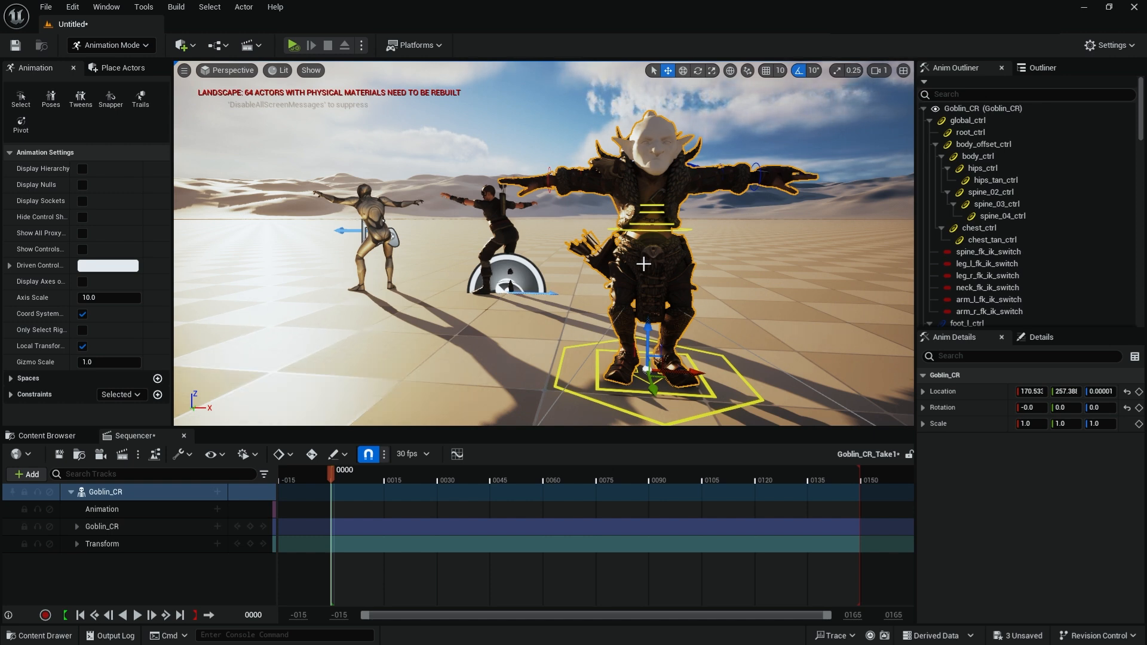
Examine the placed goblin next to the Manny and Erika characters from several distances and angles.
{"action": "left_click_drag", "start_coordinate": [643, 210], "coordinate": [588, 210], "text": "alt"}
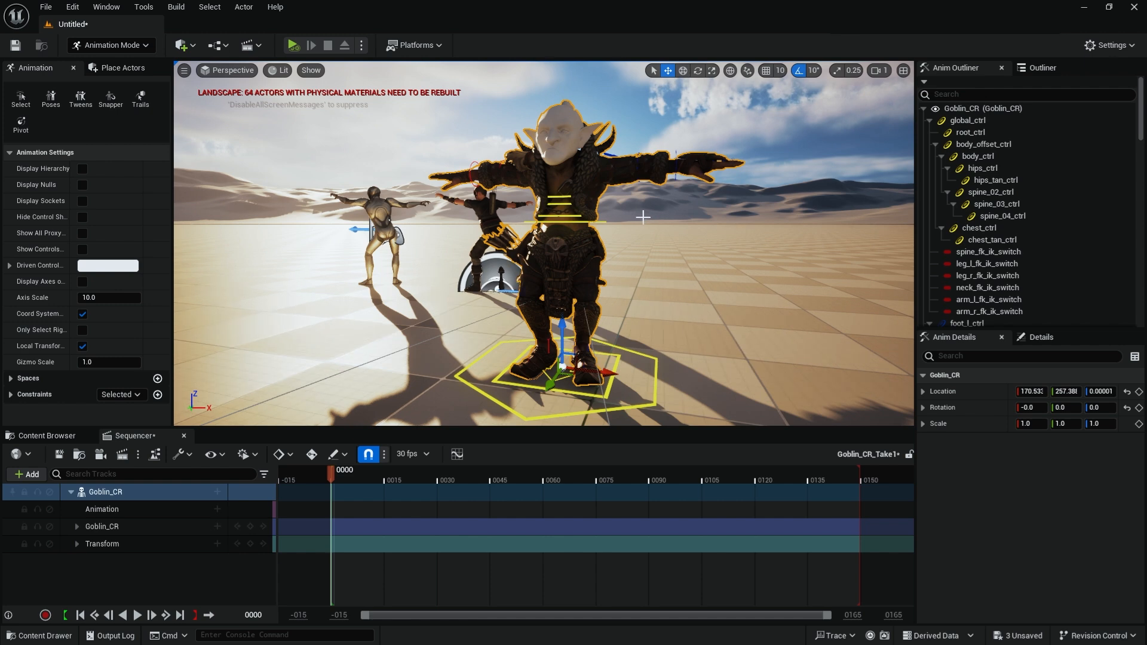
{"action": "scroll", "coordinate": [654, 223], "scroll_direction": "down", "scroll_amount": 5}
{"action": "scroll", "coordinate": [555, 210], "scroll_direction": "up", "scroll_amount": 10}
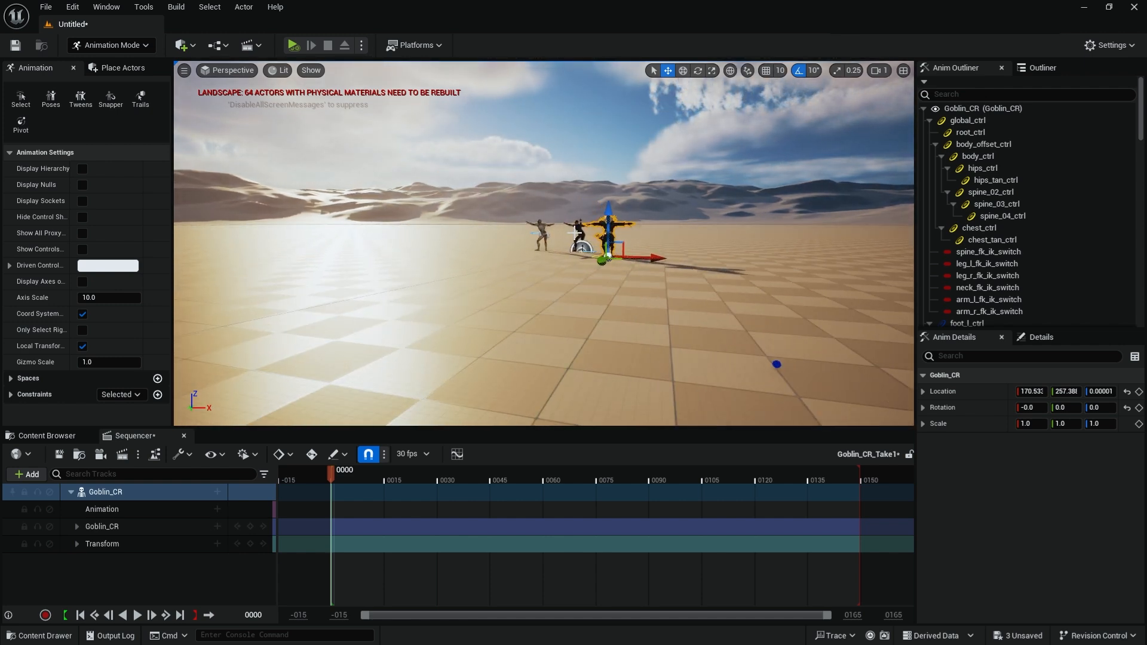
{"action": "left_click", "coordinate": [575, 232]}
{"action": "left_click", "coordinate": [574, 227]}
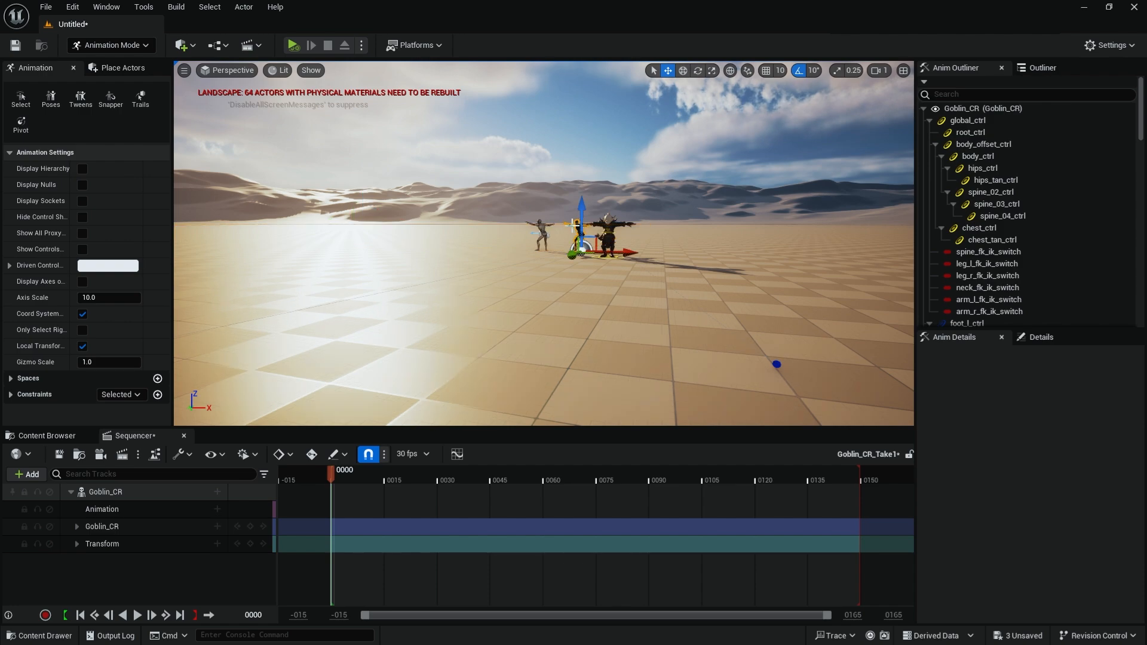
{"action": "key", "text": "f"}
{"action": "scroll", "coordinate": [673, 233], "scroll_direction": "down", "scroll_amount": 6}
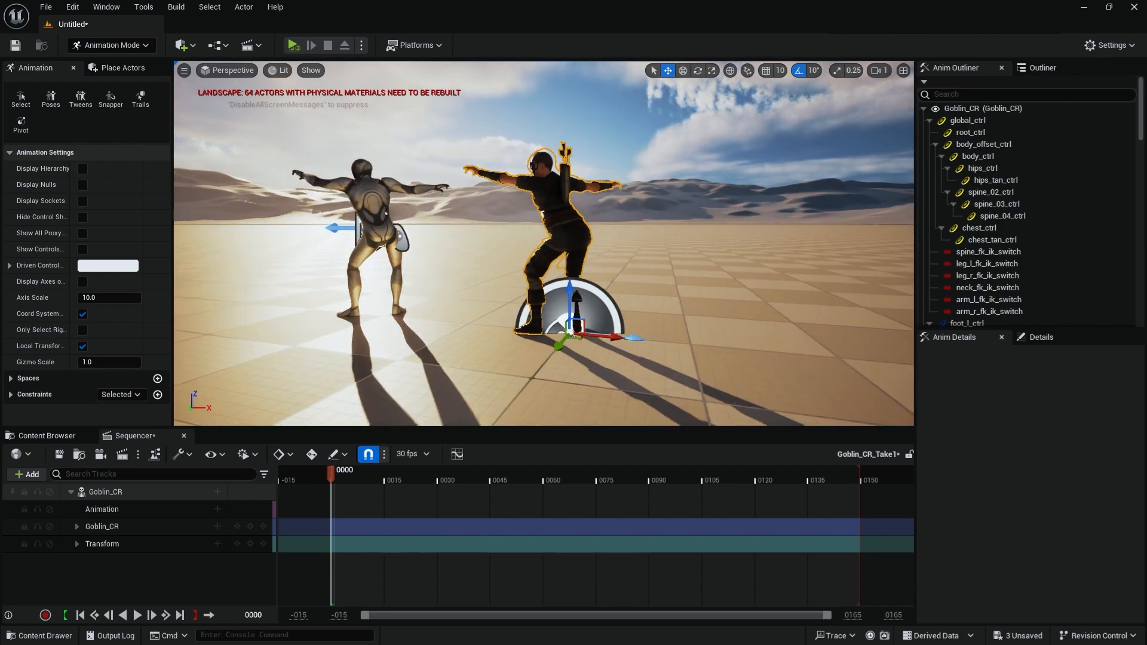
{"action": "scroll", "coordinate": [674, 233], "scroll_direction": "down", "scroll_amount": 3}
{"action": "left_click_drag", "start_coordinate": [780, 251], "coordinate": [771, 258], "text": "alt"}
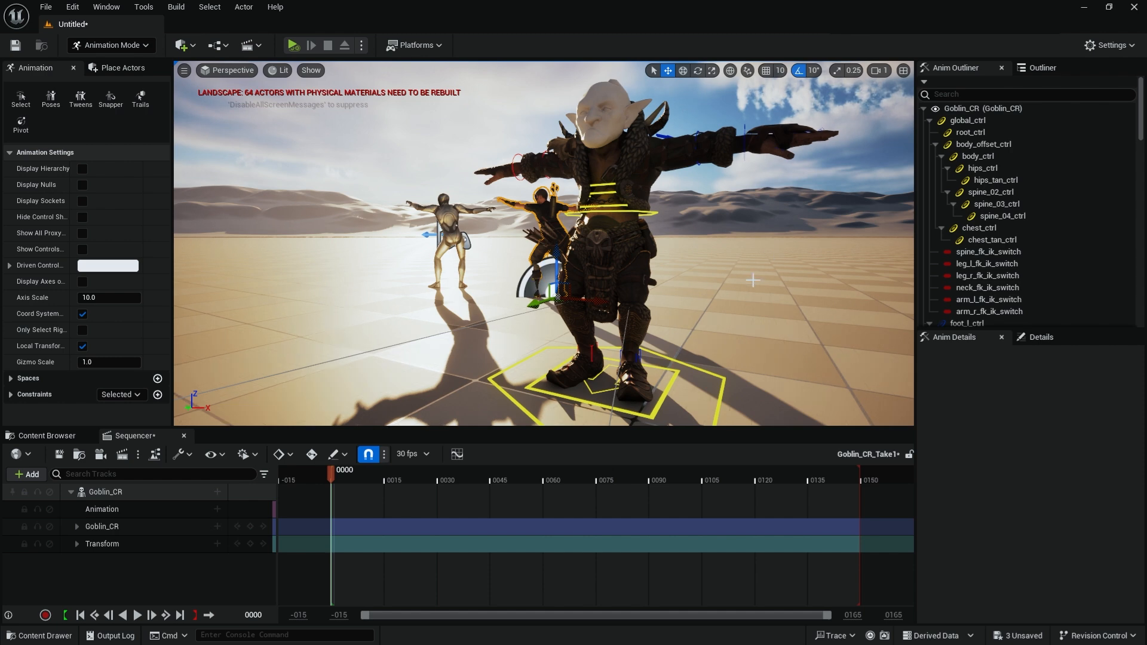
{"action": "scroll", "coordinate": [703, 314], "scroll_direction": "up", "scroll_amount": 1}
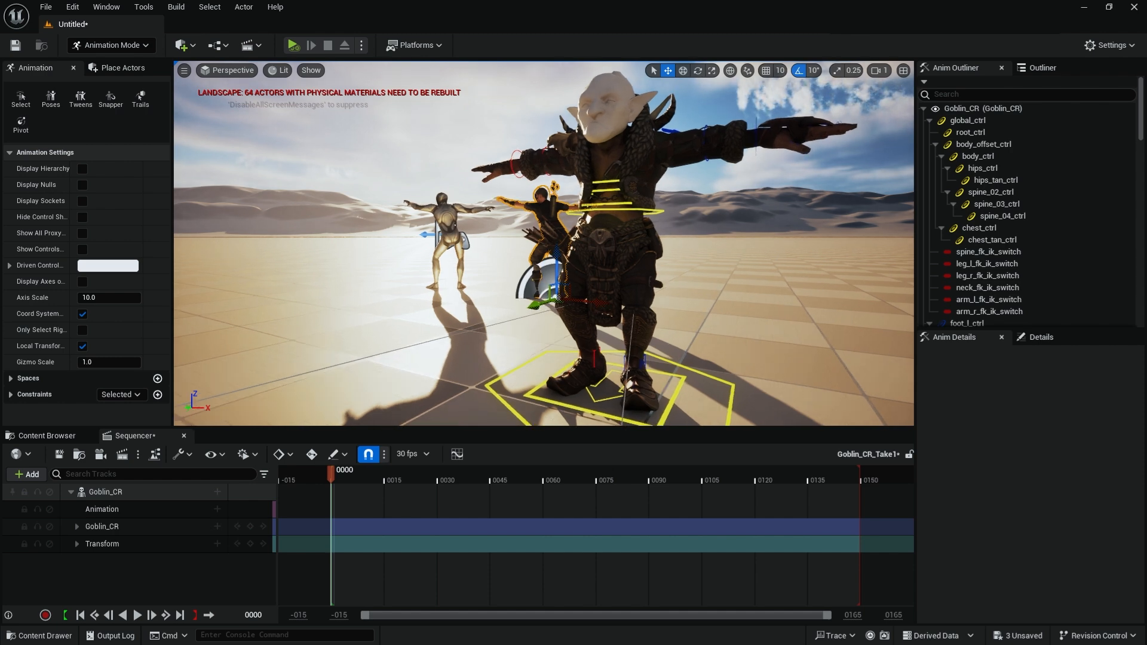
Try moving the goblin's left foot control away from its rest position, and undo the move.
{"action": "left_click", "coordinate": [653, 357]}
{"action": "left_click_drag", "start_coordinate": [640, 362], "coordinate": [718, 326]}
{"action": "key", "text": "ctrl+z"}
{"action": "key", "text": "w"}
Filter the rig's controls by "head" and select head_ctrl on the goblin's head.
{"action": "right_click_drag", "start_coordinate": [758, 257], "coordinate": [772, 220]}
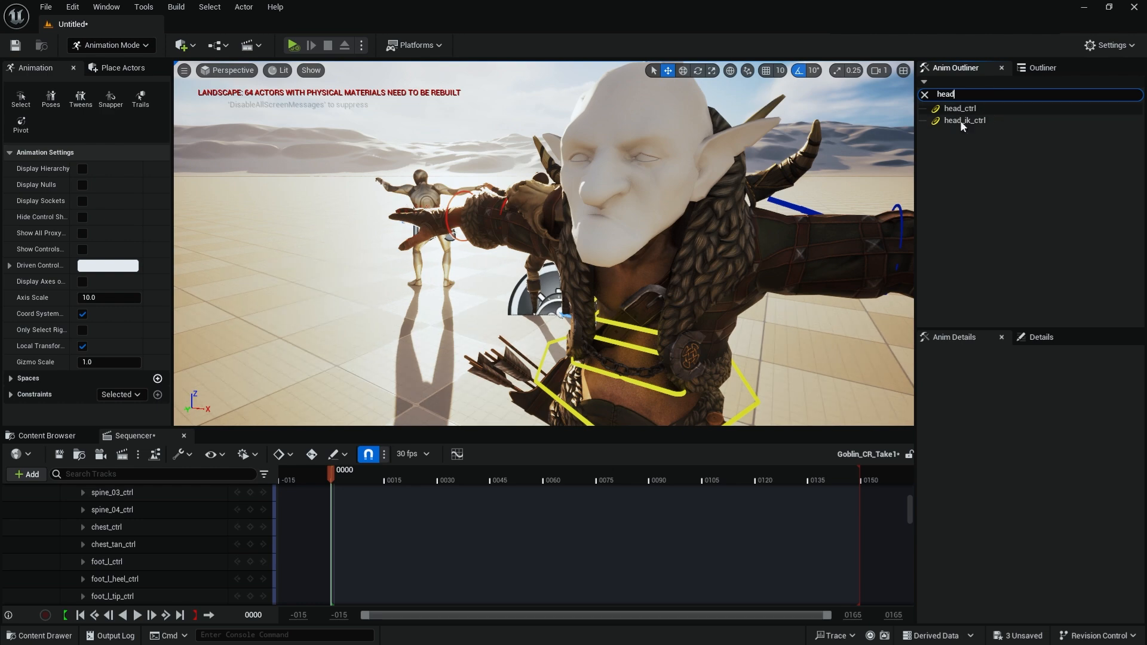
{"action": "left_click", "coordinate": [960, 109]}
{"action": "mouse_move", "coordinate": [744, 166]}
{"action": "left_mouse_down", "text": "alt"}
{"action": "mouse_move", "coordinate": [628, 170]}
{"action": "mouse_move", "coordinate": [693, 209]}
{"action": "mouse_move", "coordinate": [741, 173]}
{"action": "left_mouse_up", "text": "alt"}
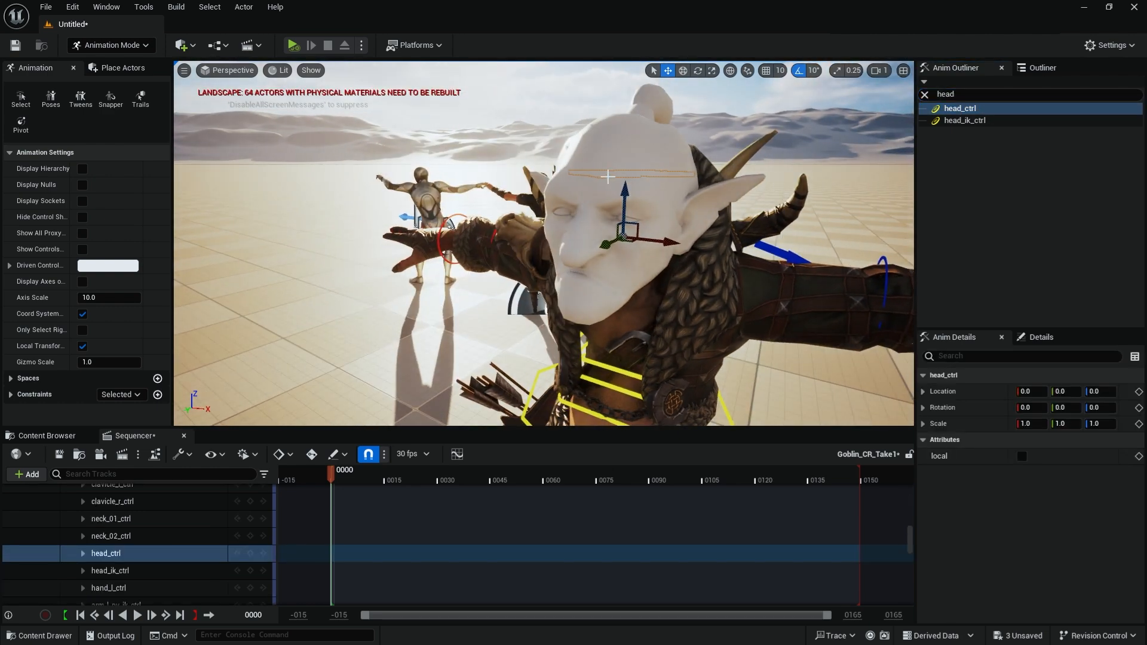
{"action": "scroll", "coordinate": [685, 173], "scroll_direction": "up", "scroll_amount": 5}
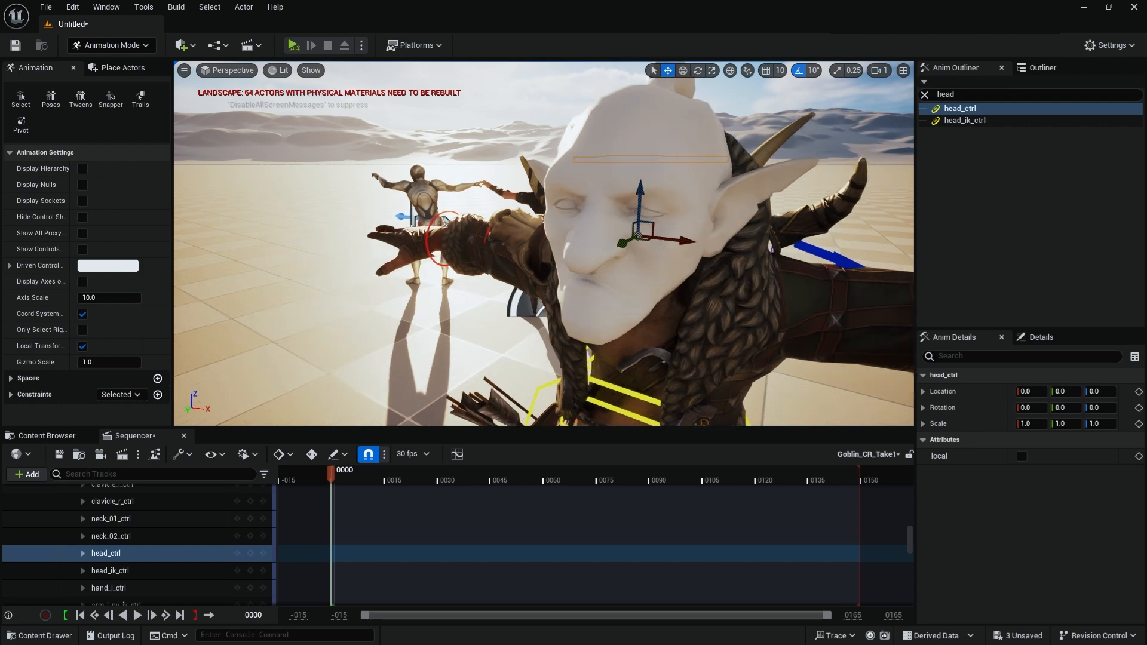
Try rotating head_ctrl with rotation snapping on and off, and undo both rotations.
{"action": "key", "text": "e"}
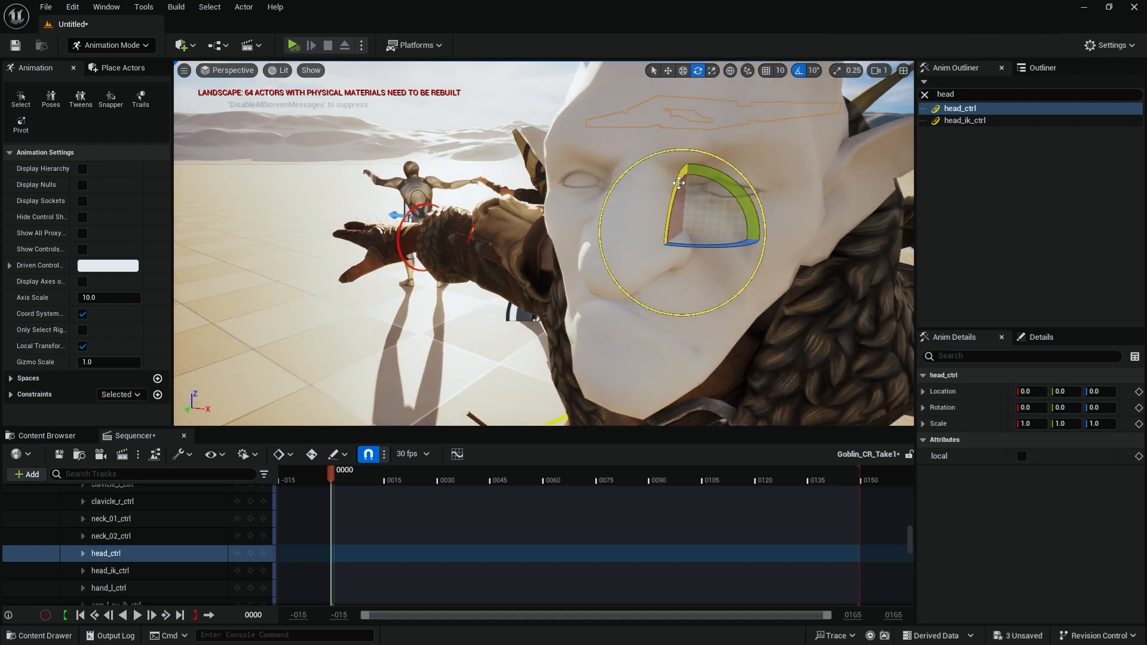
{"action": "left_click_drag", "start_coordinate": [684, 177], "coordinate": [760, 141]}
{"action": "key", "text": "ctrl+z"}
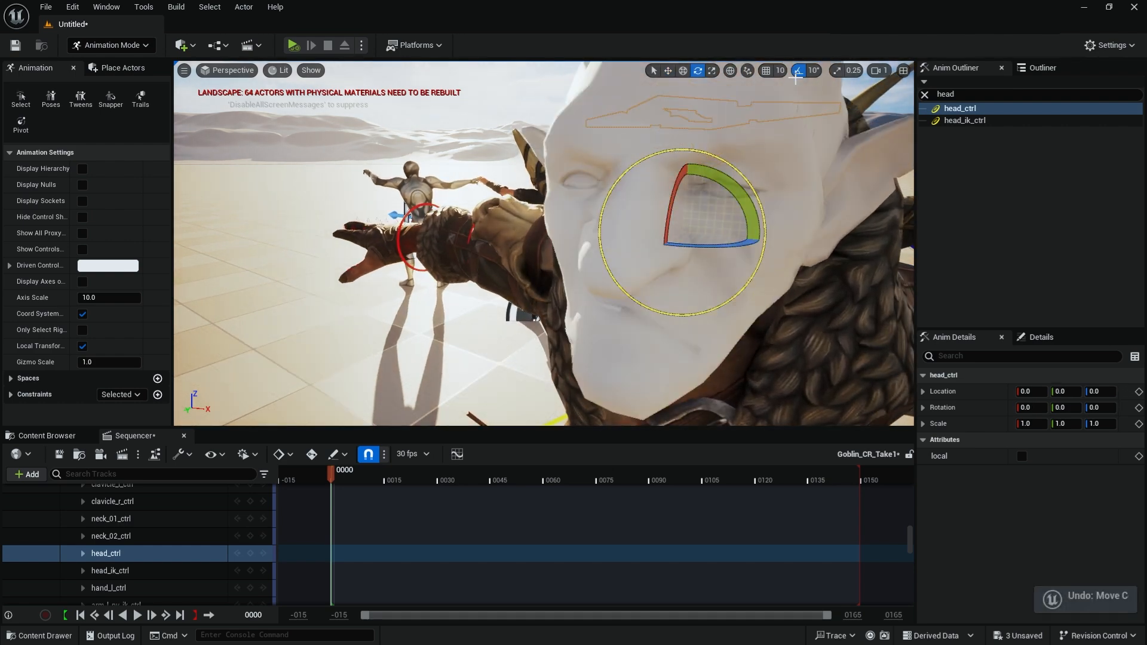
{"action": "scroll", "coordinate": [760, 141], "scroll_direction": "down", "scroll_amount": 5}
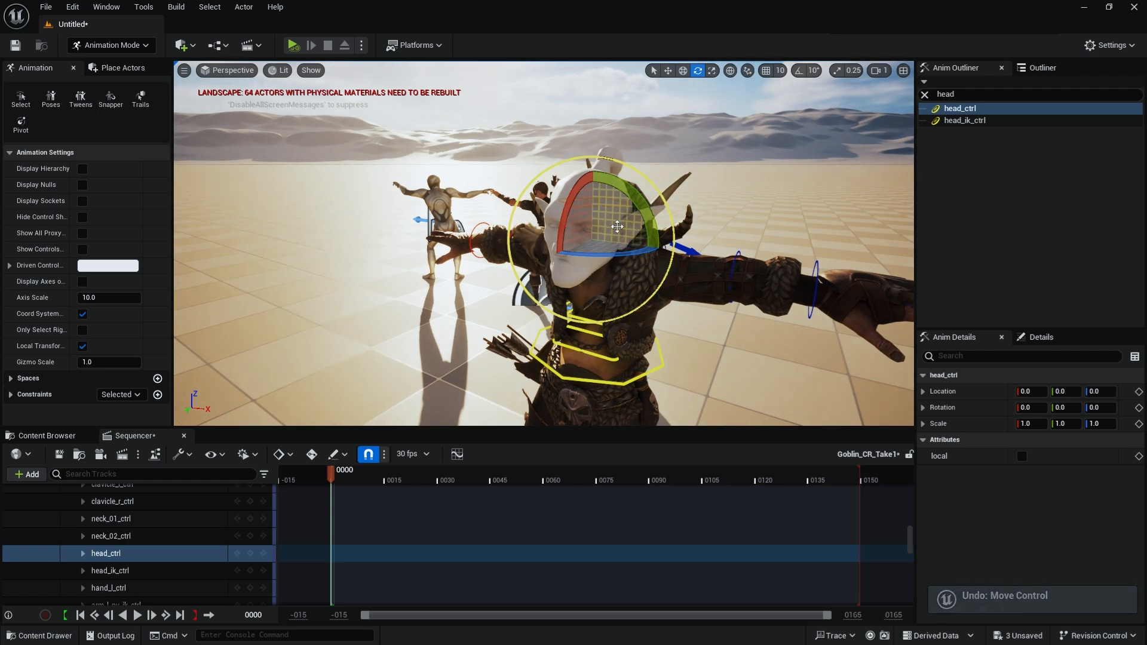
{"action": "mouse_move", "coordinate": [614, 224]}
{"action": "left_mouse_down"}
{"action": "mouse_move", "coordinate": [625, 223]}
{"action": "mouse_move", "coordinate": [597, 244]}
{"action": "mouse_move", "coordinate": [606, 222]}
{"action": "mouse_move", "coordinate": [630, 227]}
{"action": "left_mouse_up"}
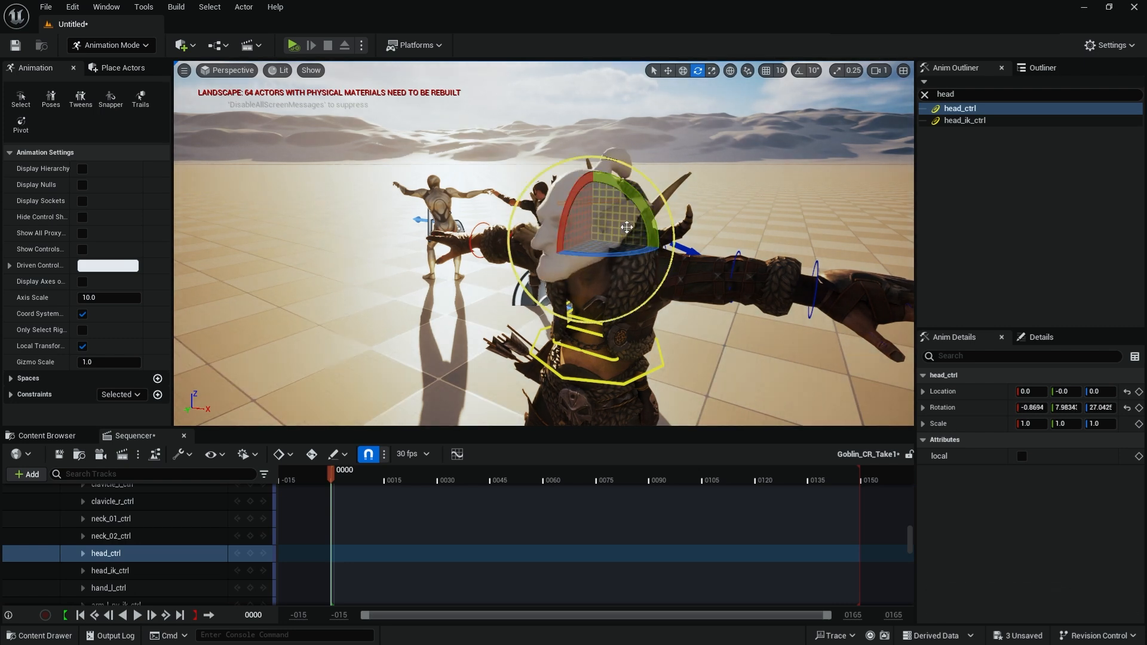
{"action": "key", "text": "ctrl+z"}
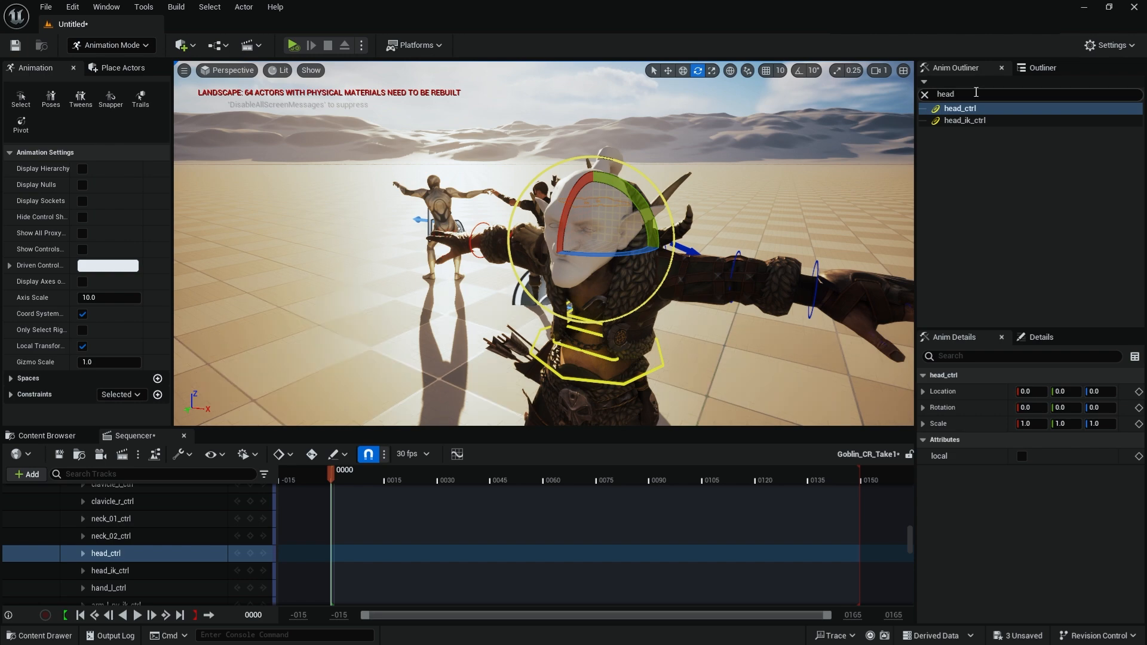
{"action": "left_click", "coordinate": [1043, 68]}
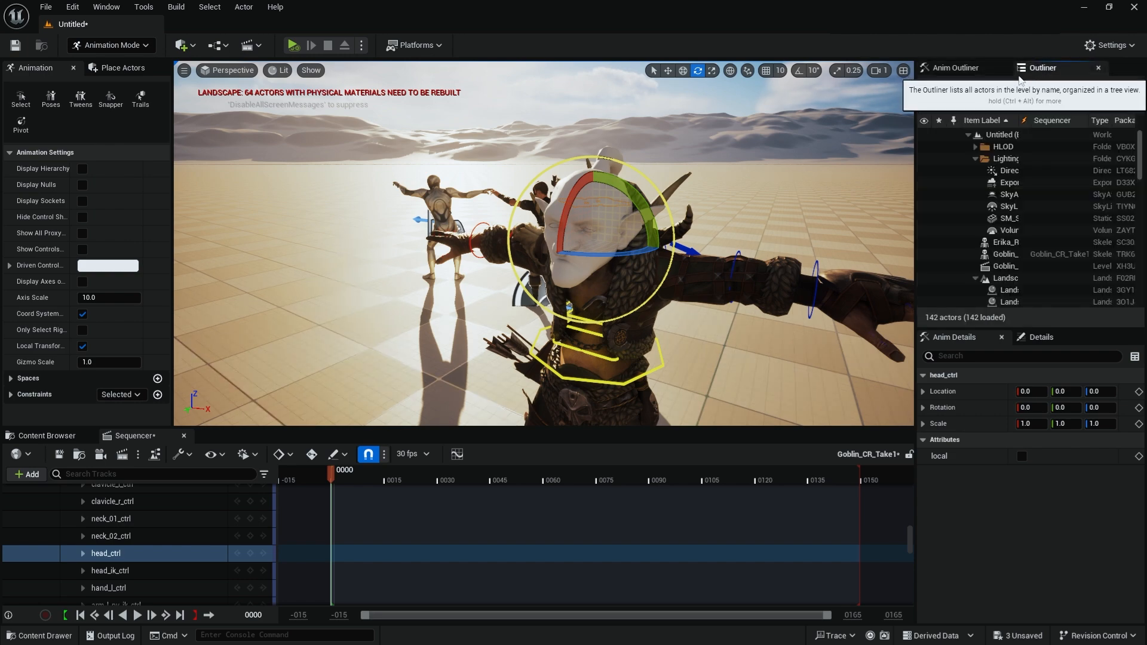
{"action": "left_click", "coordinate": [968, 70]}
{"action": "scroll", "coordinate": [785, 160], "scroll_direction": "down", "scroll_amount": 3}
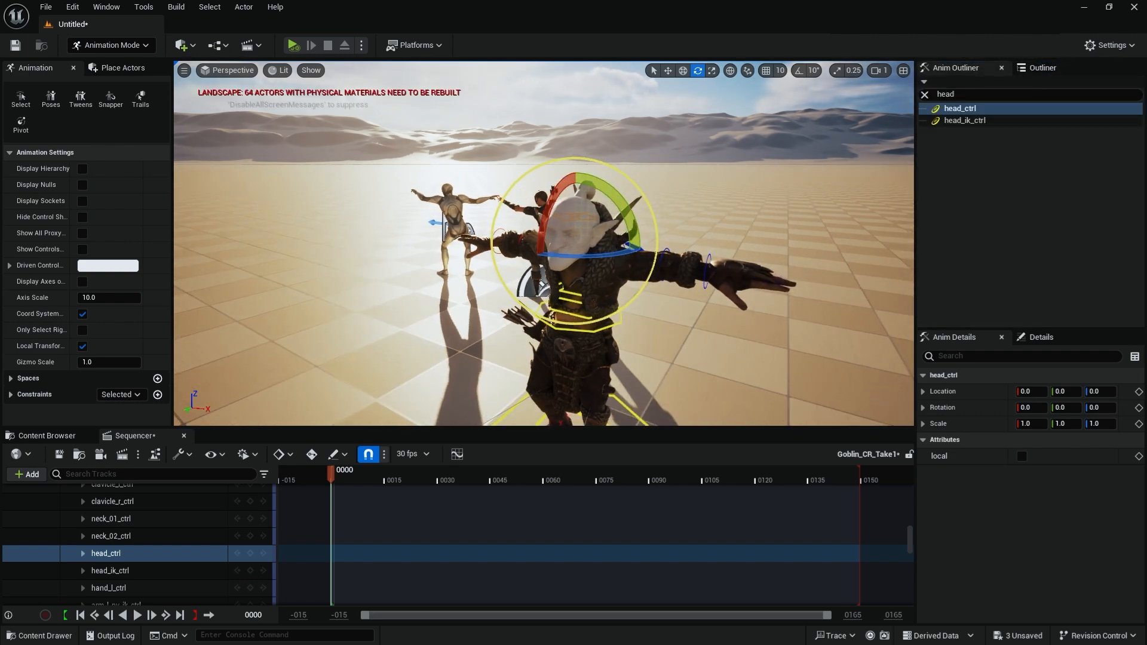
Try rotating the goblin's left hand with hand_l_fk_ctrl, and undo the rotation.
{"action": "mouse_move", "coordinate": [785, 160]}
{"action": "left_mouse_down", "text": "alt"}
{"action": "mouse_move", "coordinate": [821, 152]}
{"action": "mouse_move", "coordinate": [788, 172]}
{"action": "left_mouse_up", "text": "alt"}
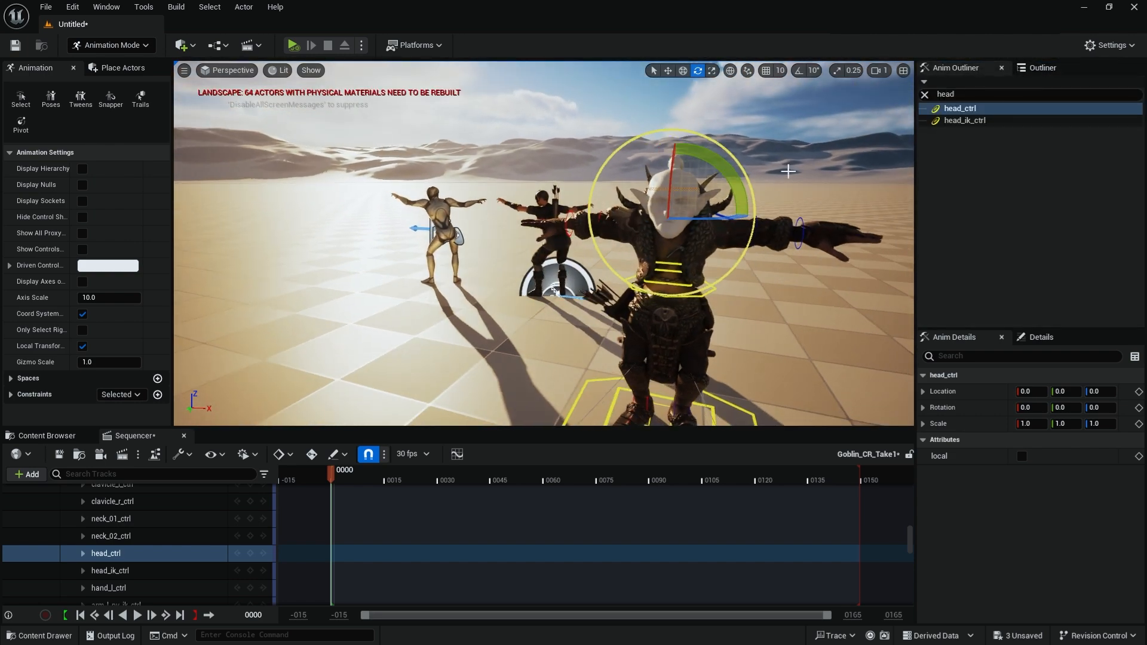
{"action": "left_click", "coordinate": [801, 223]}
{"action": "left_click_drag", "start_coordinate": [765, 178], "coordinate": [786, 147]}
{"action": "key", "text": "ctrl+z"}
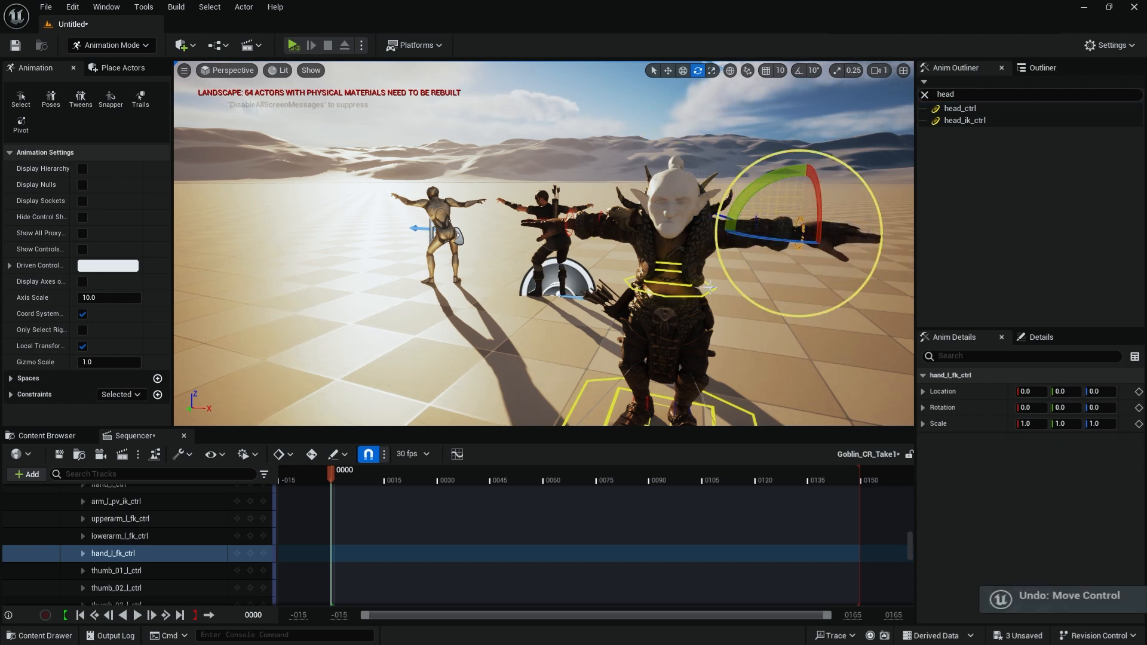
Try moving the goblin's body upward with body_ctrl, and undo the move.
{"action": "left_click", "coordinate": [670, 286]}
{"action": "key", "text": "w"}
{"action": "left_click_drag", "start_coordinate": [670, 291], "coordinate": [695, 221]}
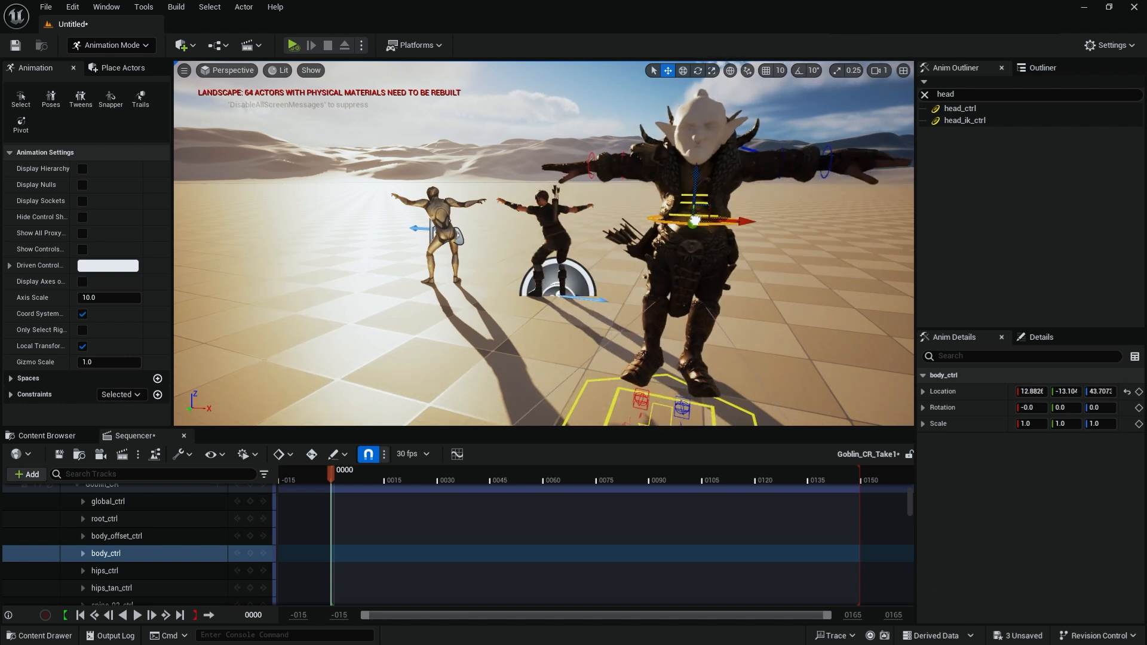
{"action": "key", "text": "ctrl+z"}
{"action": "left_click_drag", "start_coordinate": [523, 237], "coordinate": [557, 230], "text": "alt"}
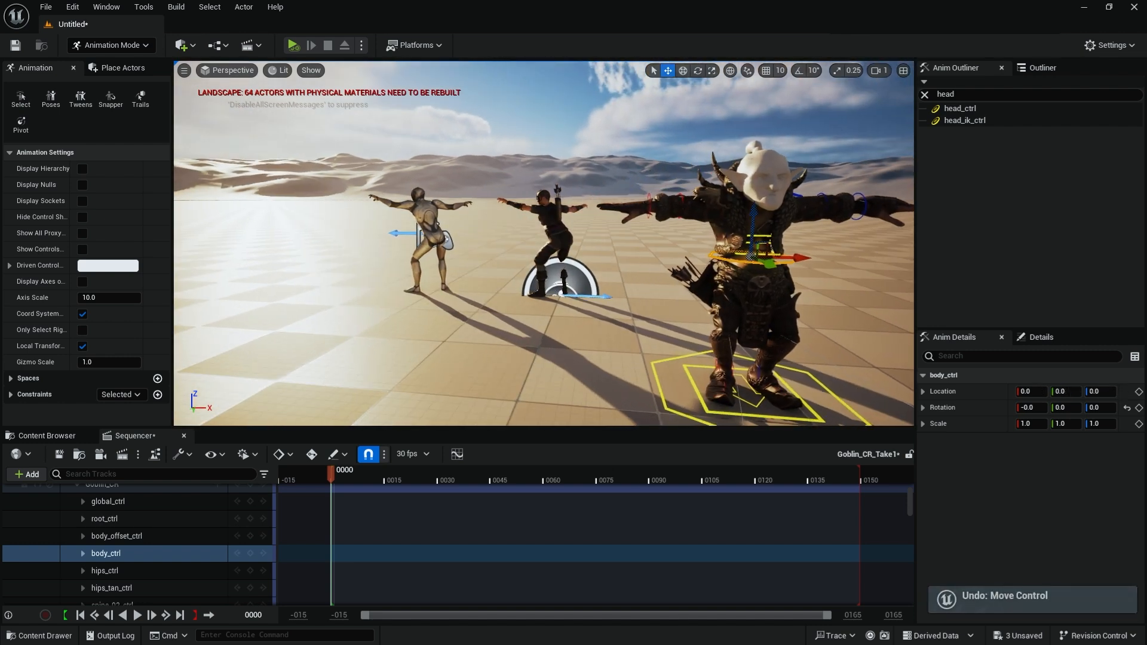
{"action": "right_click_drag", "start_coordinate": [523, 236], "coordinate": [549, 236], "text": "alt"}
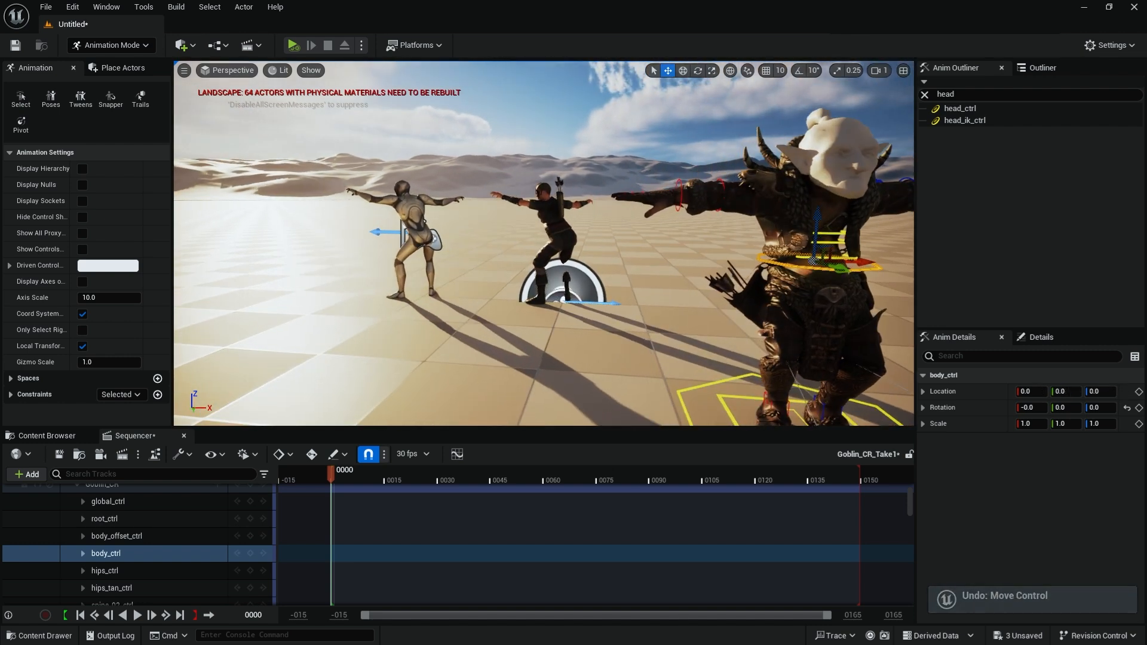
Create a new IK Rig asset with the default name in Content/IKRigs and open it for editing.
{"action": "left_click", "coordinate": [55, 436]}
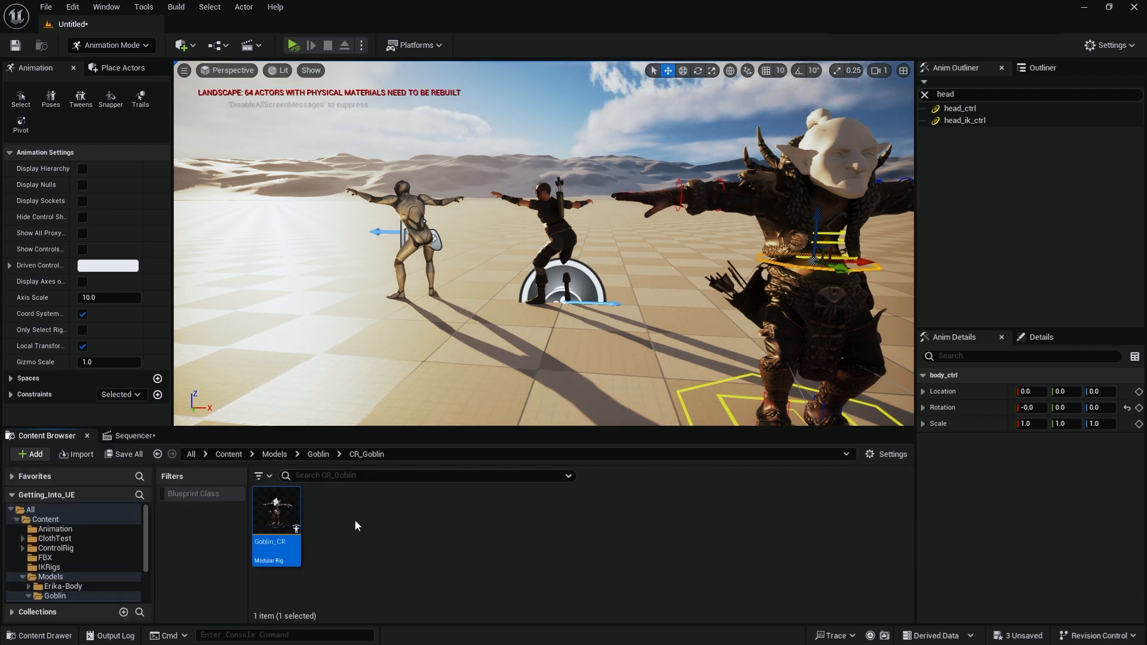
{"action": "left_click", "coordinate": [318, 454]}
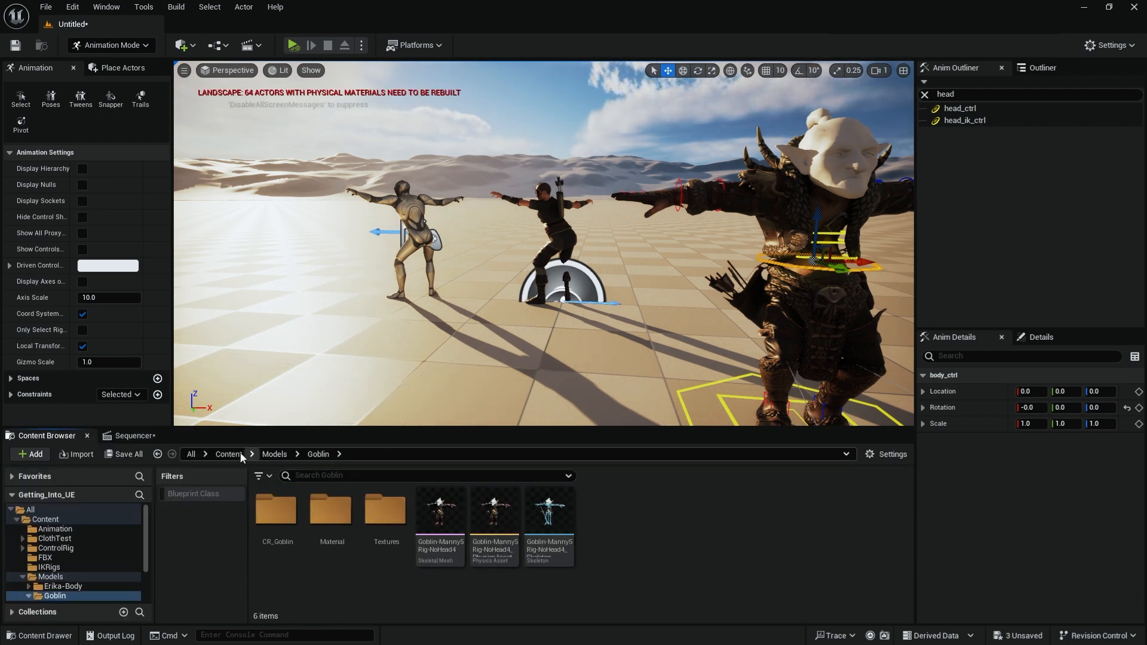
{"action": "left_click", "coordinate": [240, 454]}
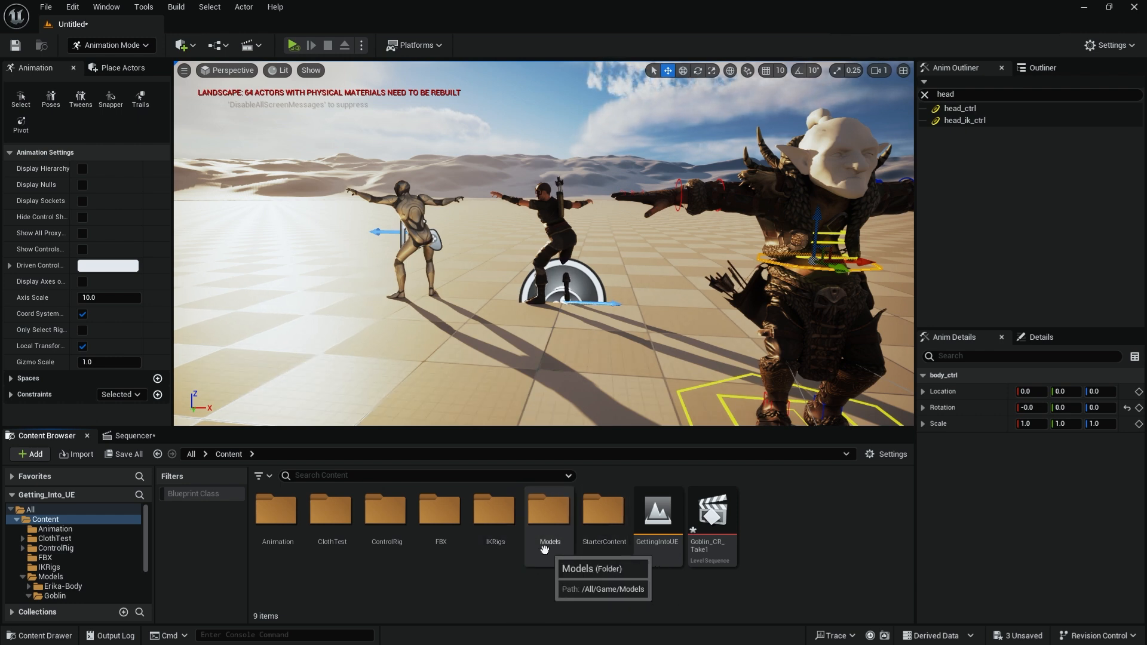
{"action": "double_click", "coordinate": [490, 529]}
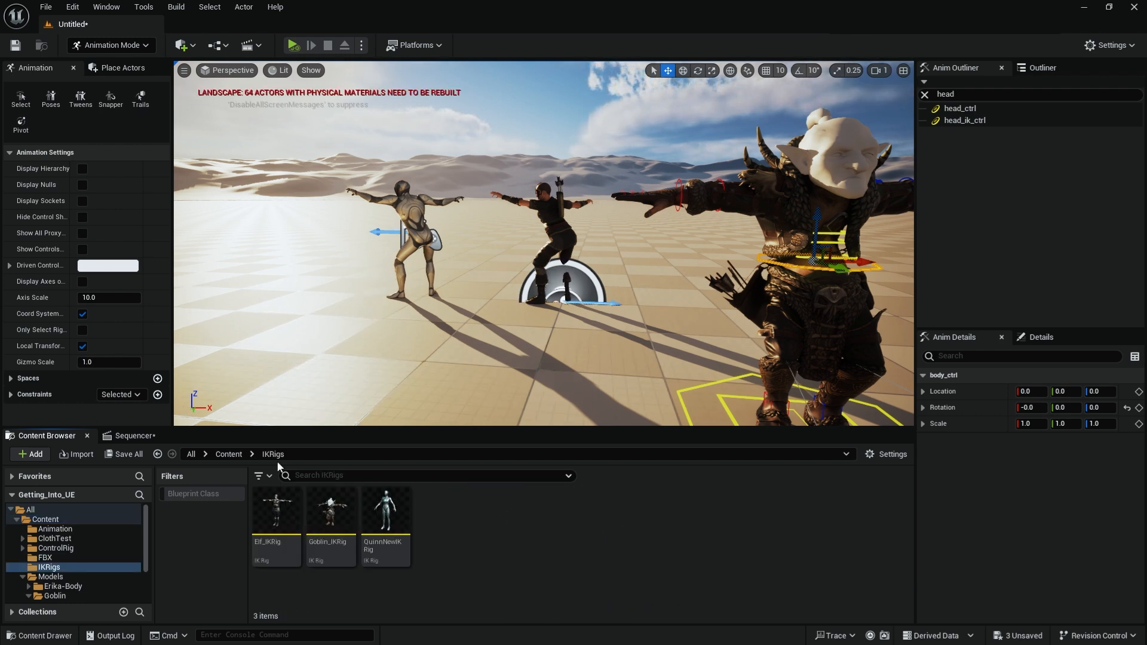
{"action": "right_click", "coordinate": [473, 513]}
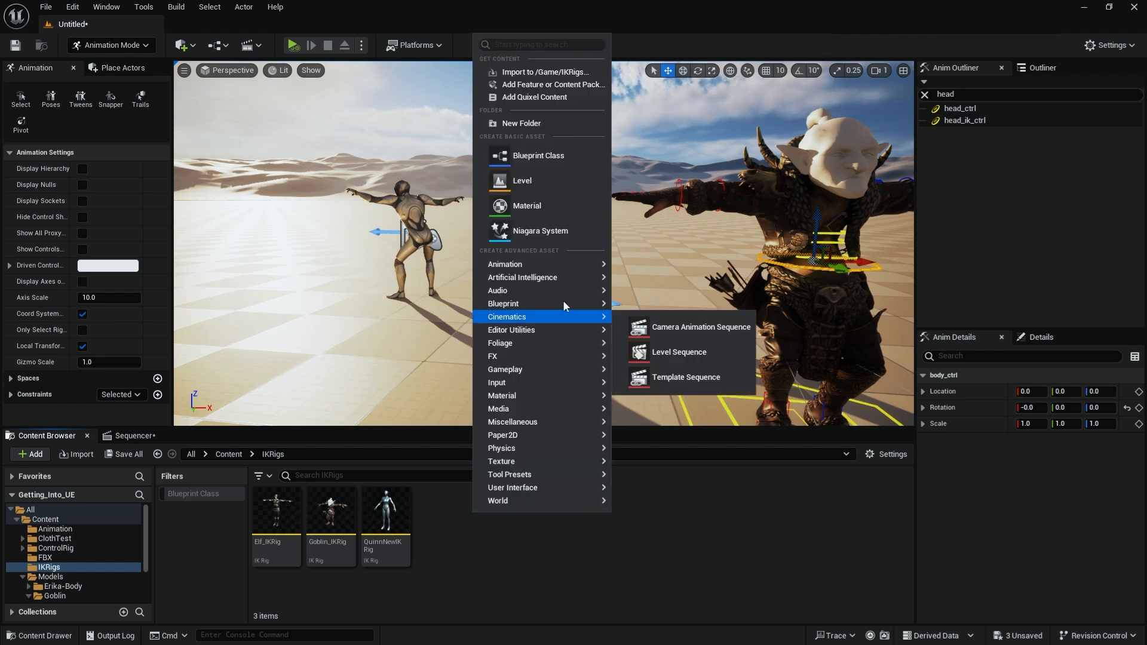
{"action": "mouse_move", "coordinate": [530, 270]}
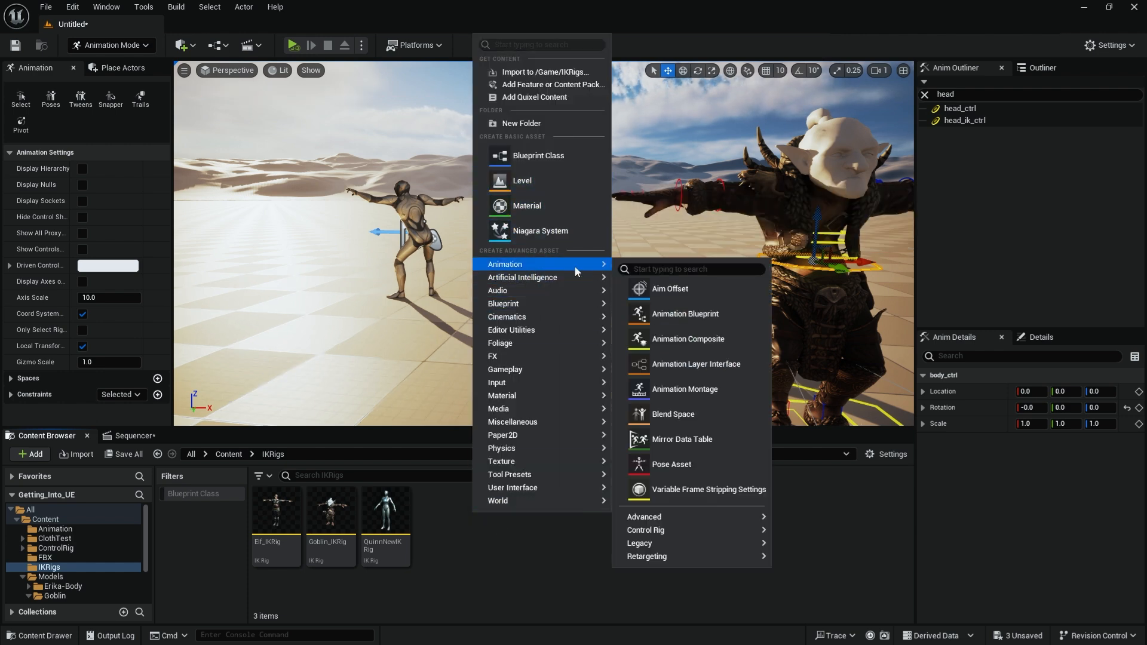
{"action": "mouse_move", "coordinate": [676, 552]}
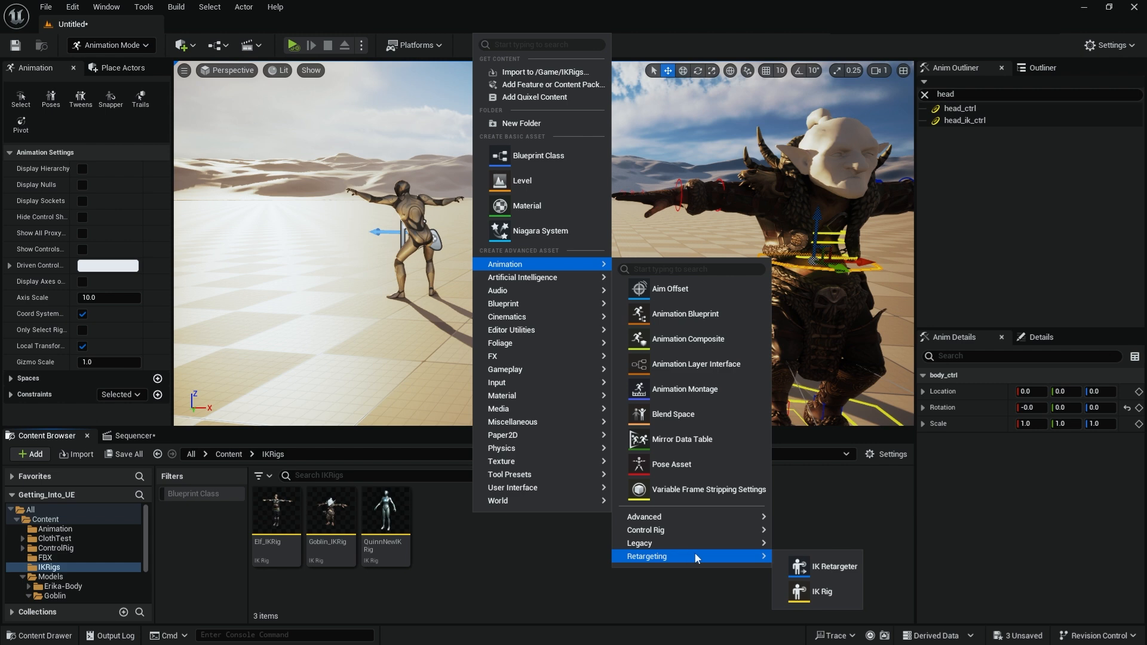
{"action": "left_click", "coordinate": [815, 591]}
{"action": "left_click", "coordinate": [563, 524]}
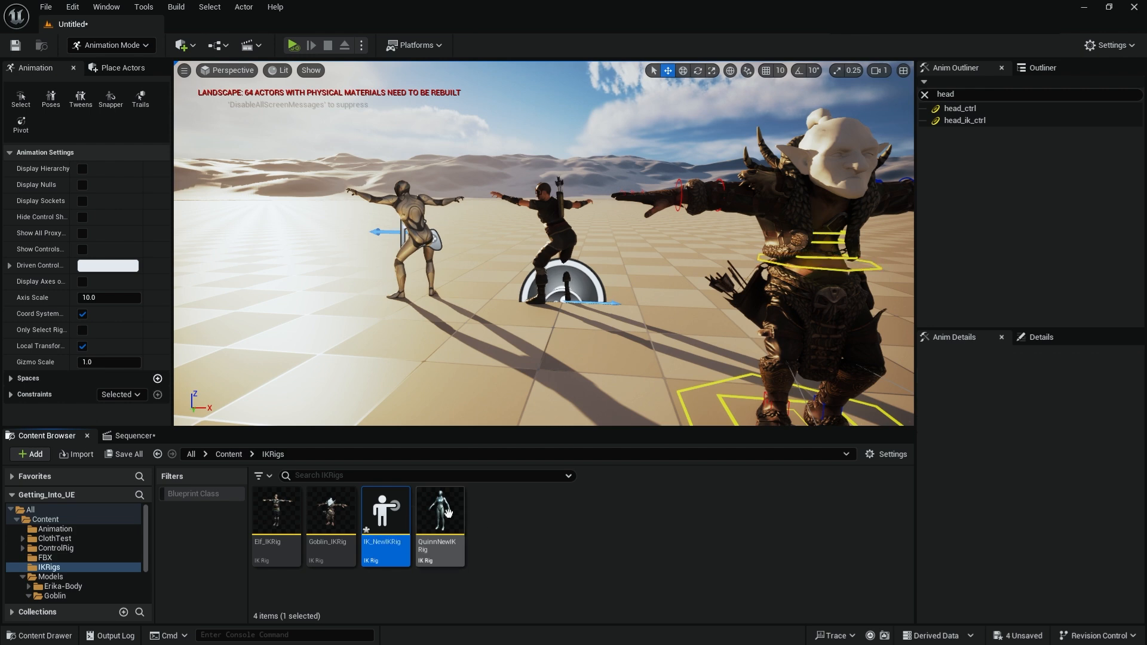
{"action": "double_click", "coordinate": [385, 513]}
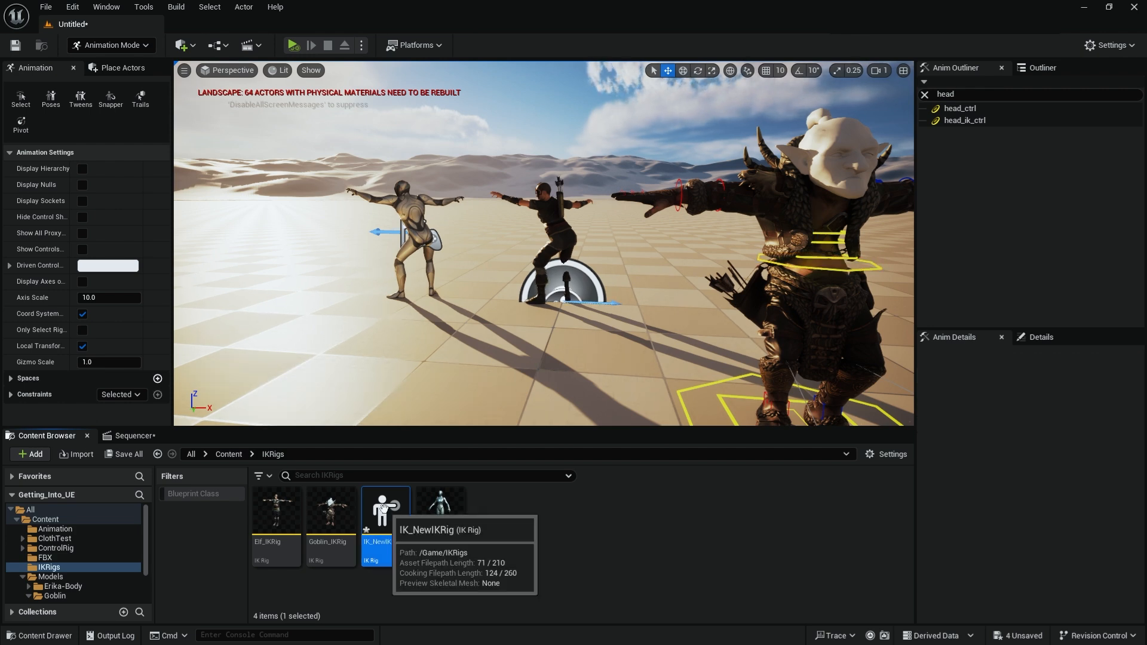
{"action": "double_click", "coordinate": [386, 507]}
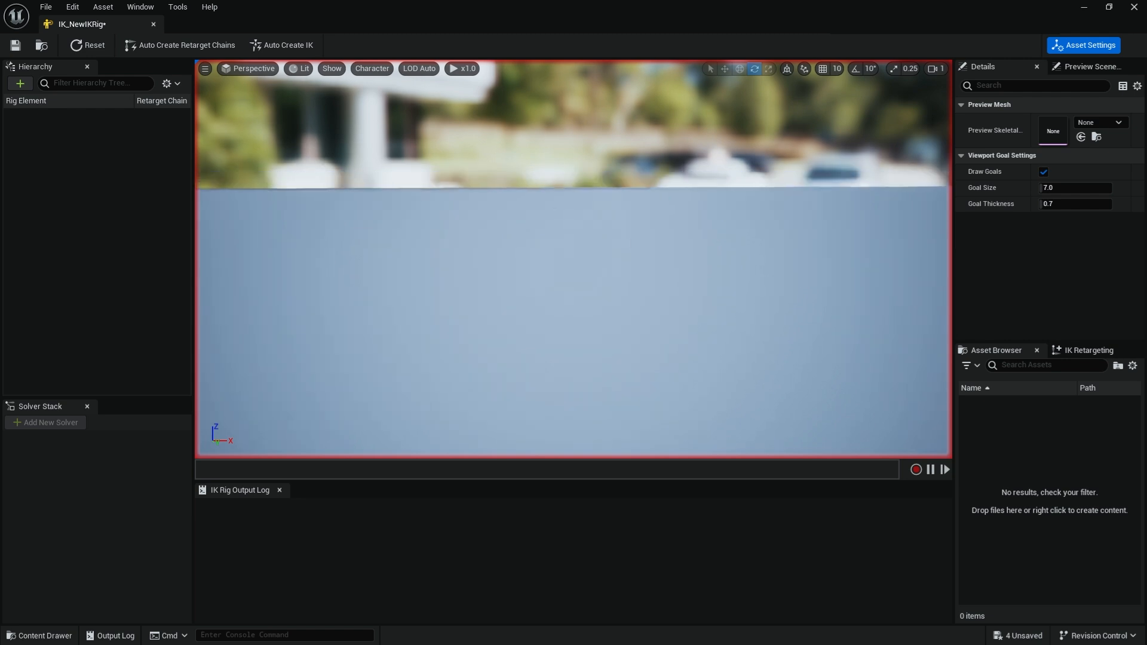
Set the IK Rig's preview skeletal mesh to Erika_FBX_2_RIG and view the full character.
{"action": "left_click", "coordinate": [1110, 123]}
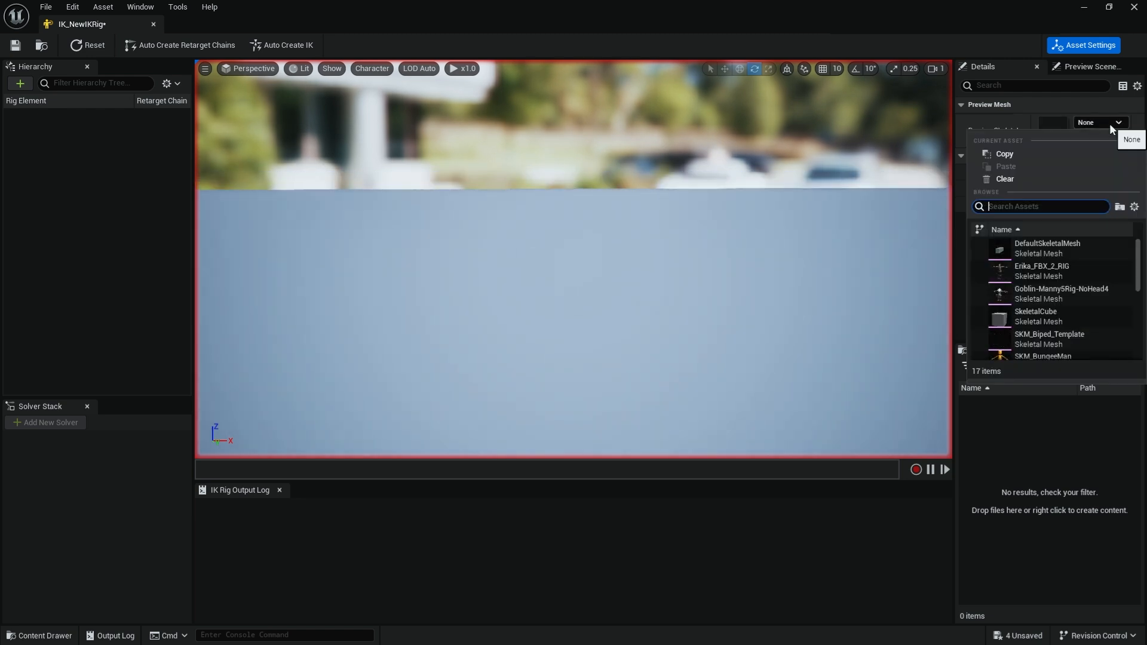
{"action": "left_click", "coordinate": [1072, 268]}
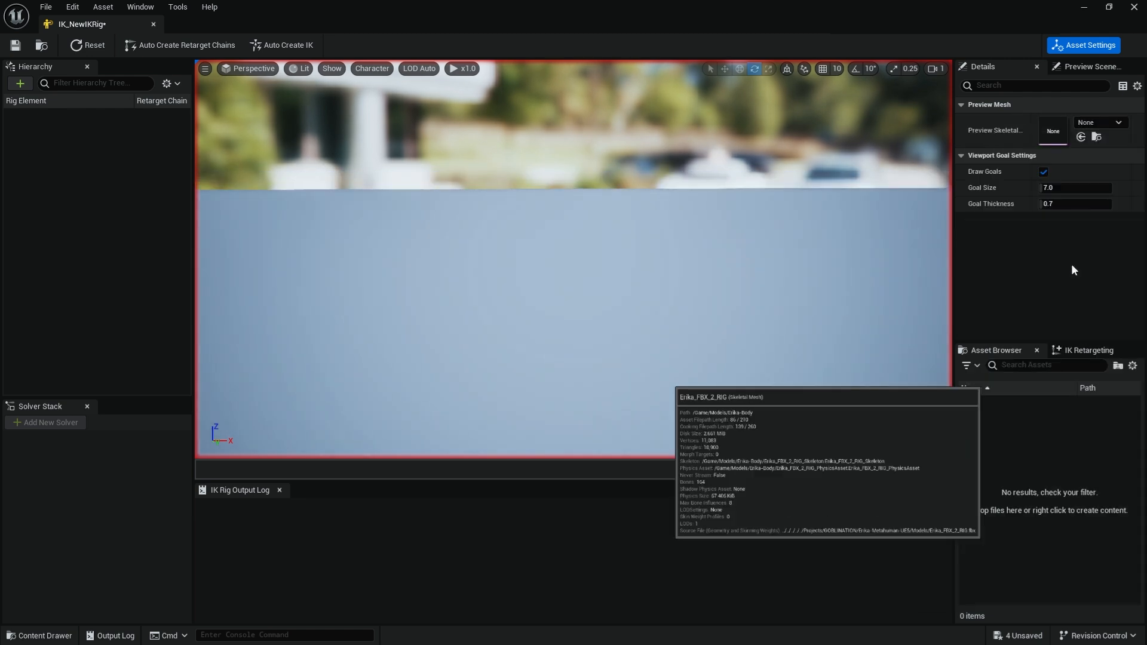
{"action": "left_click_drag", "start_coordinate": [690, 202], "coordinate": [652, 227], "text": "alt"}
{"action": "middle_click_drag", "start_coordinate": [690, 206], "coordinate": [719, 257], "text": "alt"}
{"action": "left_click_drag", "start_coordinate": [689, 207], "coordinate": [664, 207], "text": "alt"}
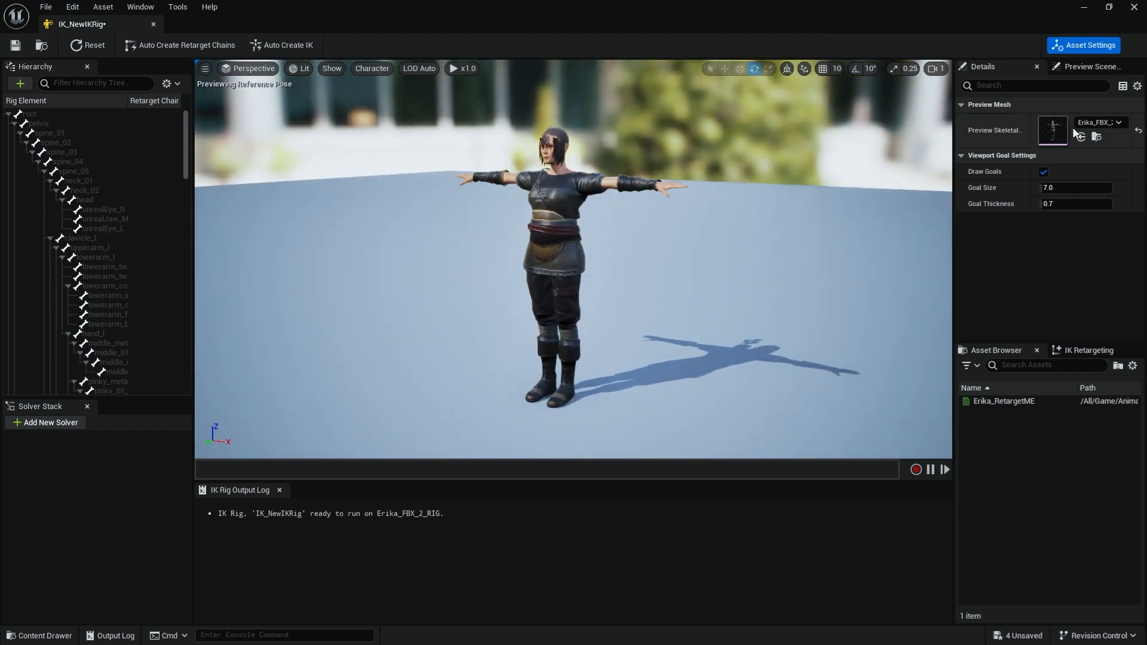
Set the IK Rig's preview skeletal mesh to UE_Erika_ClothTestFBX.
{"action": "left_click", "coordinate": [1102, 123]}
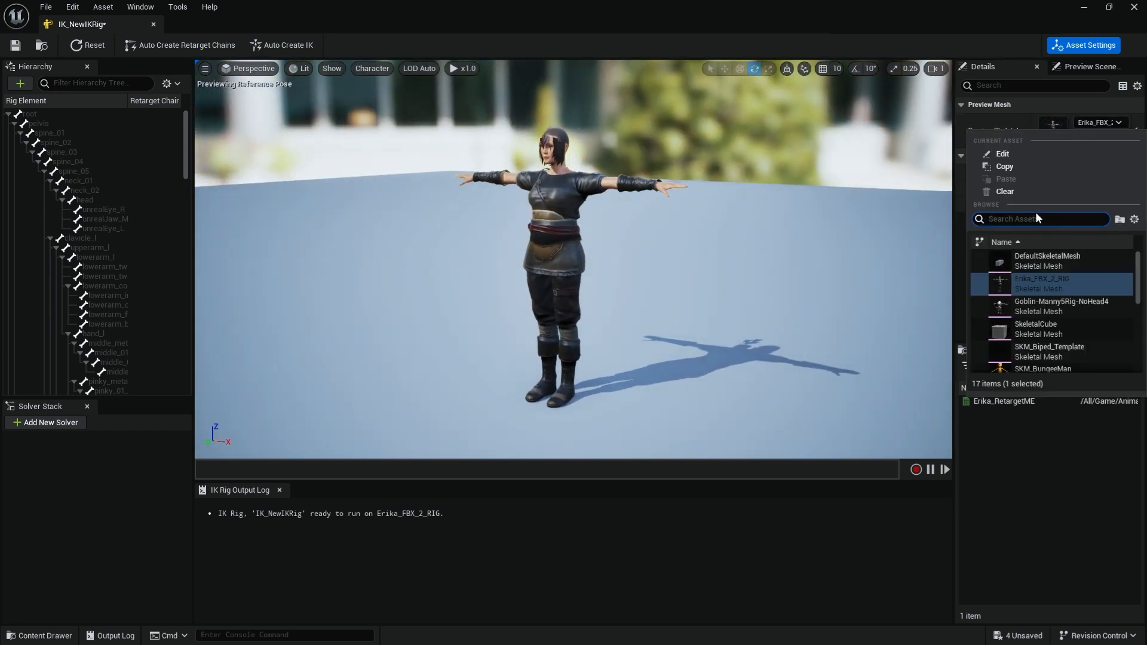
{"action": "type", "text": "erik"}
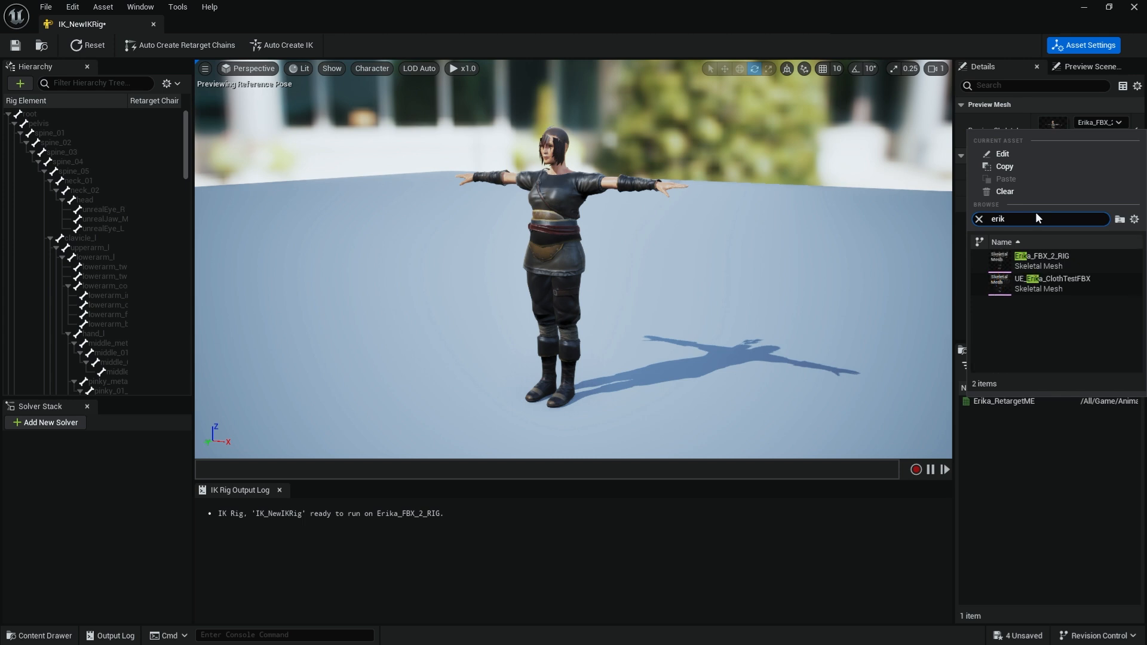
{"action": "left_click", "coordinate": [1058, 283]}
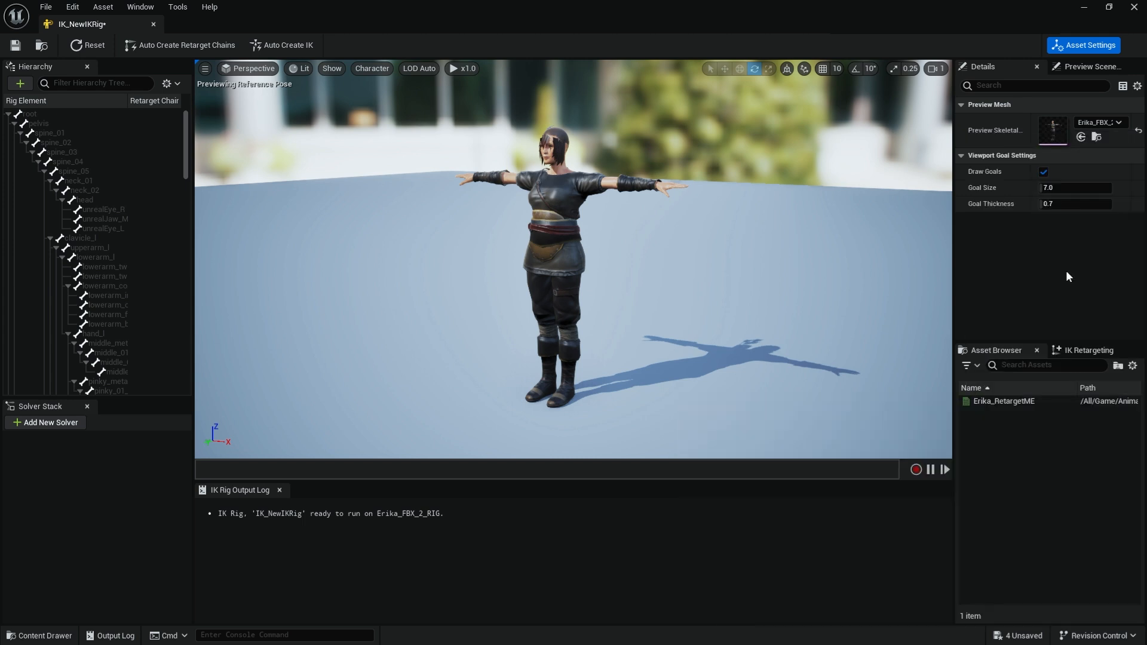
{"action": "left_click_drag", "start_coordinate": [839, 259], "coordinate": [872, 260], "text": "alt"}
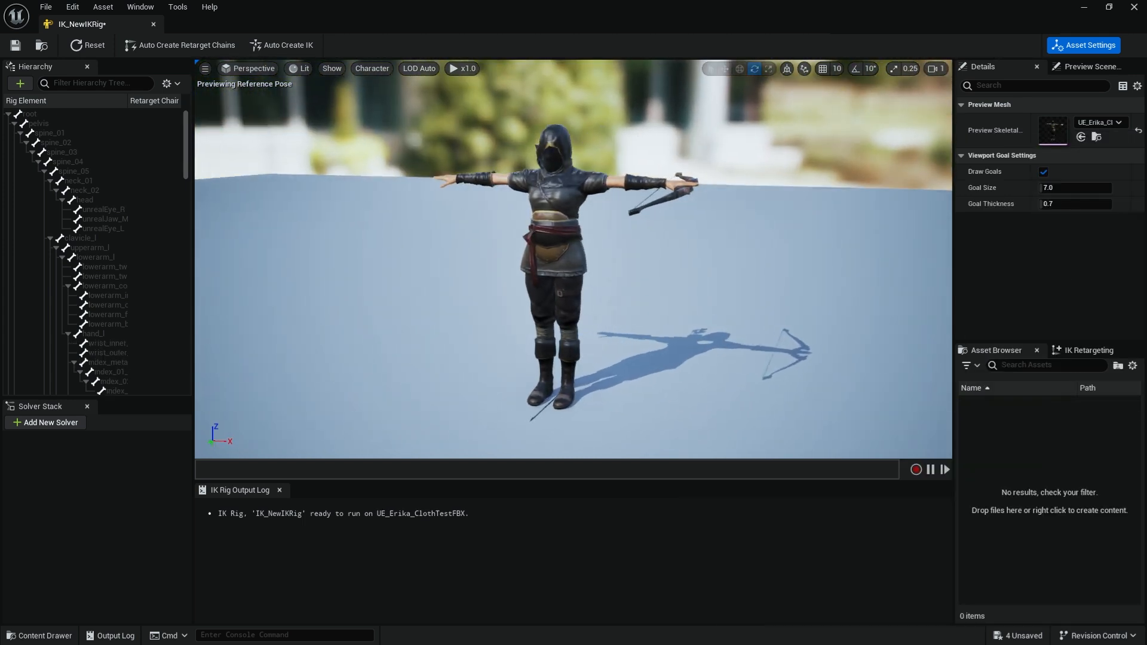
{"action": "left_click_drag", "start_coordinate": [678, 234], "coordinate": [696, 234], "text": "alt"}
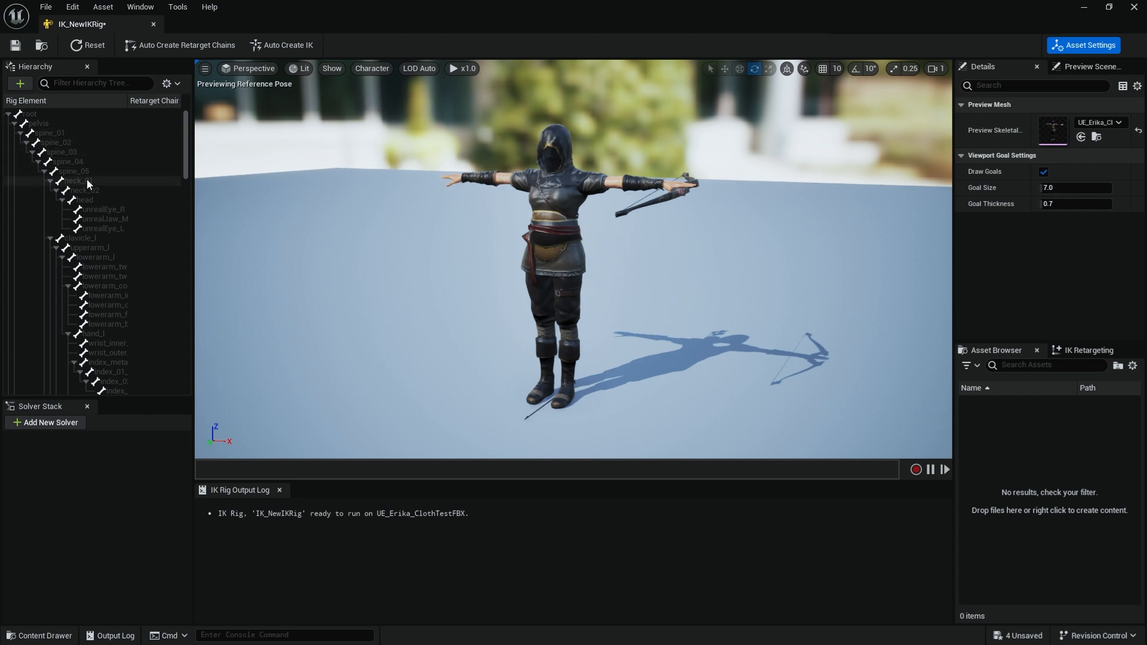
Look up the retarget root option for the pelvis bone and collapse the spine branch.
{"action": "left_click", "coordinate": [46, 123]}
{"action": "right_click", "coordinate": [44, 124]}
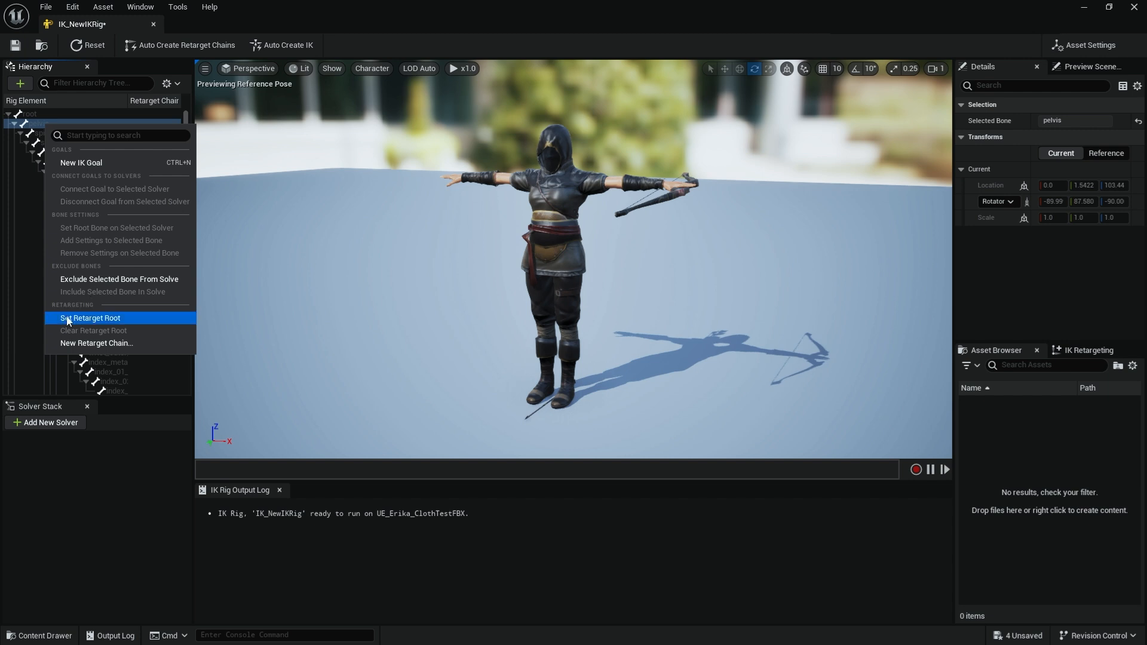
{"action": "left_click", "coordinate": [24, 138]}
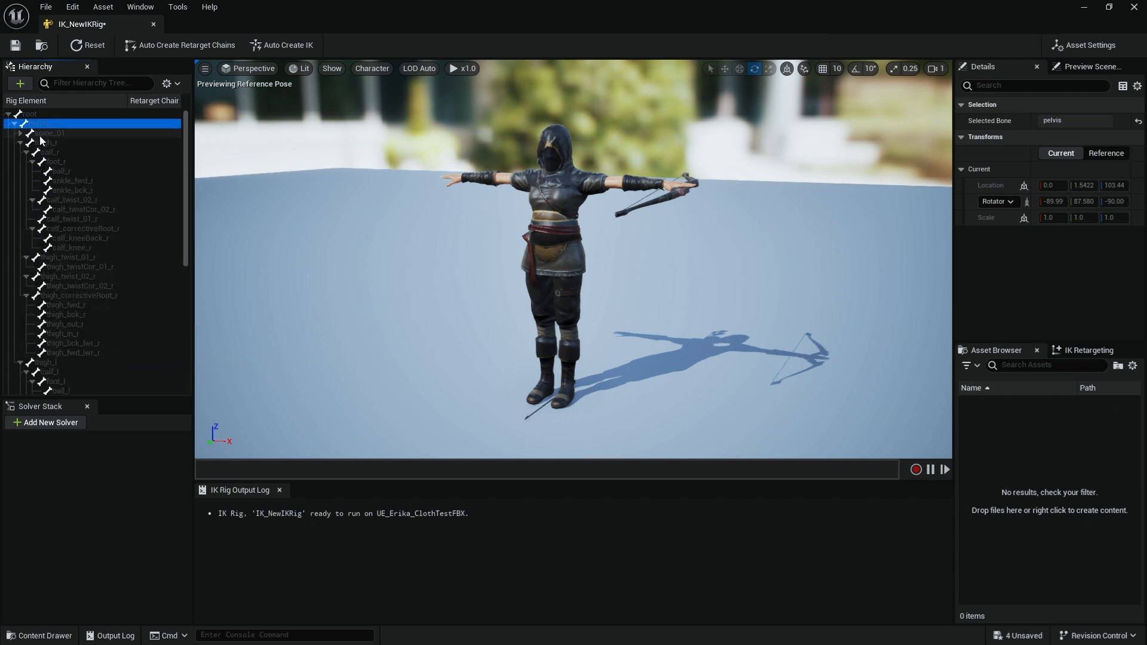
Look up the new retarget chain option for the spine_01 through spine_05 bones, and reselect the pelvis.
{"action": "left_click", "coordinate": [22, 134]}
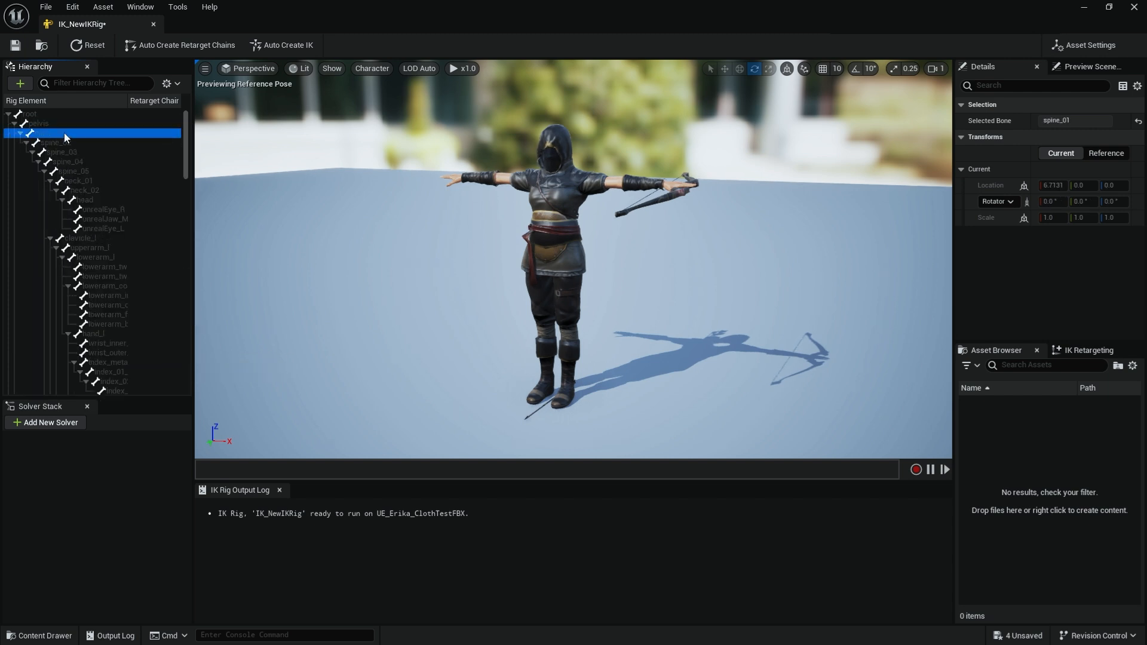
{"action": "left_click", "coordinate": [87, 171], "text": "shift"}
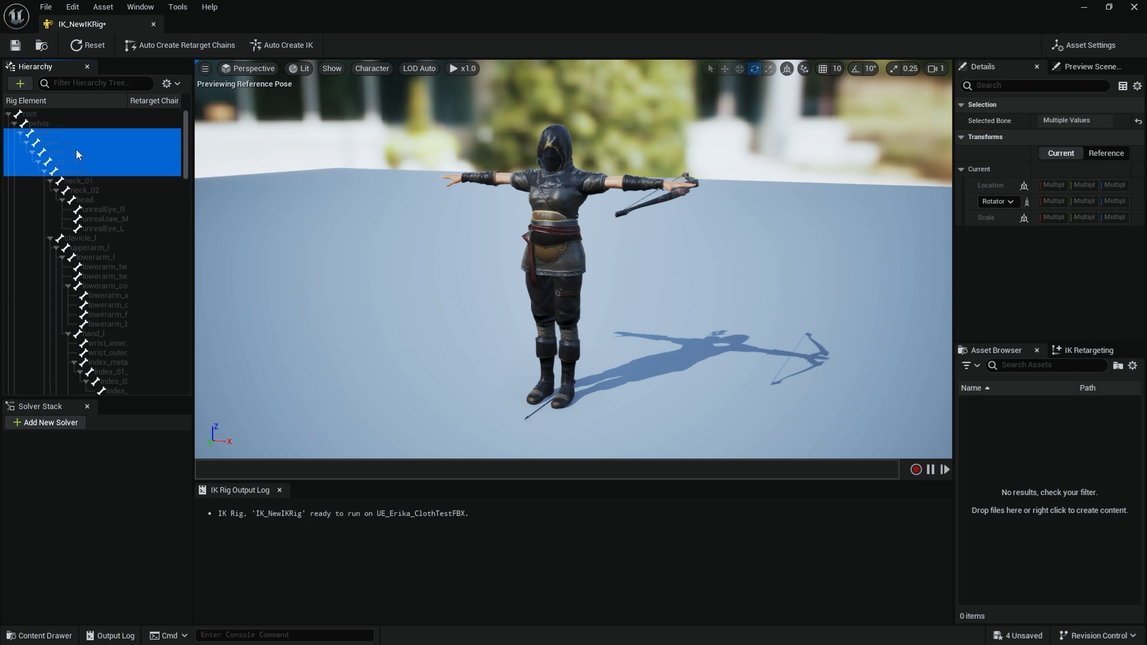
{"action": "right_click", "coordinate": [76, 150]}
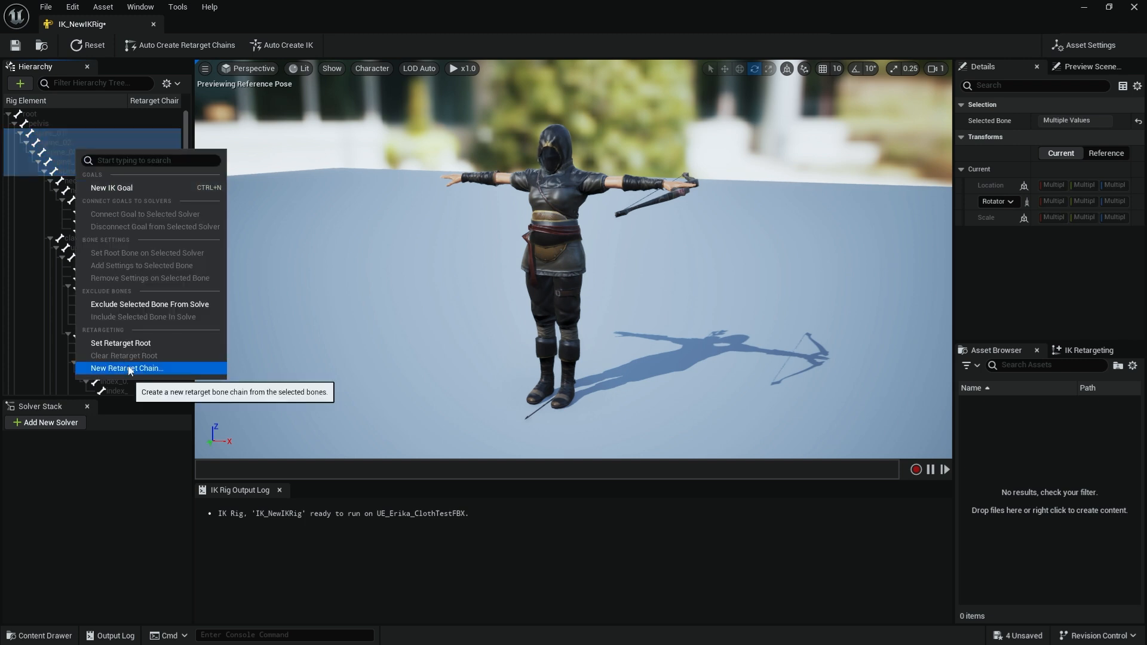
{"action": "left_click", "coordinate": [31, 125]}
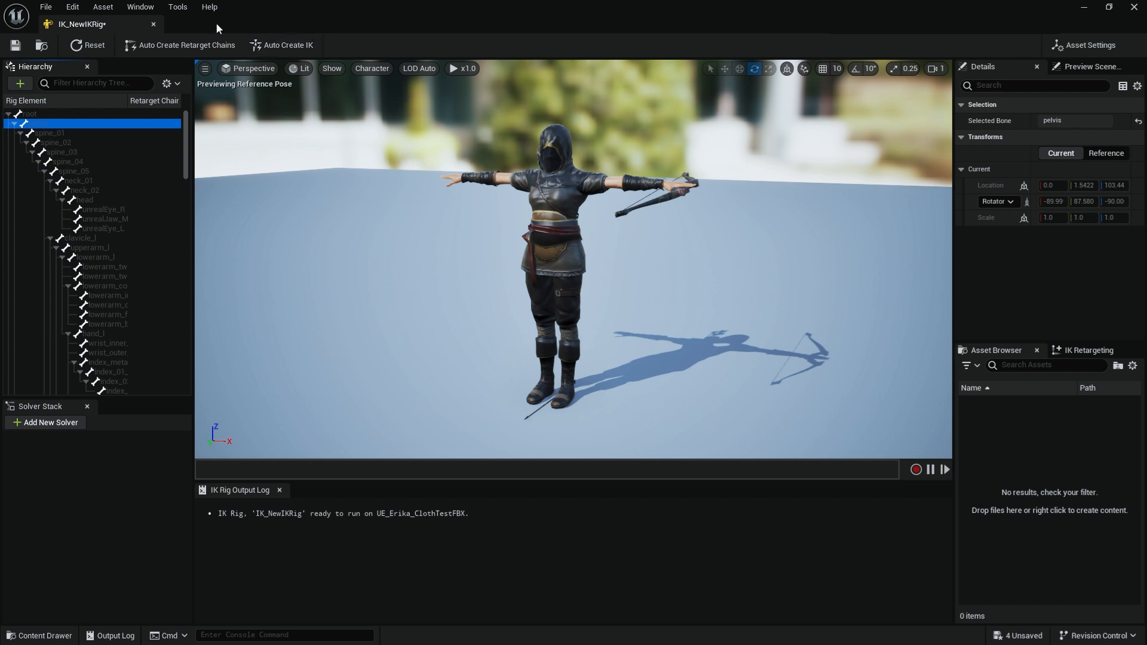
Auto-create the retarget chains for Erika's skeleton and check the chain assignments throughout the bone hierarchy.
{"action": "left_click", "coordinate": [176, 45]}
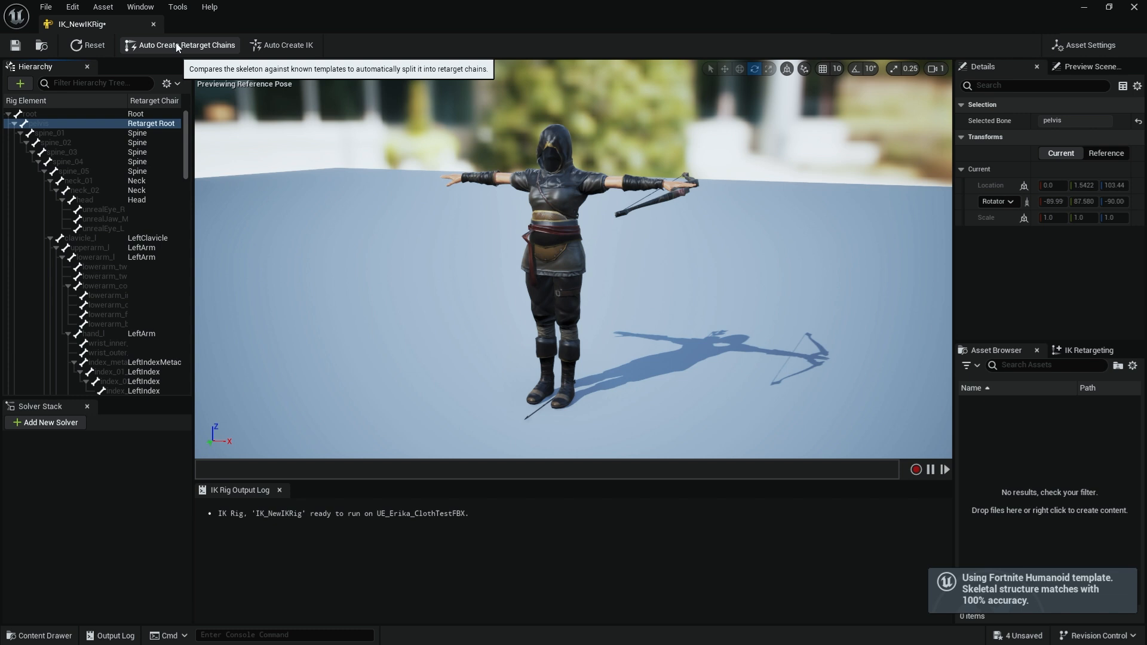
{"action": "scroll", "coordinate": [137, 203], "scroll_direction": "down", "scroll_amount": 6}
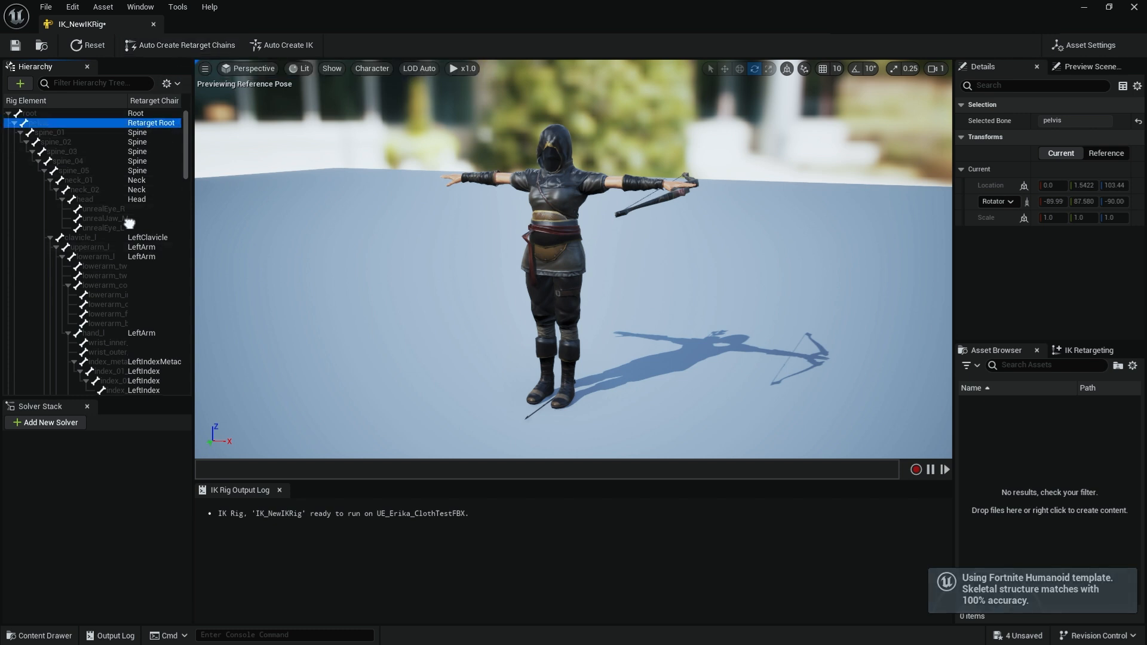
{"action": "scroll", "coordinate": [121, 187], "scroll_direction": "down", "scroll_amount": 3}
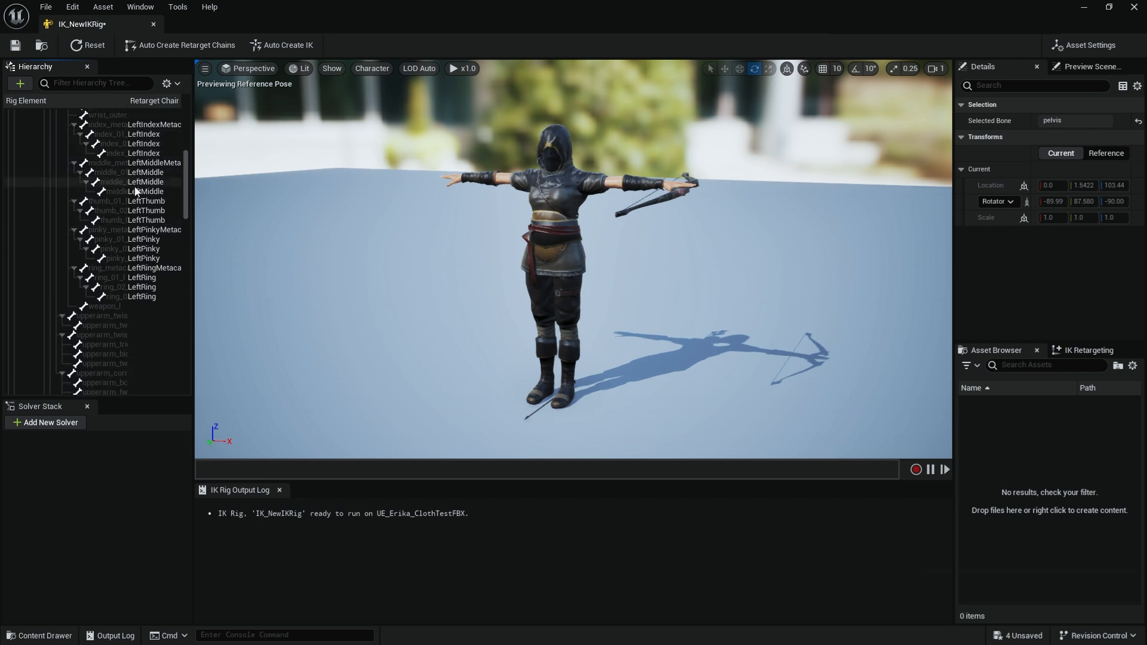
{"action": "scroll", "coordinate": [136, 227], "scroll_direction": "down", "scroll_amount": 8}
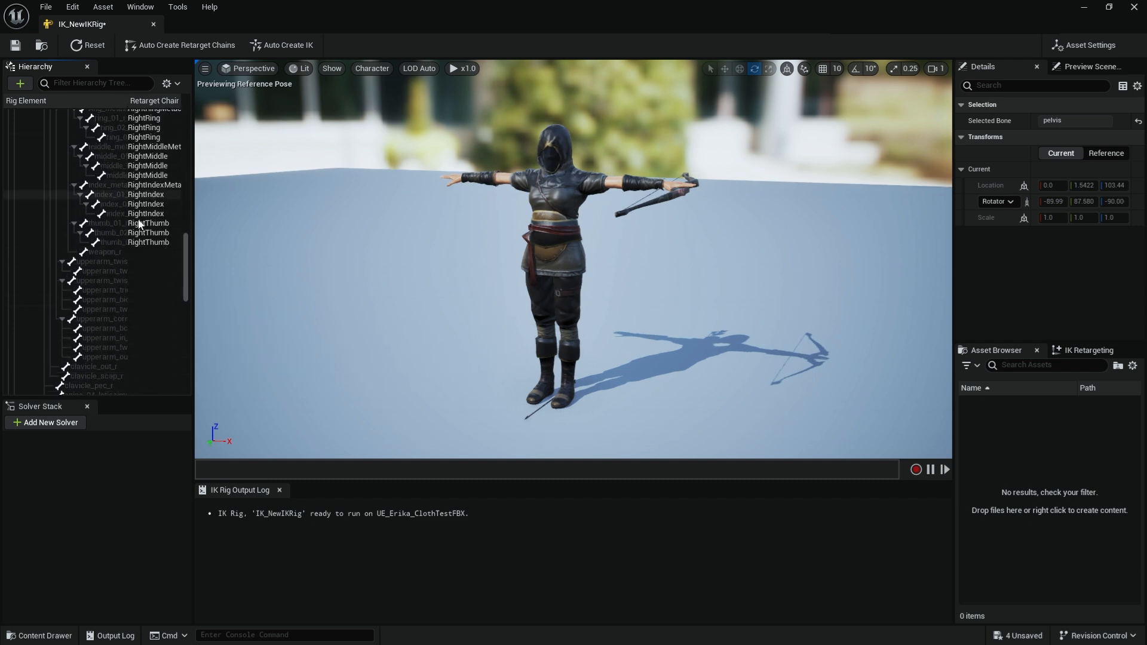
{"action": "scroll", "coordinate": [124, 269], "scroll_direction": "down", "scroll_amount": 13}
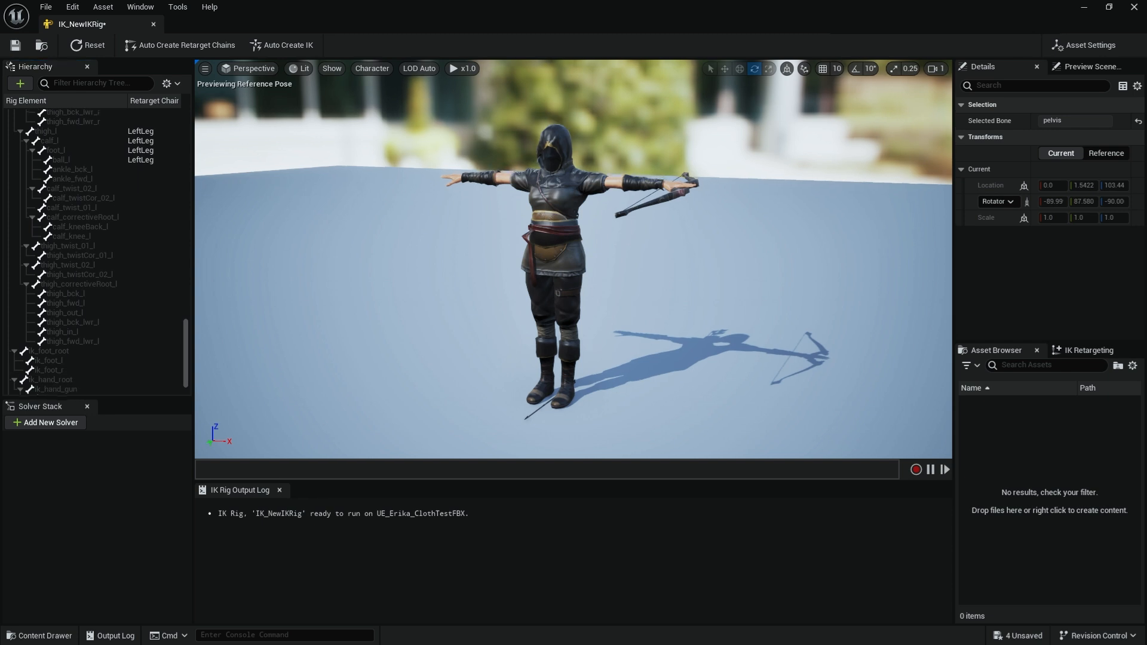
Review the full list of IK retargeting chains, and save and close the IK Rig.
{"action": "left_click", "coordinate": [868, 340]}
{"action": "left_click", "coordinate": [1079, 350]}
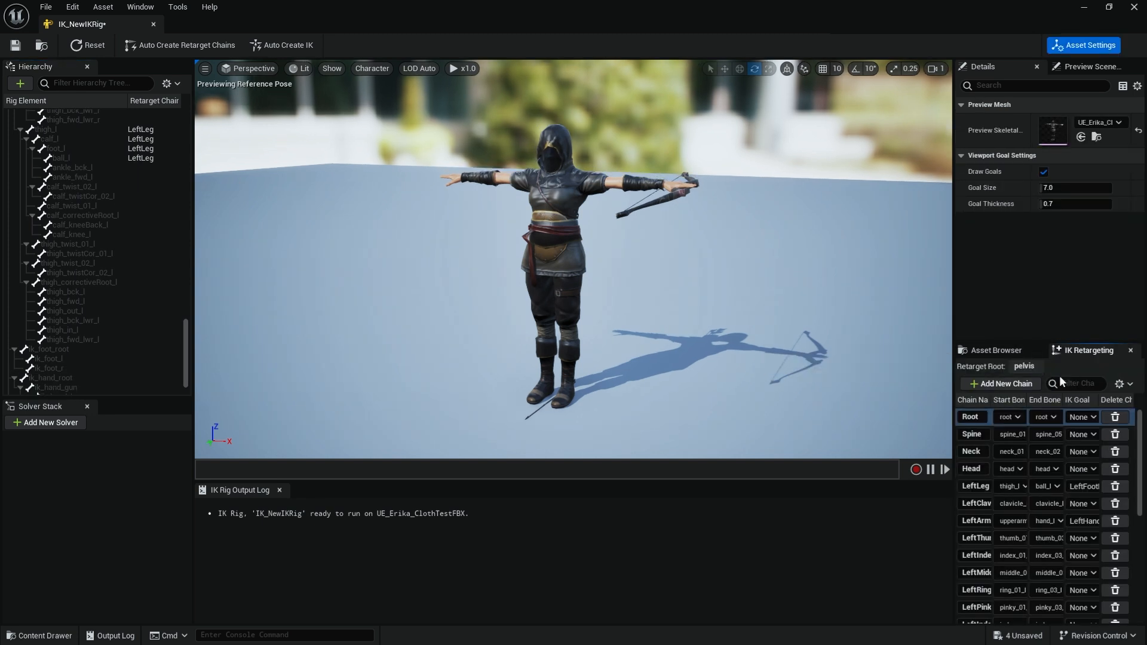
{"action": "scroll", "coordinate": [1031, 508], "scroll_direction": "down", "scroll_amount": 6}
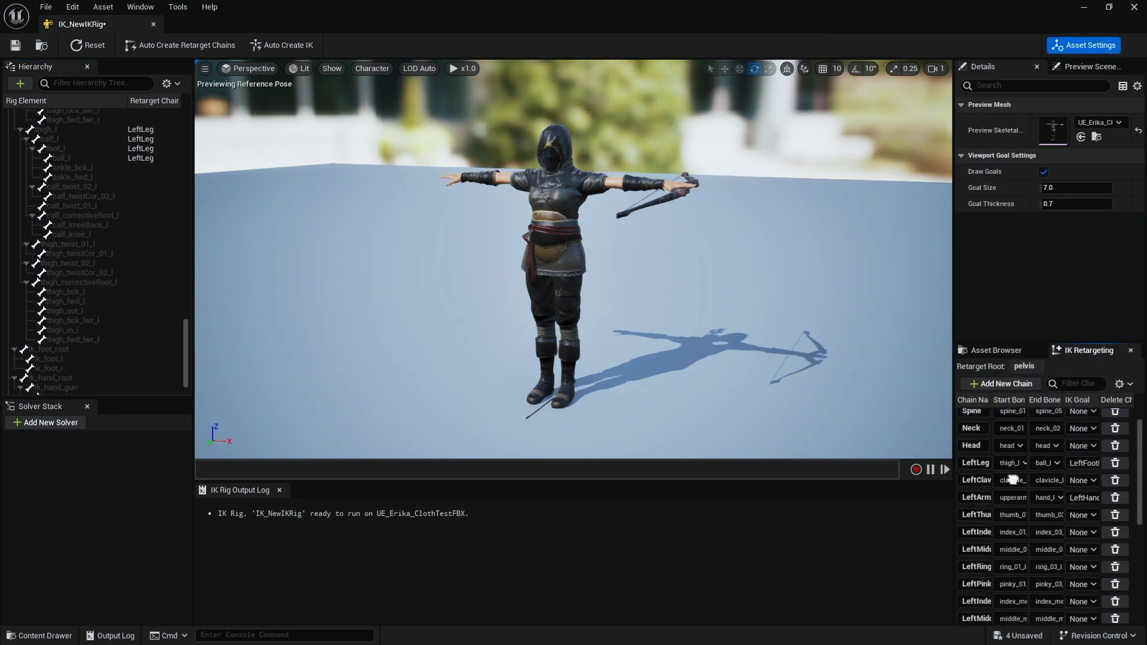
{"action": "scroll", "coordinate": [1037, 504], "scroll_direction": "down", "scroll_amount": 5}
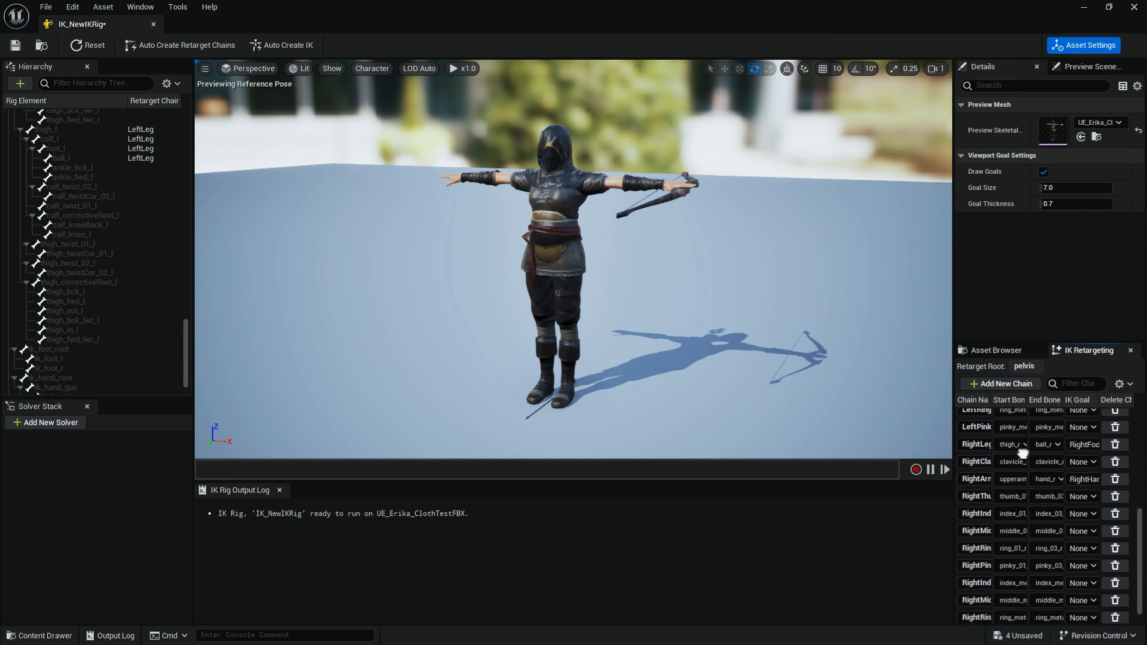
{"action": "scroll", "coordinate": [1038, 446], "scroll_direction": "up", "scroll_amount": 10}
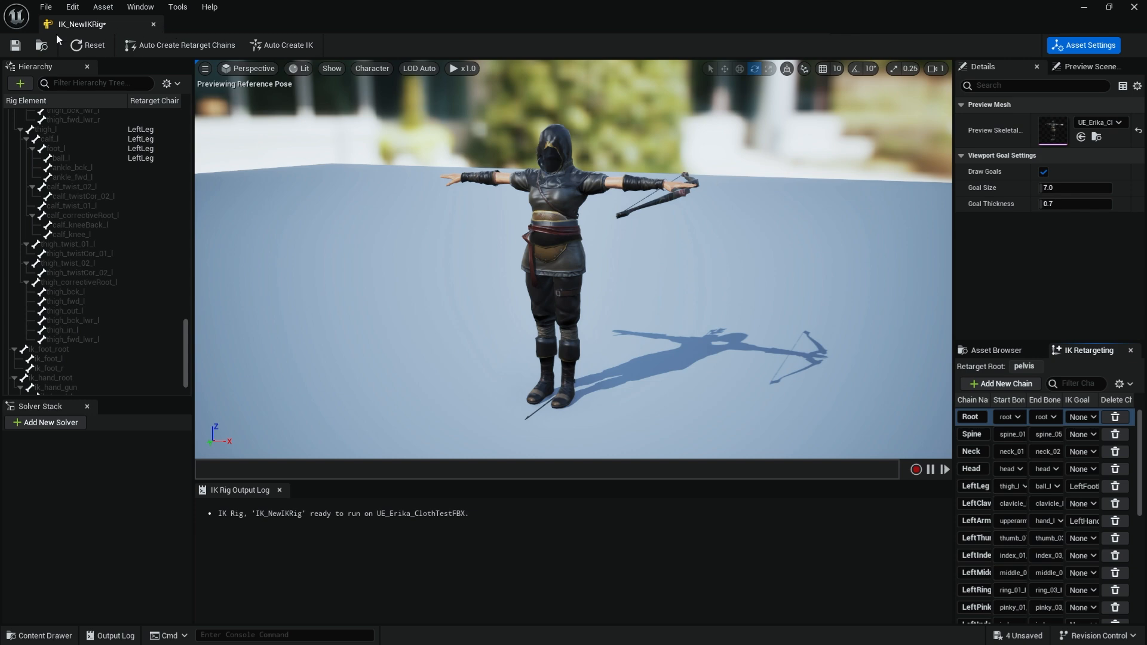
{"action": "left_click", "coordinate": [22, 47]}
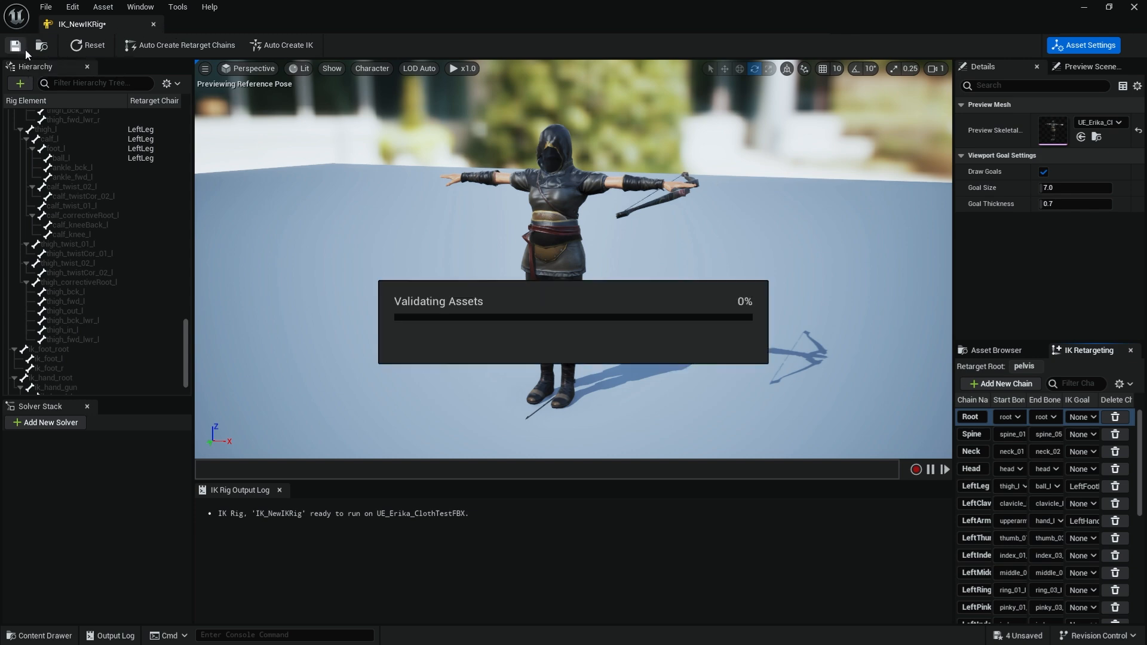
{"action": "left_click", "coordinate": [154, 24]}
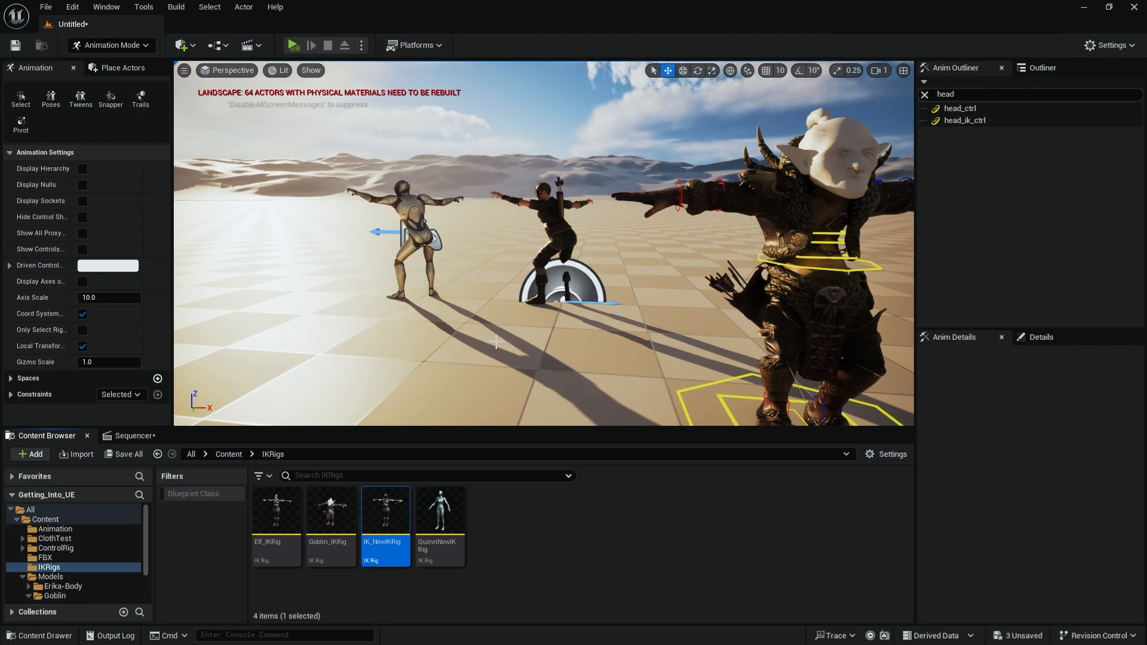
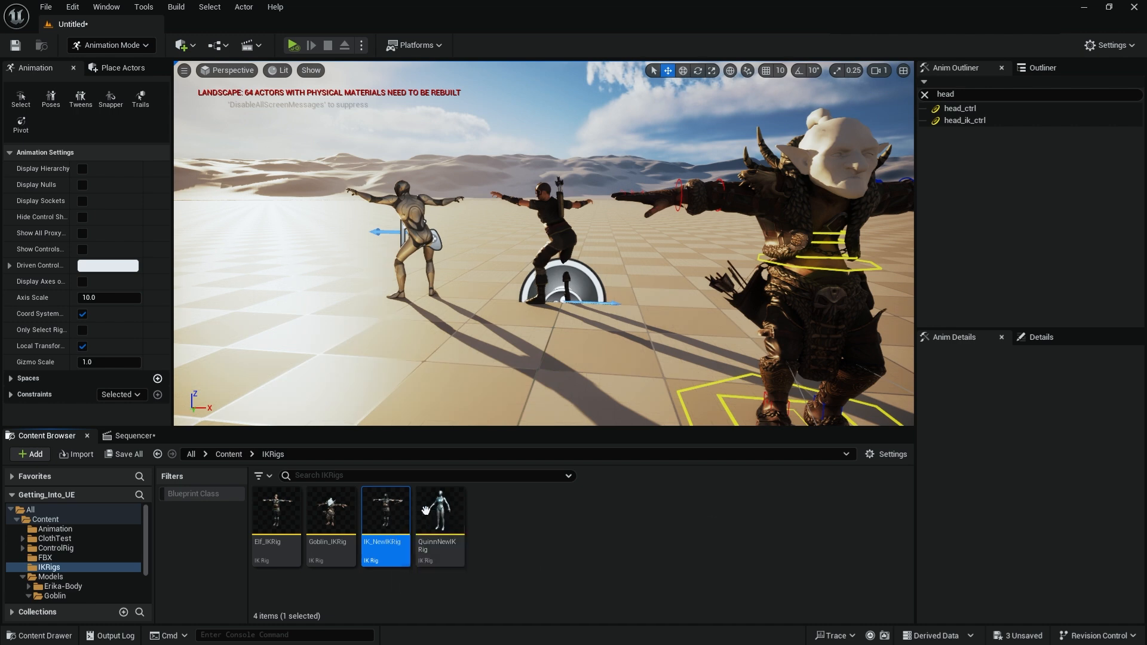
Create an IK Retargeter asset with the default name in Content/IKRigs and open it for editing.
{"action": "right_click", "coordinate": [507, 518]}
{"action": "mouse_move", "coordinate": [572, 276]}
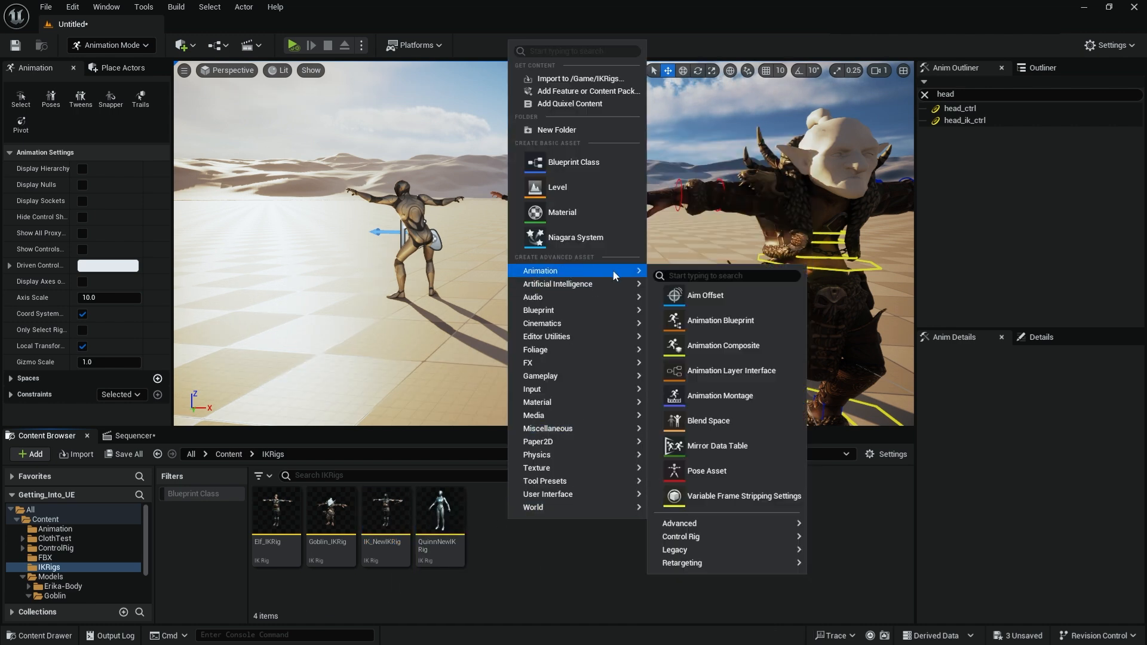
{"action": "mouse_move", "coordinate": [737, 563]}
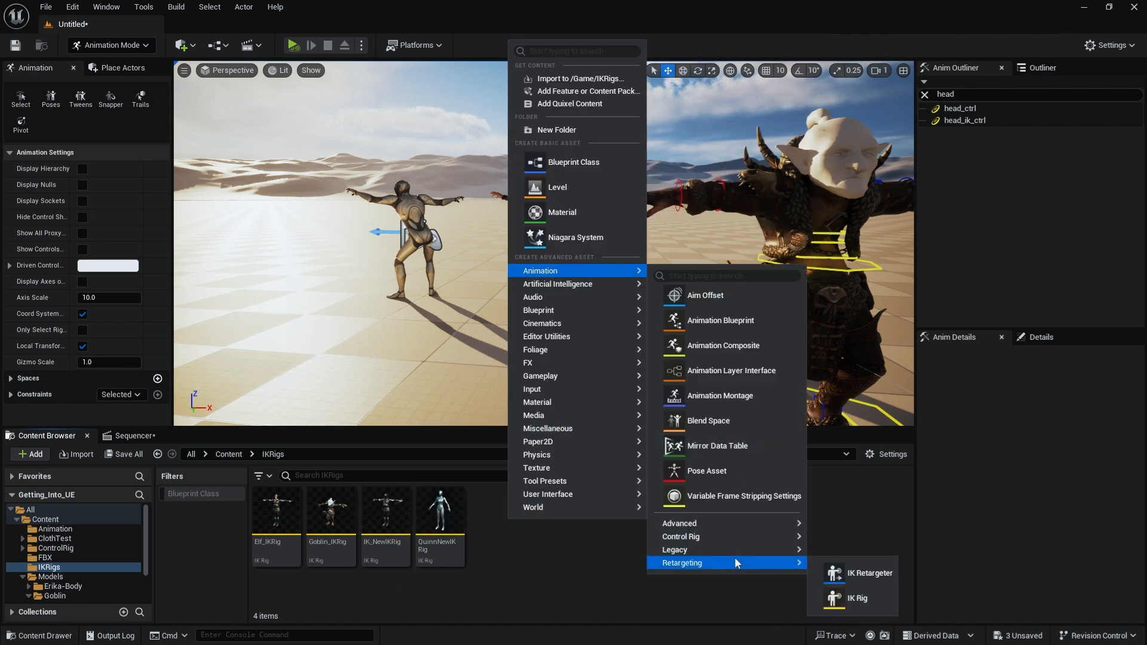
{"action": "mouse_move", "coordinate": [731, 540]}
{"action": "left_click", "coordinate": [854, 569]}
{"action": "key", "text": "Return"}
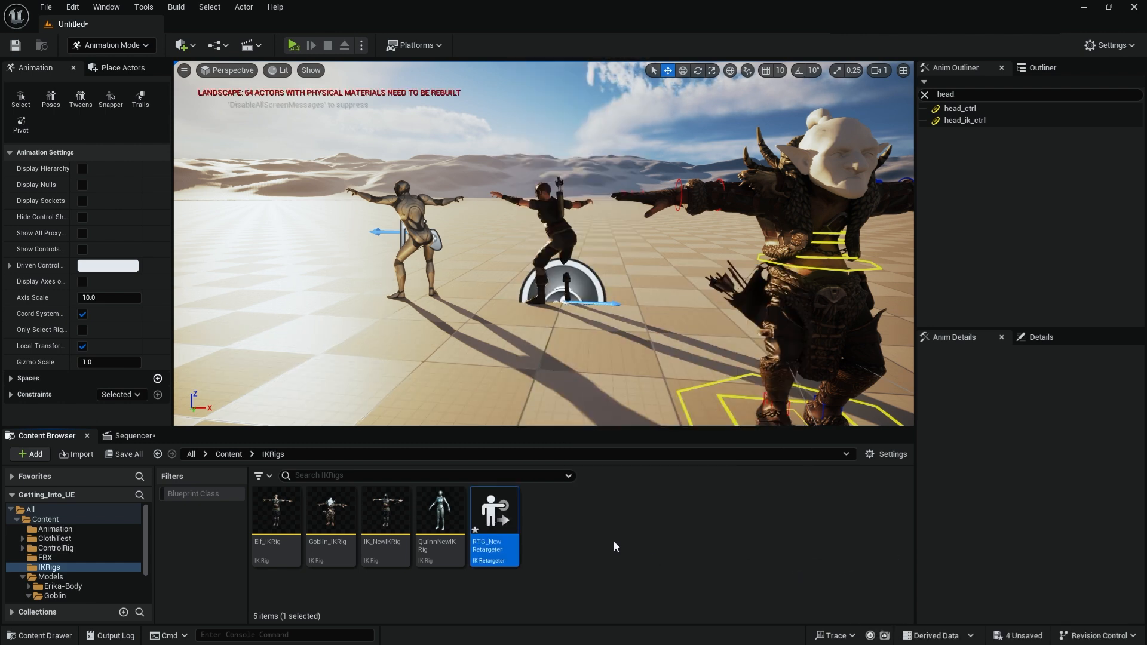
{"action": "double_click", "coordinate": [501, 515]}
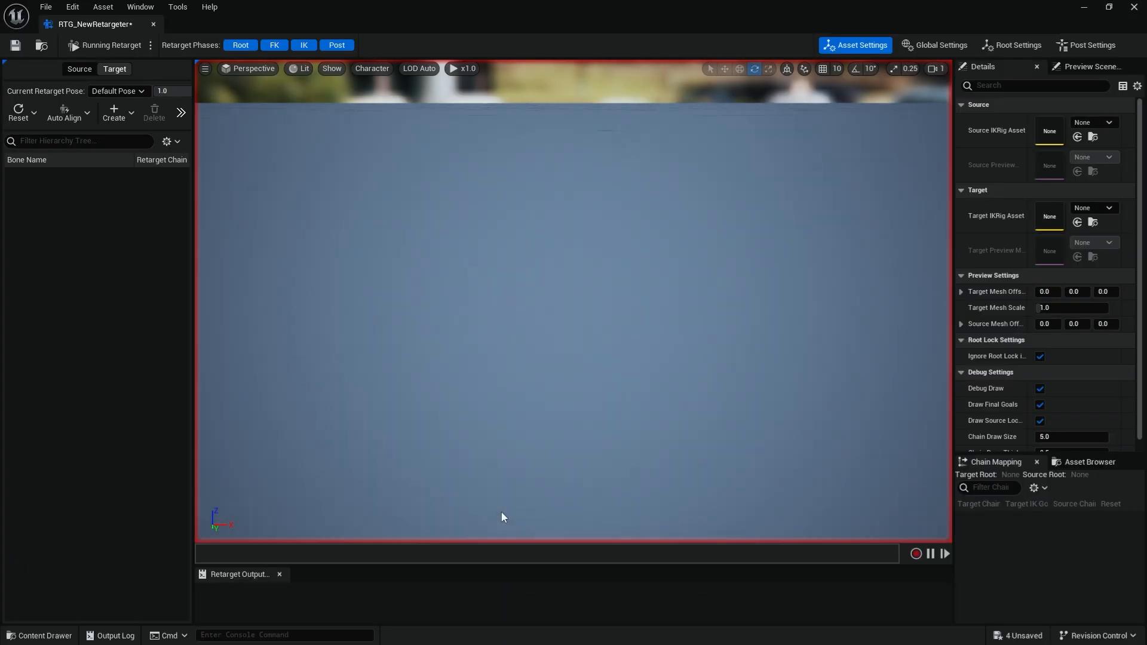
Set the retargeter's source IK Rig asset to IK_NewIKRig.
{"action": "left_click", "coordinate": [1099, 122]}
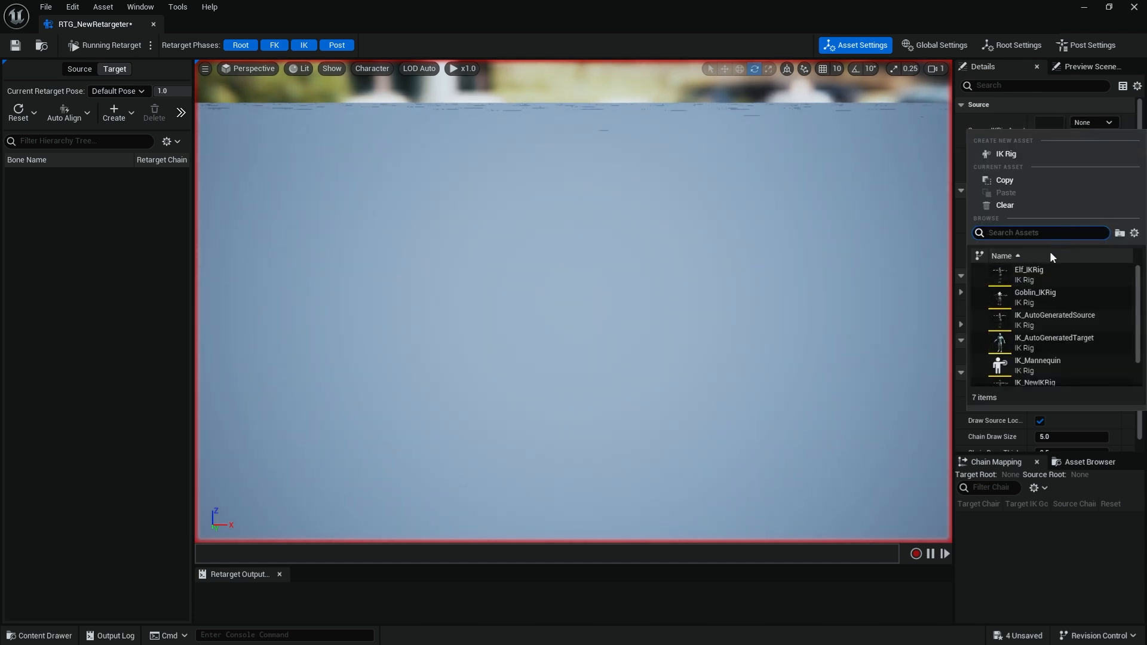
{"action": "scroll", "coordinate": [1037, 348], "scroll_direction": "down", "scroll_amount": 1}
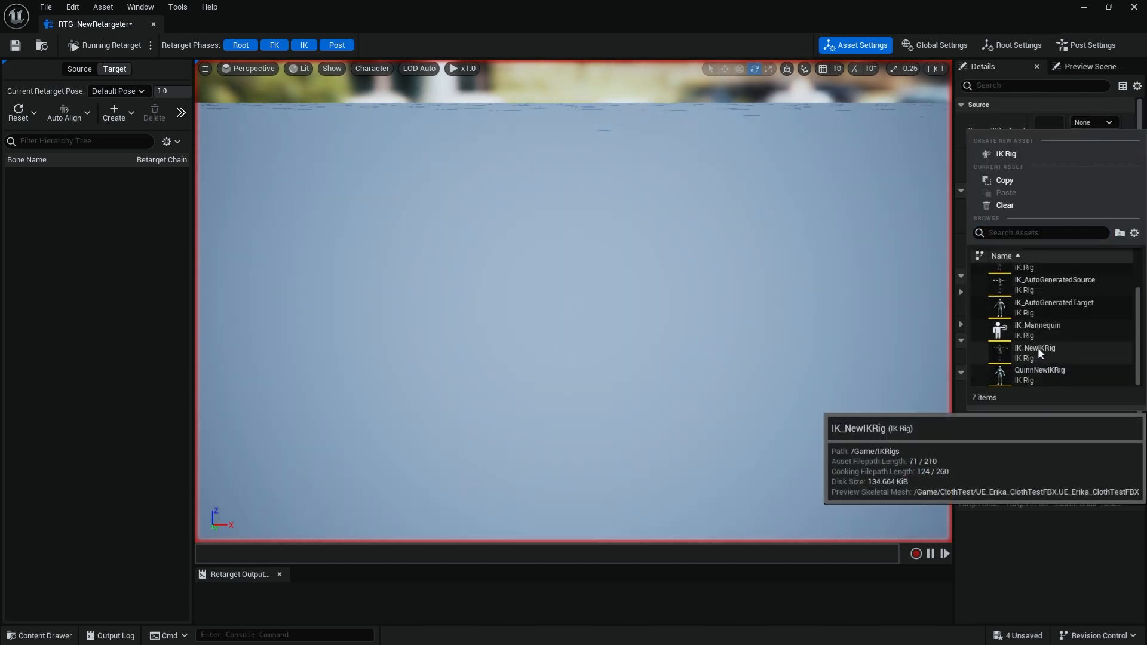
{"action": "left_click", "coordinate": [1049, 347]}
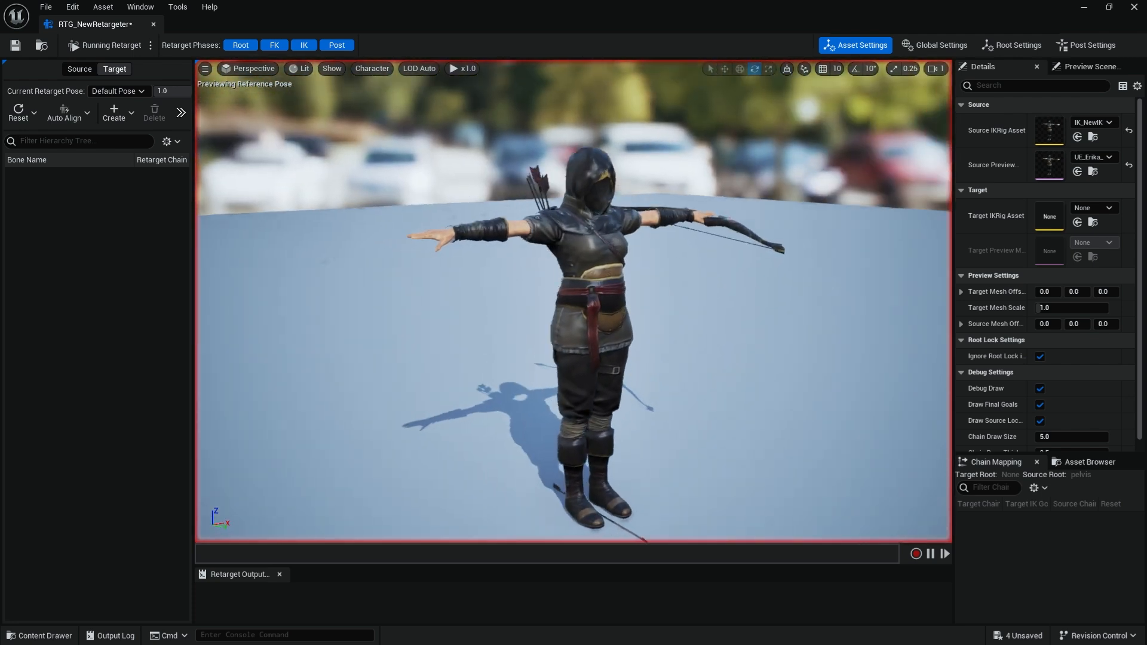
Set the retargeter's target IK Rig asset to Goblin_IKRig.
{"action": "right_click_drag", "start_coordinate": [574, 301], "coordinate": [600, 301]}
{"action": "key", "text": "w"}
{"action": "left_click_drag", "start_coordinate": [634, 201], "coordinate": [637, 217]}
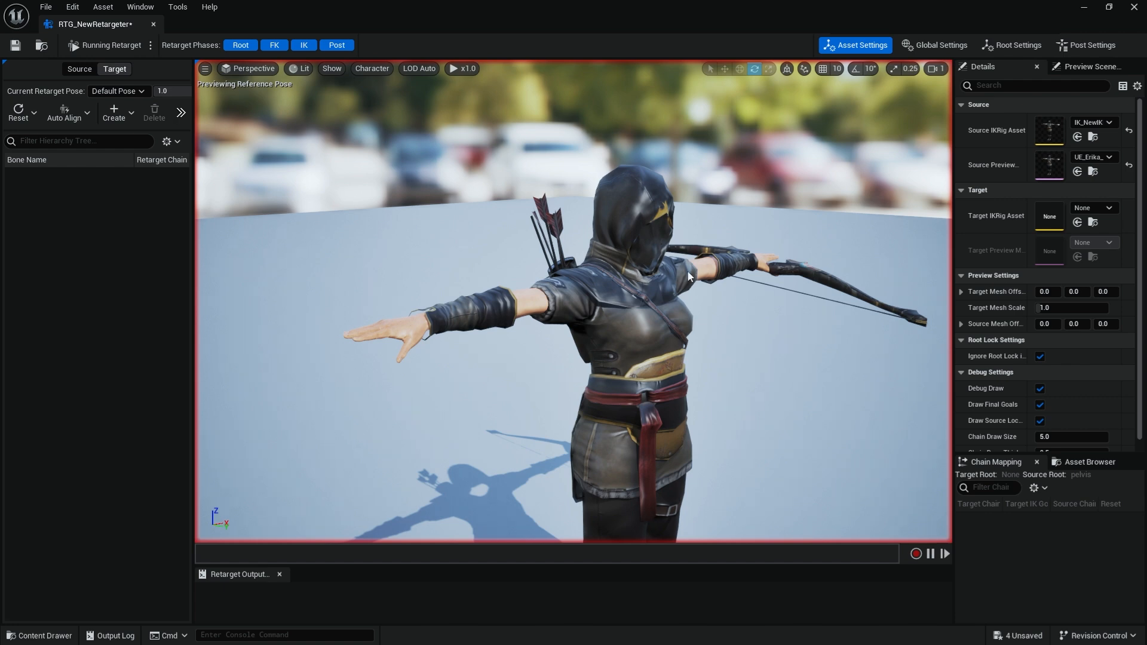
{"action": "left_click_drag", "start_coordinate": [688, 276], "coordinate": [705, 346]}
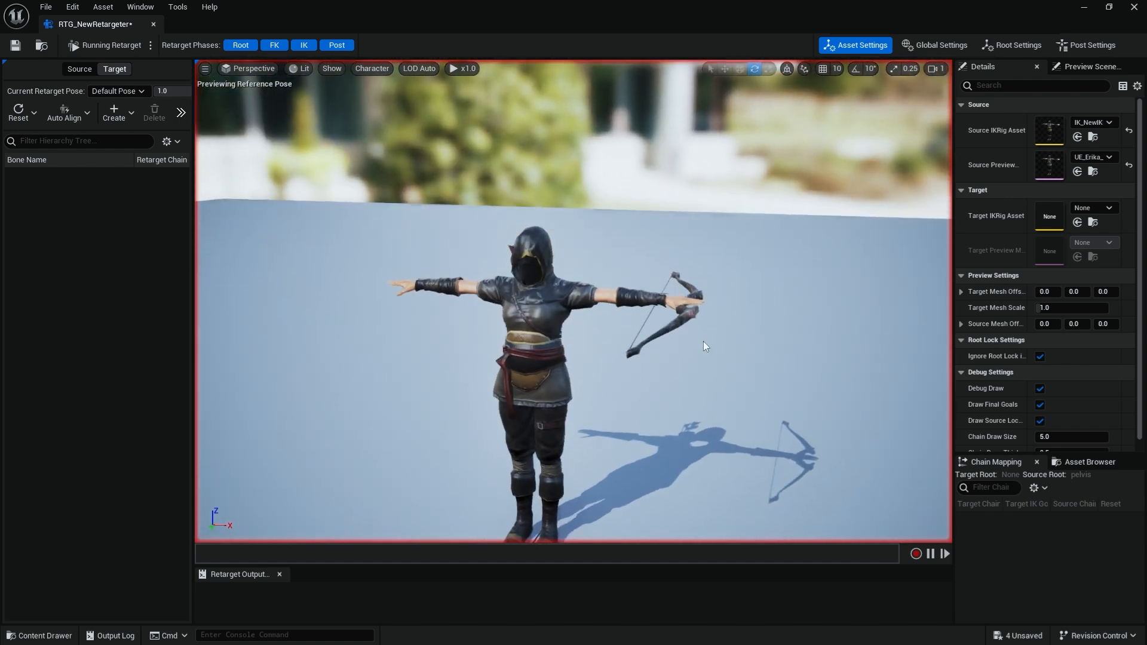
{"action": "middle_click_drag", "start_coordinate": [703, 334], "coordinate": [703, 348]}
{"action": "left_click_drag", "start_coordinate": [704, 347], "coordinate": [821, 325], "text": "alt"}
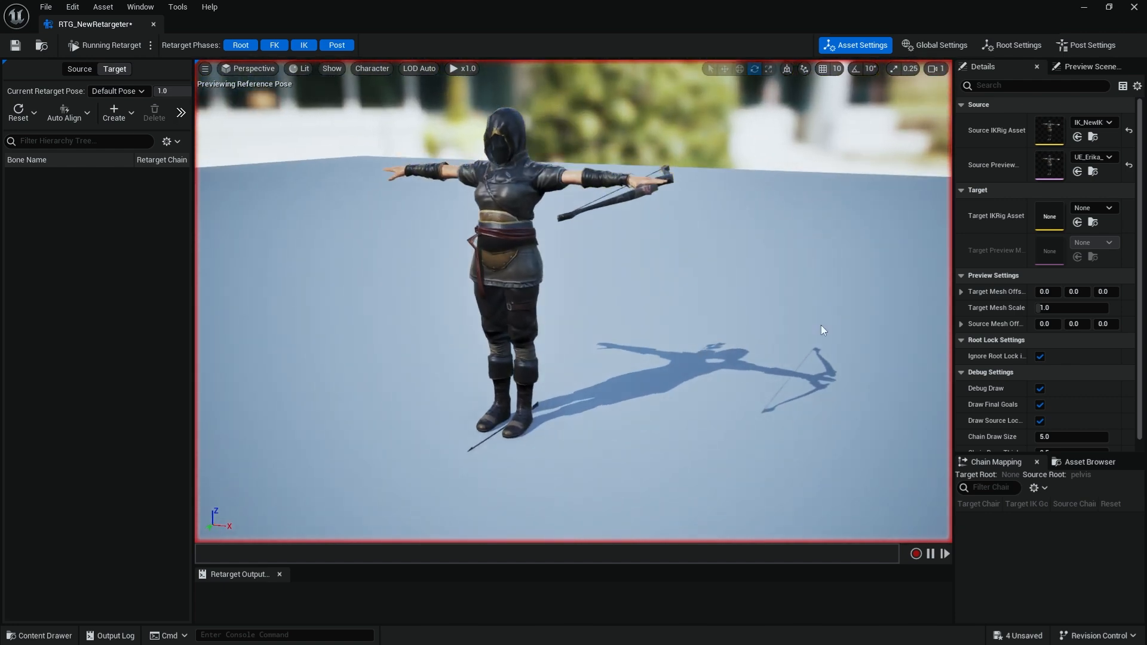
{"action": "left_click", "coordinate": [1103, 209]}
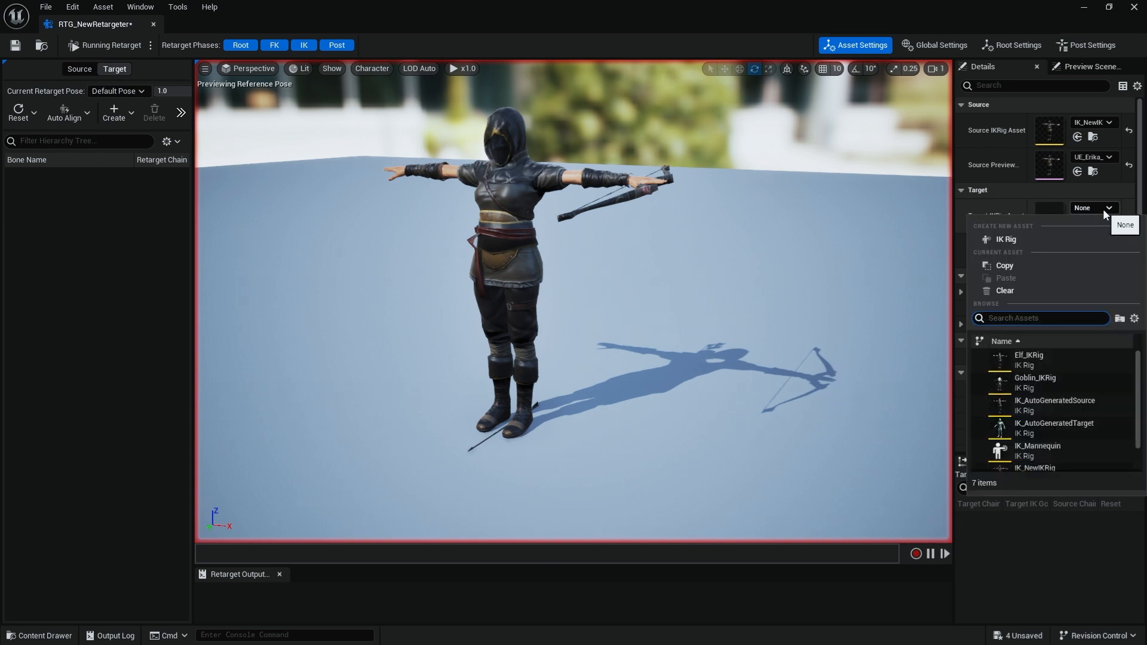
{"action": "left_click", "coordinate": [1052, 379]}
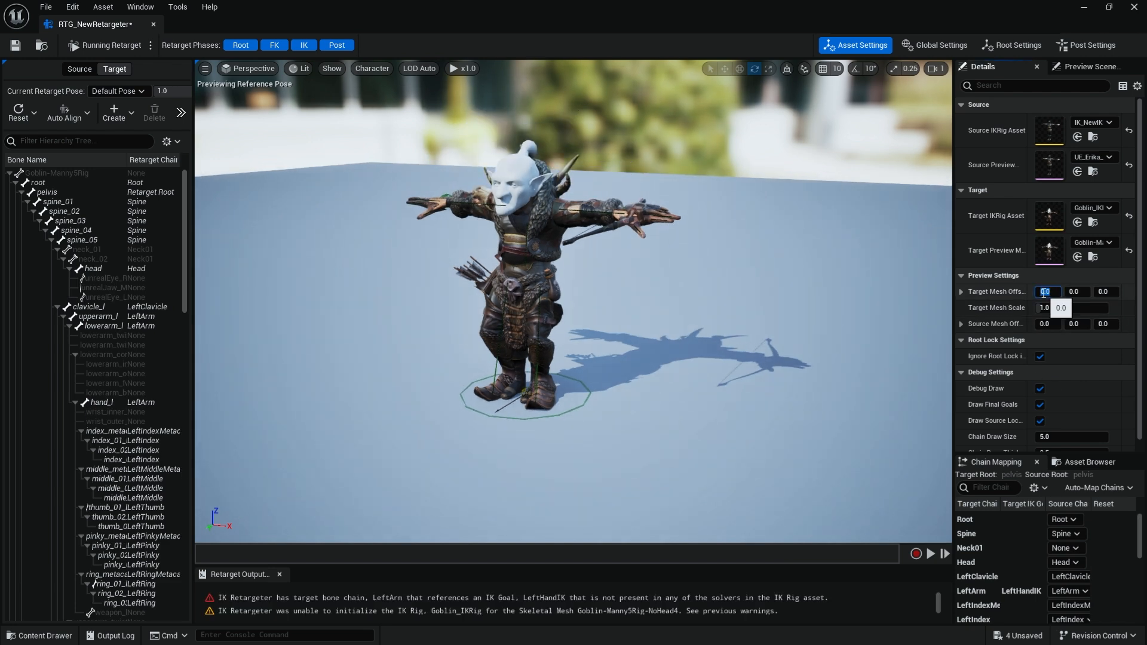
Set the target mesh offset's X value to 150, and increase it to about 224.8 to separate the two characters.
{"action": "left_click", "coordinate": [1044, 293]}
{"action": "type", "text": "150"}
{"action": "key", "text": "Return"}
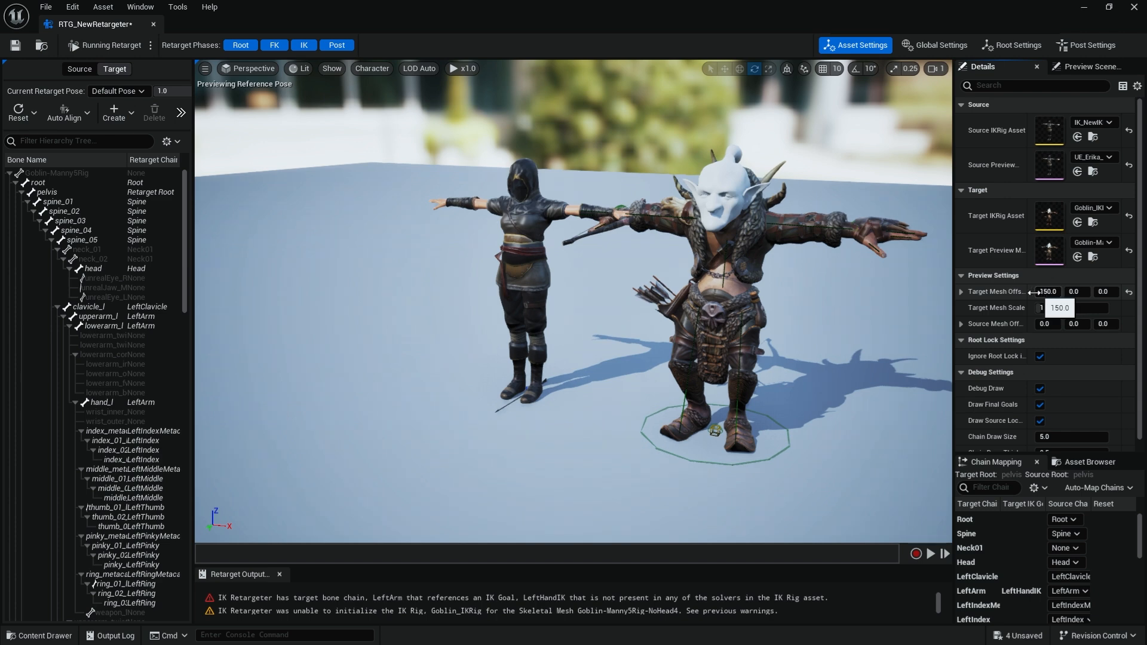
{"action": "left_click_drag", "start_coordinate": [1036, 292], "coordinate": [744, 295]}
{"action": "middle_click_drag", "start_coordinate": [744, 295], "coordinate": [795, 295]}
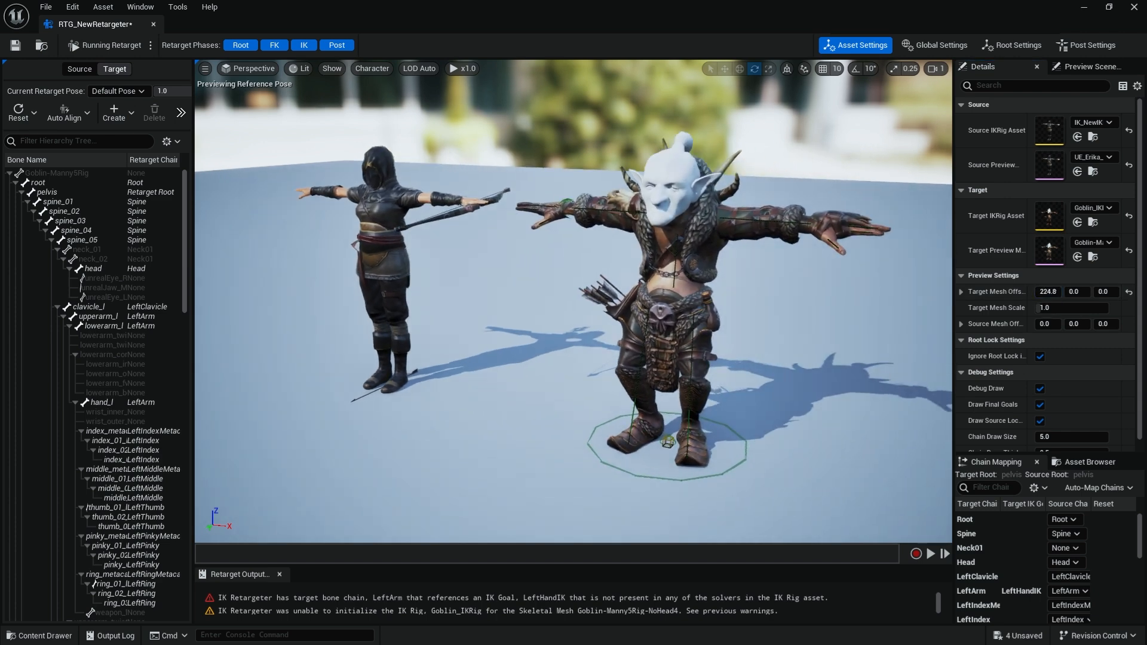
{"action": "left_click_drag", "start_coordinate": [744, 295], "coordinate": [735, 272], "text": "alt"}
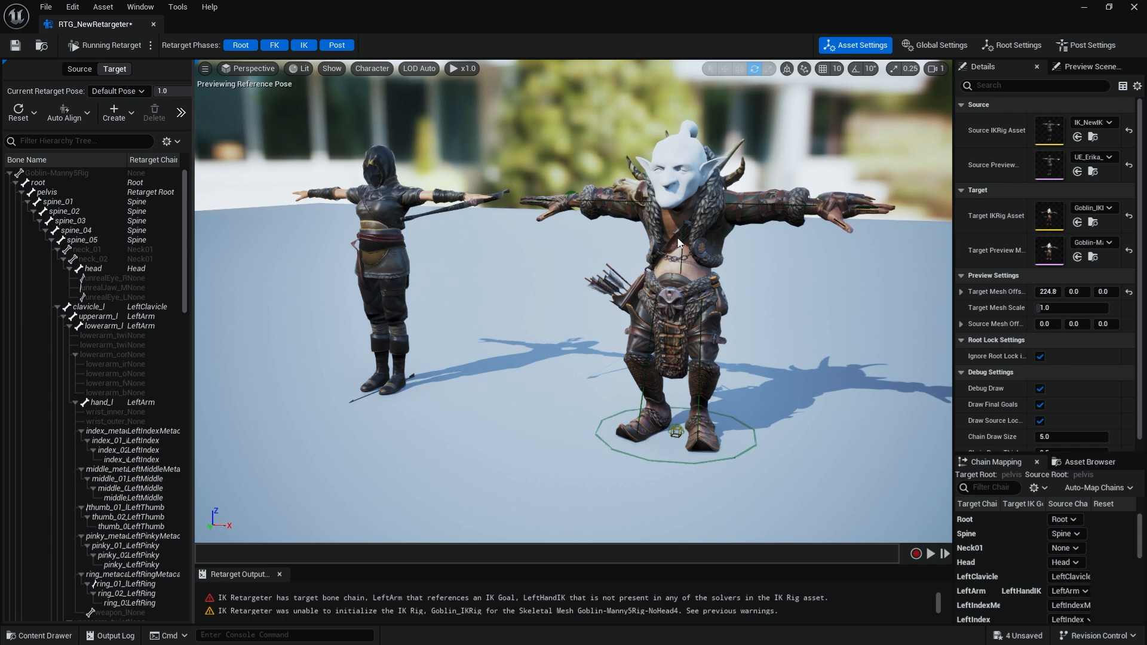
Map the goblin's Neck01 target chain to the source chain Neck.
{"action": "left_click", "coordinate": [1067, 549]}
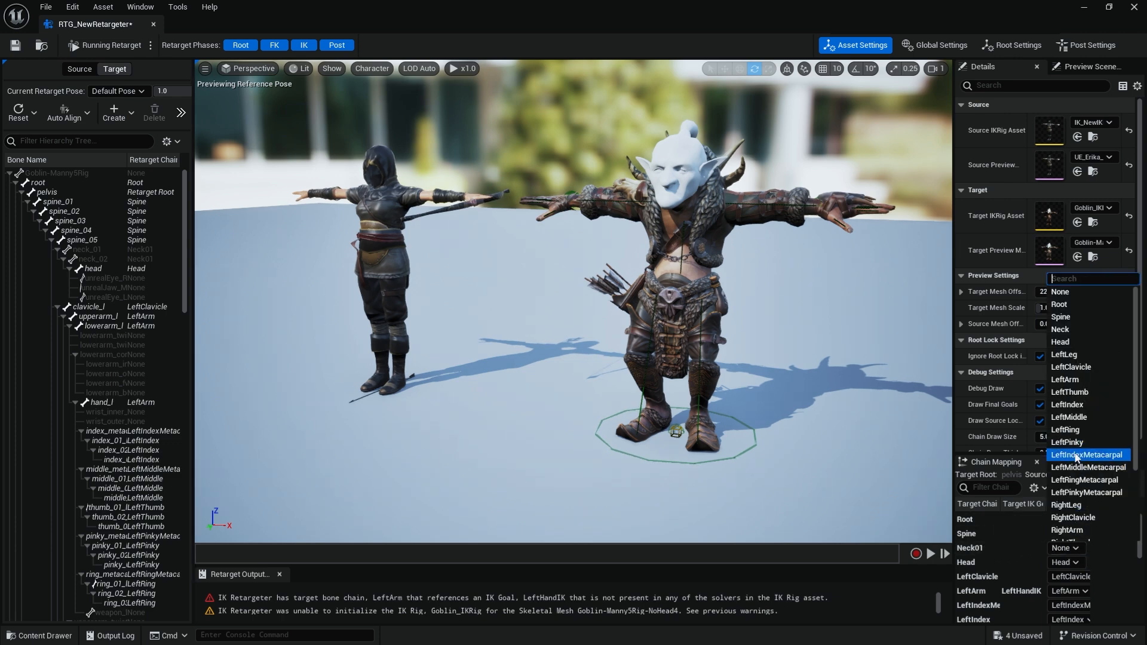
{"action": "scroll", "coordinate": [1068, 323], "scroll_direction": "down", "scroll_amount": 5}
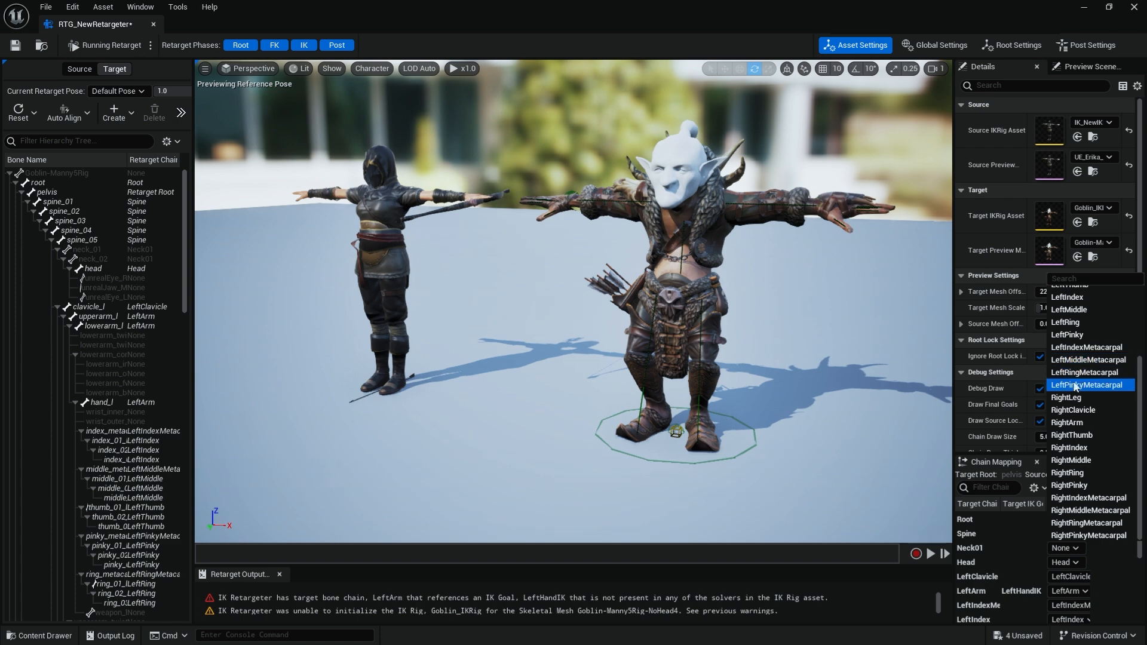
{"action": "scroll", "coordinate": [1054, 479], "scroll_direction": "up", "scroll_amount": 5}
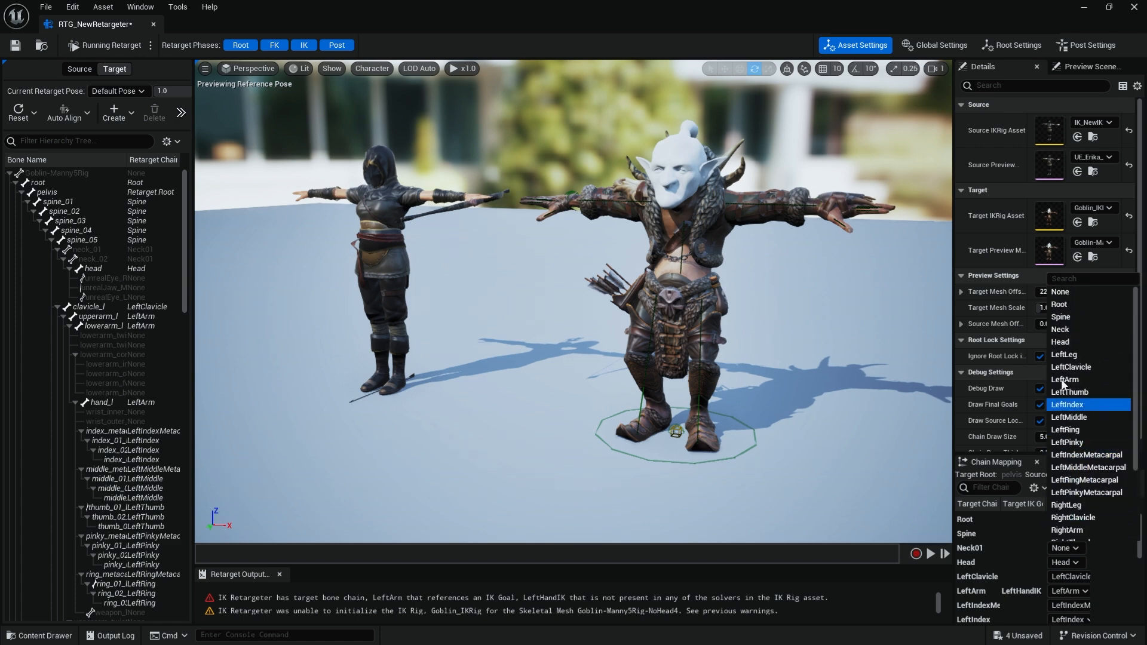
{"action": "left_click", "coordinate": [1060, 337]}
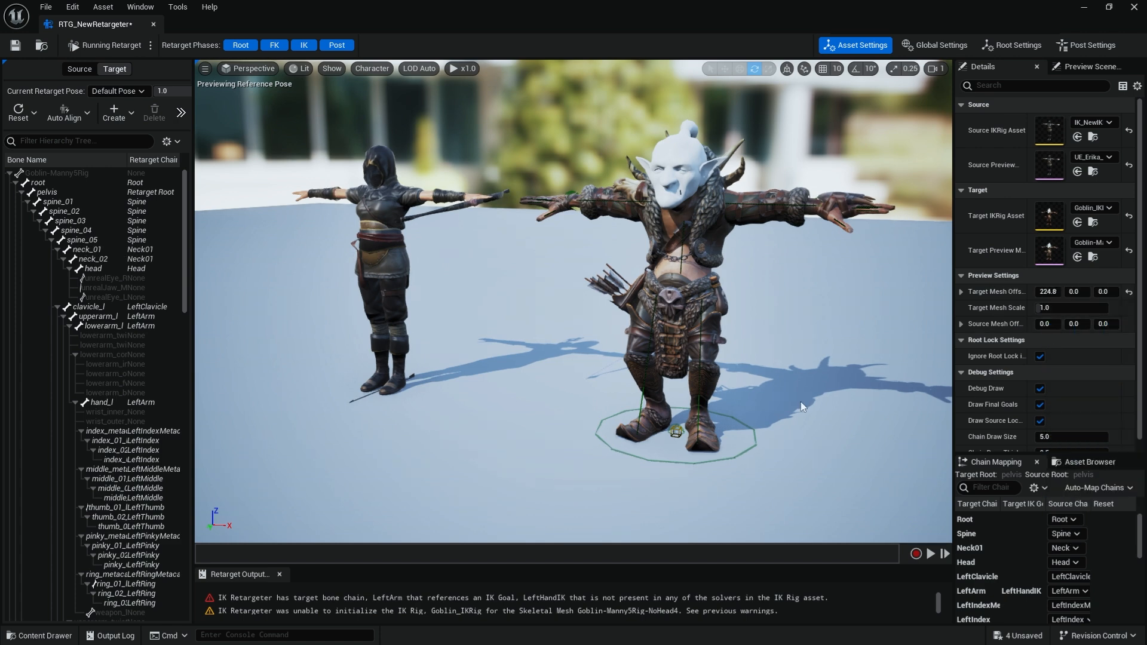
Switch the retargeter from running the retarget to Edit Retarget Pose mode.
{"action": "left_click_drag", "start_coordinate": [622, 338], "coordinate": [583, 338], "text": "alt"}
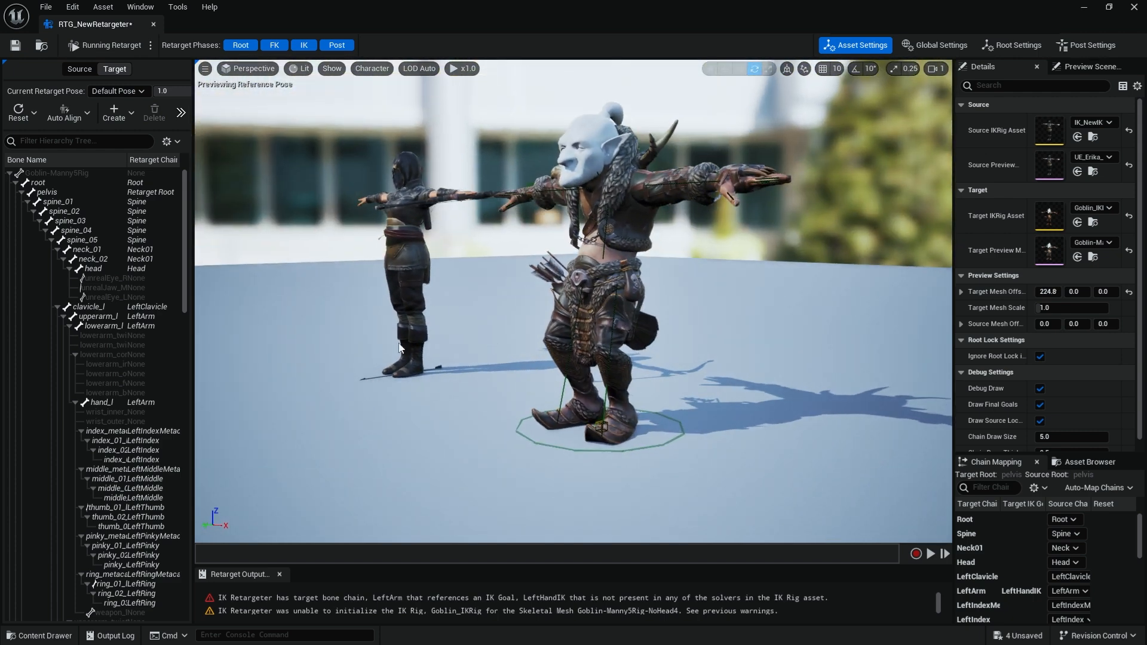
{"action": "left_click_drag", "start_coordinate": [396, 278], "coordinate": [460, 281], "text": "alt"}
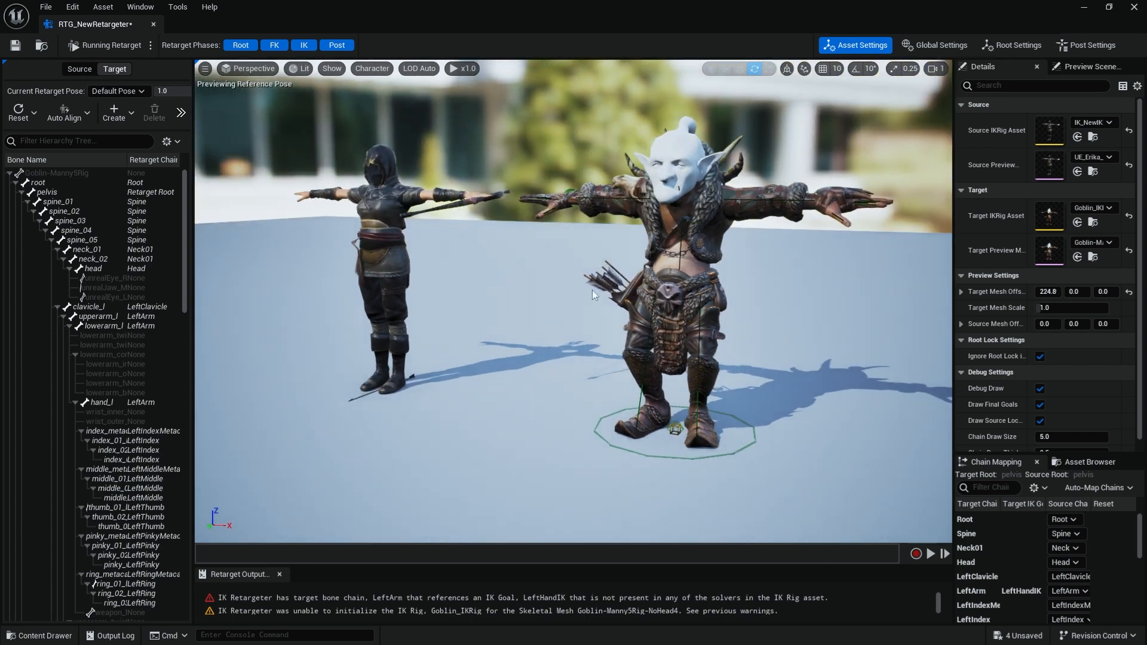
{"action": "left_click", "coordinate": [88, 114]}
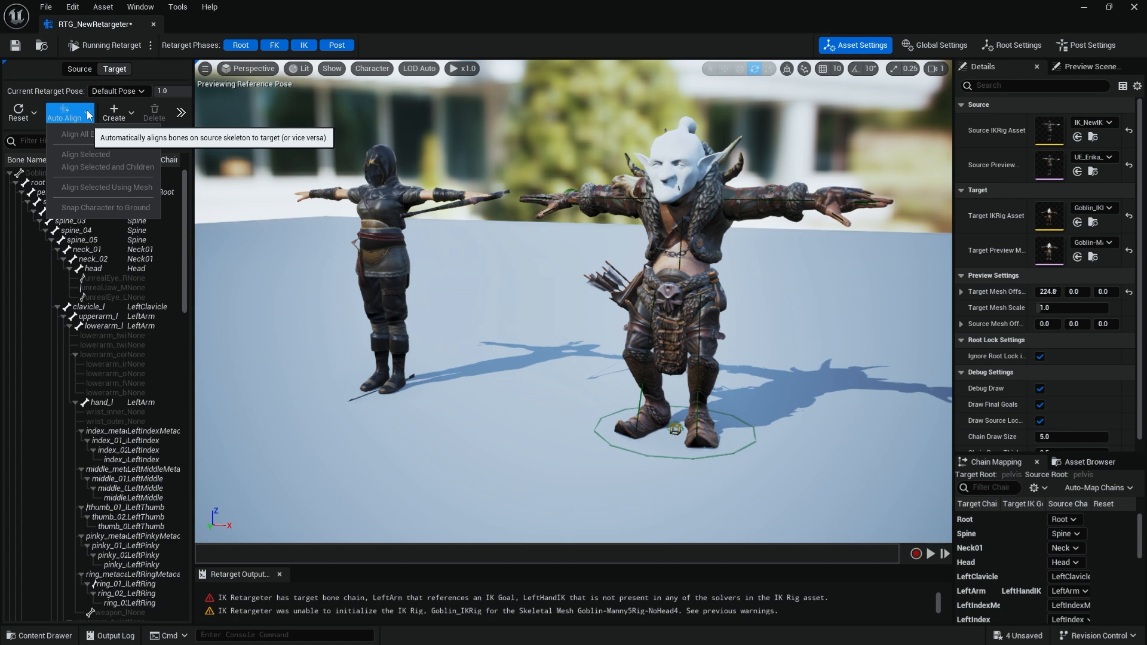
{"action": "left_click", "coordinate": [88, 114]}
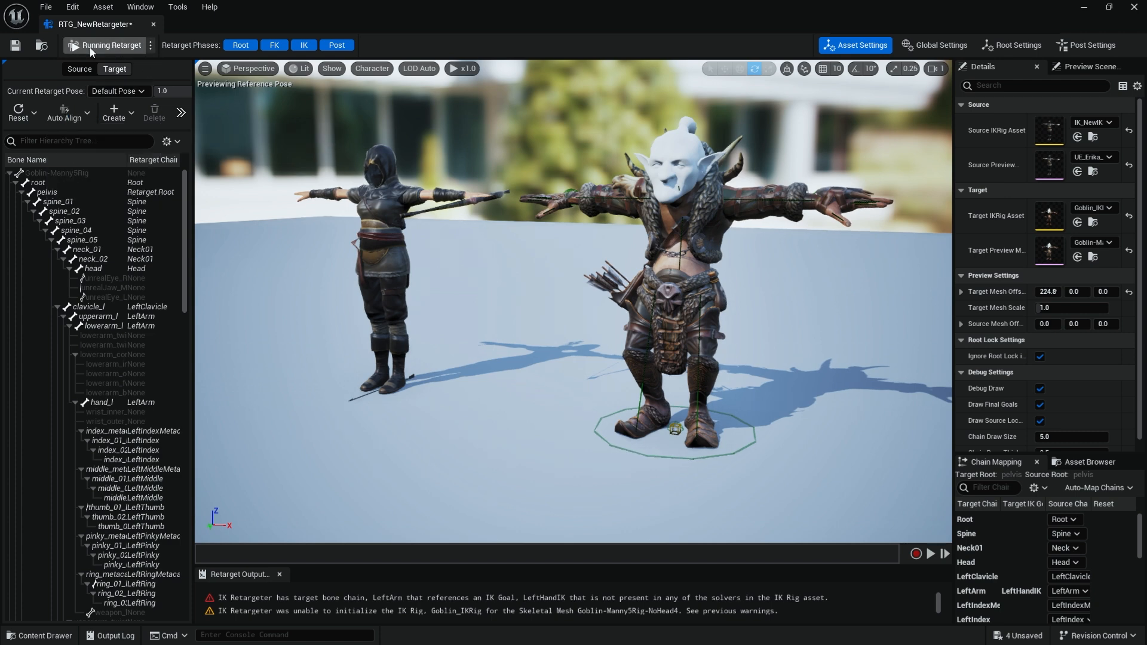
{"action": "left_click", "coordinate": [150, 47]}
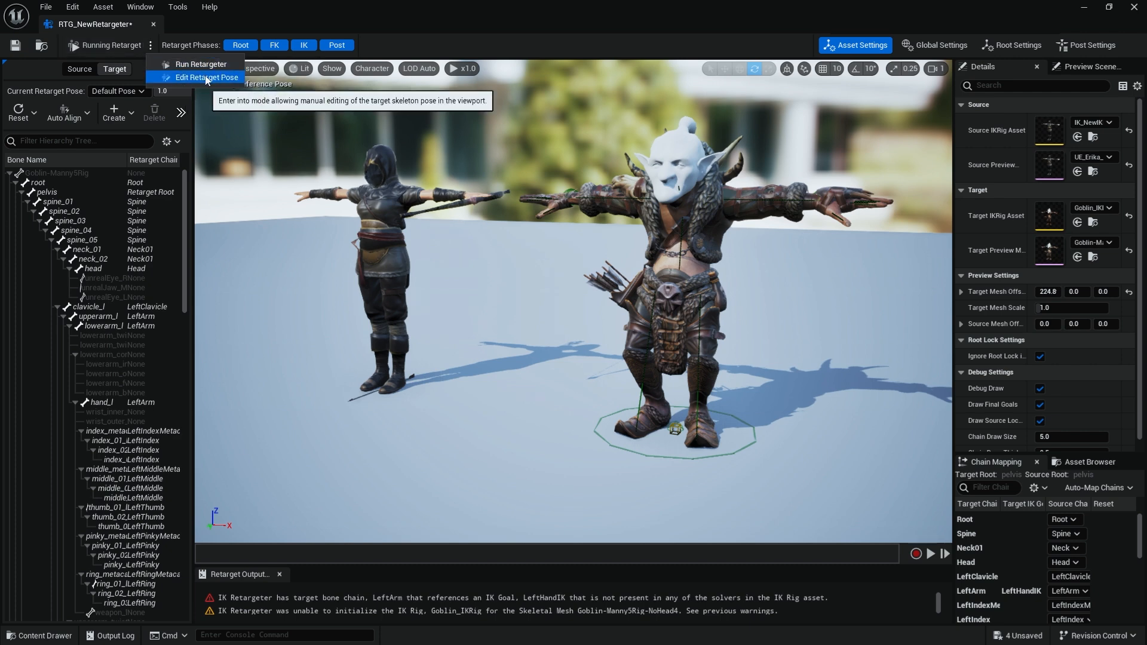
{"action": "left_click", "coordinate": [205, 78]}
Auto-align all of the goblin's bones to the source skeleton and inspect the pose from several angles.
{"action": "left_click", "coordinate": [87, 114]}
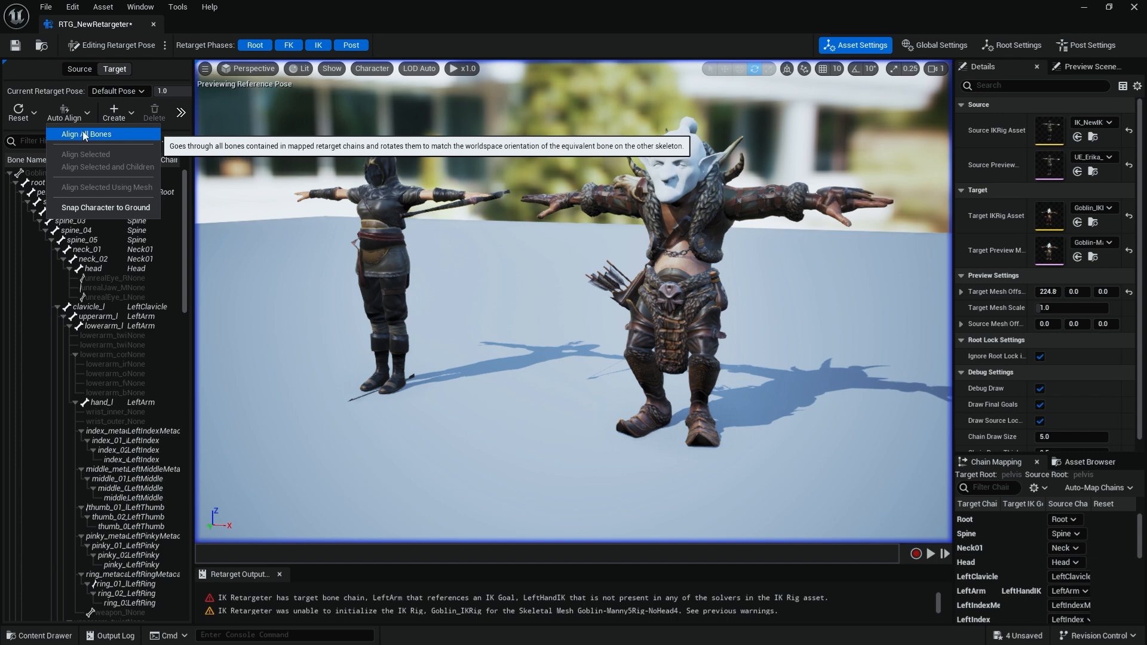
{"action": "left_click", "coordinate": [84, 136]}
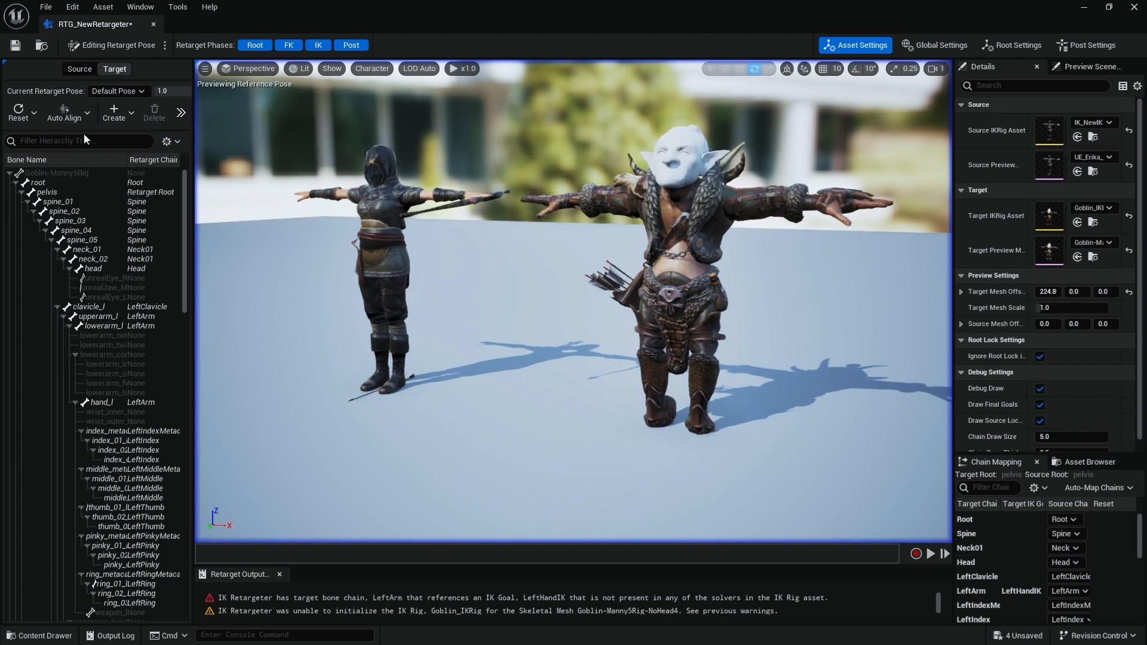
{"action": "left_click_drag", "start_coordinate": [717, 359], "coordinate": [513, 293]}
{"action": "mouse_move", "coordinate": [503, 221]}
{"action": "left_mouse_down", "text": "alt"}
{"action": "mouse_move", "coordinate": [675, 227]}
{"action": "mouse_move", "coordinate": [510, 219]}
{"action": "left_mouse_up", "text": "alt"}
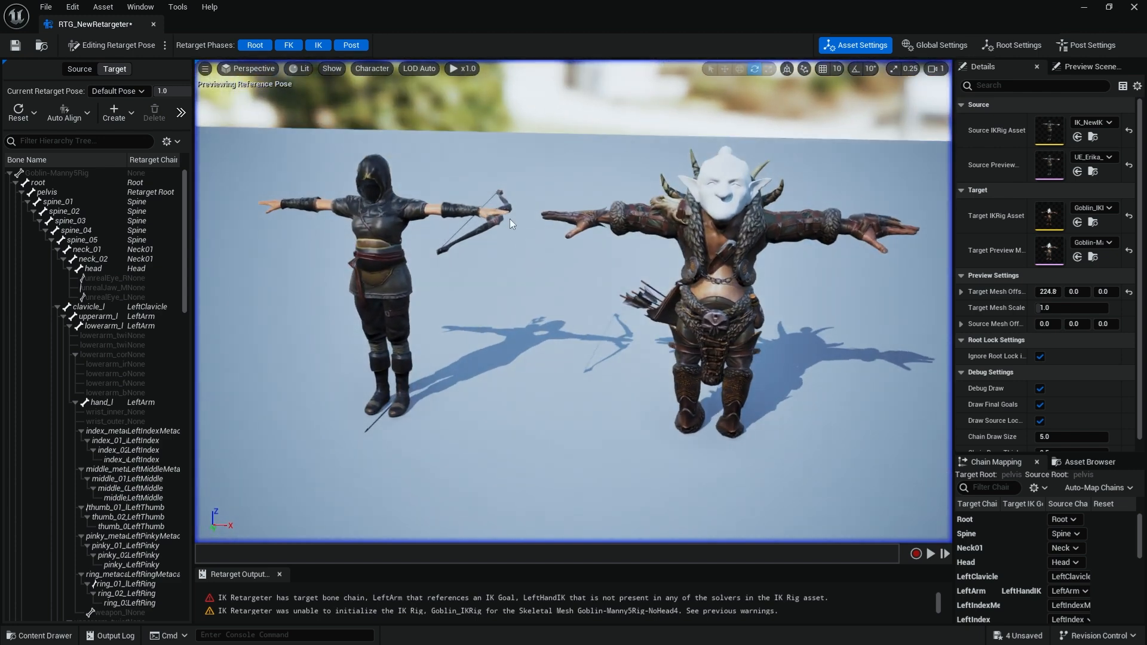
{"action": "left_click_drag", "start_coordinate": [631, 240], "coordinate": [576, 250], "text": "alt"}
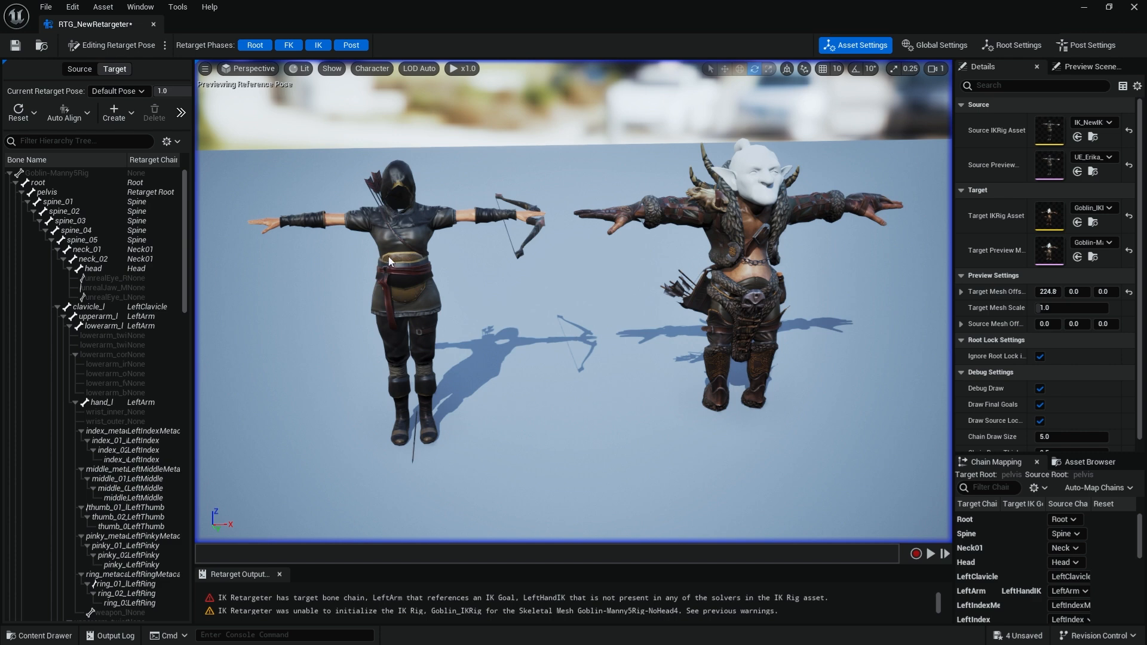
{"action": "left_click_drag", "start_coordinate": [619, 334], "coordinate": [592, 336], "text": "alt"}
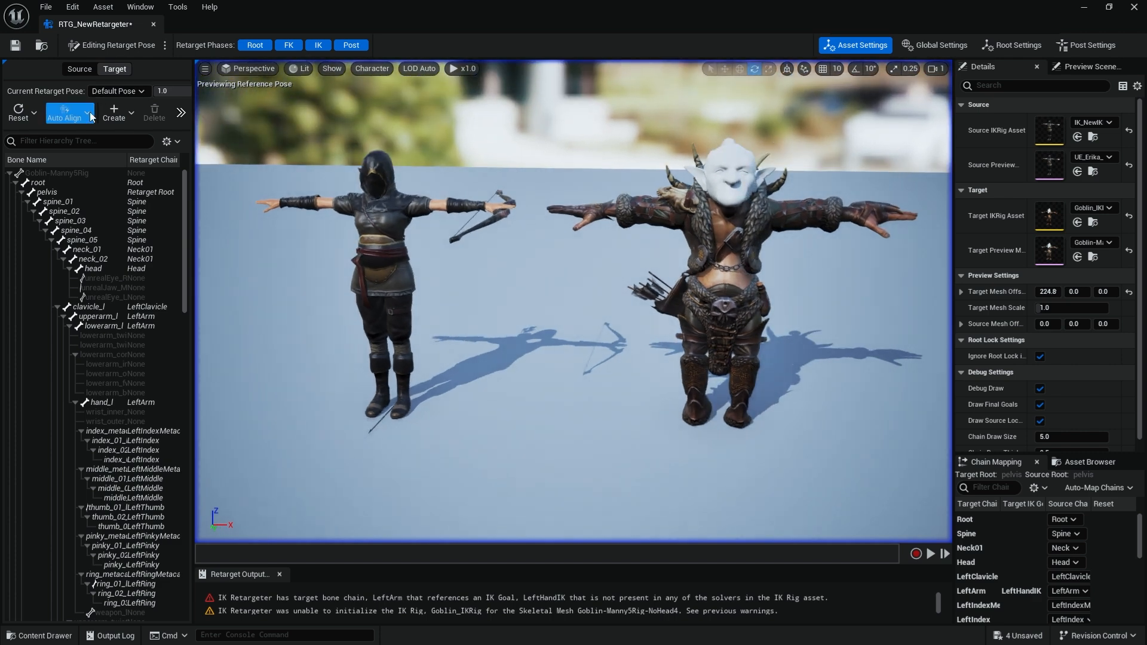
{"action": "left_click_drag", "start_coordinate": [589, 295], "coordinate": [564, 289], "text": "alt"}
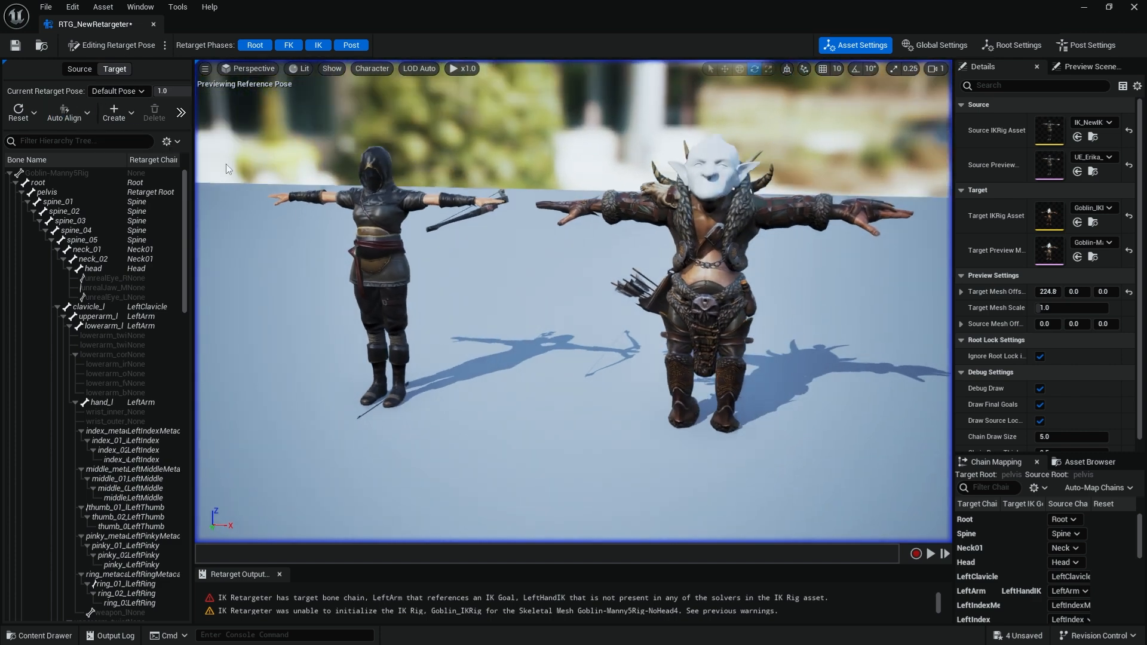
Reset all bones of the goblin's retarget pose to the reference pose.
{"action": "left_click", "coordinate": [23, 118]}
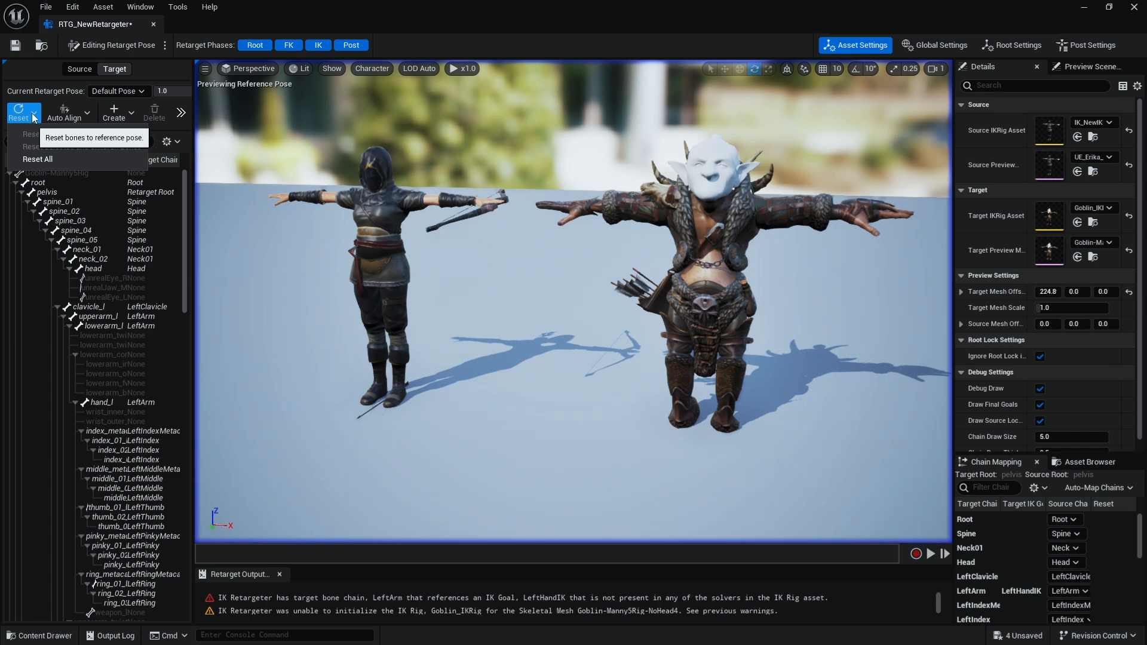
{"action": "left_click", "coordinate": [42, 159]}
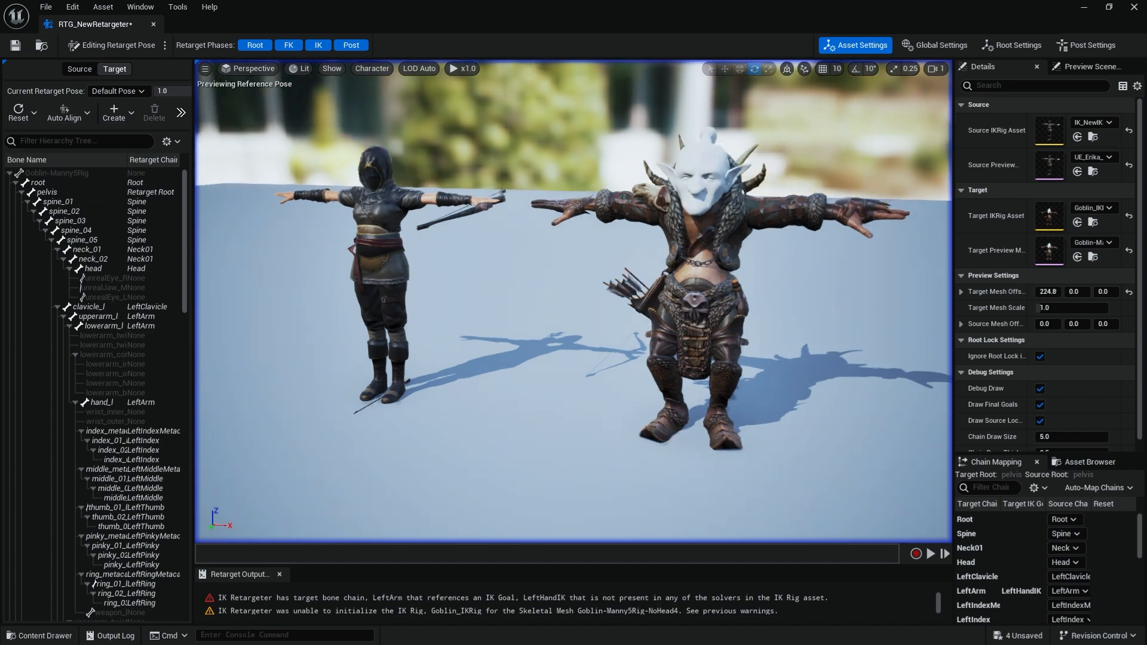
{"action": "left_click_drag", "start_coordinate": [647, 277], "coordinate": [546, 217], "text": "alt"}
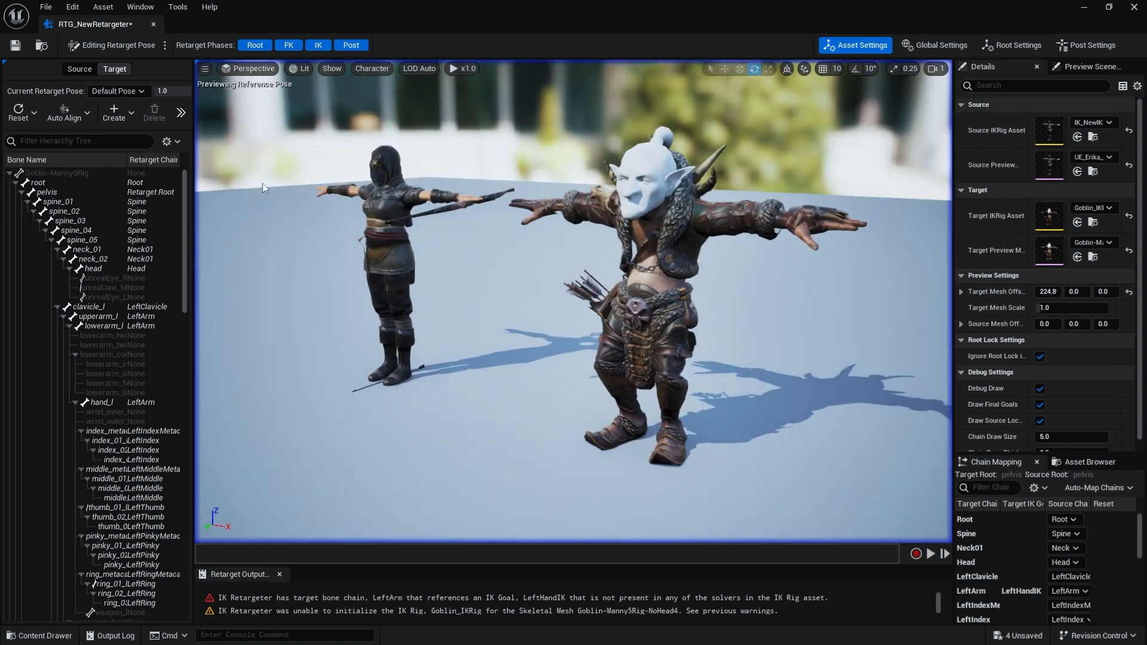
Apply Align All Bones to the goblin again so its pose matches Erika's.
{"action": "left_click", "coordinate": [86, 112]}
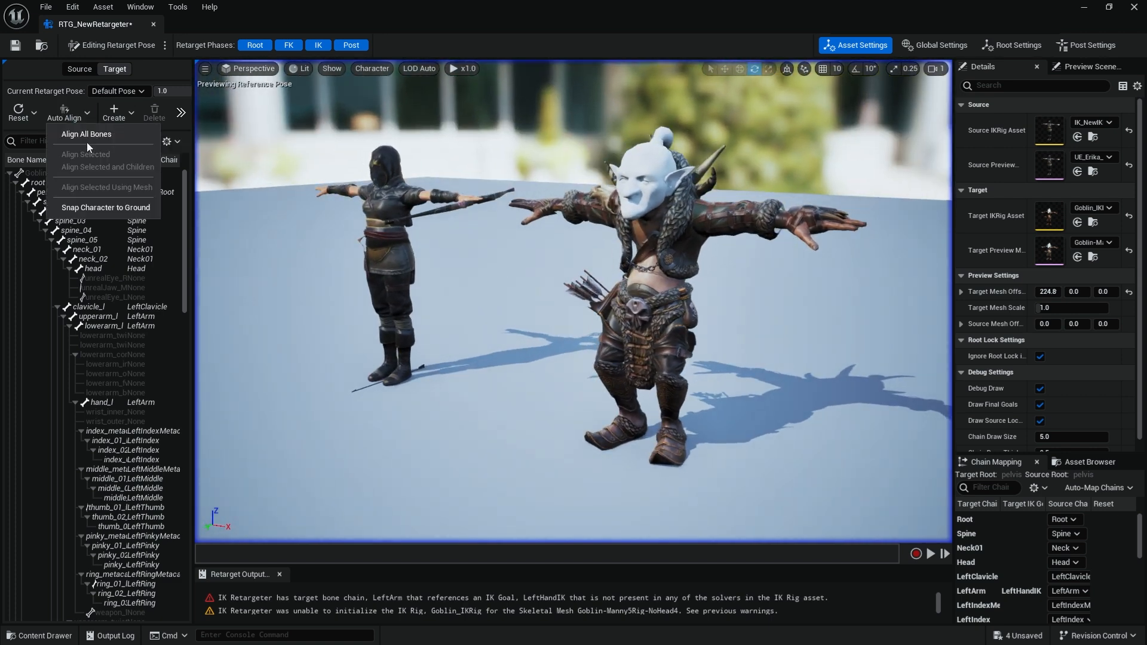
{"action": "left_click", "coordinate": [87, 137]}
{"action": "left_click_drag", "start_coordinate": [478, 335], "coordinate": [430, 330], "text": "alt"}
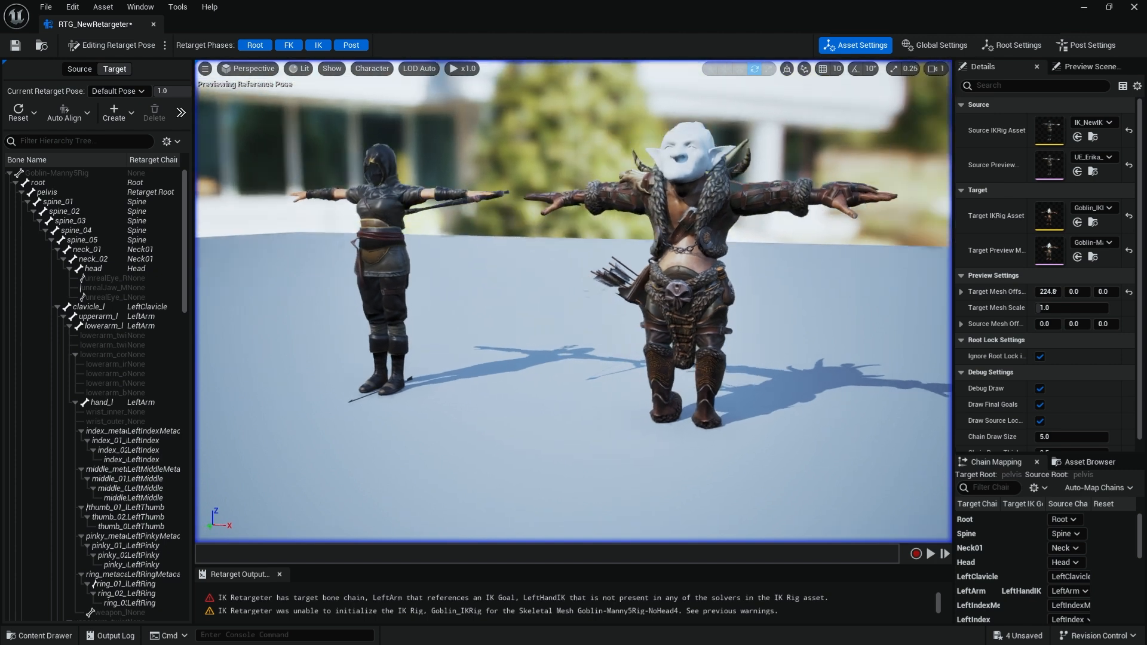
{"action": "left_click_drag", "start_coordinate": [651, 353], "coordinate": [651, 385], "text": "alt"}
{"action": "scroll", "coordinate": [651, 353], "scroll_direction": "up", "scroll_amount": 4}
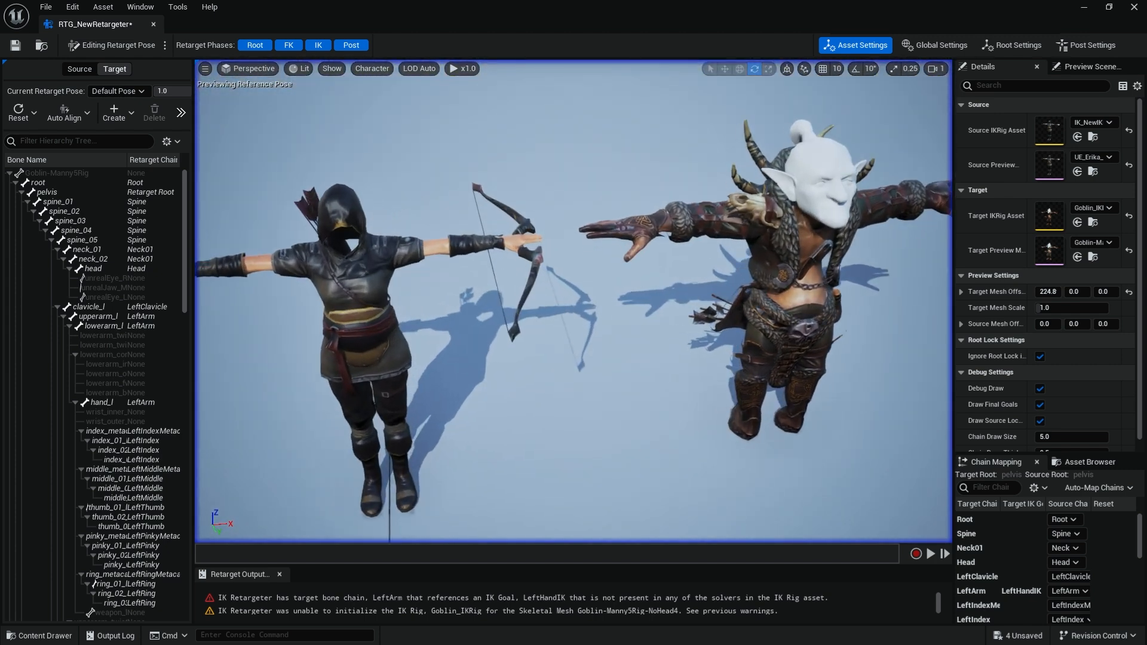
Draw the full bone hierarchy on both characters and set the bone draw size to 0.5.
{"action": "key", "text": "w"}
{"action": "right_click_drag", "start_coordinate": [399, 115], "coordinate": [422, 83]}
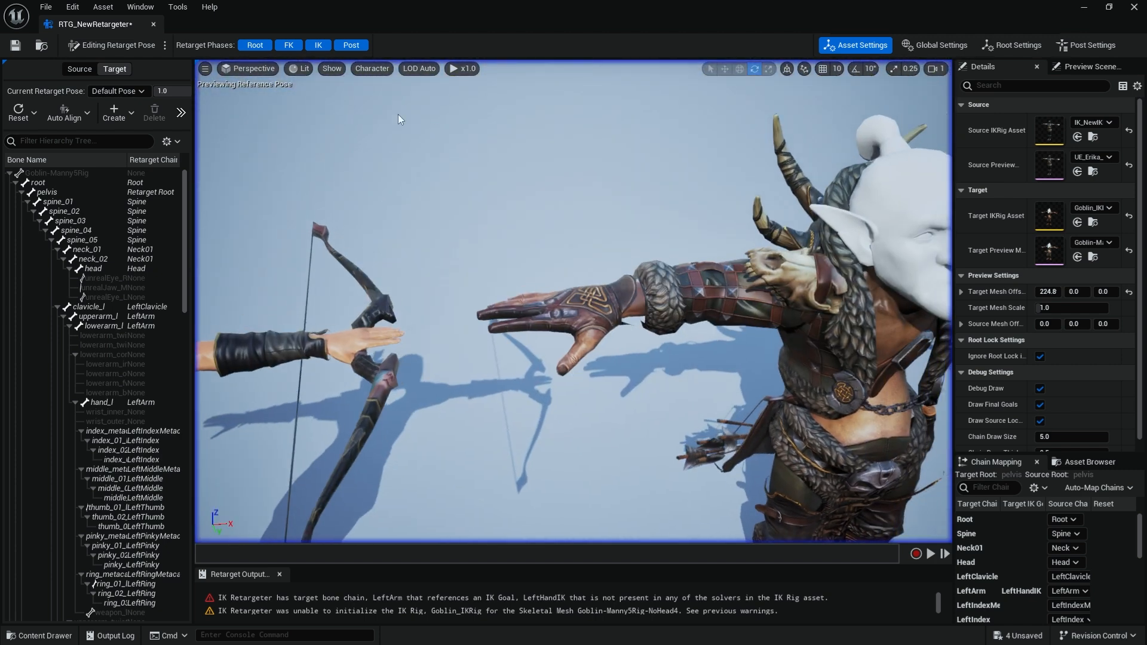
{"action": "left_click", "coordinate": [371, 69]}
{"action": "mouse_move", "coordinate": [382, 127]}
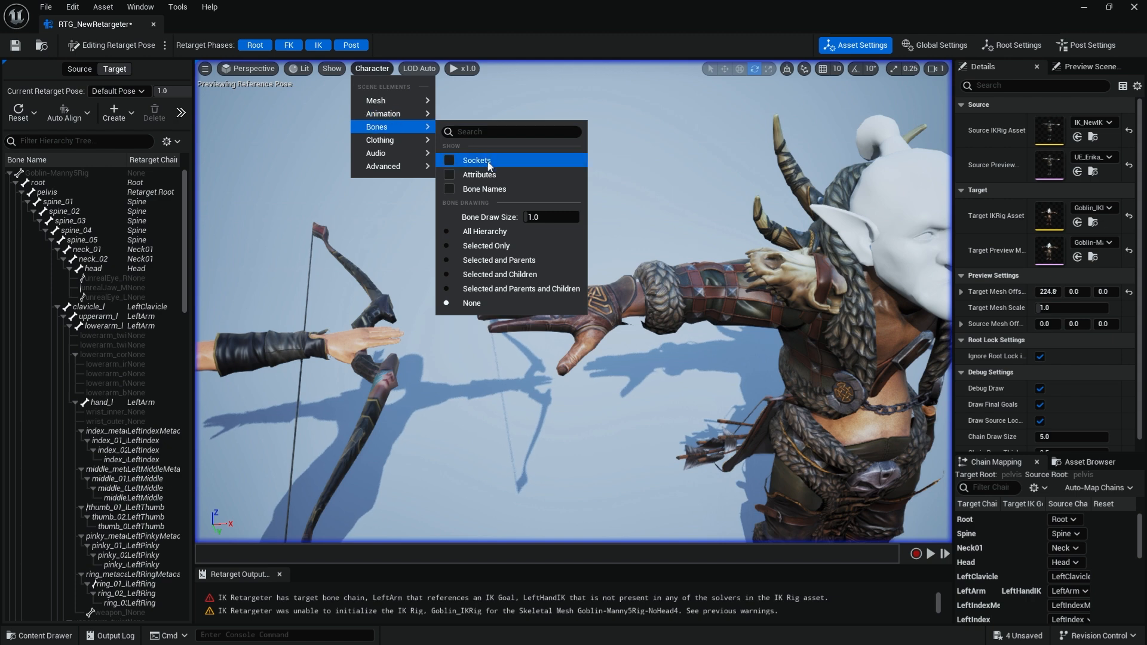
{"action": "left_click", "coordinate": [485, 231]}
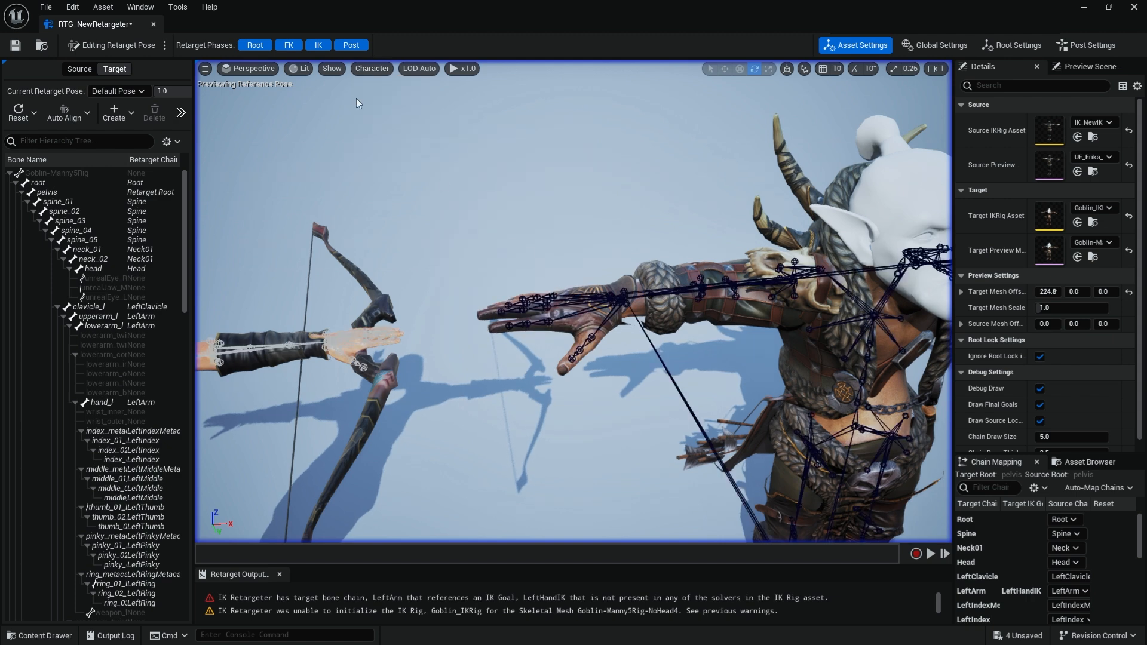
{"action": "left_click", "coordinate": [371, 68]}
{"action": "mouse_move", "coordinate": [395, 127]}
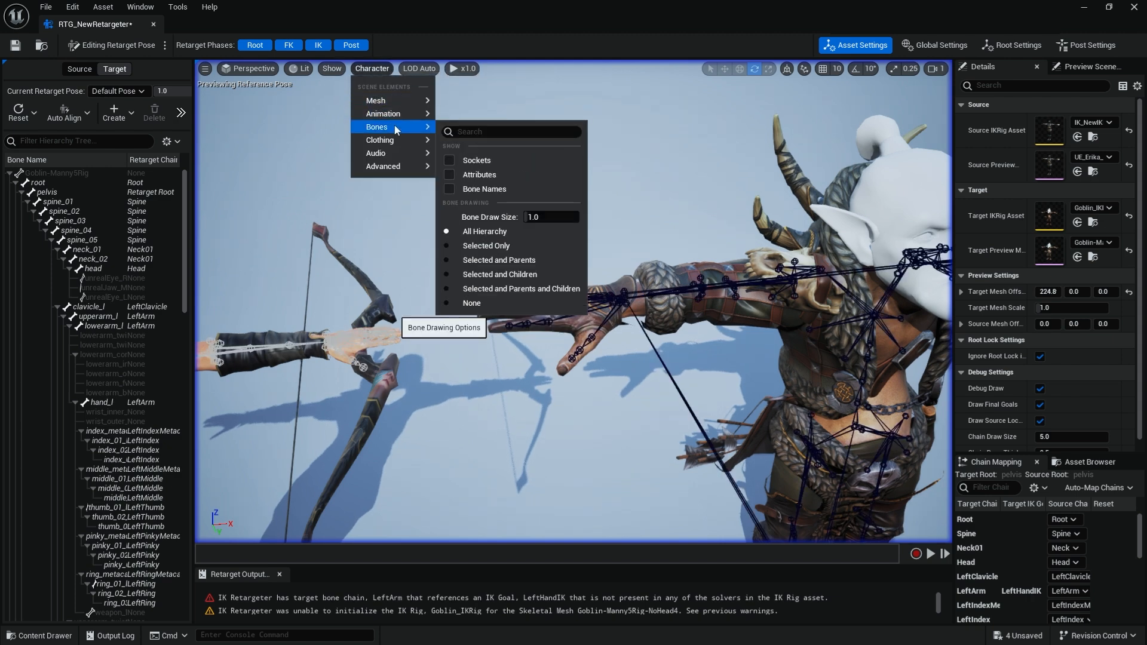
{"action": "left_click", "coordinate": [541, 215]}
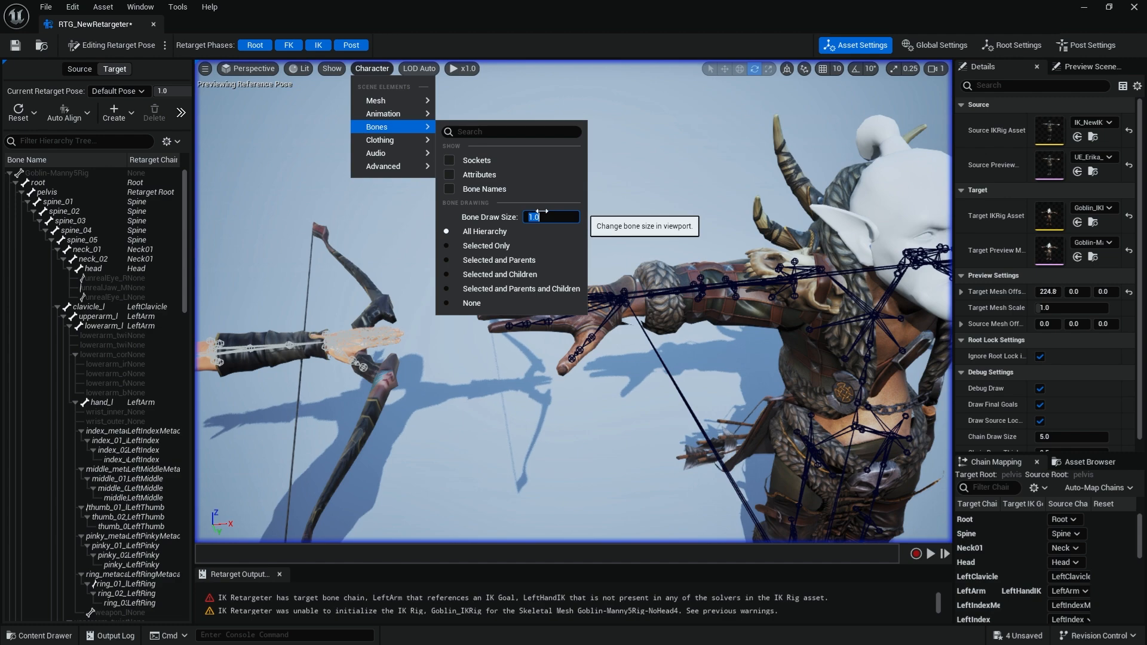
{"action": "key", "text": "Return"}
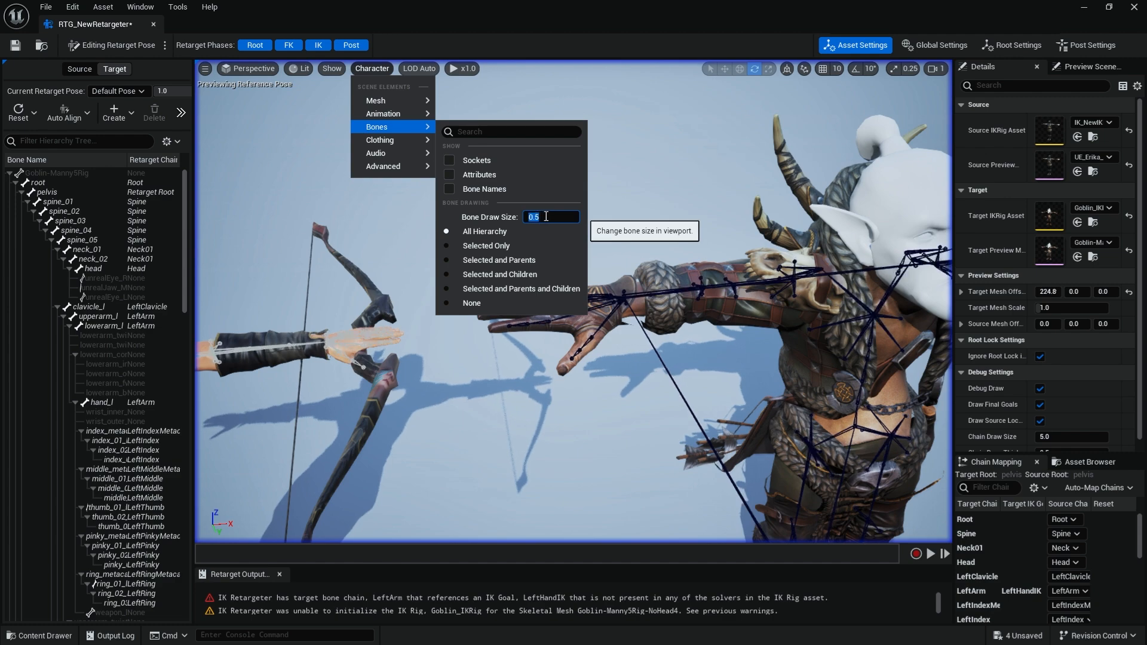
Rotate both of the goblin's foot bones together to raise the downward-pointing boots, bringing the relative offset's third rotation value to about 23.5.
{"action": "key", "text": "s"}
{"action": "right_click_drag", "start_coordinate": [744, 376], "coordinate": [807, 466]}
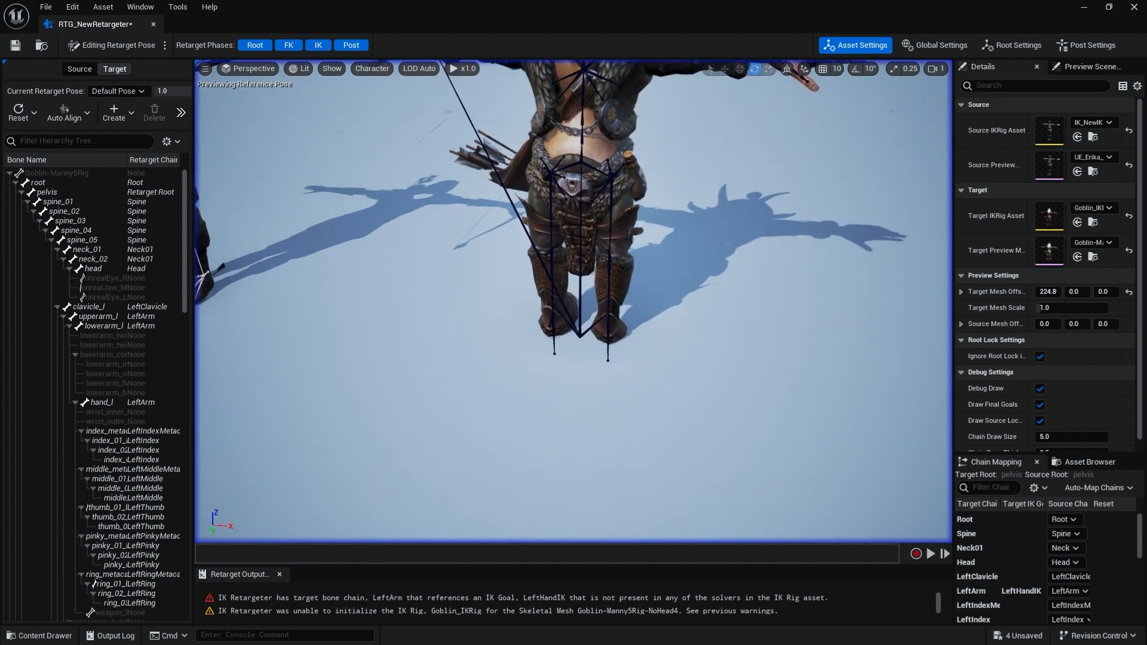
{"action": "left_click_drag", "start_coordinate": [573, 323], "coordinate": [463, 204], "text": "alt"}
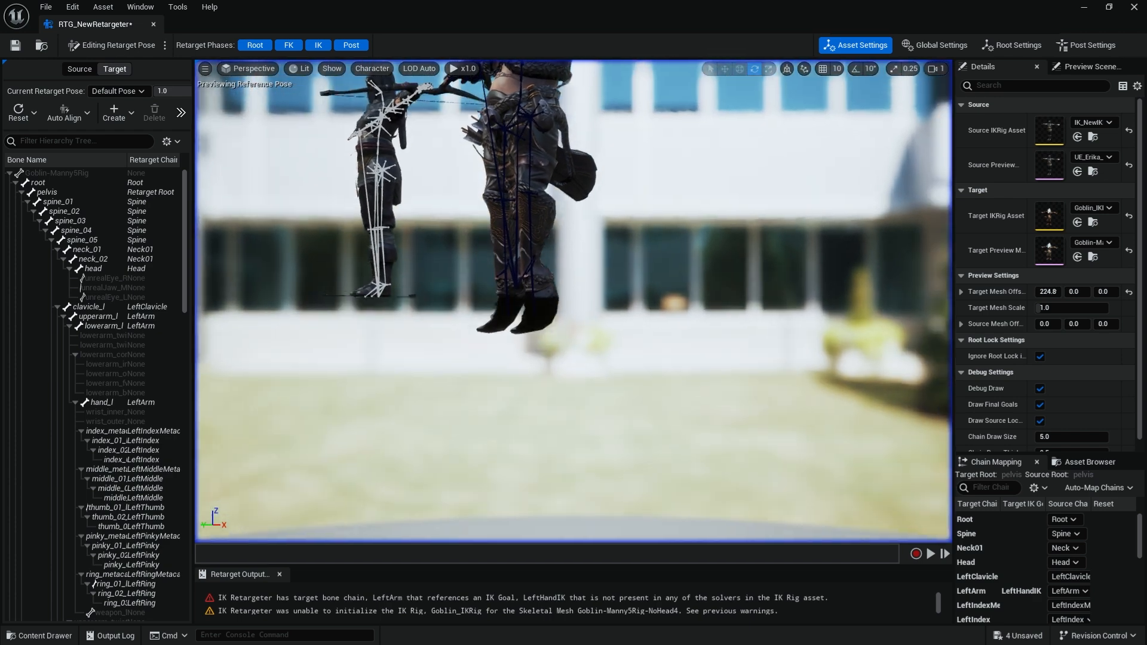
{"action": "left_click_drag", "start_coordinate": [655, 374], "coordinate": [660, 369], "text": "alt"}
{"action": "key", "text": "w"}
{"action": "right_click_drag", "start_coordinate": [654, 374], "coordinate": [655, 371]}
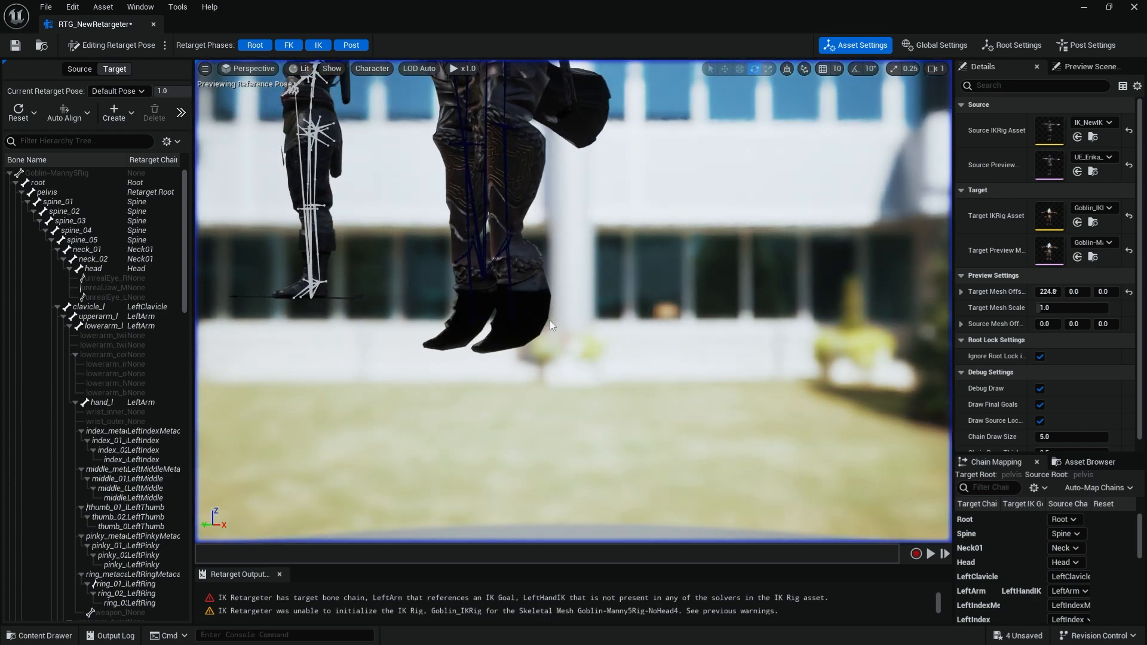
{"action": "right_click_drag", "start_coordinate": [530, 305], "coordinate": [539, 284]}
{"action": "key", "text": "w"}
{"action": "right_click_drag", "start_coordinate": [540, 326], "coordinate": [544, 323]}
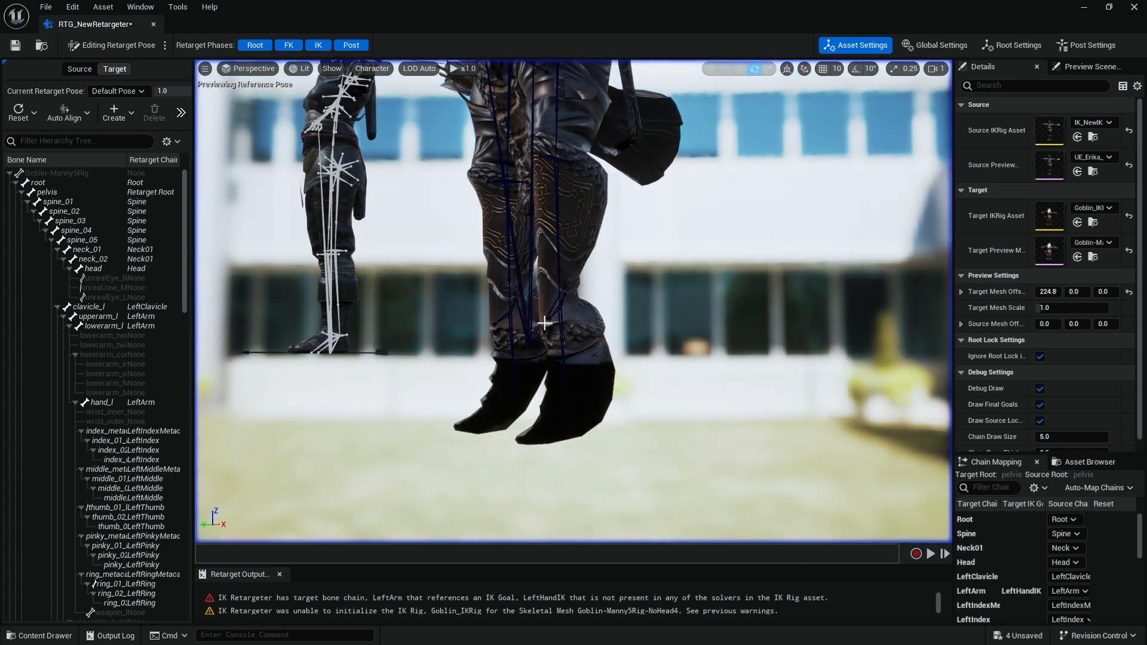
{"action": "left_click", "coordinate": [562, 355]}
{"action": "right_click_drag", "start_coordinate": [503, 411], "coordinate": [507, 408]}
{"action": "left_click", "coordinate": [525, 390], "text": "shift"}
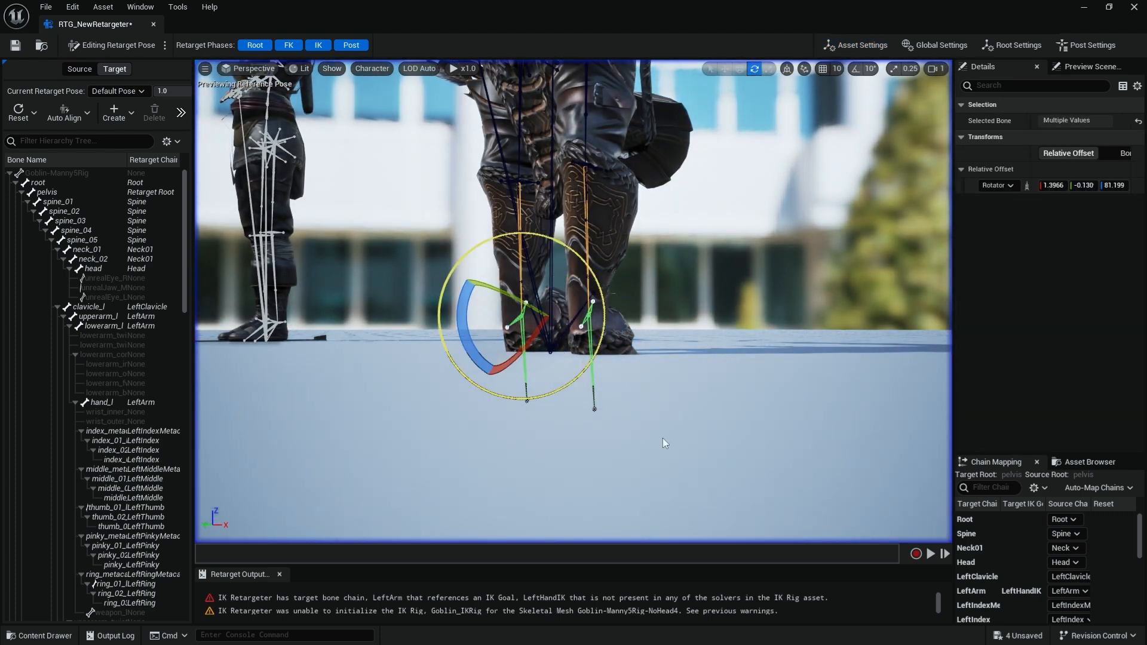
{"action": "right_click_drag", "start_coordinate": [662, 439], "coordinate": [630, 448]}
{"action": "left_click_drag", "start_coordinate": [464, 273], "coordinate": [524, 281]}
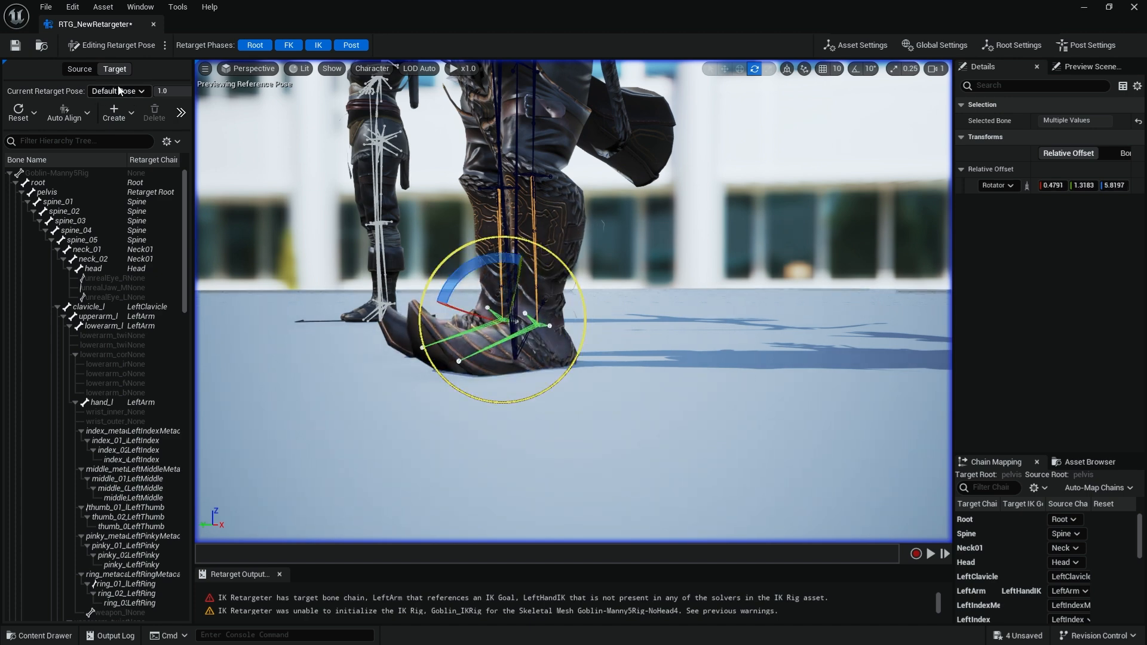
{"action": "right_click_drag", "start_coordinate": [538, 418], "coordinate": [514, 418]}
{"action": "left_click_drag", "start_coordinate": [513, 418], "coordinate": [469, 402], "text": "alt"}
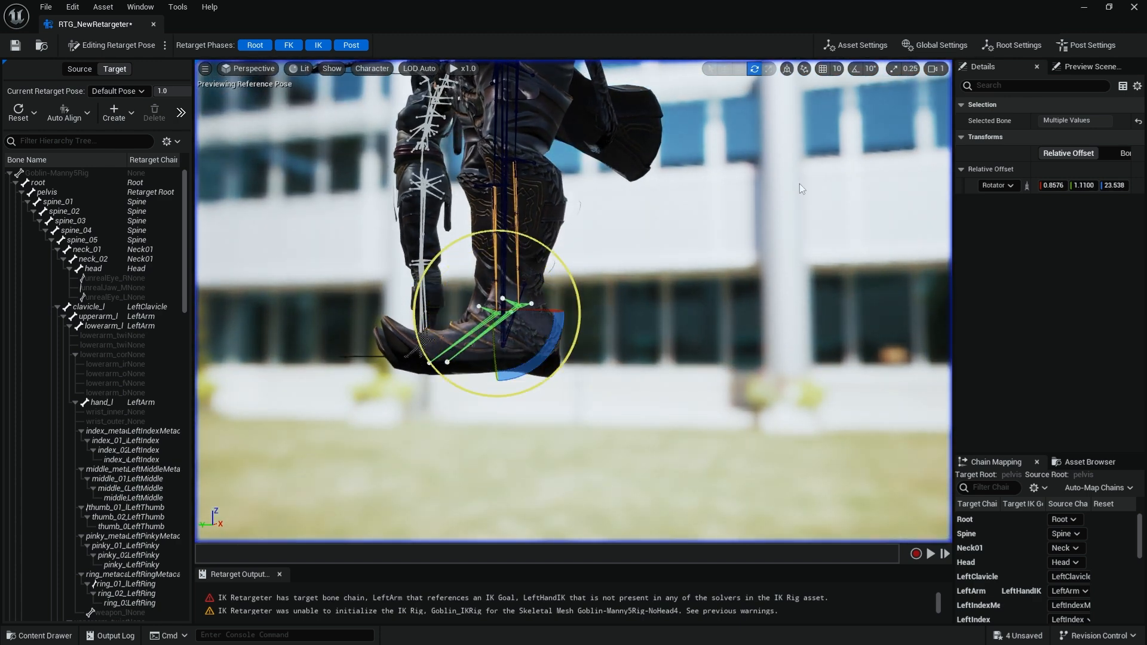
Set rotation snapping to 5° and rotate both goblin feet 5° further so the toes tilt slightly down.
{"action": "left_click", "coordinate": [870, 69]}
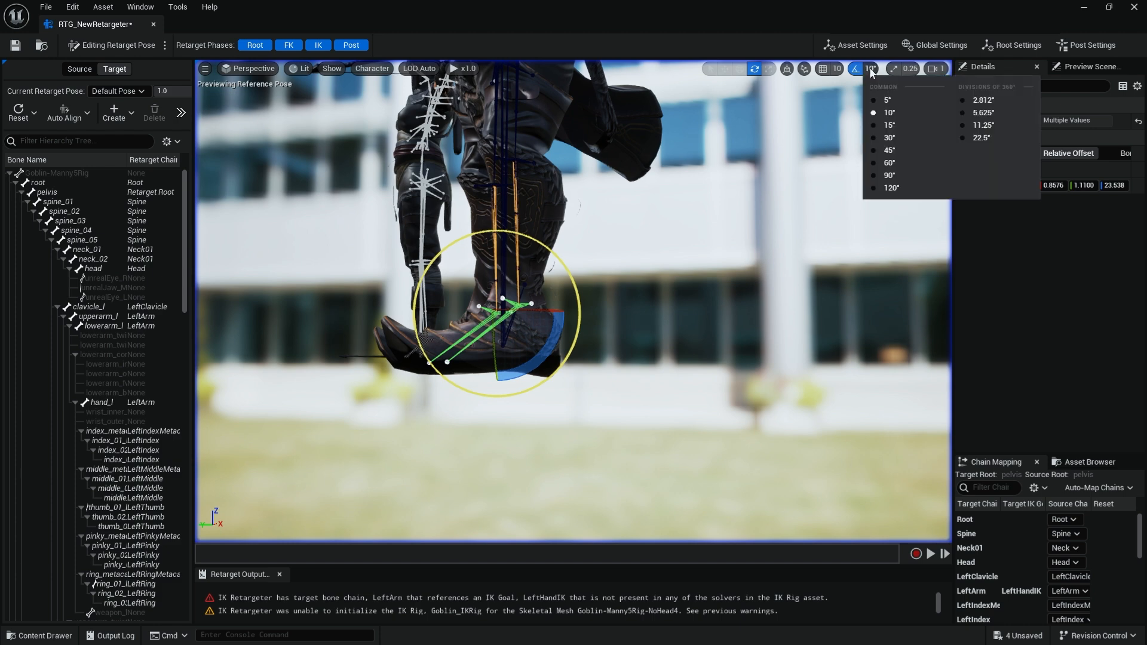
{"action": "left_click", "coordinate": [888, 100]}
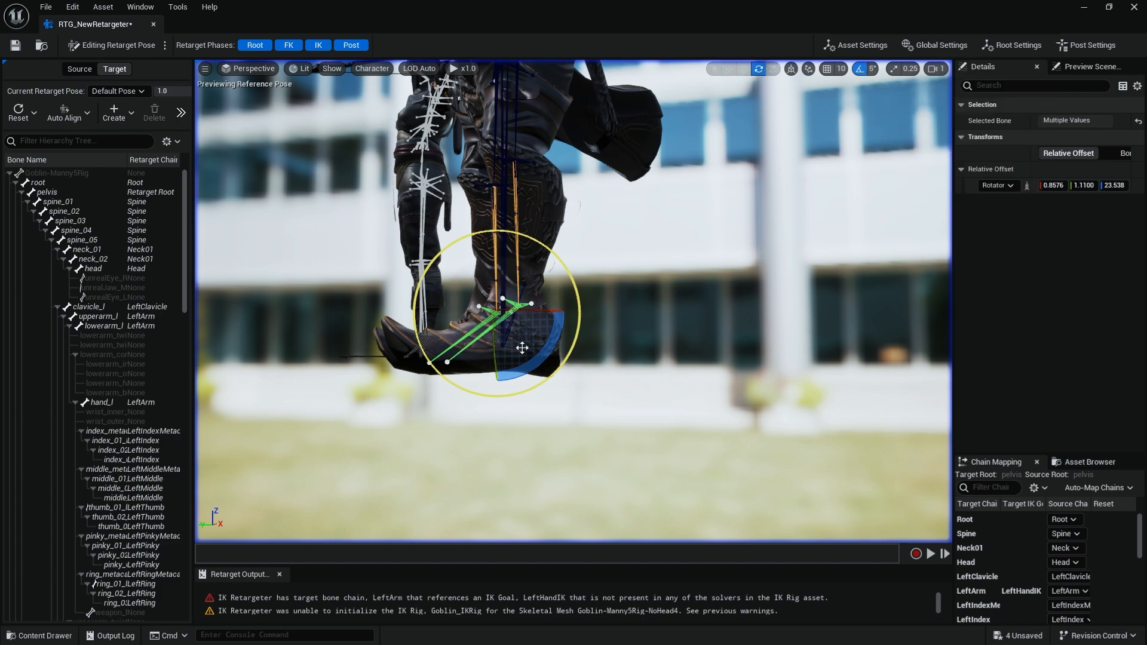
{"action": "left_click_drag", "start_coordinate": [526, 352], "coordinate": [515, 373]}
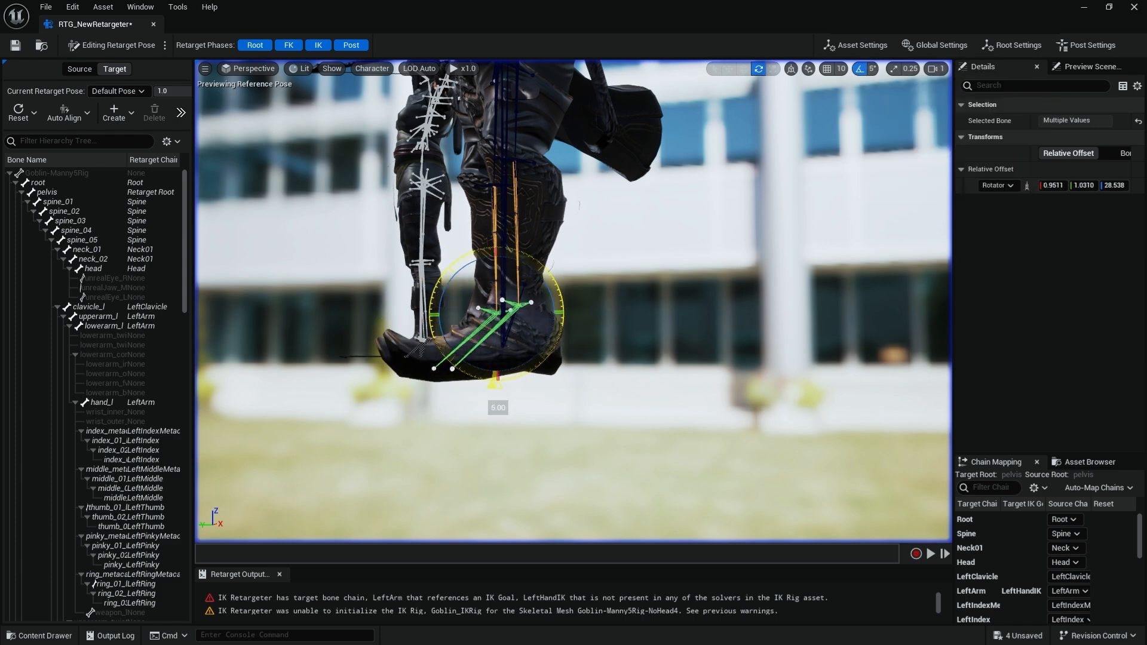
{"action": "right_click_drag", "start_coordinate": [661, 361], "coordinate": [803, 382]}
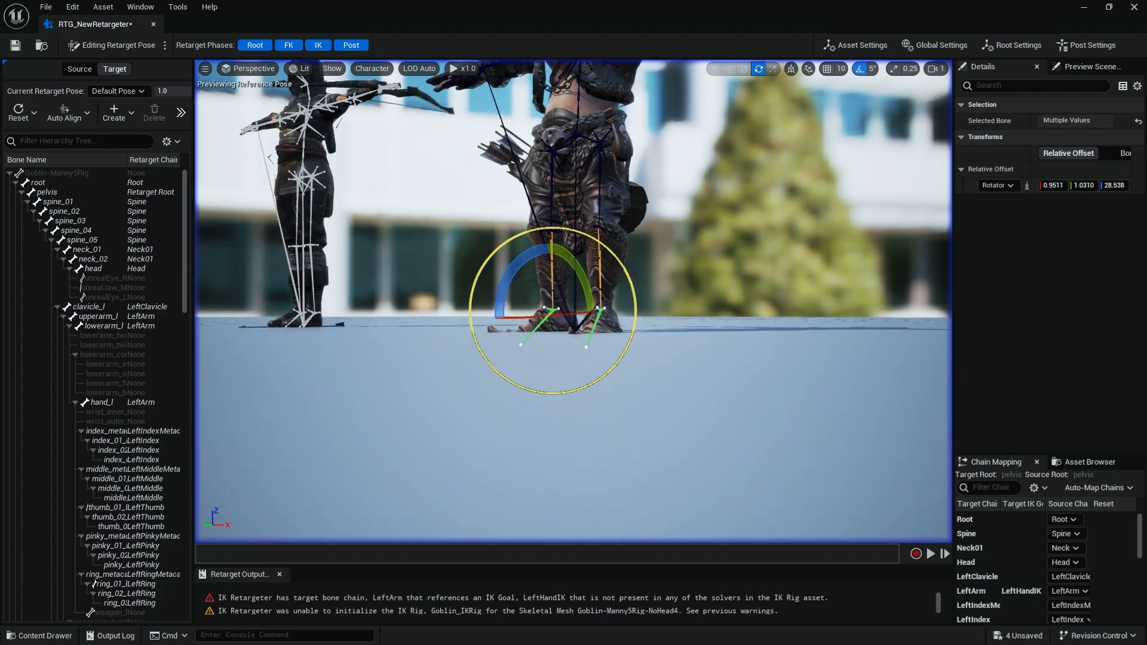
{"action": "left_click_drag", "start_coordinate": [661, 361], "coordinate": [728, 462], "text": "alt"}
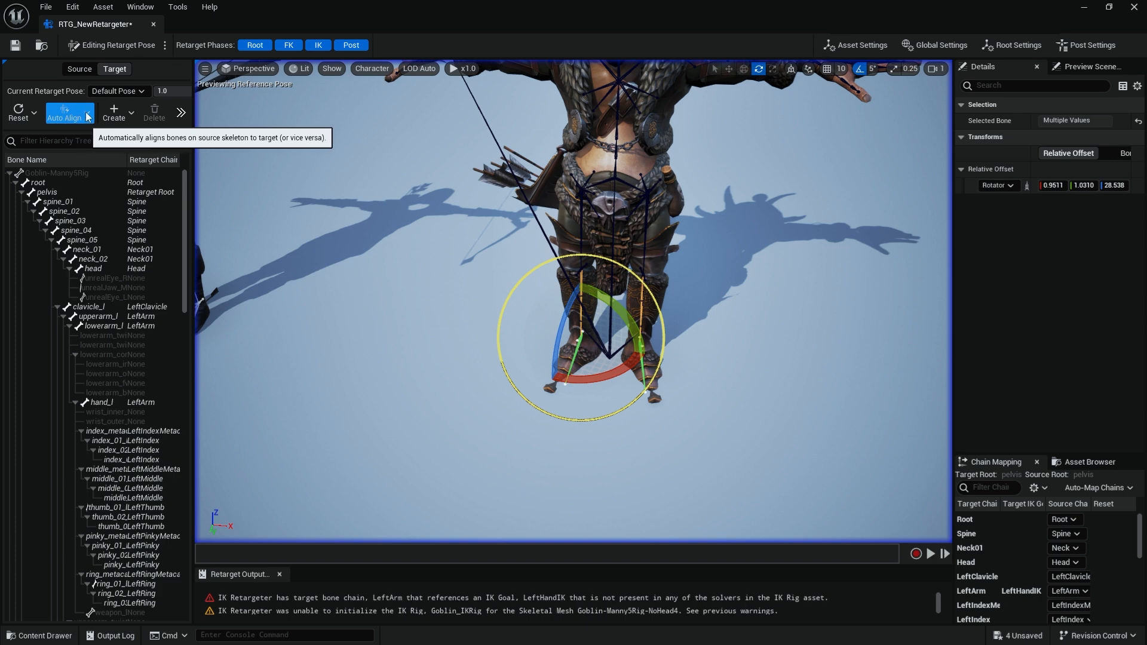
Align both selected goblin foot bones using Align Selected Using Mesh, and check the boots from the side.
{"action": "left_click", "coordinate": [63, 116]}
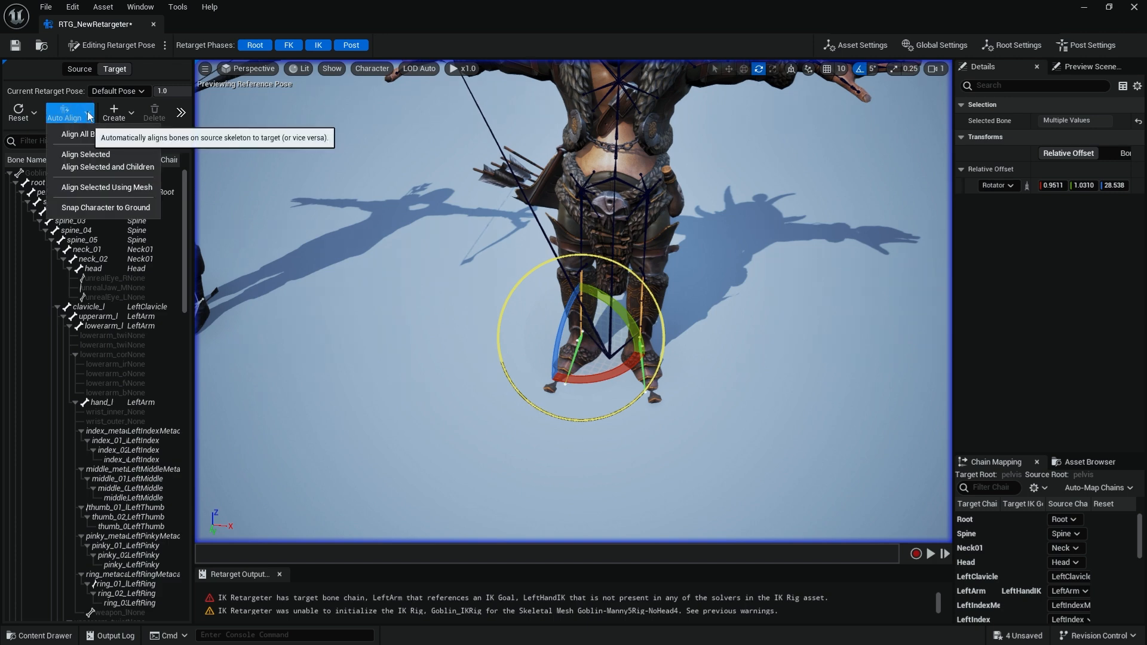
{"action": "left_click", "coordinate": [97, 188]}
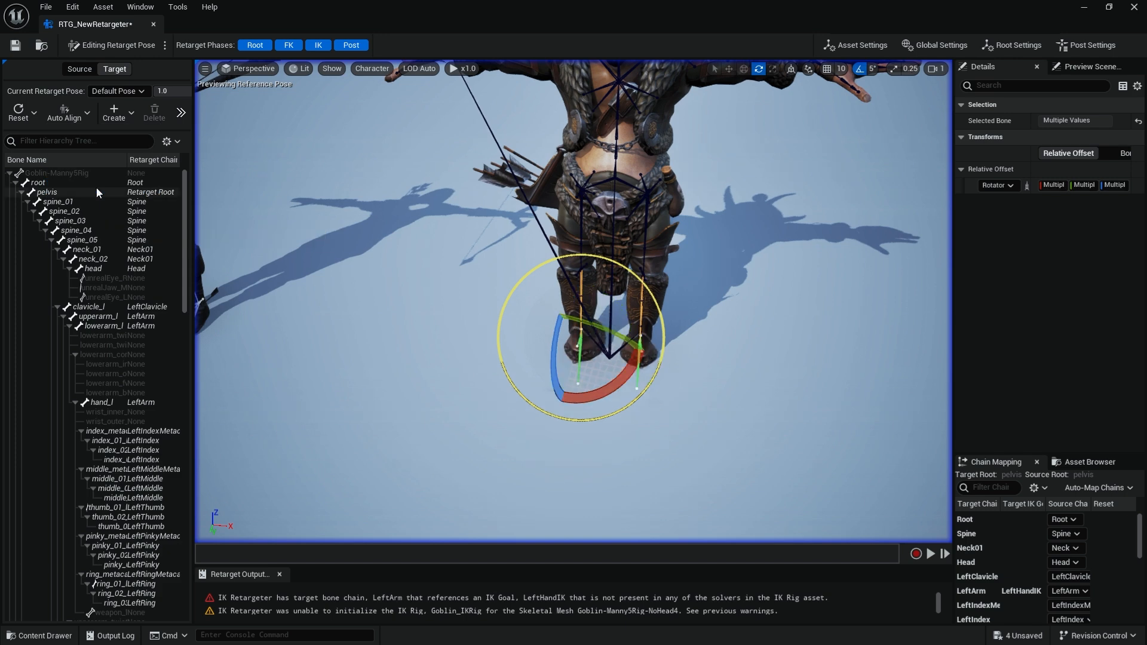
{"action": "left_click_drag", "start_coordinate": [791, 314], "coordinate": [449, 345], "text": "alt"}
{"action": "scroll", "coordinate": [505, 316], "scroll_direction": "down", "scroll_amount": 2}
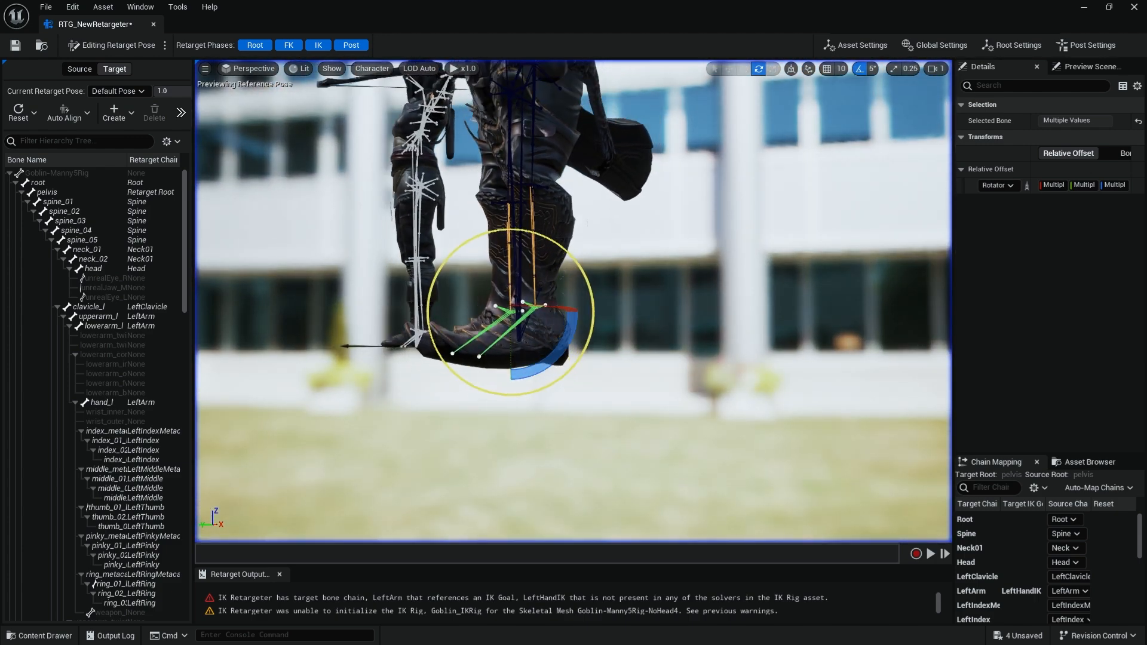
Select the goblin's left thumb base bone, thumb_01_l, and align it using Align Selected Using Mesh.
{"action": "middle_click_drag", "start_coordinate": [714, 288], "coordinate": [713, 179]}
{"action": "left_click_drag", "start_coordinate": [713, 290], "coordinate": [831, 341], "text": "alt"}
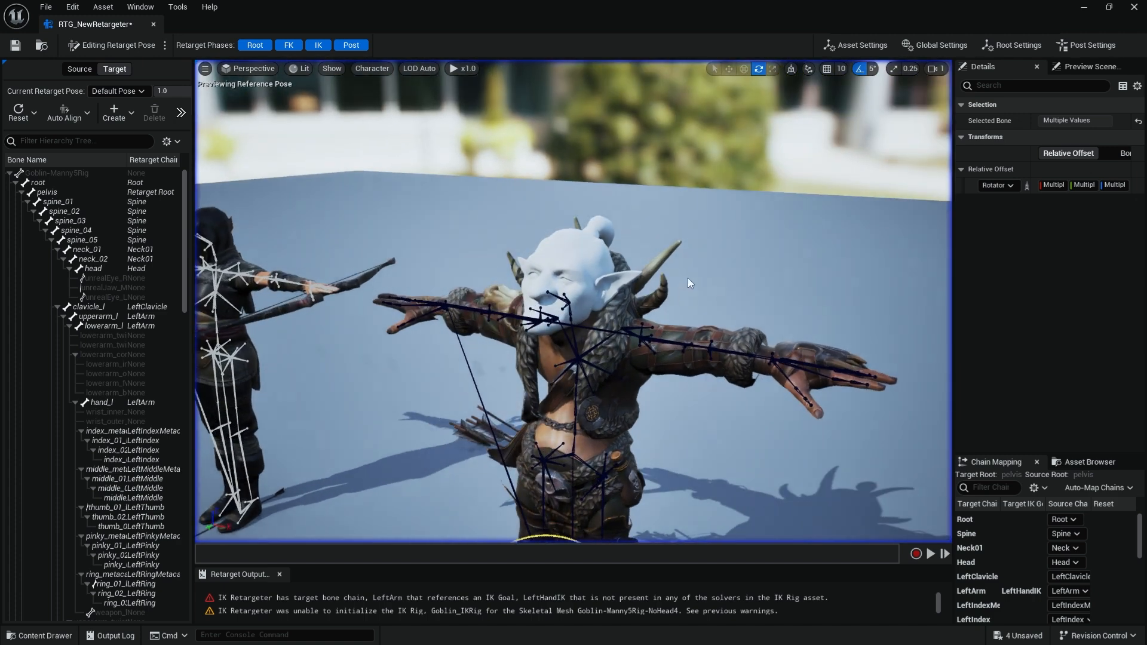
{"action": "middle_click_drag", "start_coordinate": [652, 267], "coordinate": [735, 305]}
{"action": "right_click_drag", "start_coordinate": [652, 267], "coordinate": [687, 257], "text": "alt"}
{"action": "scroll", "coordinate": [655, 299], "scroll_direction": "up", "scroll_amount": 3}
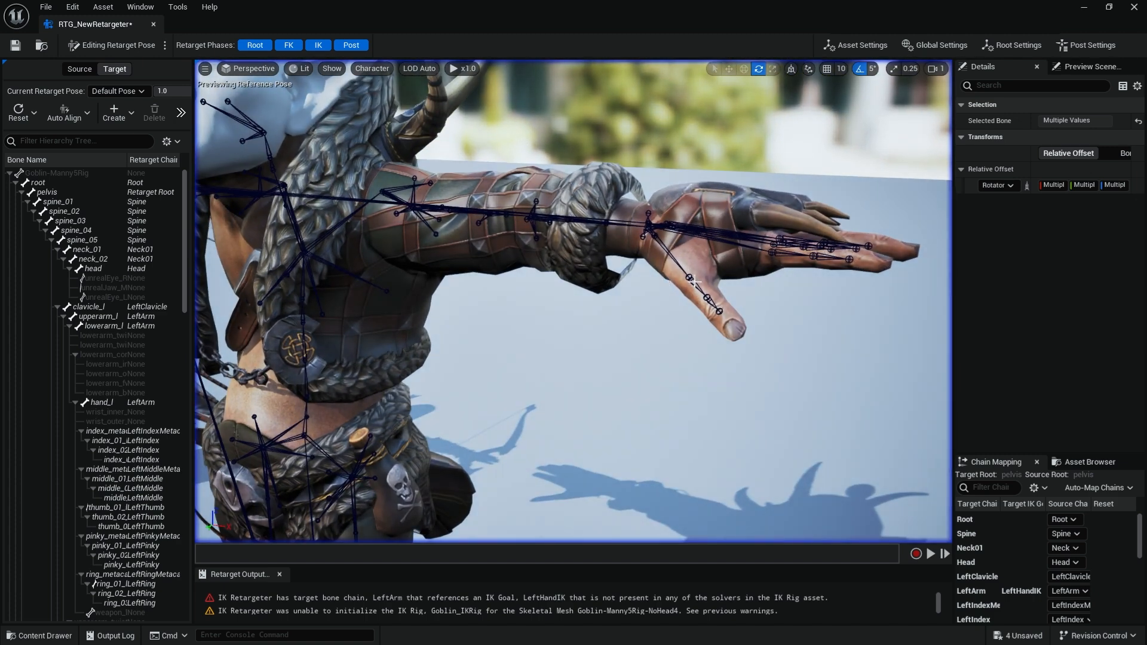
{"action": "left_click", "coordinate": [695, 282]}
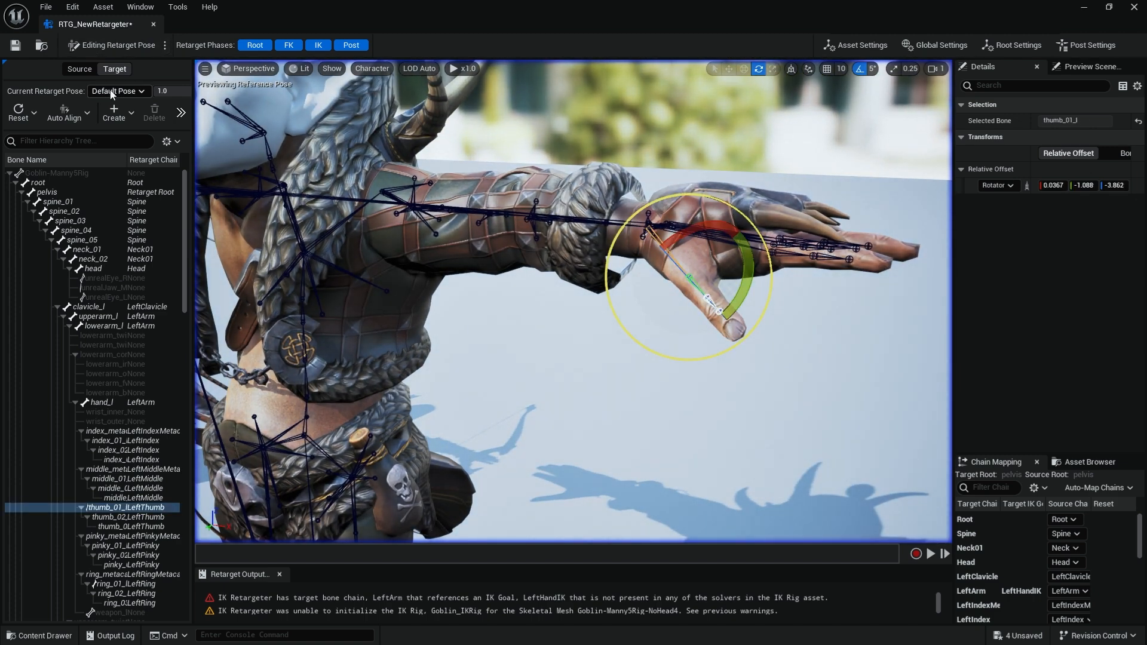
{"action": "left_click", "coordinate": [87, 113]}
{"action": "left_click", "coordinate": [98, 187]}
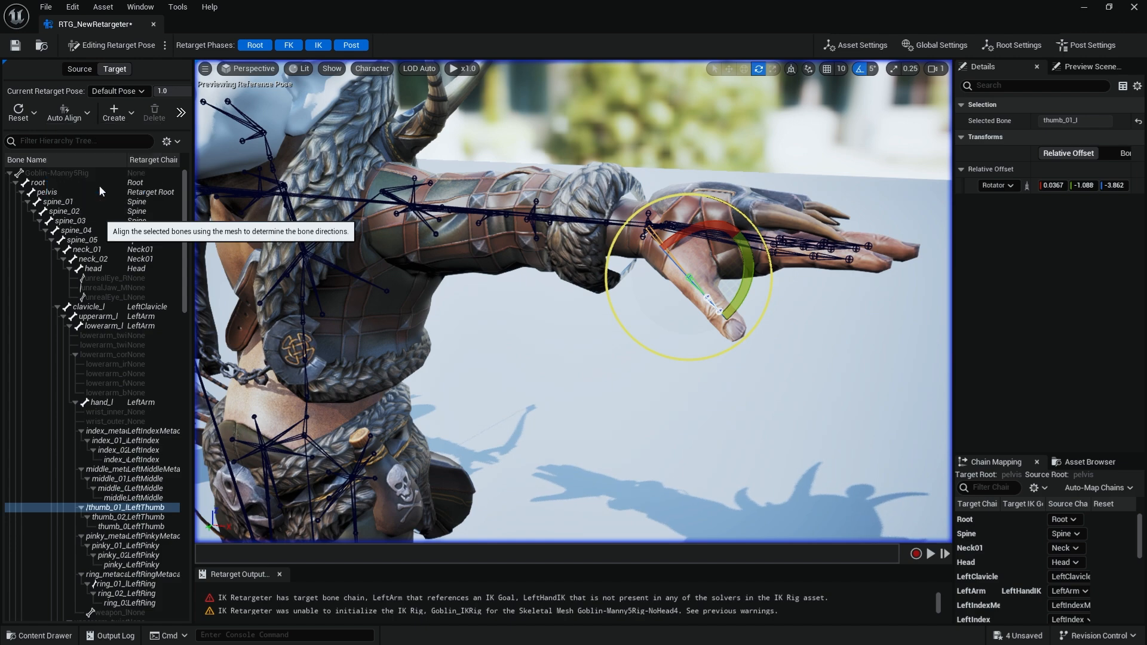
{"action": "left_click_drag", "start_coordinate": [425, 342], "coordinate": [520, 349], "text": "alt"}
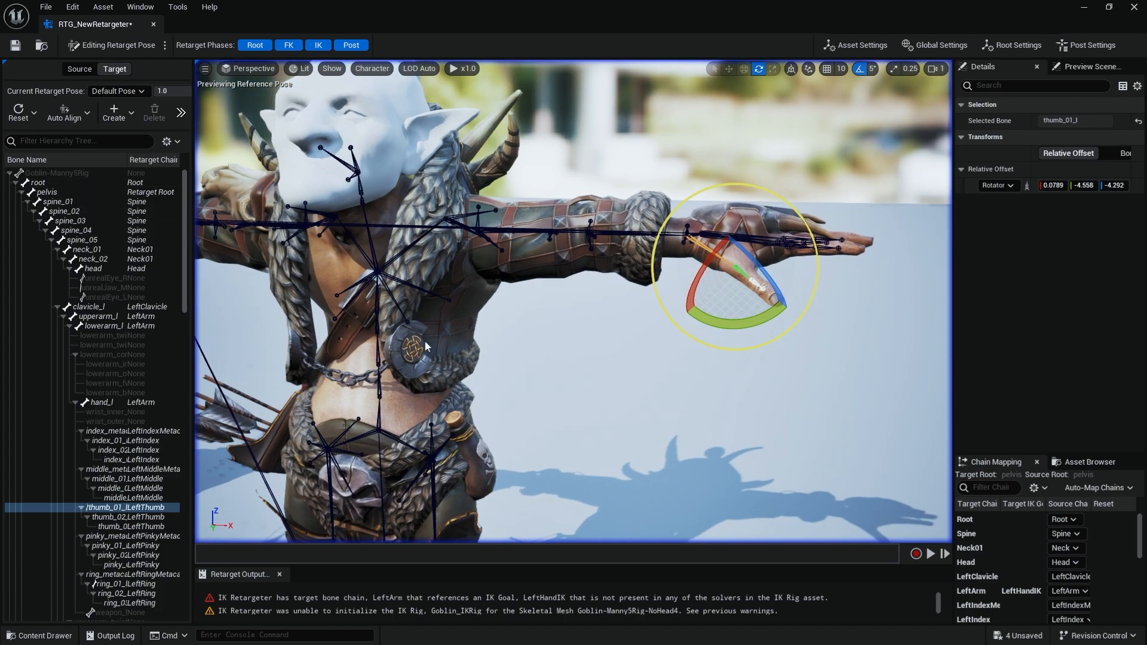
Select the goblin's right thumb base bone, thumb_01_r, and align it using Align Selected Using Mesh.
{"action": "right_click_drag", "start_coordinate": [425, 344], "coordinate": [340, 353]}
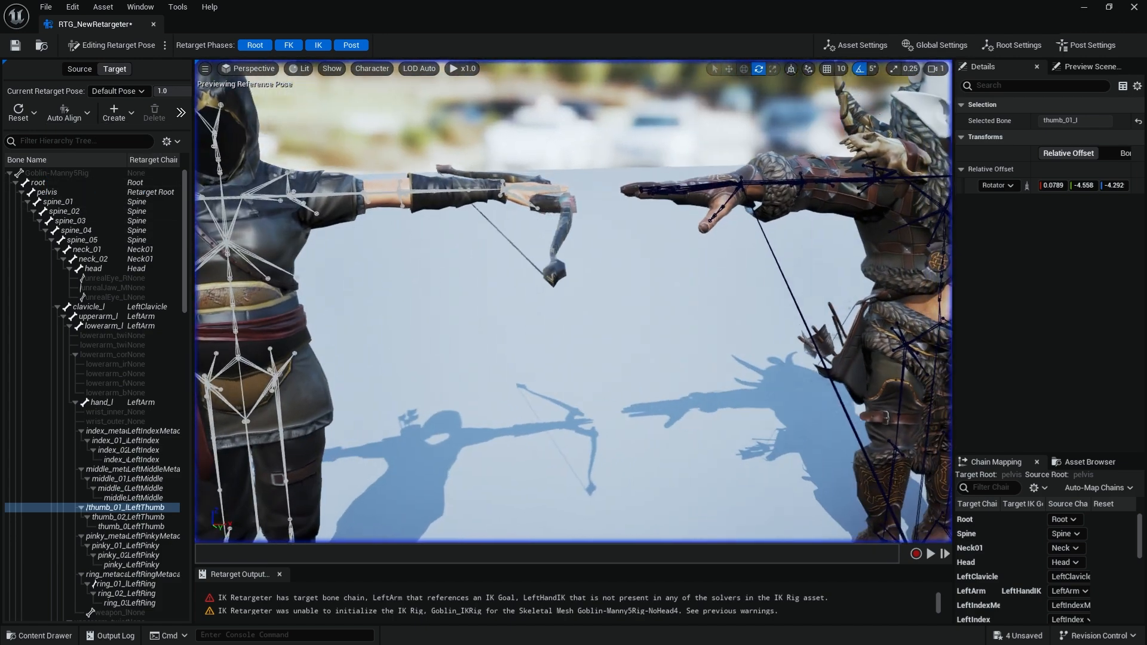
{"action": "mouse_move", "coordinate": [489, 318]}
{"action": "right_mouse_down"}
{"action": "mouse_move", "coordinate": [574, 316]}
{"action": "mouse_move", "coordinate": [491, 302]}
{"action": "right_mouse_up"}
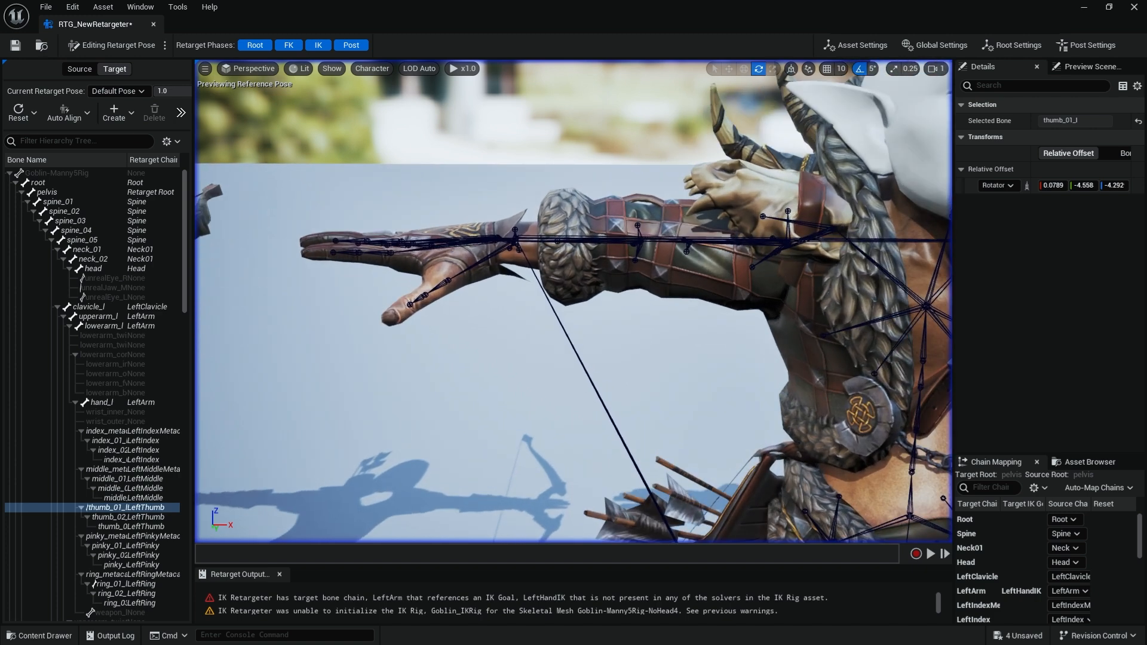
{"action": "left_click", "coordinate": [439, 282]}
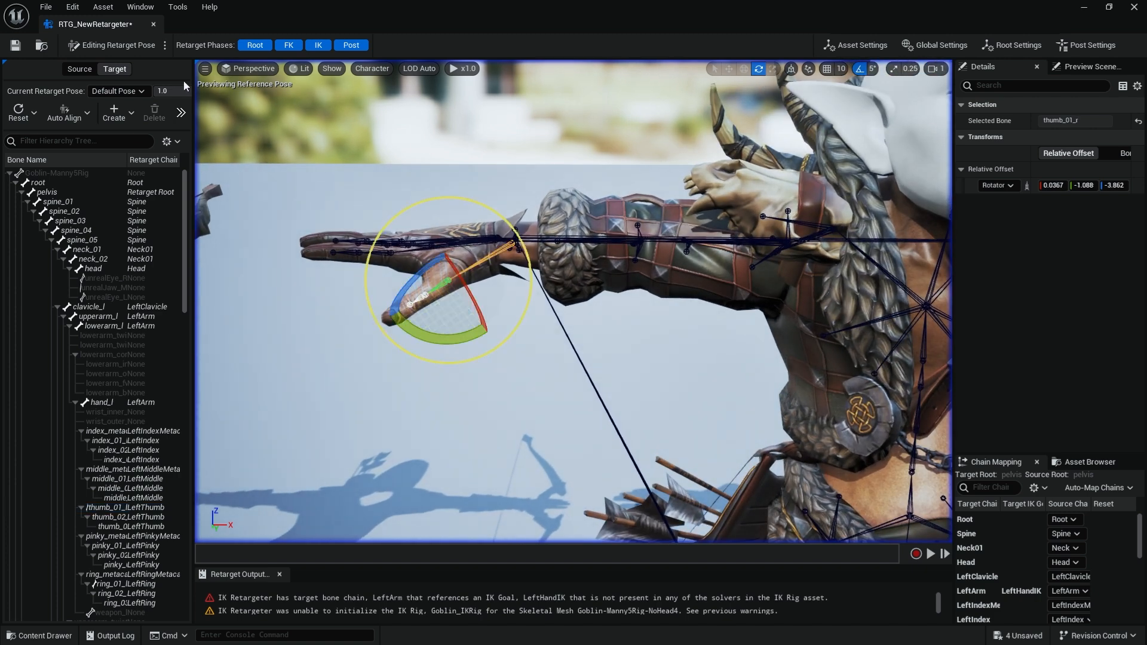
{"action": "left_click", "coordinate": [80, 118]}
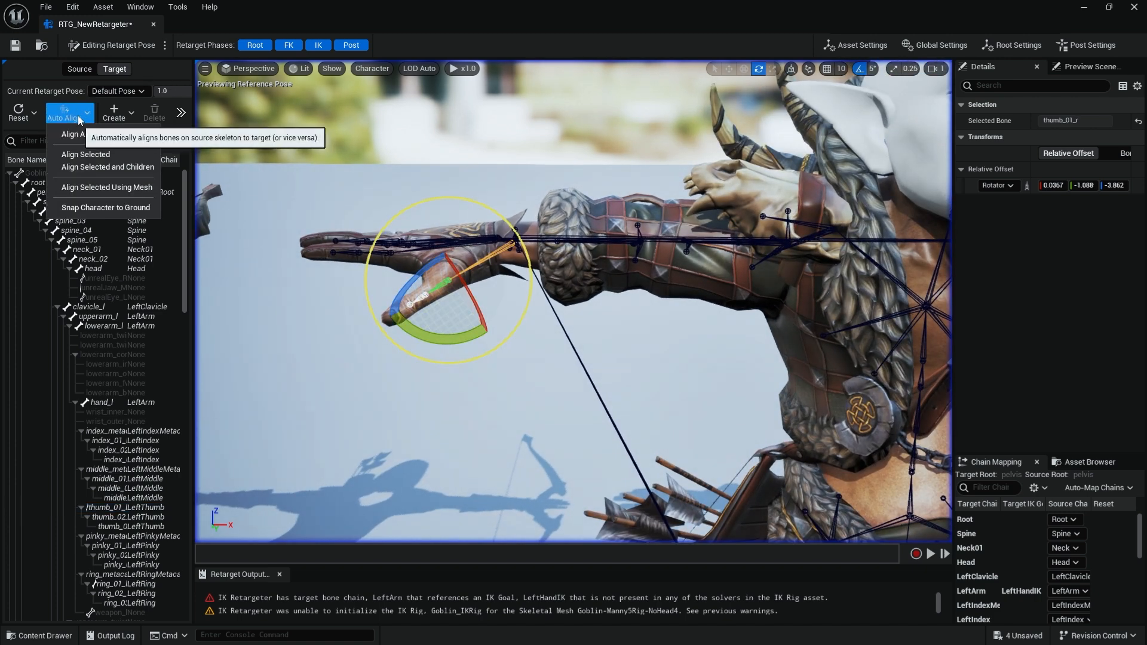
{"action": "left_click", "coordinate": [98, 187]}
{"action": "key", "text": "s"}
{"action": "right_click_drag", "start_coordinate": [574, 371], "coordinate": [574, 371]}
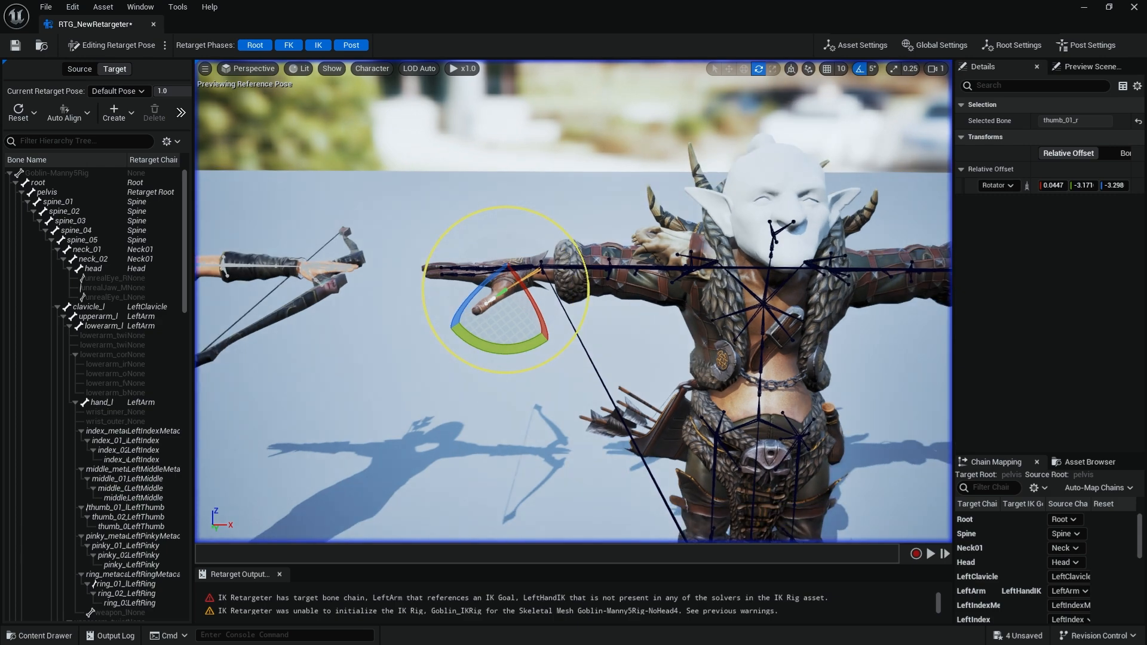
Rotate the goblin's head bone to a relative offset of 25° on the third rotation value to correct its tilt.
{"action": "scroll", "coordinate": [647, 371], "scroll_direction": "down", "scroll_amount": 2}
{"action": "left_click_drag", "start_coordinate": [647, 371], "coordinate": [567, 419], "text": "alt"}
{"action": "scroll", "coordinate": [740, 276], "scroll_direction": "up", "scroll_amount": 3}
{"action": "left_click_drag", "start_coordinate": [739, 276], "coordinate": [739, 251], "text": "alt"}
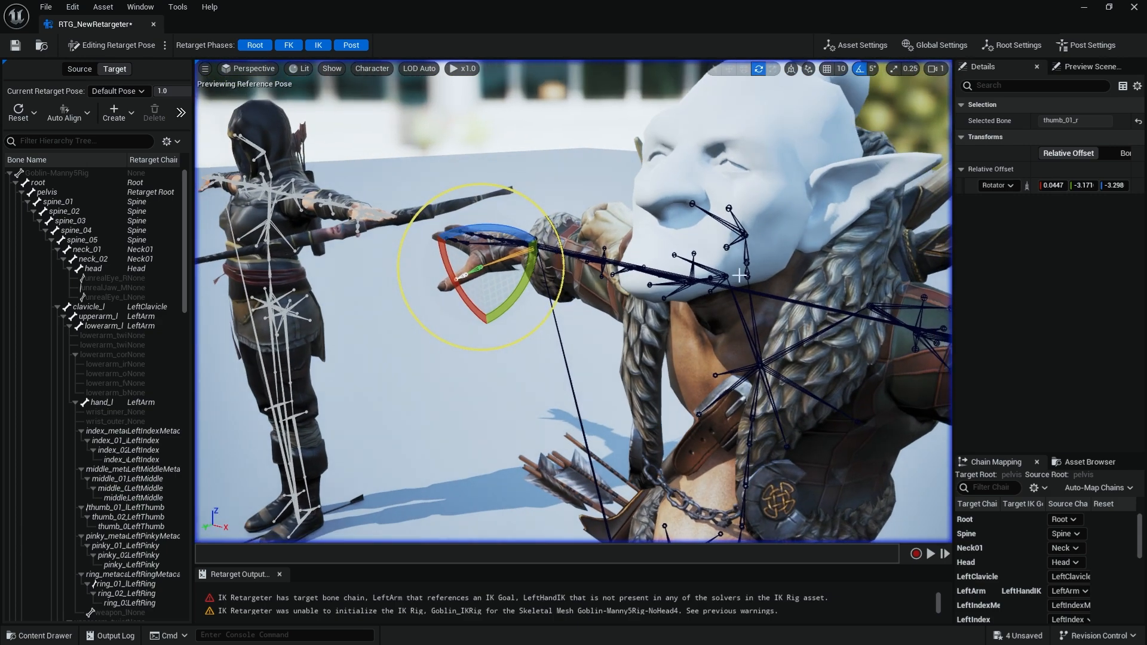
{"action": "left_click", "coordinate": [733, 227]}
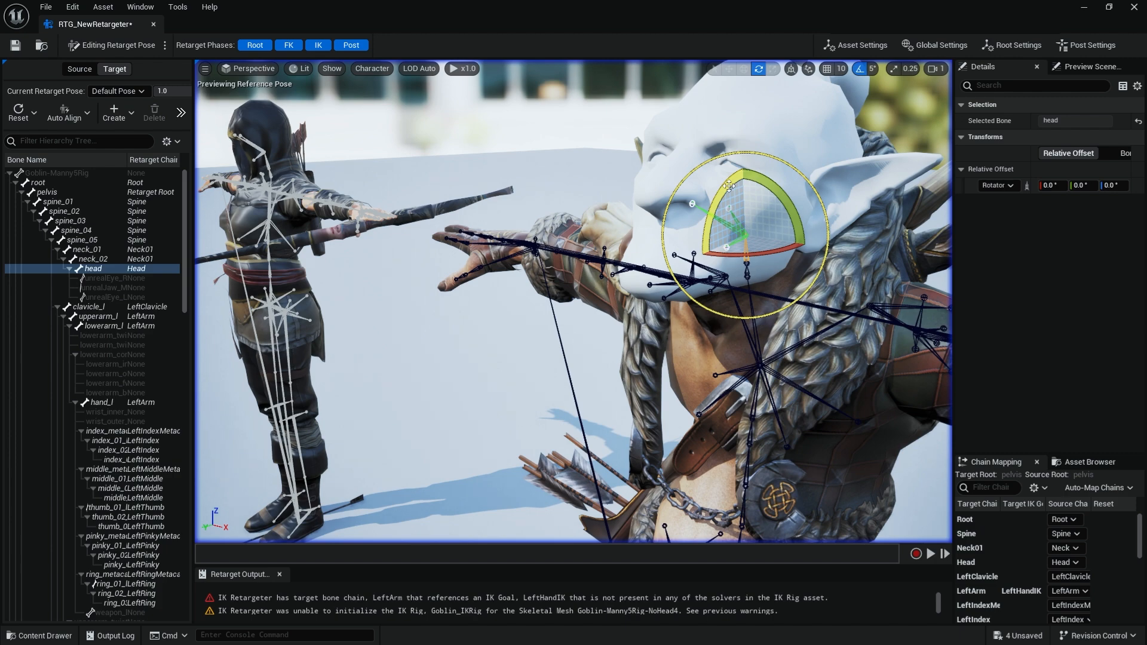
{"action": "left_click_drag", "start_coordinate": [729, 186], "coordinate": [777, 191]}
{"action": "scroll", "coordinate": [574, 301], "scroll_direction": "down", "scroll_amount": 3}
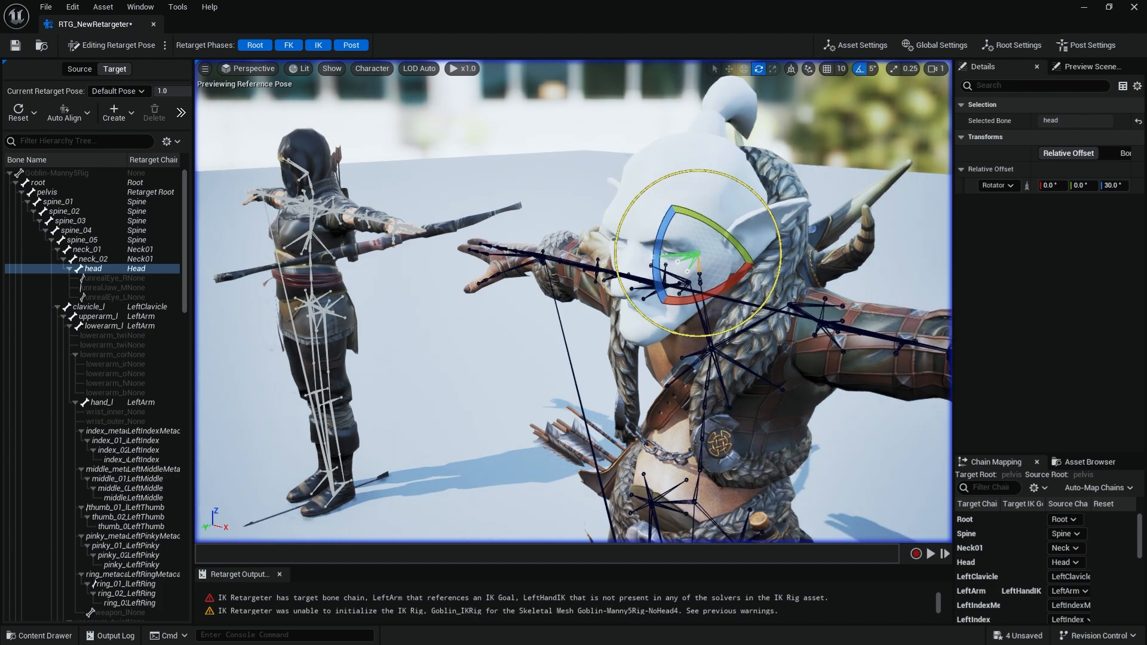
{"action": "scroll", "coordinate": [573, 301], "scroll_direction": "down", "scroll_amount": 2}
{"action": "left_click_drag", "start_coordinate": [573, 301], "coordinate": [460, 281], "text": "alt"}
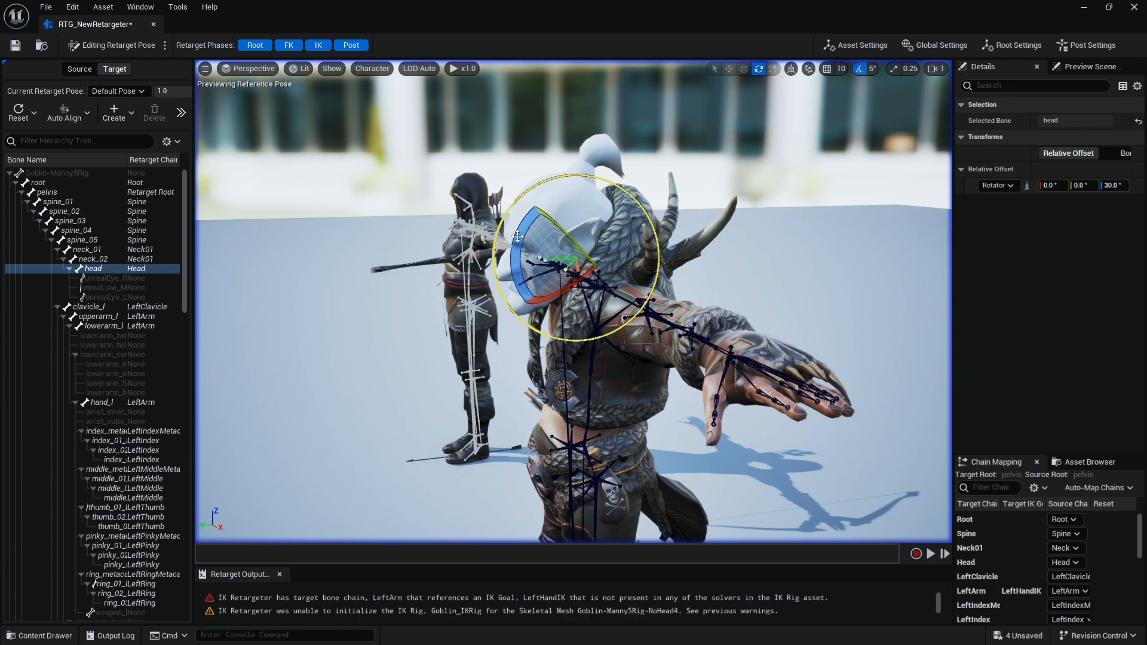
{"action": "left_click_drag", "start_coordinate": [593, 267], "coordinate": [394, 272]}
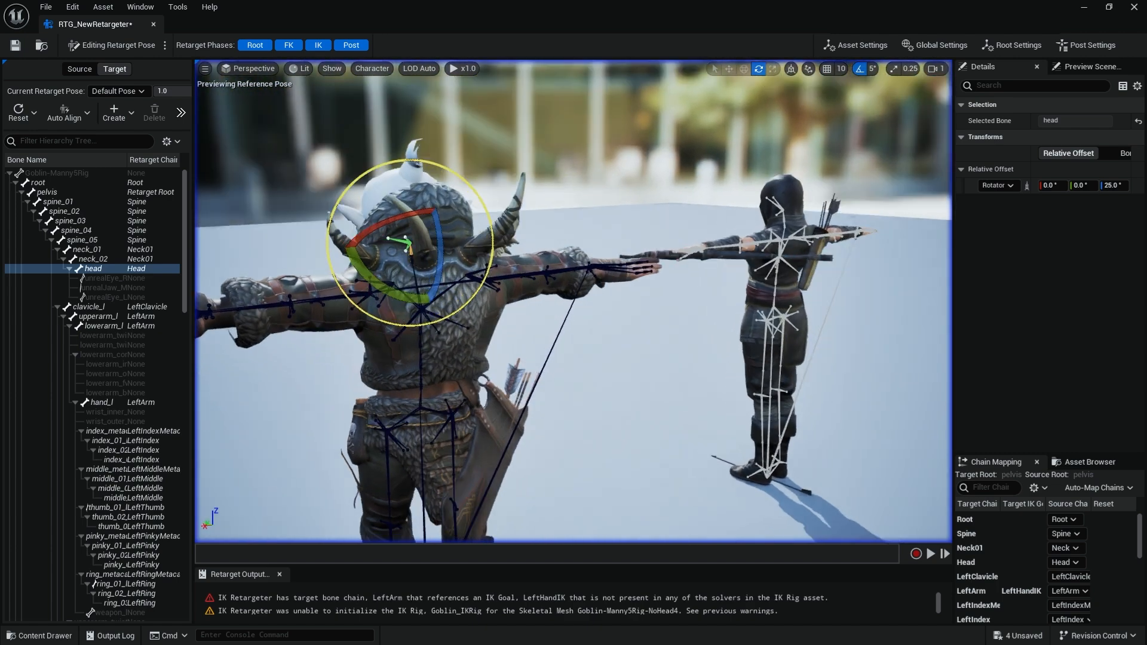
Inspect the goblin's corrected retarget pose from several angles and compare it with Erika's pose.
{"action": "middle_click_drag", "start_coordinate": [730, 453], "coordinate": [653, 281]}
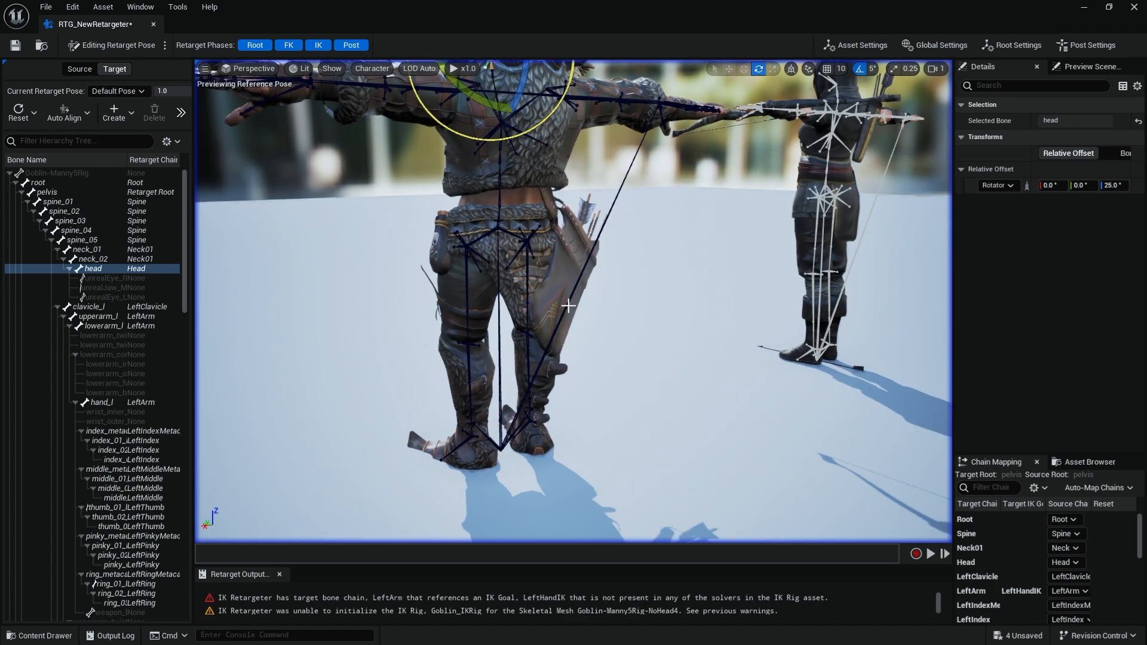
{"action": "left_click_drag", "start_coordinate": [623, 295], "coordinate": [783, 317], "text": "alt"}
{"action": "right_click_drag", "start_coordinate": [622, 318], "coordinate": [538, 318], "text": "alt"}
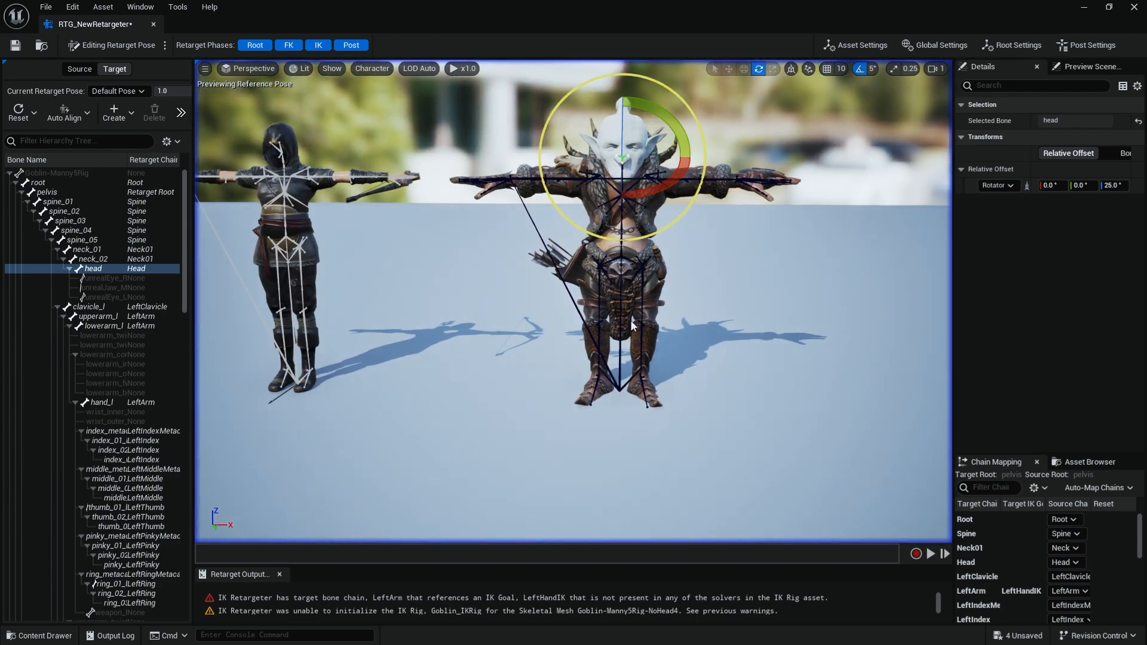
{"action": "right_click_drag", "start_coordinate": [637, 357], "coordinate": [609, 358], "text": "alt"}
{"action": "middle_click_drag", "start_coordinate": [636, 361], "coordinate": [689, 388], "text": "alt"}
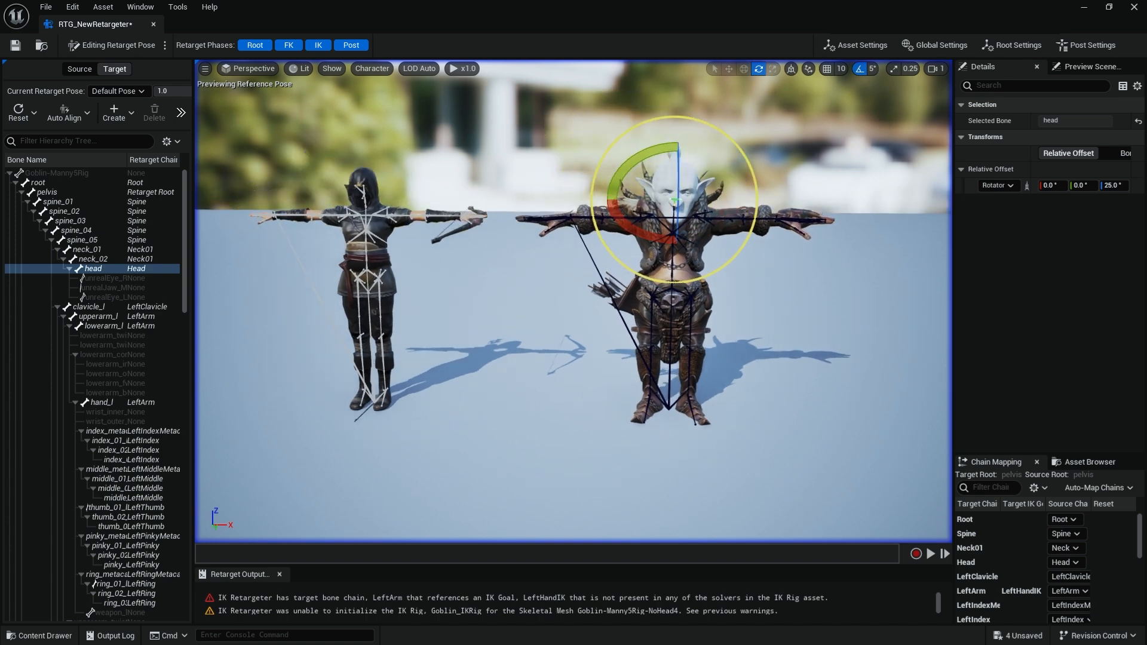
{"action": "left_click_drag", "start_coordinate": [668, 394], "coordinate": [676, 373], "text": "alt"}
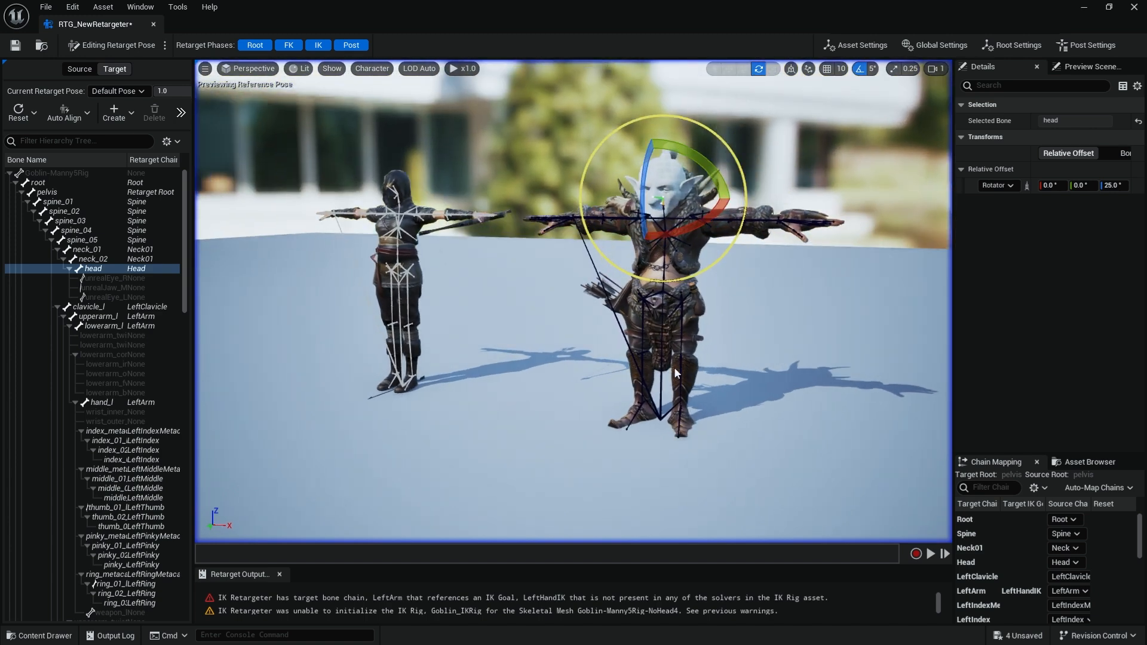
{"action": "right_click_drag", "start_coordinate": [693, 374], "coordinate": [675, 374], "text": "alt"}
{"action": "left_click_drag", "start_coordinate": [691, 372], "coordinate": [645, 371], "text": "alt"}
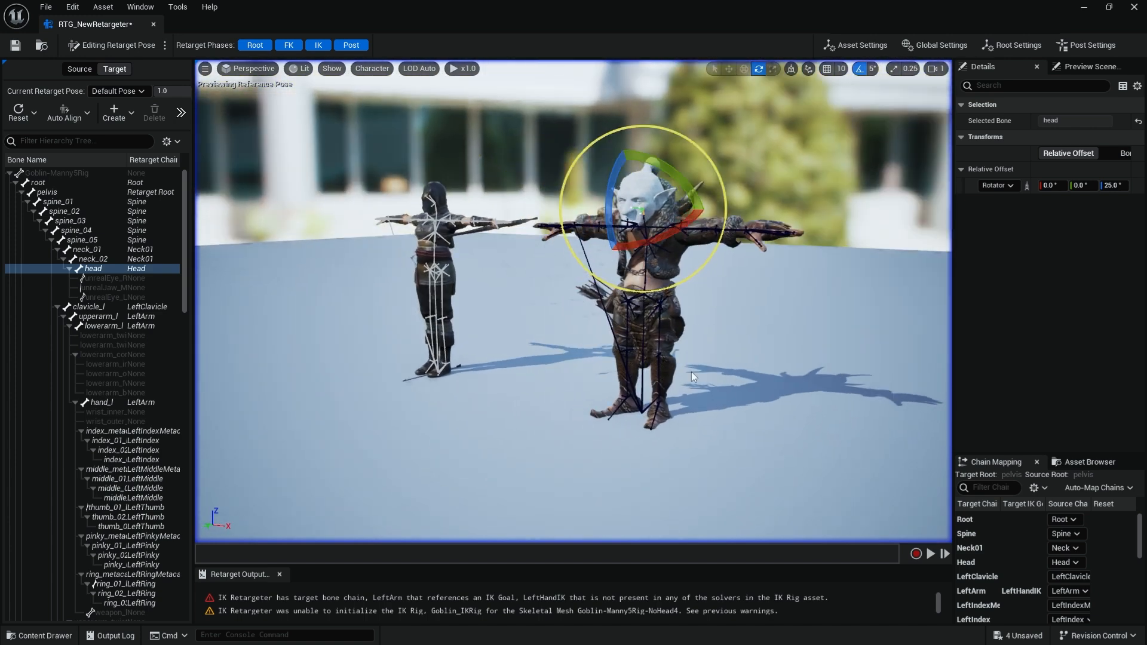
Show the retargeter's available animation assets in an enlarged list and play the reference pose.
{"action": "left_click", "coordinate": [1100, 462]}
{"action": "left_click_drag", "start_coordinate": [1072, 453], "coordinate": [1069, 380]}
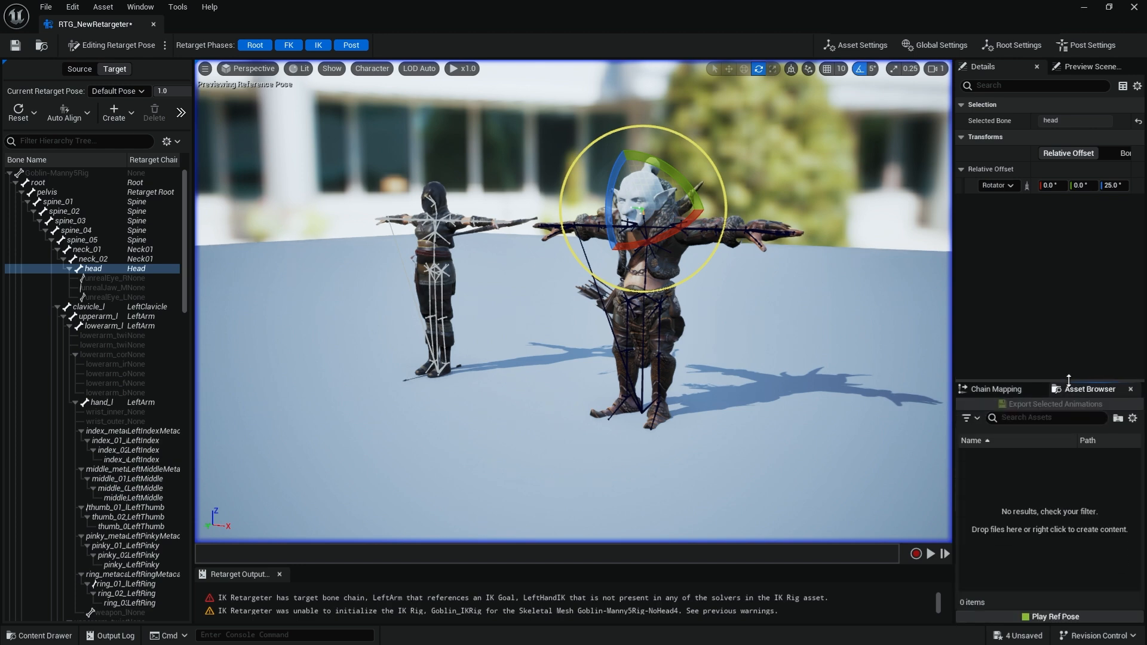
{"action": "left_click", "coordinate": [1055, 617]}
{"action": "left_click_drag", "start_coordinate": [534, 187], "coordinate": [544, 193], "text": "alt"}
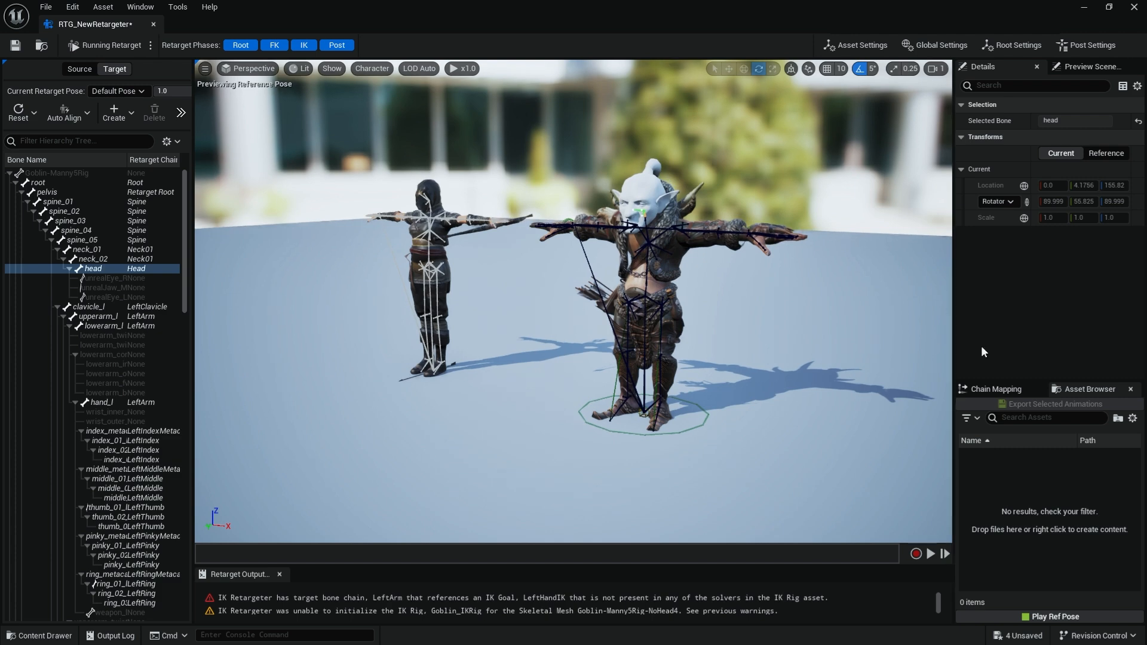
Show the chain mapping again, save the retargeter asset and close it.
{"action": "left_click", "coordinate": [997, 389]}
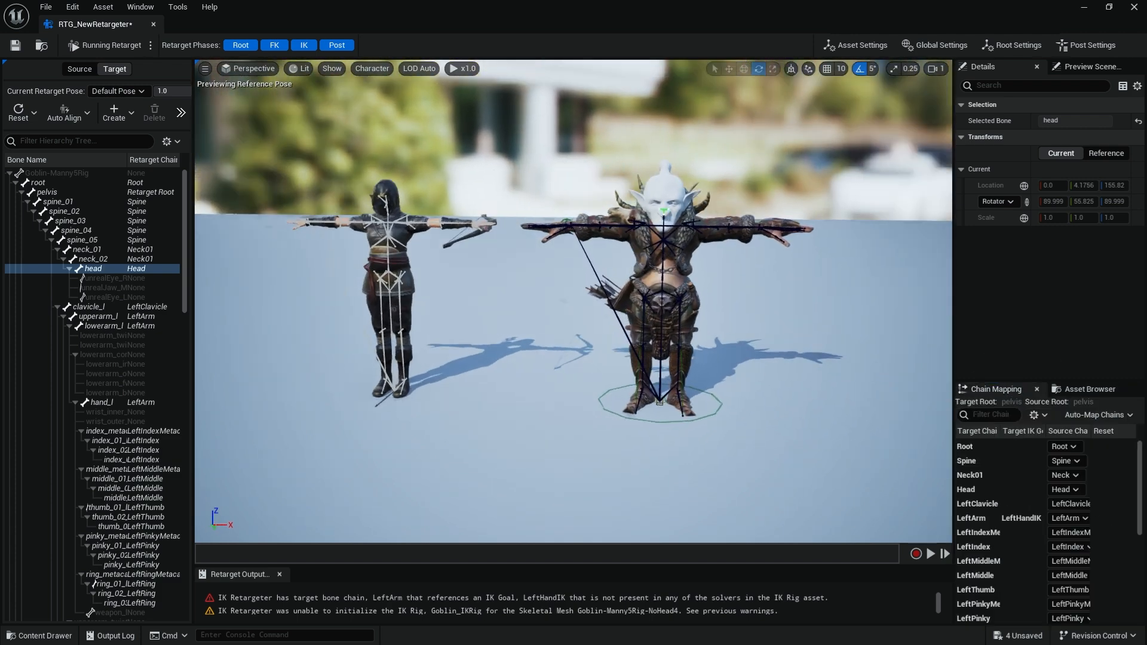
{"action": "mouse_move", "coordinate": [485, 268]}
{"action": "left_mouse_down", "text": "alt"}
{"action": "mouse_move", "coordinate": [448, 283]}
{"action": "mouse_move", "coordinate": [484, 269]}
{"action": "left_mouse_up", "text": "alt"}
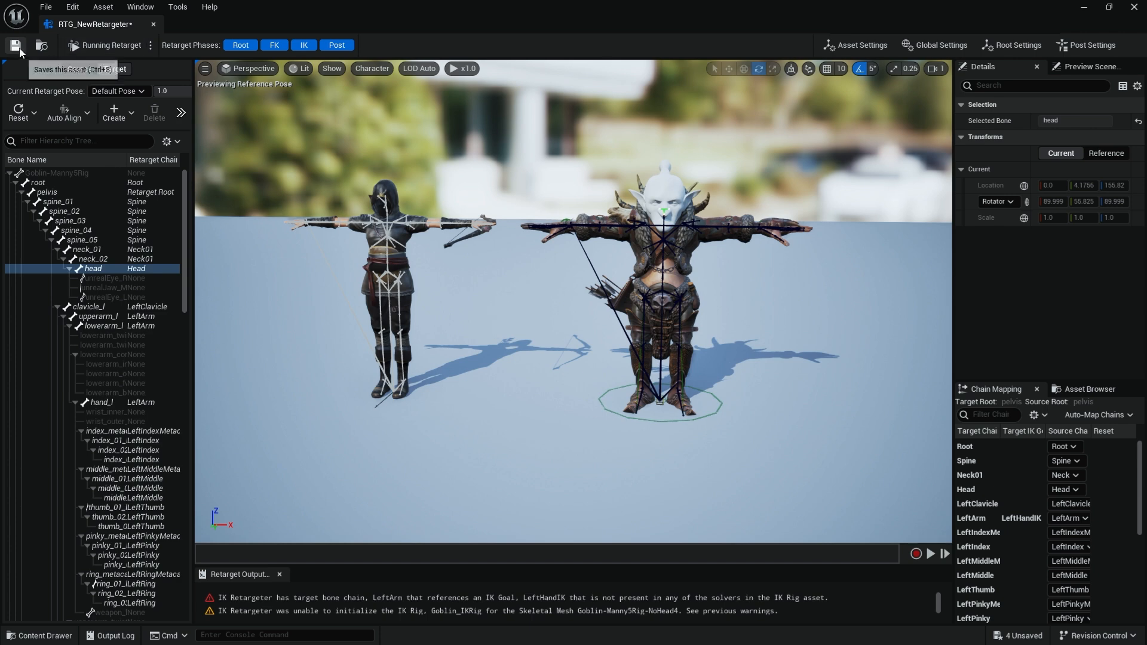
{"action": "left_click", "coordinate": [153, 24]}
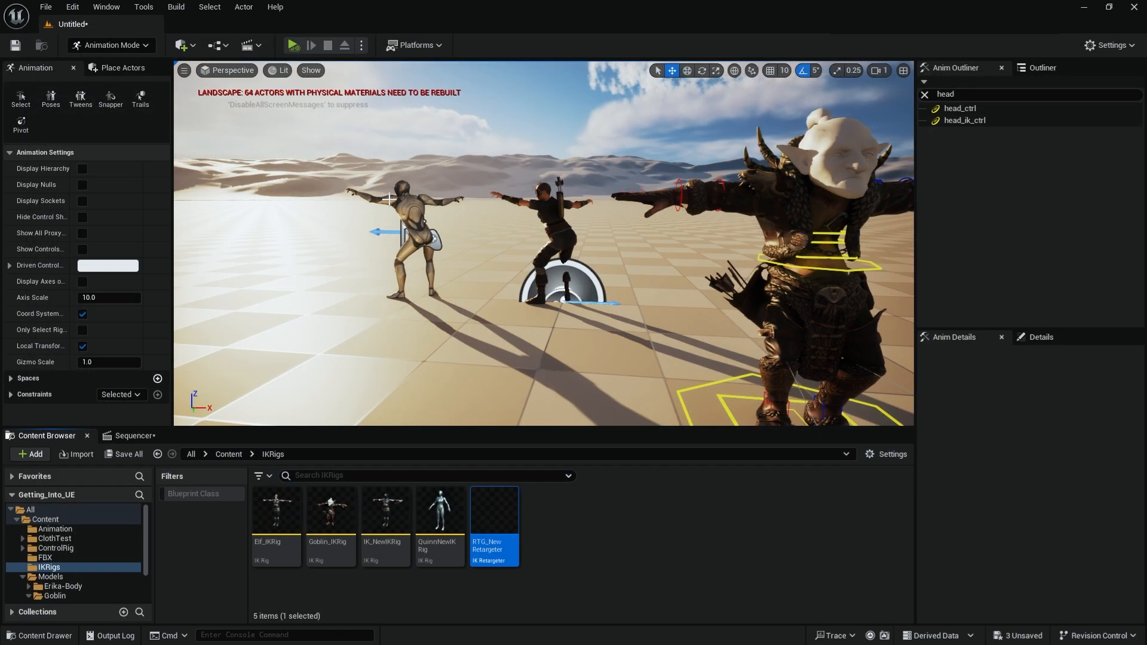
{"action": "scroll", "coordinate": [663, 311], "scroll_direction": "down", "scroll_amount": 4}
{"action": "left_click", "coordinate": [675, 265]}
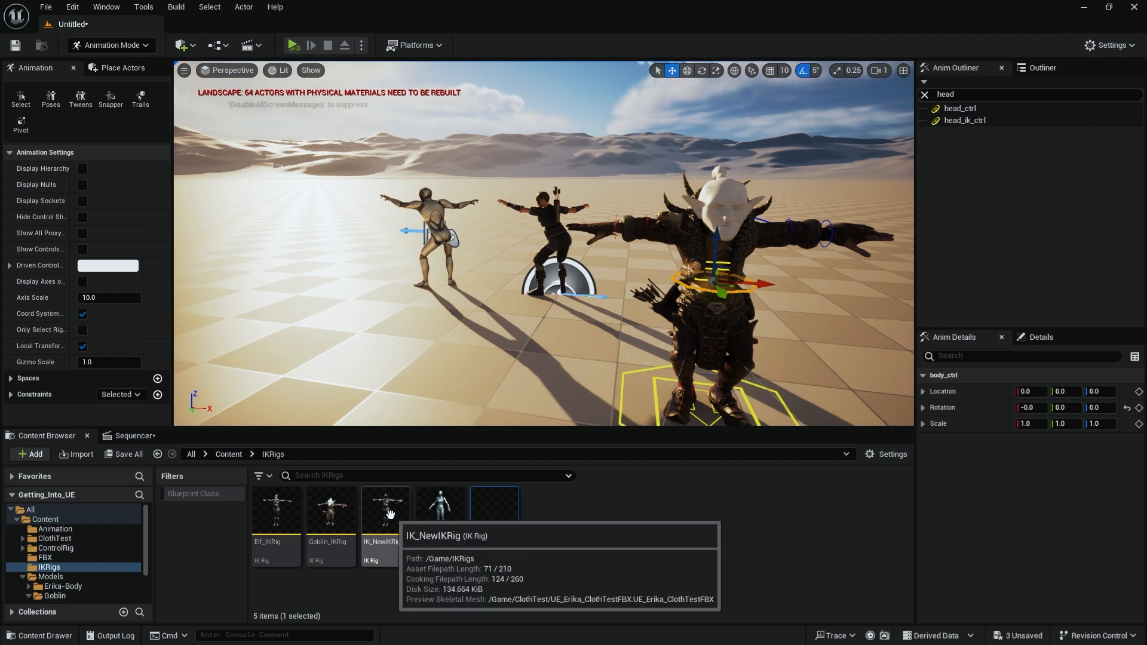
Open Elf_IKRig, check which animation assets are available for its skeleton, and close the rig.
{"action": "double_click", "coordinate": [278, 510]}
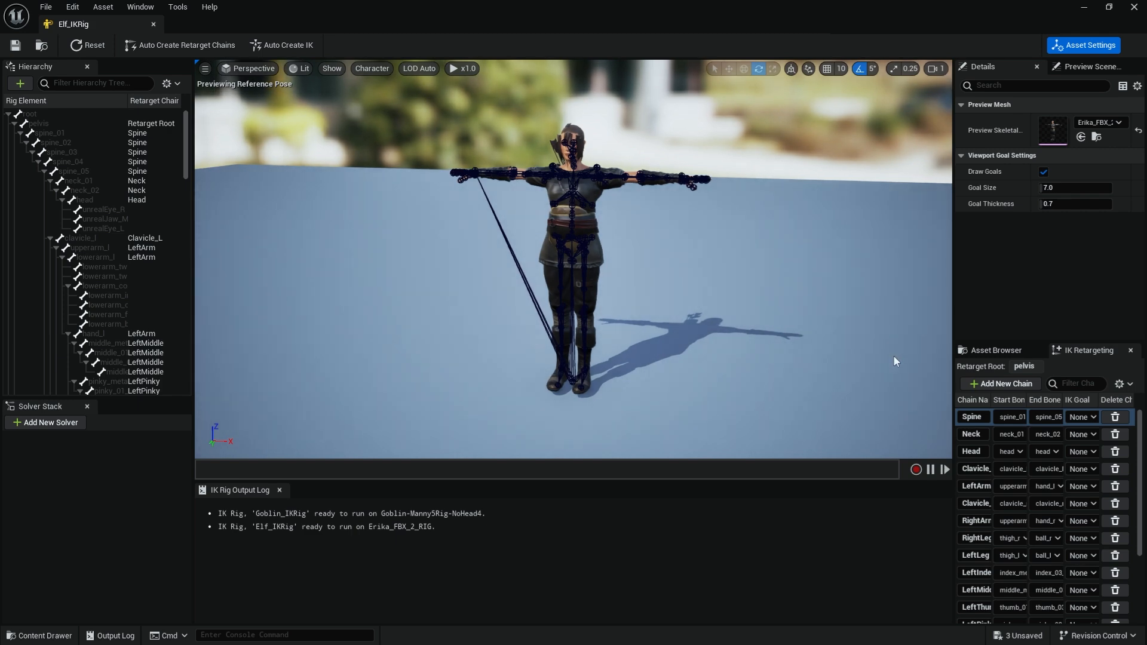
{"action": "left_click", "coordinate": [983, 352]}
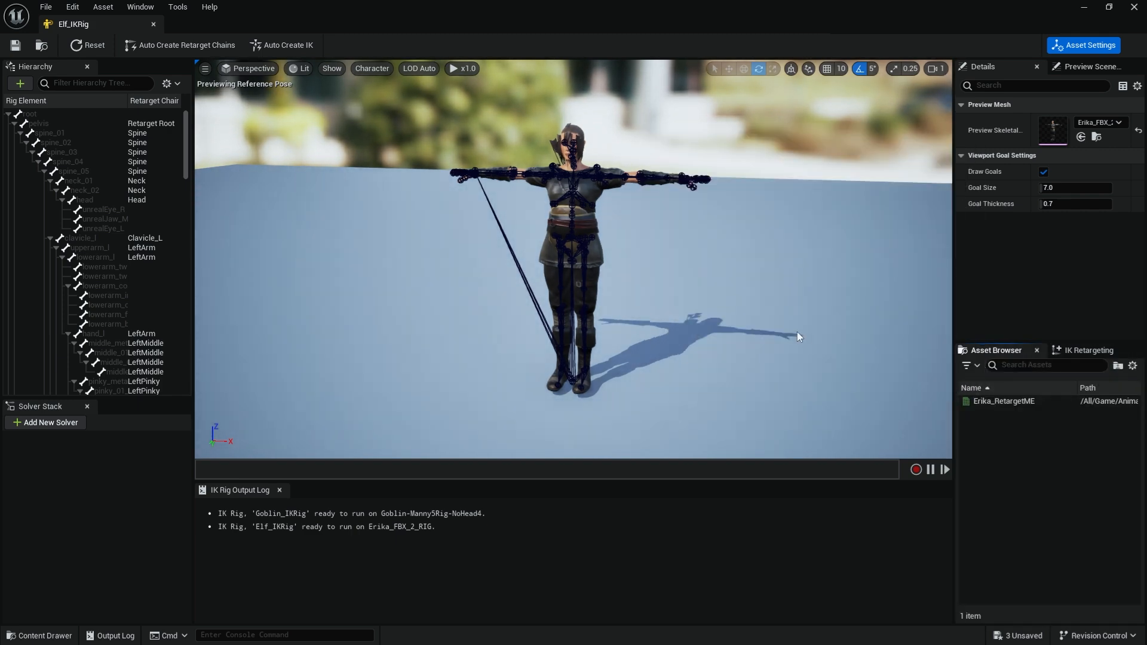
{"action": "left_click", "coordinate": [1134, 7]}
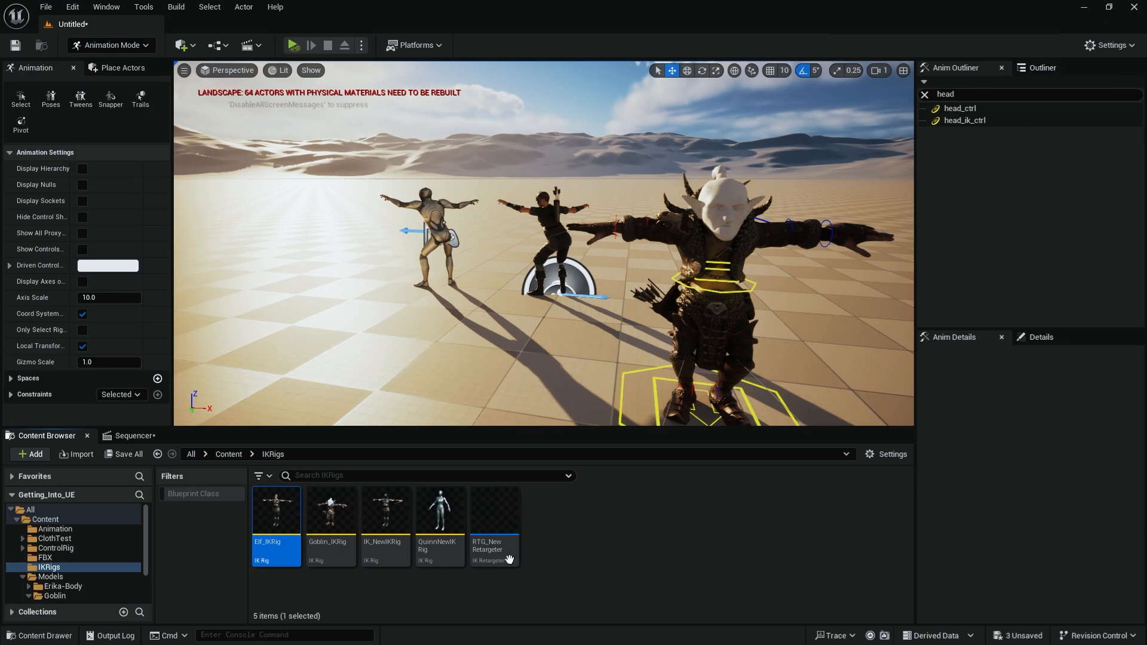
Reopen RTG_NewRetargeter and set its source IK Rig asset to Elf_IKRig.
{"action": "double_click", "coordinate": [496, 512]}
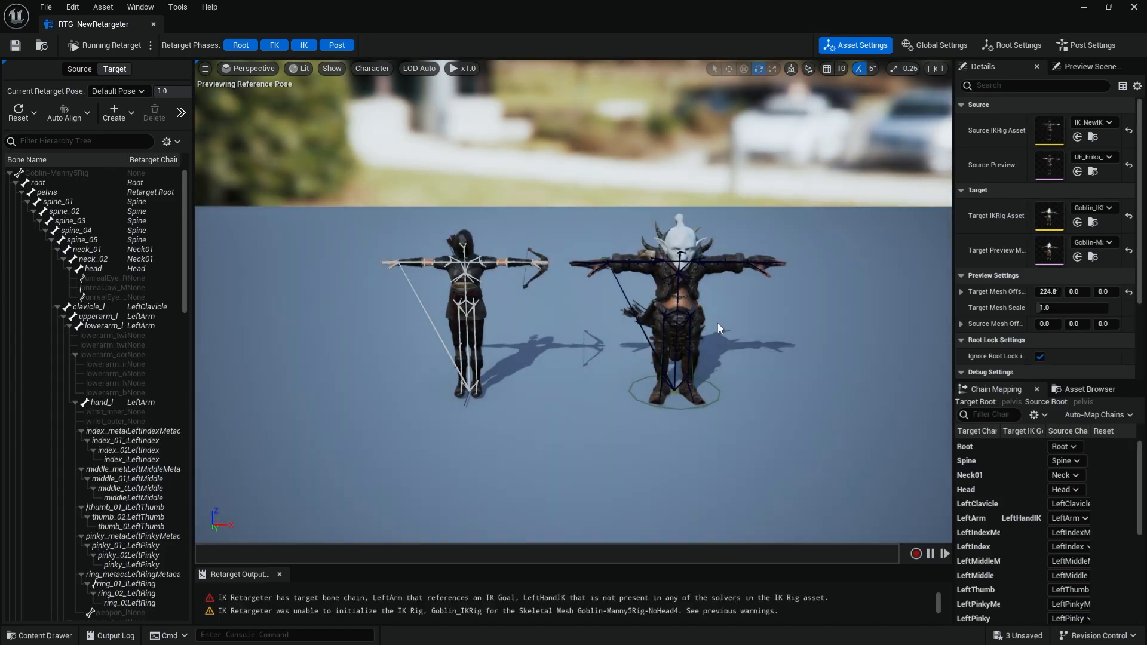
{"action": "left_click", "coordinate": [1091, 122]}
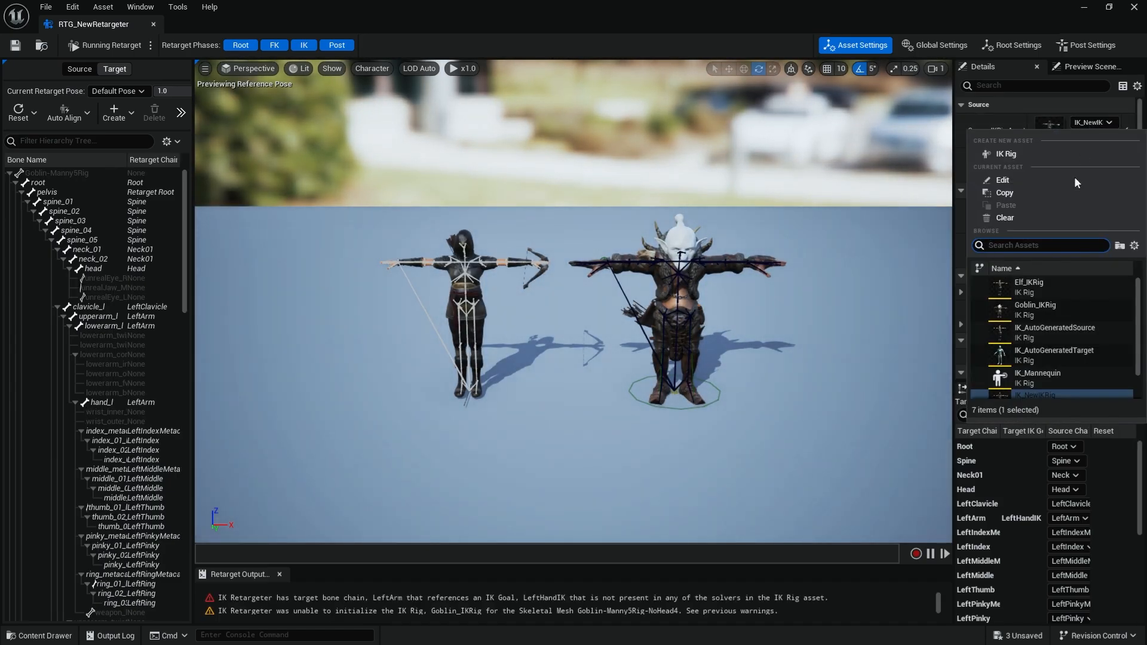
{"action": "left_click", "coordinate": [1051, 289]}
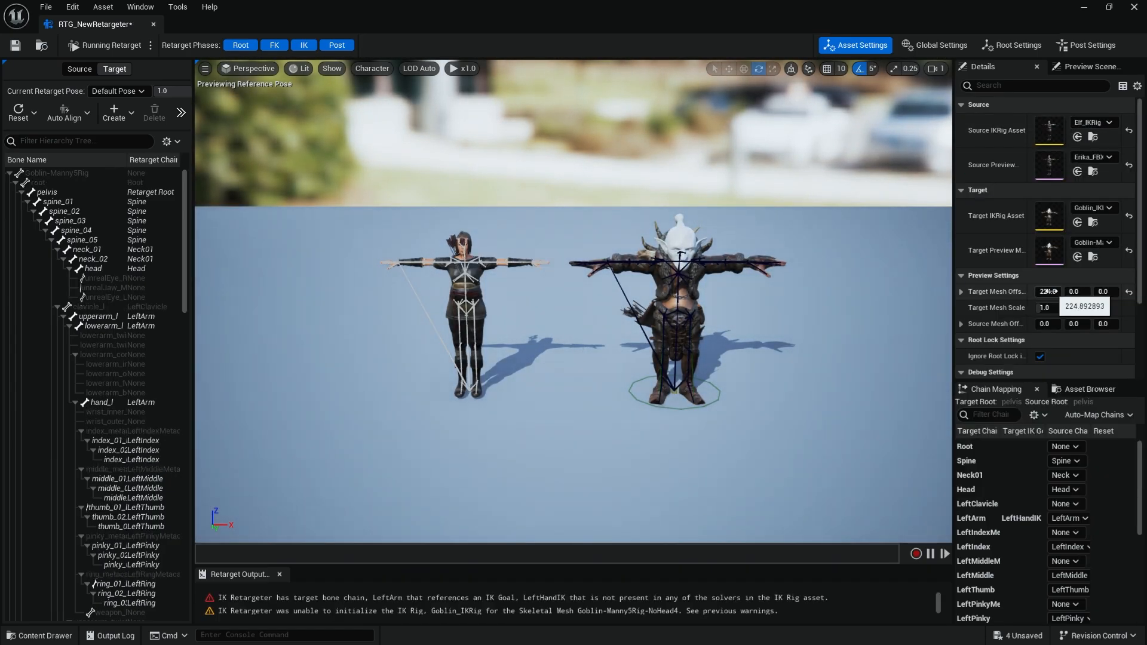
Preview Erika_RetargetME on the goblin, pause and scrub it to inspect the pose from below, and close RTG_NewRetargeter.
{"action": "left_click", "coordinate": [1107, 394]}
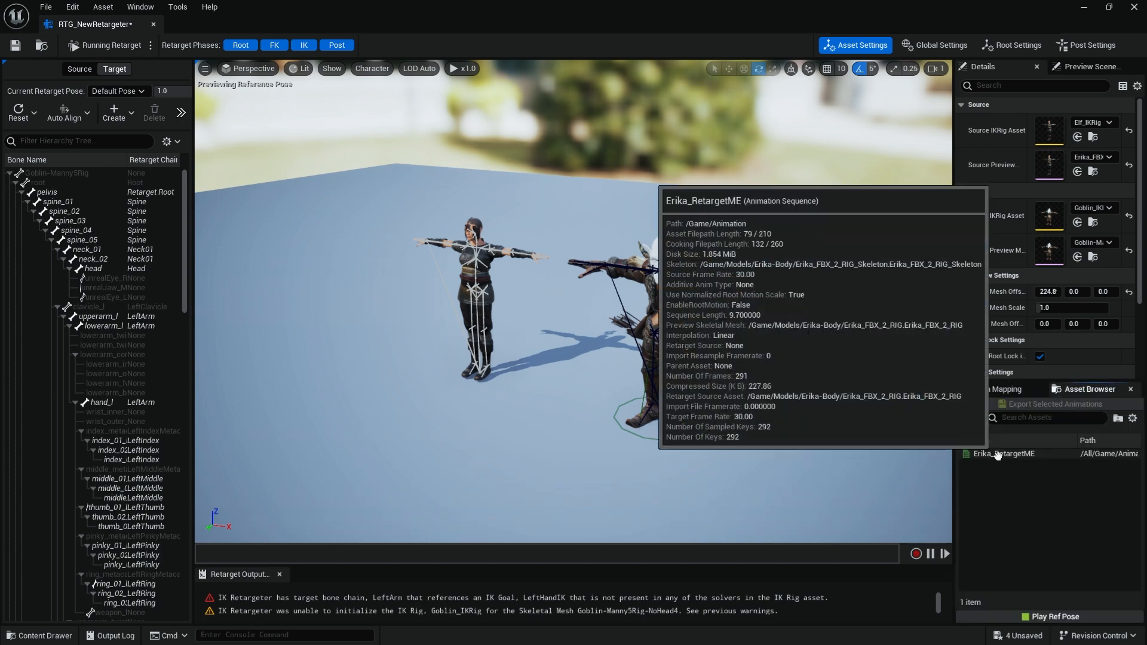
{"action": "left_click", "coordinate": [998, 454]}
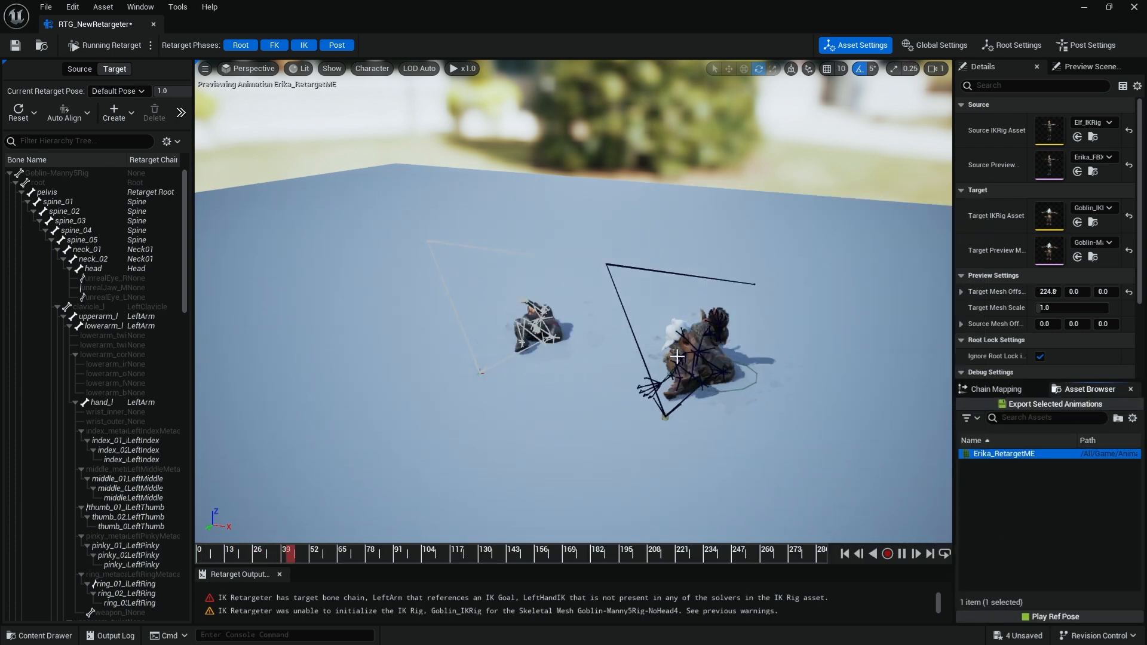
{"action": "left_click", "coordinate": [906, 557]}
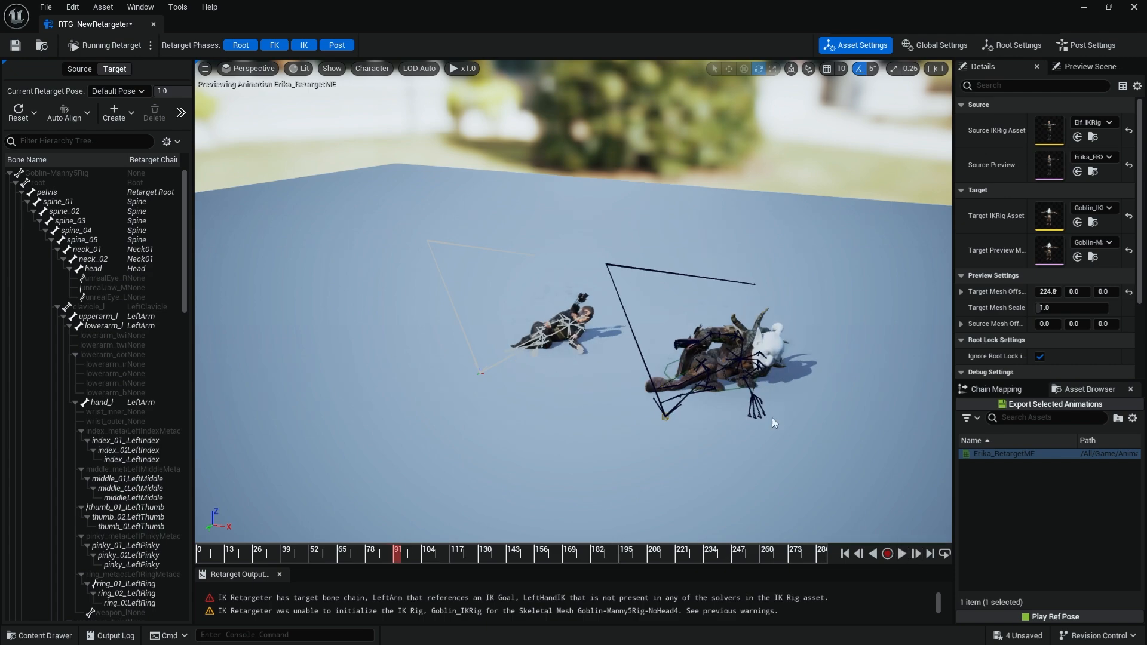
{"action": "left_click_drag", "start_coordinate": [659, 360], "coordinate": [418, 284], "text": "alt"}
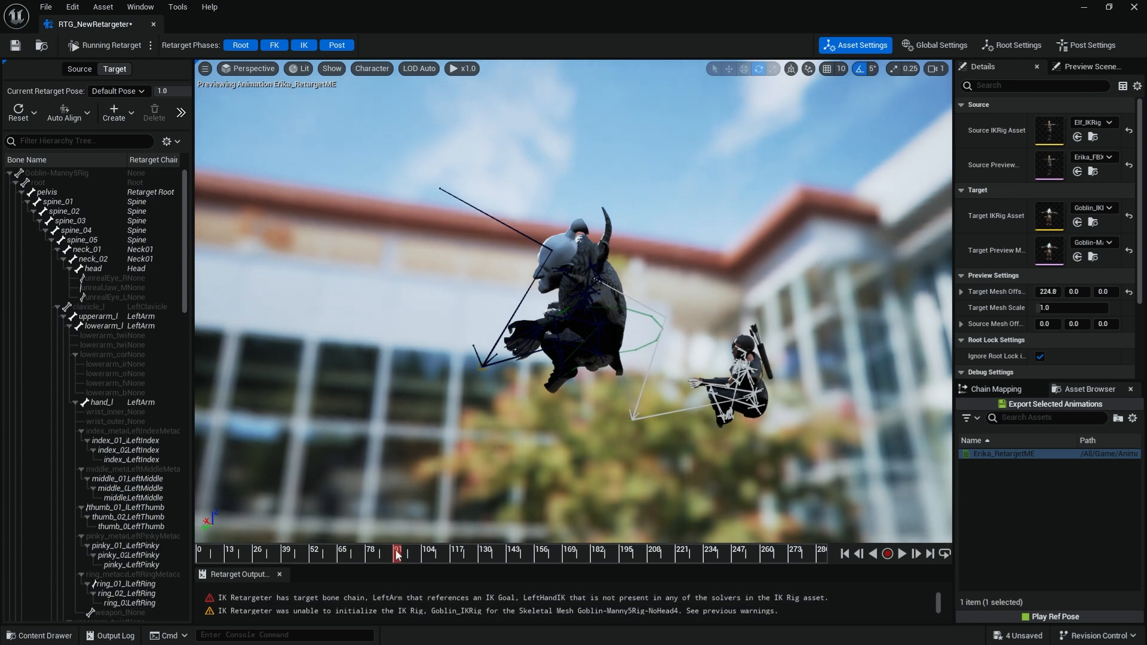
{"action": "left_click_drag", "start_coordinate": [398, 555], "coordinate": [404, 578]}
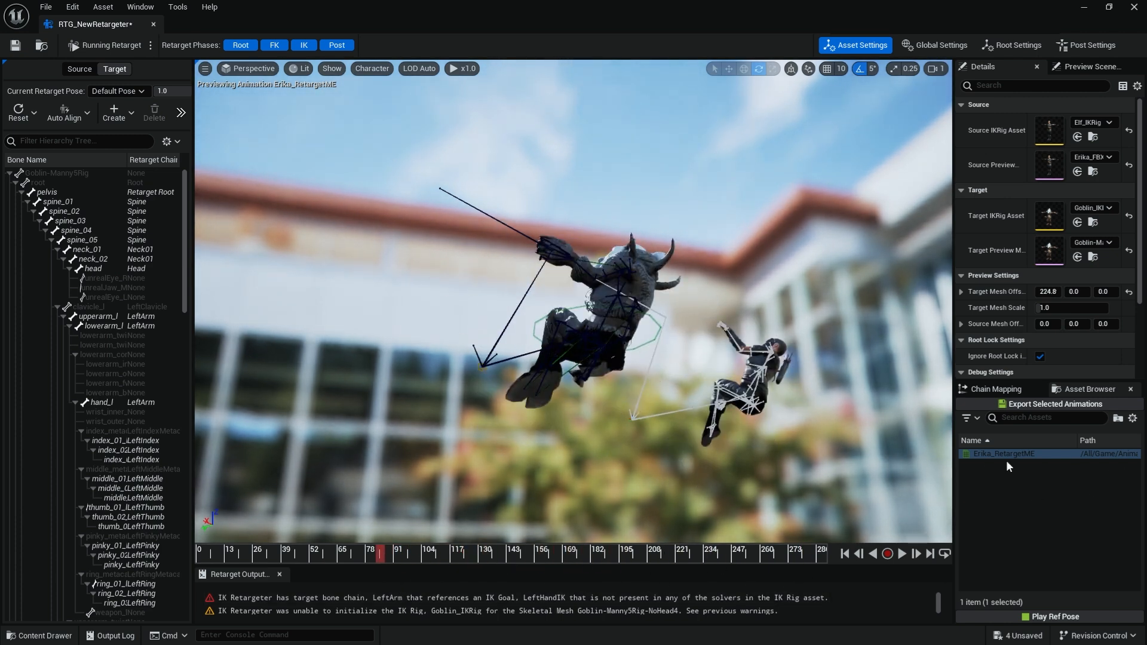
{"action": "left_click", "coordinate": [153, 25]}
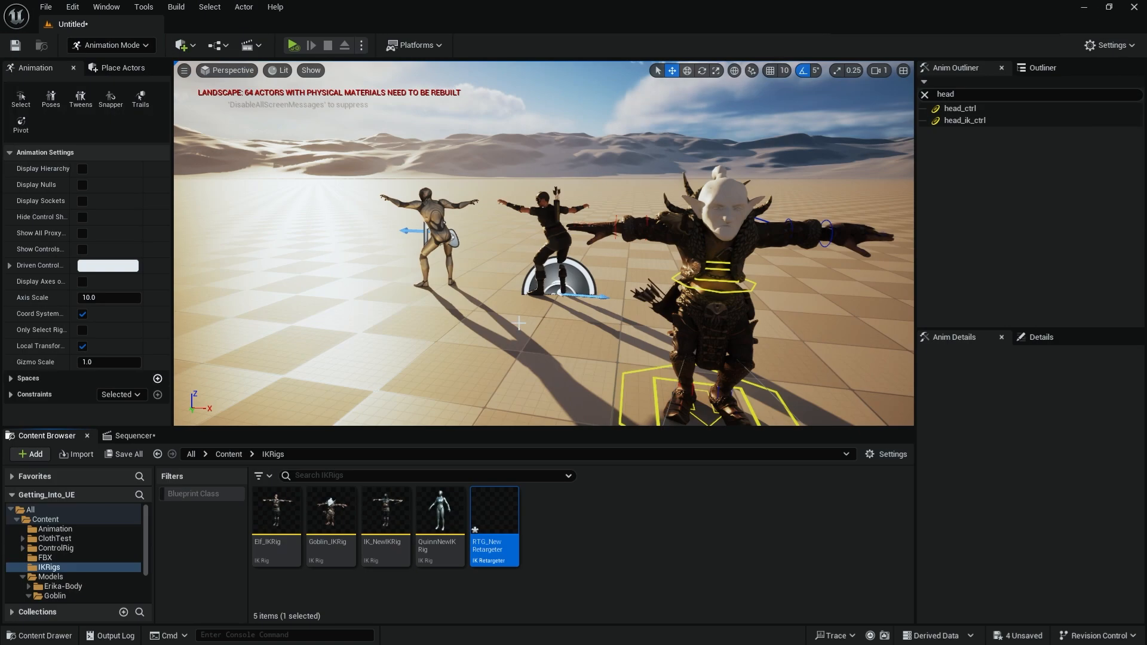
Create a new IK Retargeter asset named Elves in the IKRigs folder and open it.
{"action": "right_click", "coordinate": [564, 511]}
{"action": "mouse_move", "coordinate": [614, 263]}
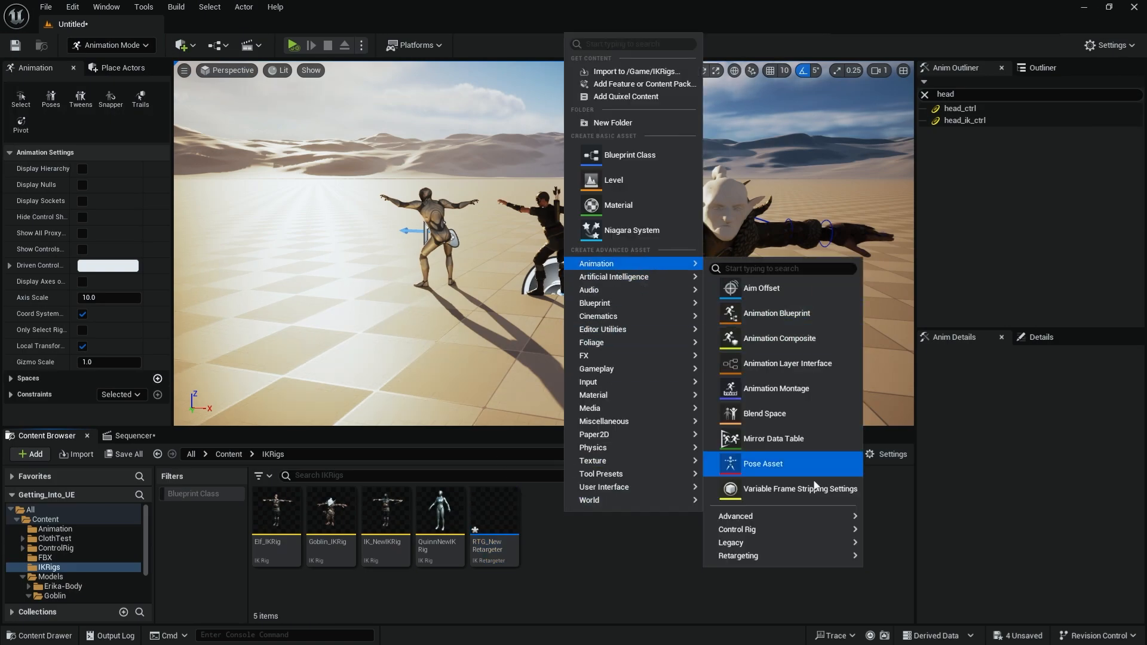
{"action": "mouse_move", "coordinate": [835, 556]}
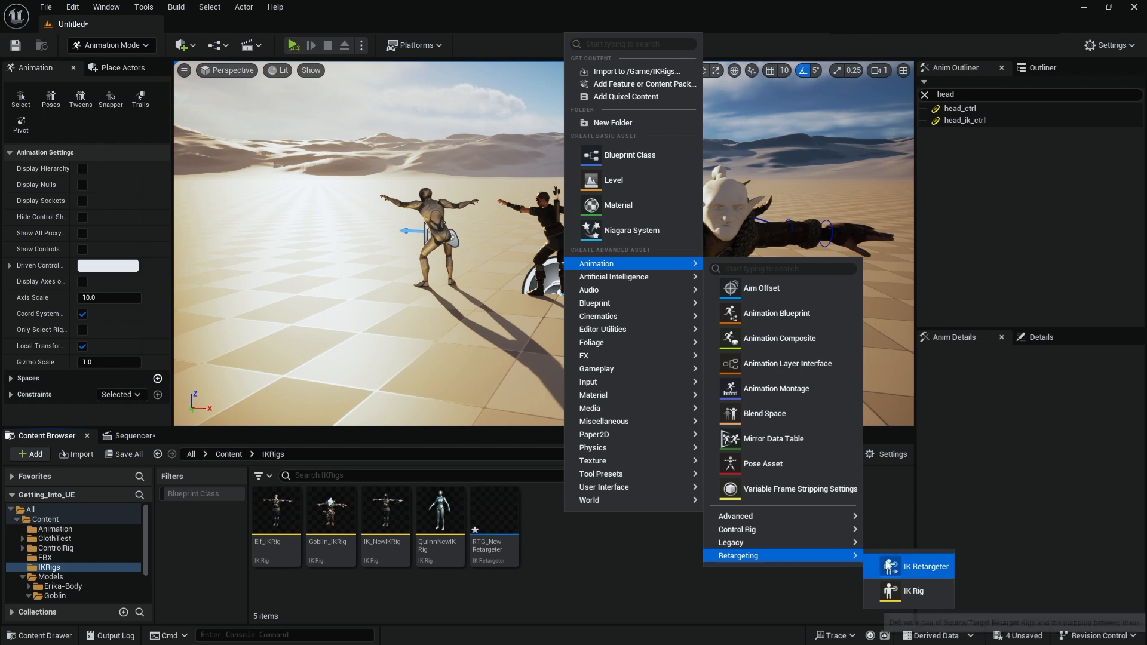
{"action": "left_click", "coordinate": [923, 566]}
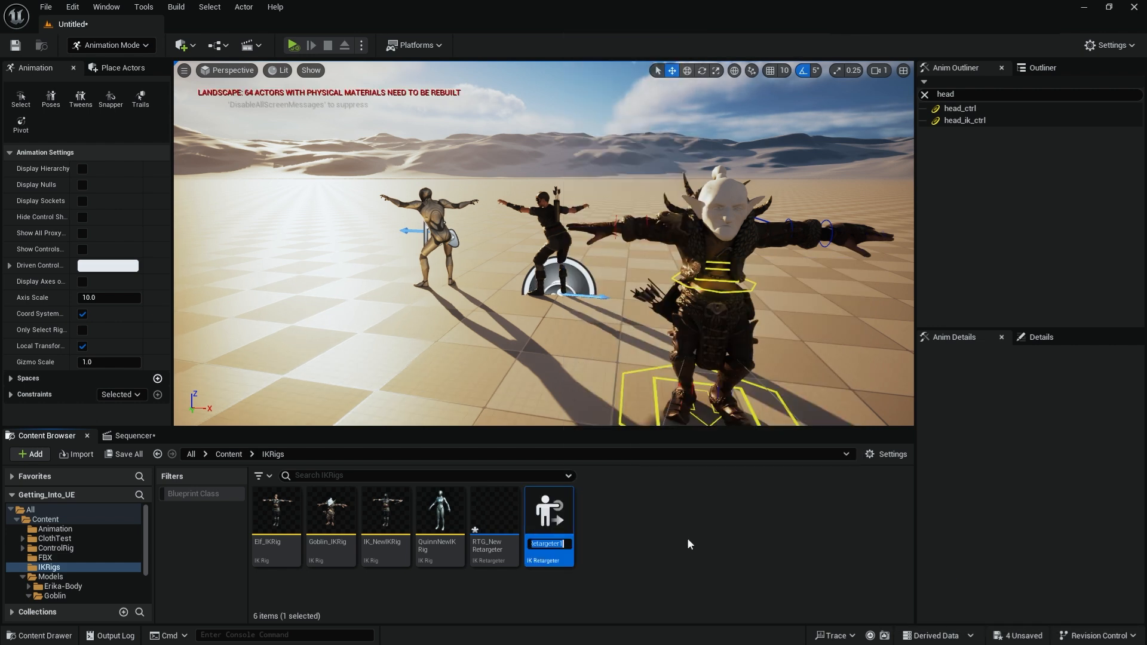
{"action": "type", "text": "Elves"}
{"action": "key", "text": "Return"}
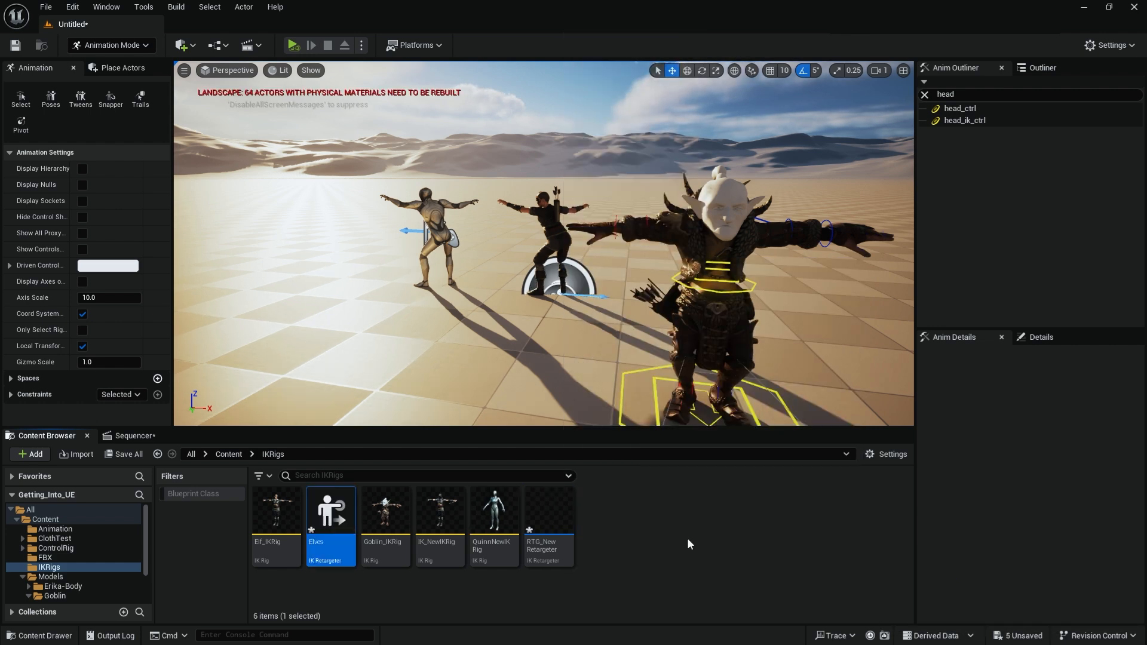
{"action": "double_click", "coordinate": [338, 514]}
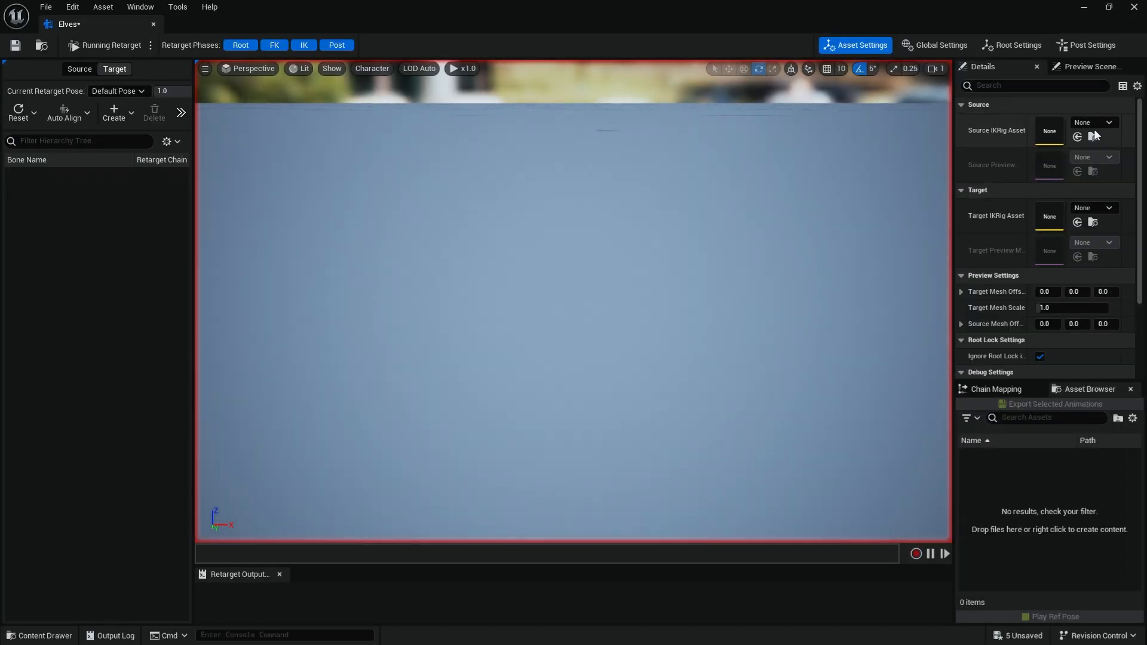
Set Elf_IKRig as the retargeter's source IK Rig and IK_NewIKRig as its target IK Rig.
{"action": "left_click", "coordinate": [1096, 123]}
{"action": "left_click", "coordinate": [1053, 272]}
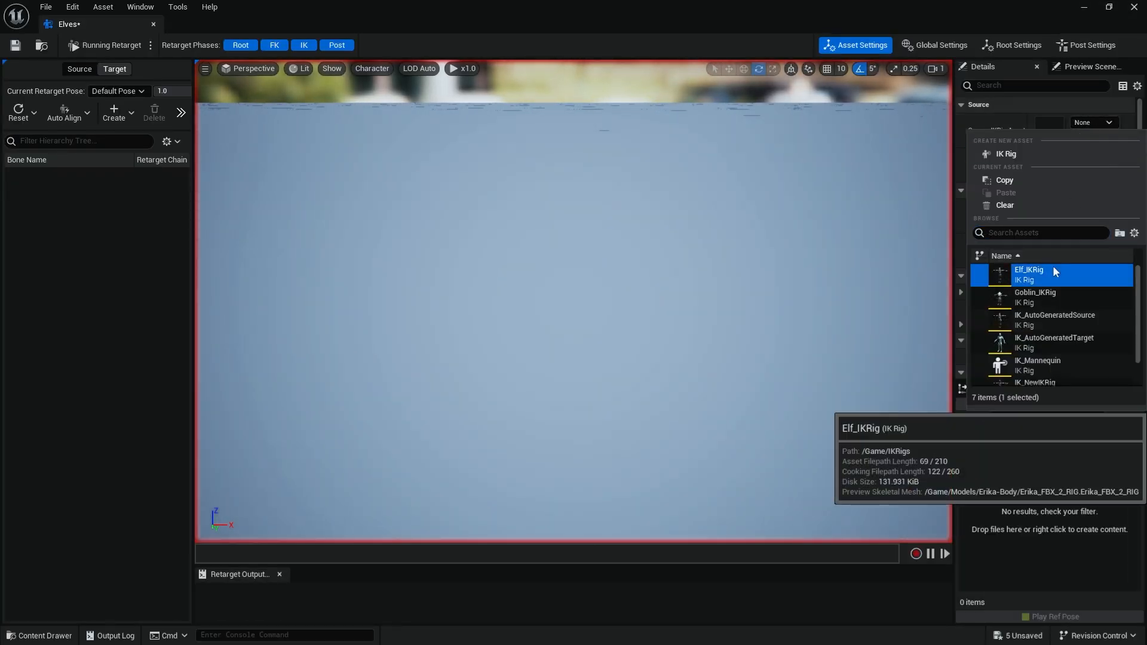
{"action": "left_click", "coordinate": [1093, 208]}
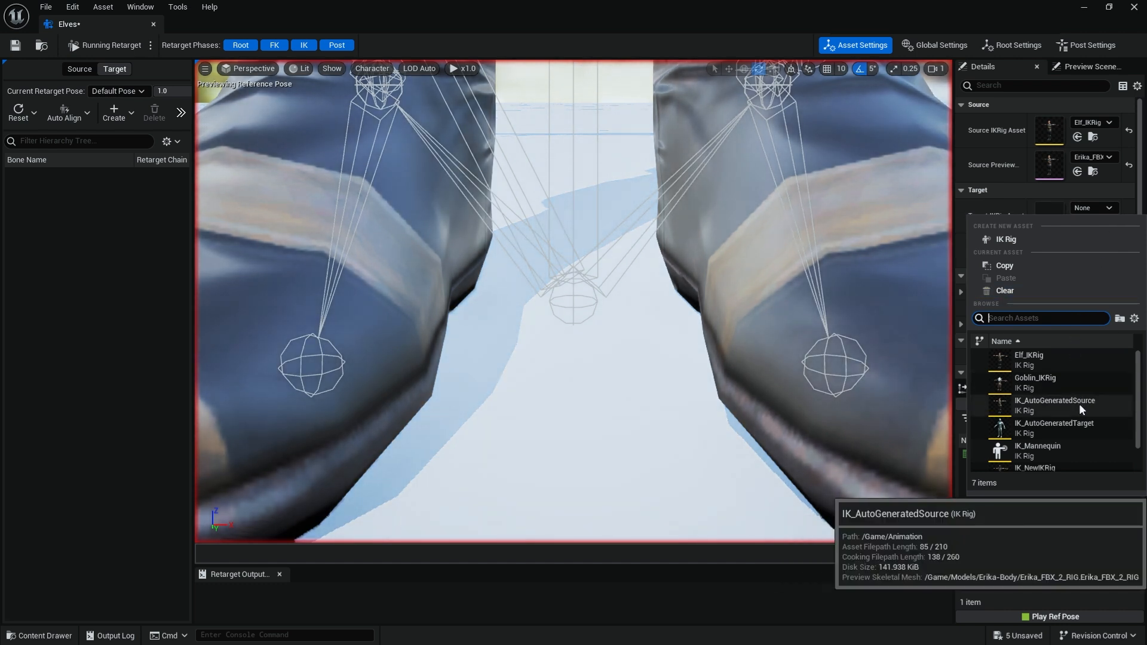
{"action": "scroll", "coordinate": [1060, 428], "scroll_direction": "down", "scroll_amount": 2}
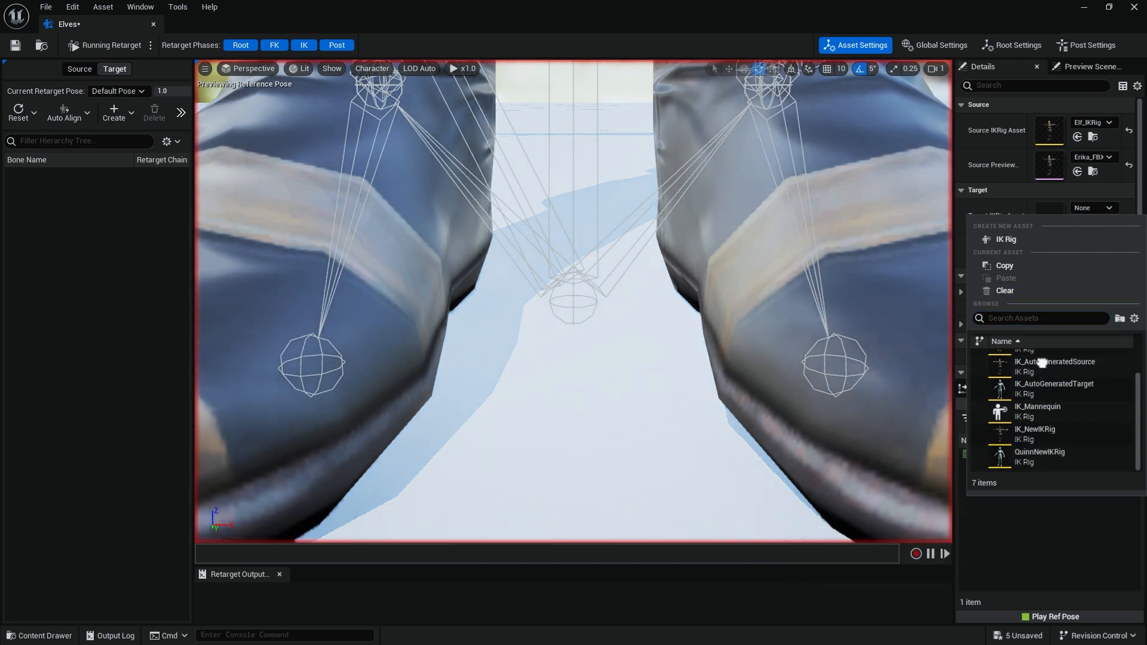
{"action": "left_click", "coordinate": [1060, 435]}
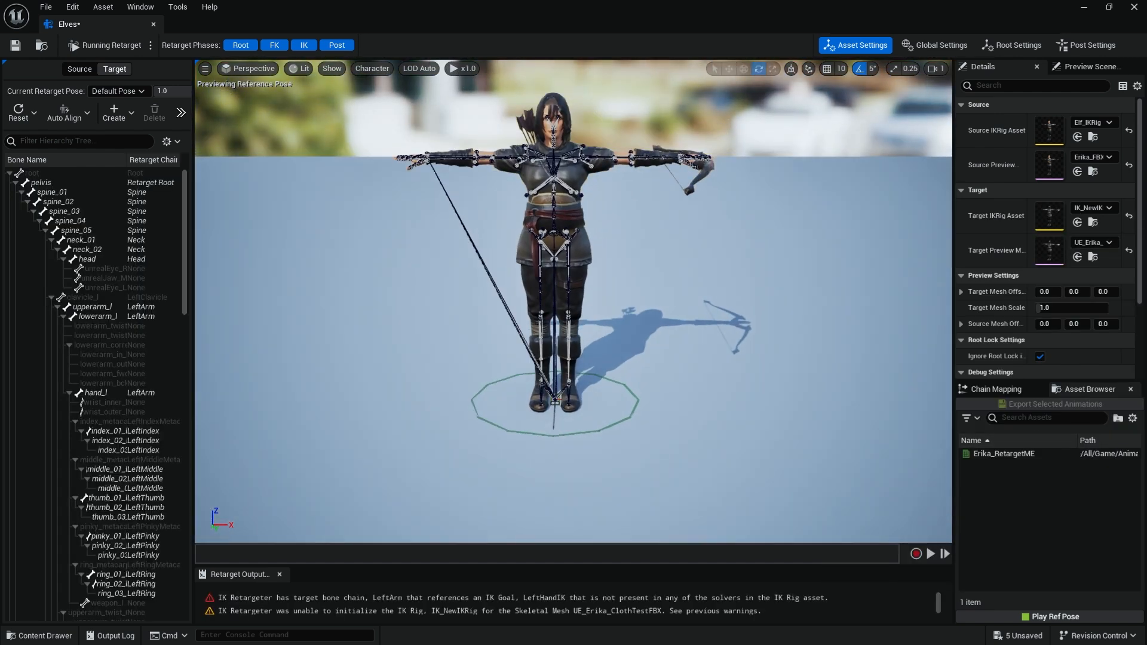
Offset the target preview mesh about 185 along X so both elves stand side by side.
{"action": "left_click", "coordinate": [1035, 292]}
{"action": "type", "text": "1"}
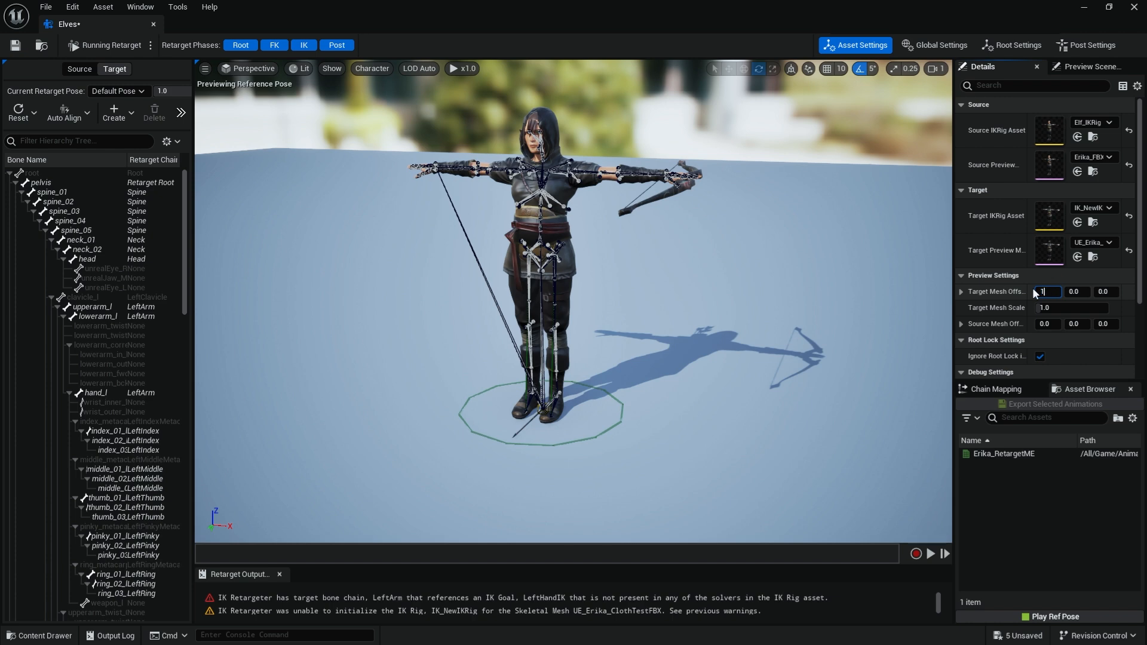
{"action": "type", "text": "00"}
{"action": "key", "text": "Return"}
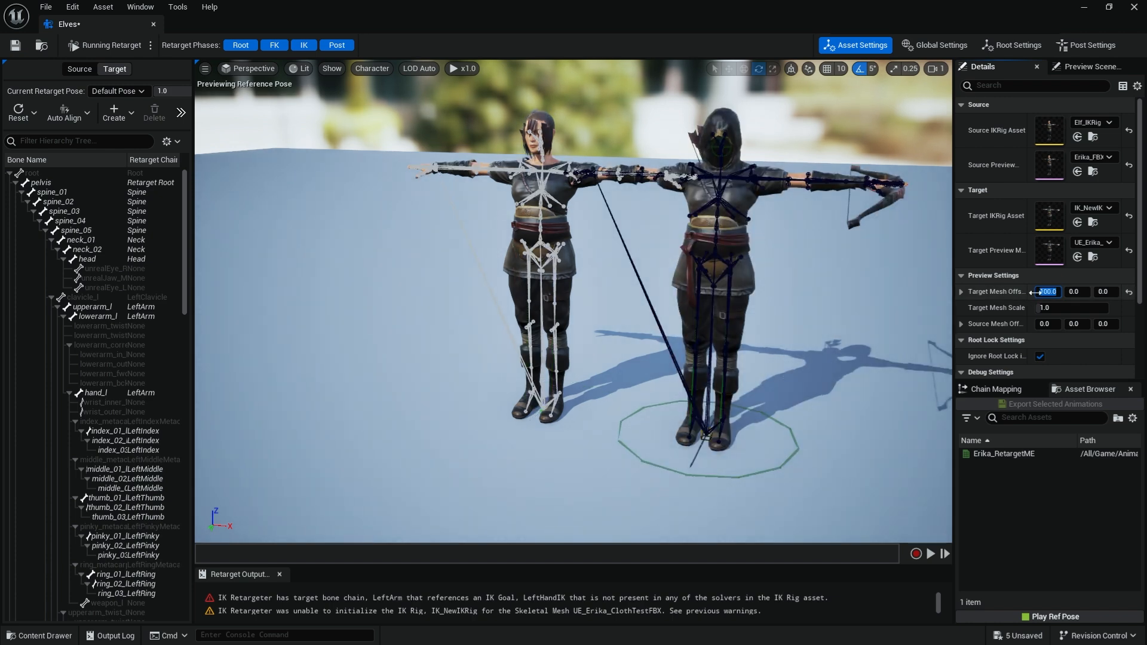
{"action": "left_click_drag", "start_coordinate": [1034, 293], "coordinate": [1085, 293]}
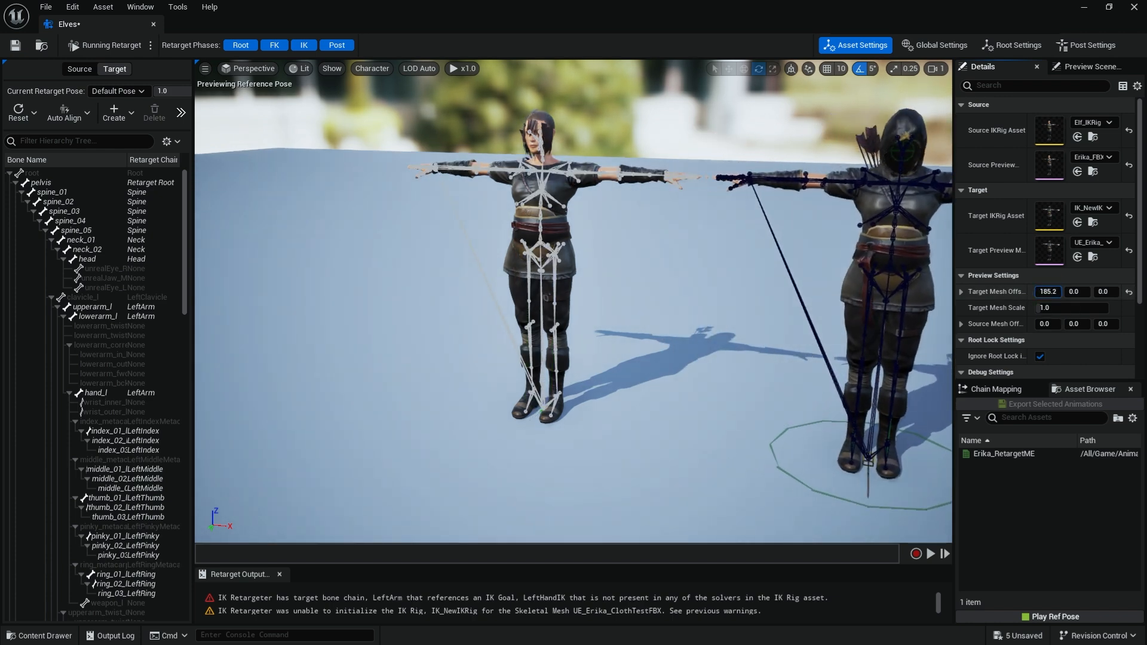
{"action": "left_click_drag", "start_coordinate": [819, 308], "coordinate": [744, 309], "text": "alt"}
{"action": "scroll", "coordinate": [743, 311], "scroll_direction": "down", "scroll_amount": 5}
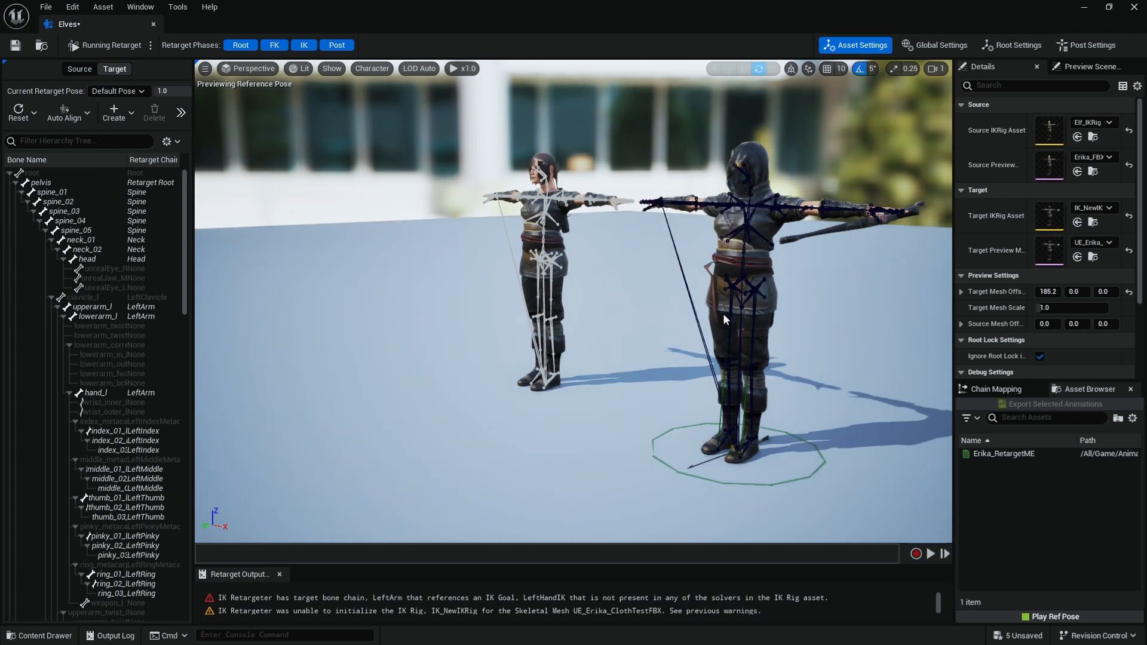
{"action": "middle_click_drag", "start_coordinate": [724, 317], "coordinate": [663, 317]}
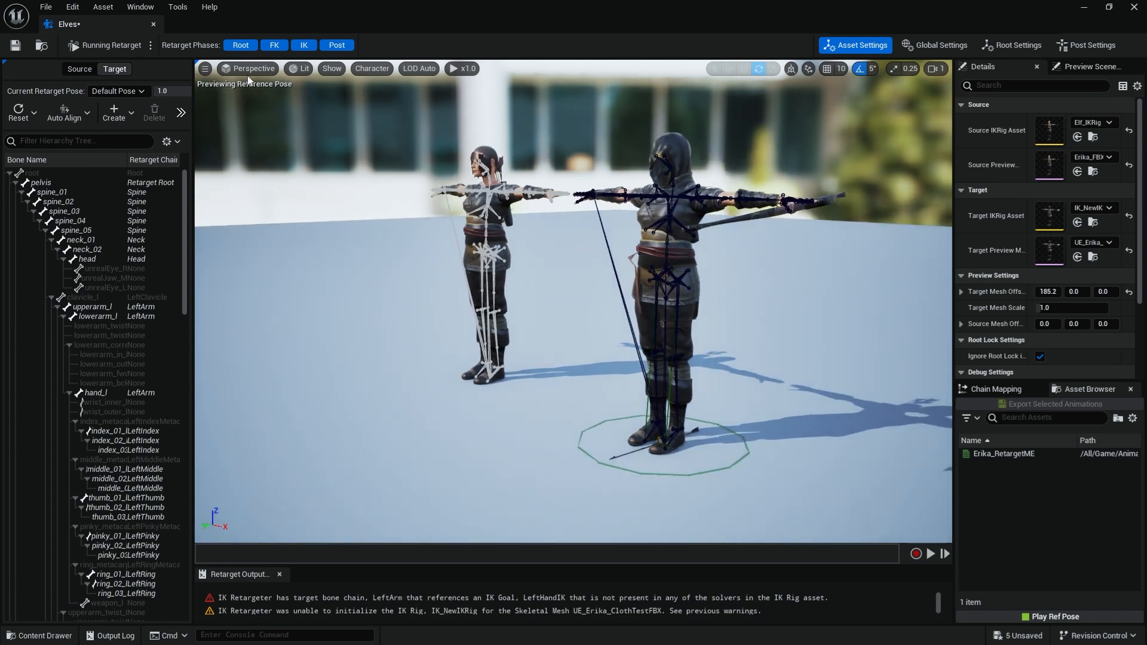
Switch to editing the retarget pose, auto-align the target elf's bones to the source, and compare both poses up close.
{"action": "left_click", "coordinate": [144, 48]}
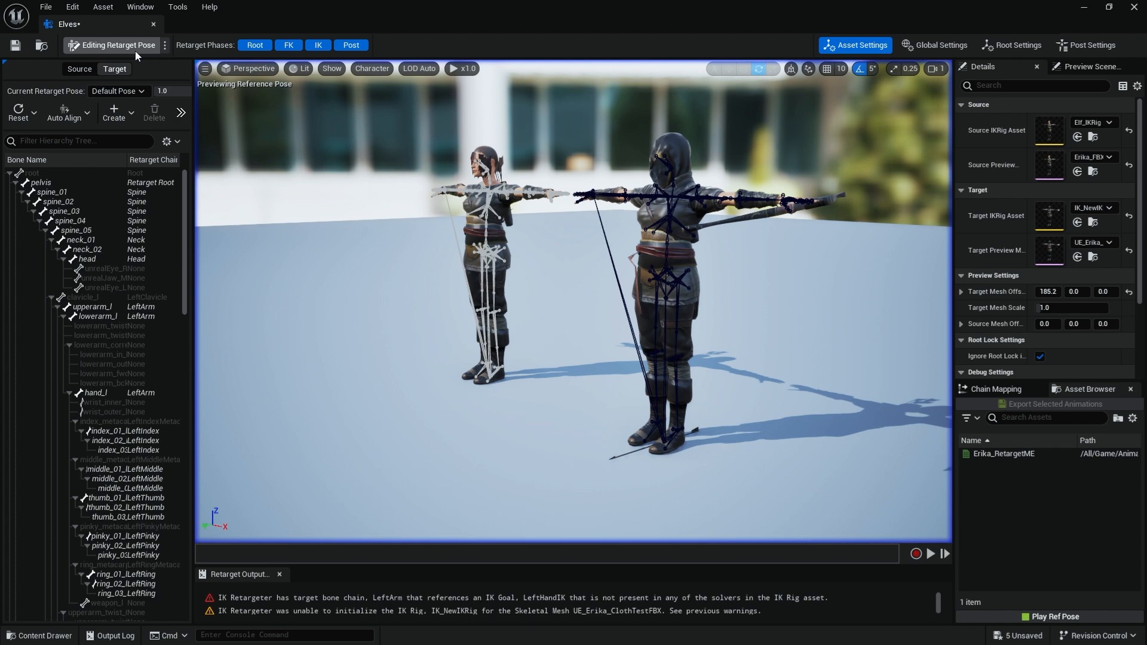
{"action": "left_click", "coordinate": [87, 113]}
{"action": "left_click", "coordinate": [98, 132]}
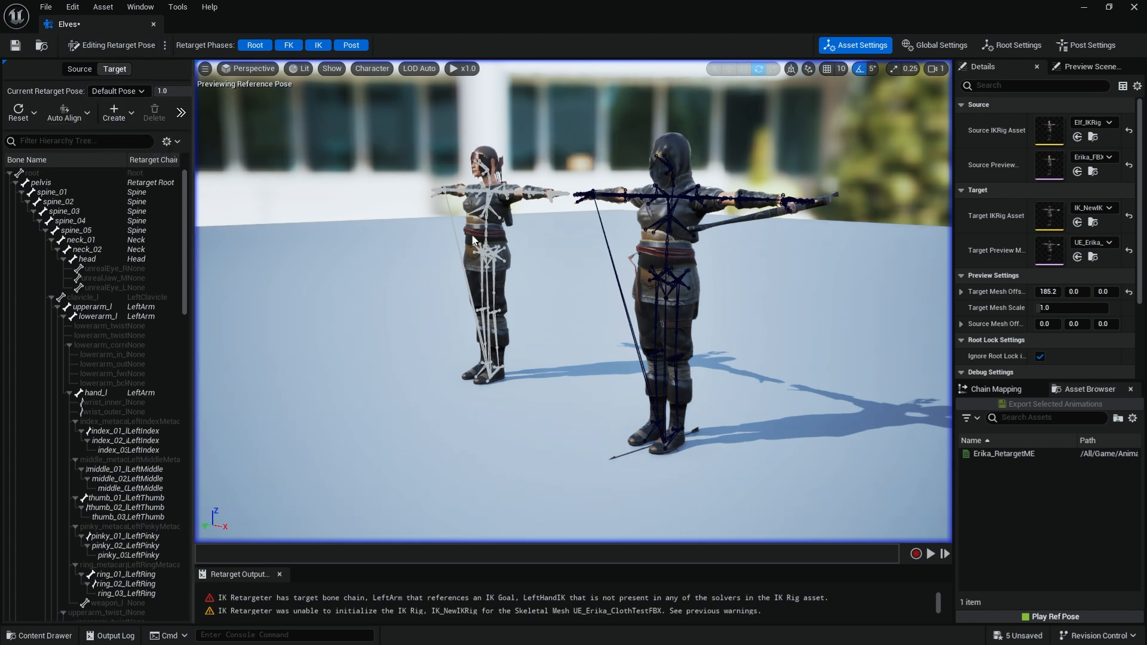
{"action": "left_click_drag", "start_coordinate": [472, 240], "coordinate": [597, 228]}
{"action": "left_click_drag", "start_coordinate": [744, 153], "coordinate": [687, 185], "text": "alt"}
{"action": "scroll", "coordinate": [744, 248], "scroll_direction": "up", "scroll_amount": 6}
{"action": "scroll", "coordinate": [740, 249], "scroll_direction": "down", "scroll_amount": 6}
{"action": "scroll", "coordinate": [740, 249], "scroll_direction": "down", "scroll_amount": 1}
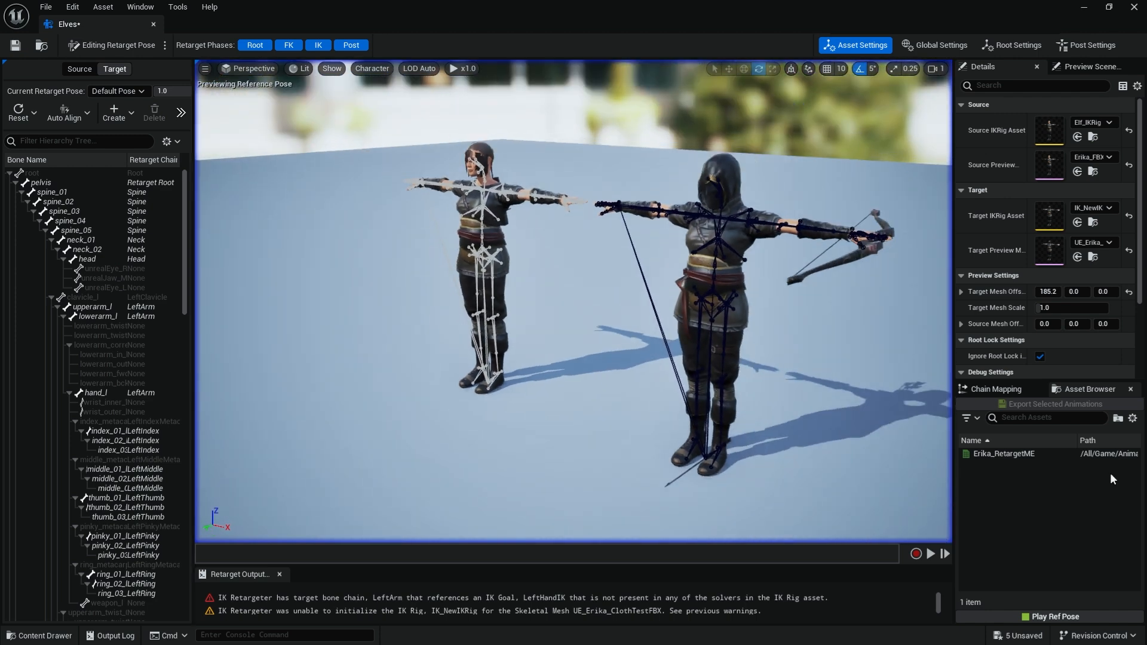
Play Erika_RetargetME on both elves and inspect the retargeted motion from different angles.
{"action": "left_click", "coordinate": [1031, 453]}
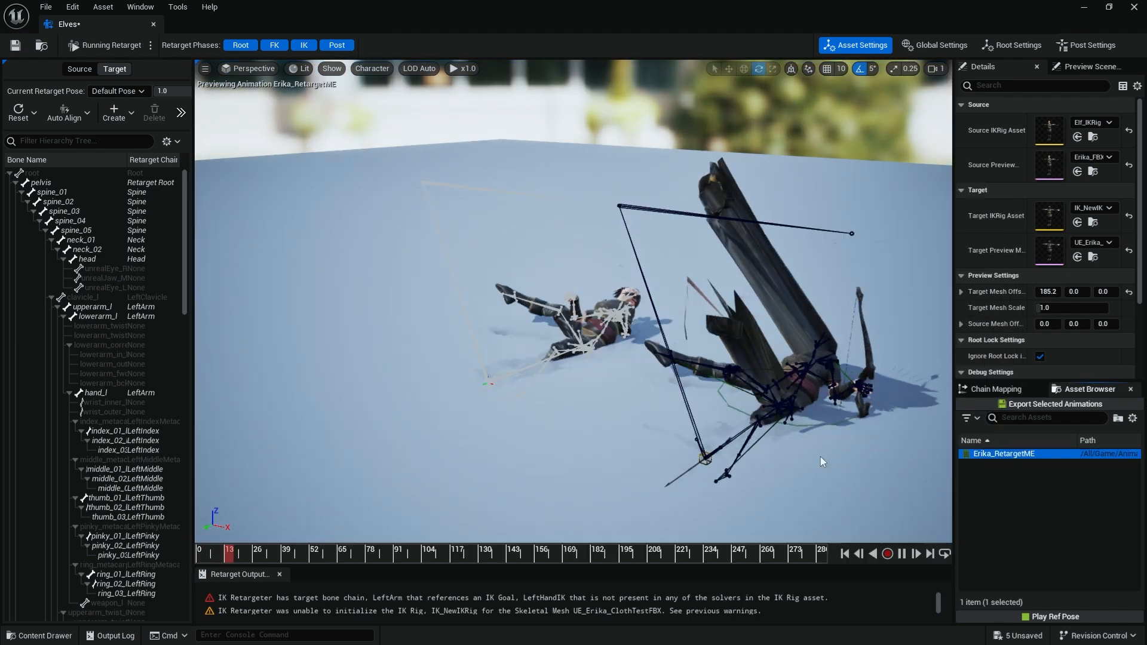
{"action": "left_click_drag", "start_coordinate": [779, 447], "coordinate": [866, 448], "text": "alt"}
{"action": "left_click_drag", "start_coordinate": [699, 247], "coordinate": [689, 242], "text": "alt"}
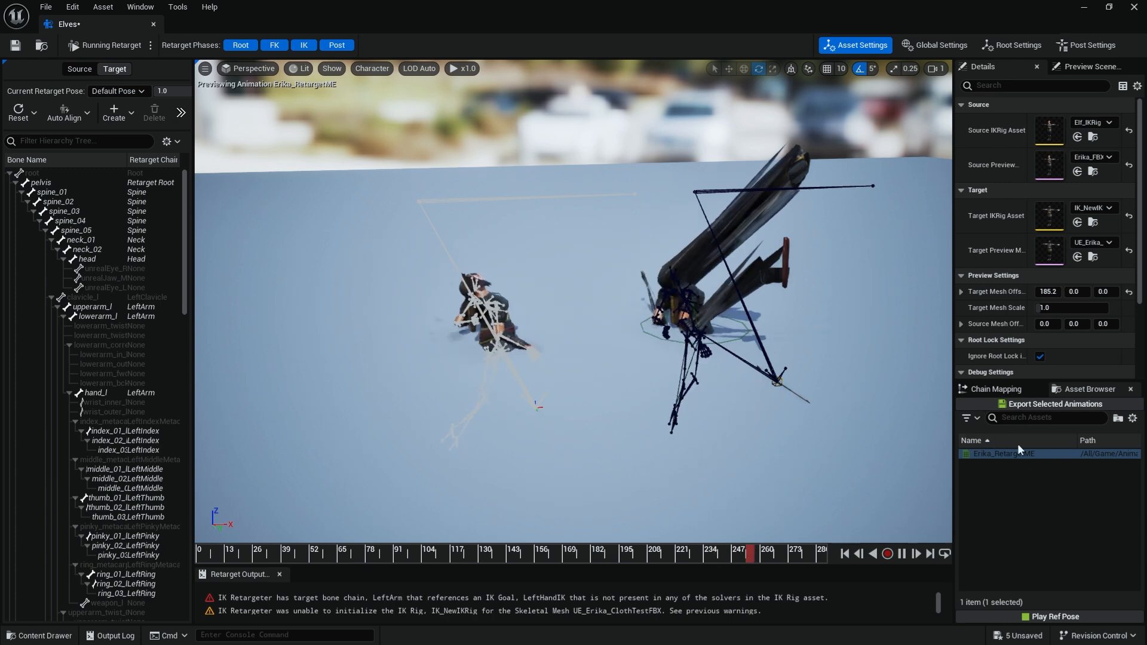
Export the retargeted animation to the Animation folder with the prefix NEW_, including referenced assets, and close the Elves retargeter.
{"action": "left_click", "coordinate": [1021, 407]}
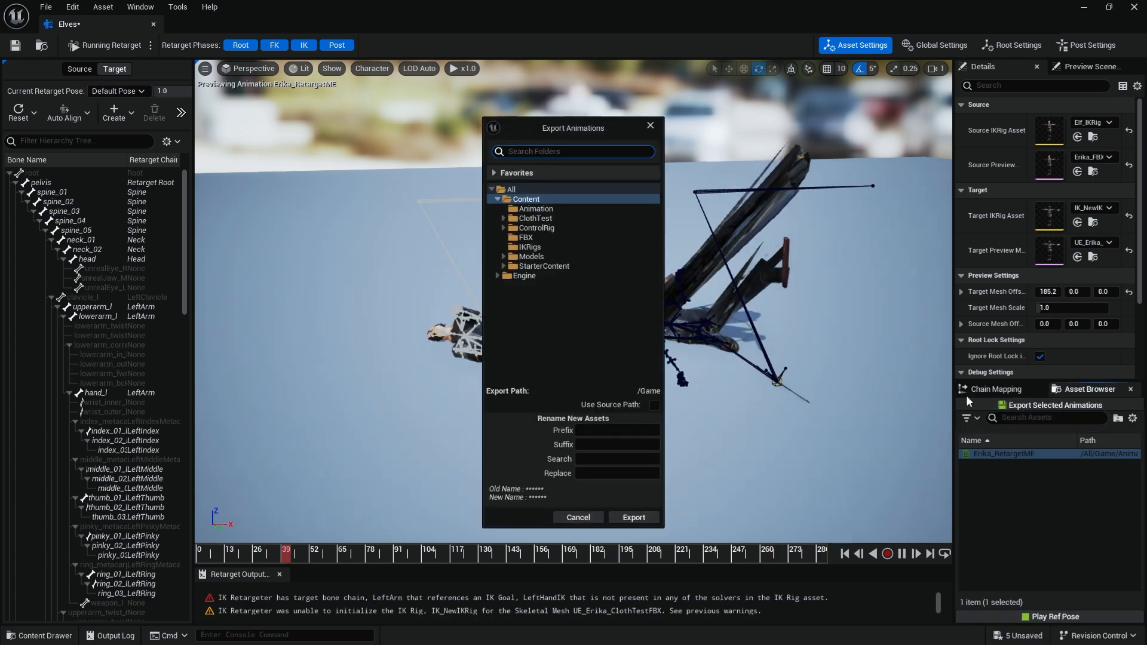
{"action": "left_click", "coordinate": [537, 209]}
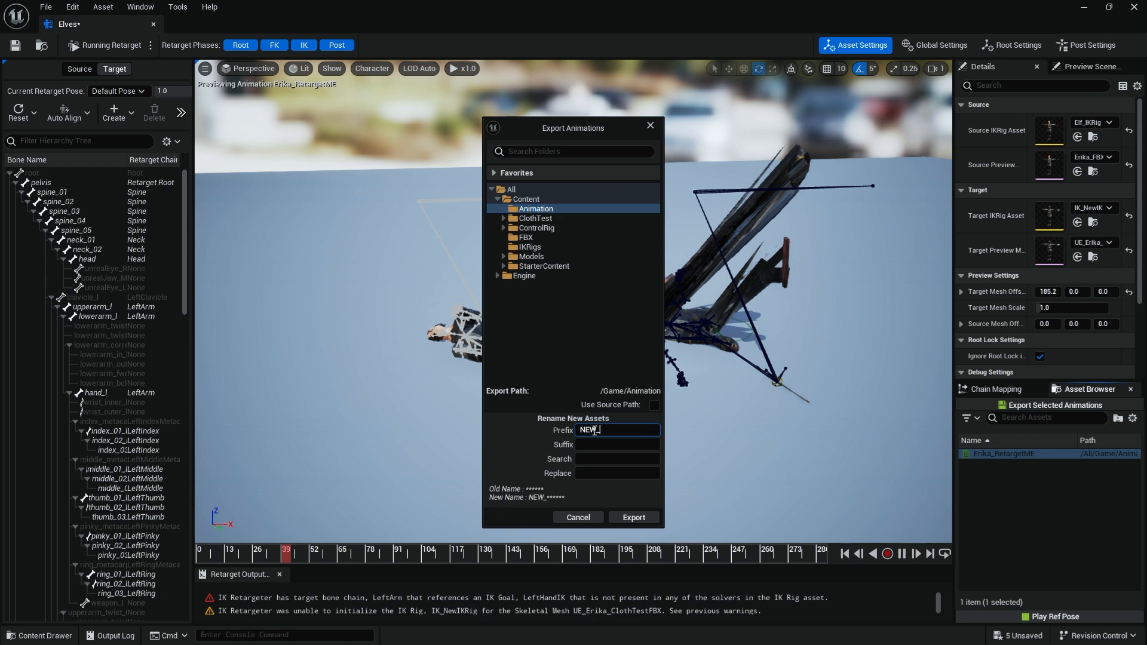
{"action": "left_click", "coordinate": [642, 522]}
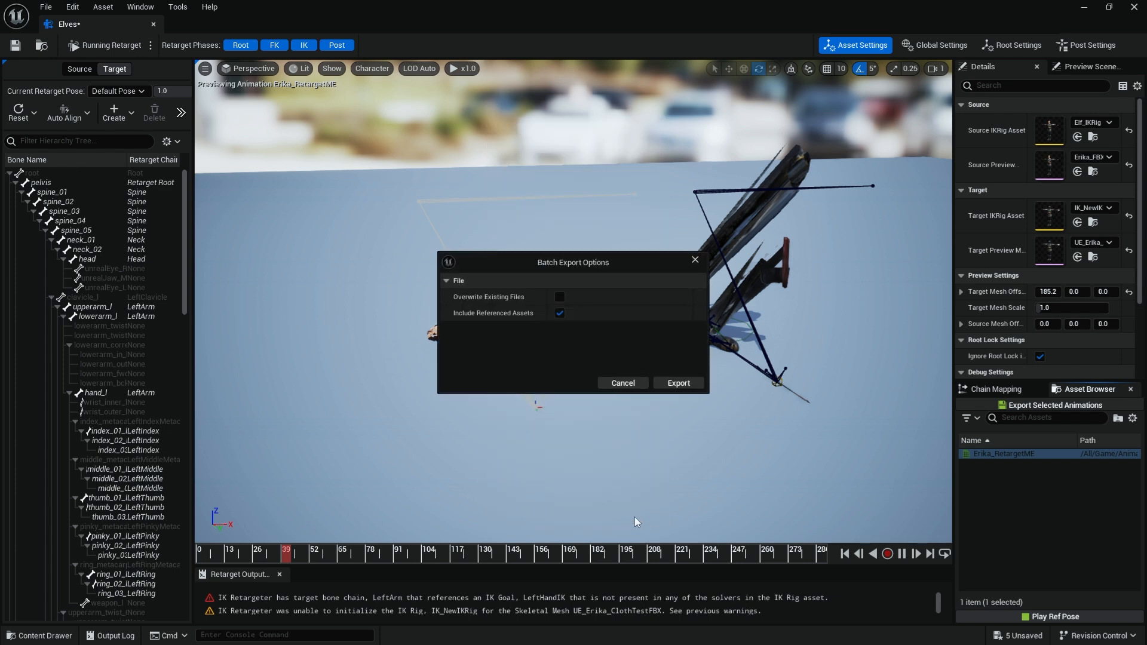
{"action": "left_click", "coordinate": [694, 382]}
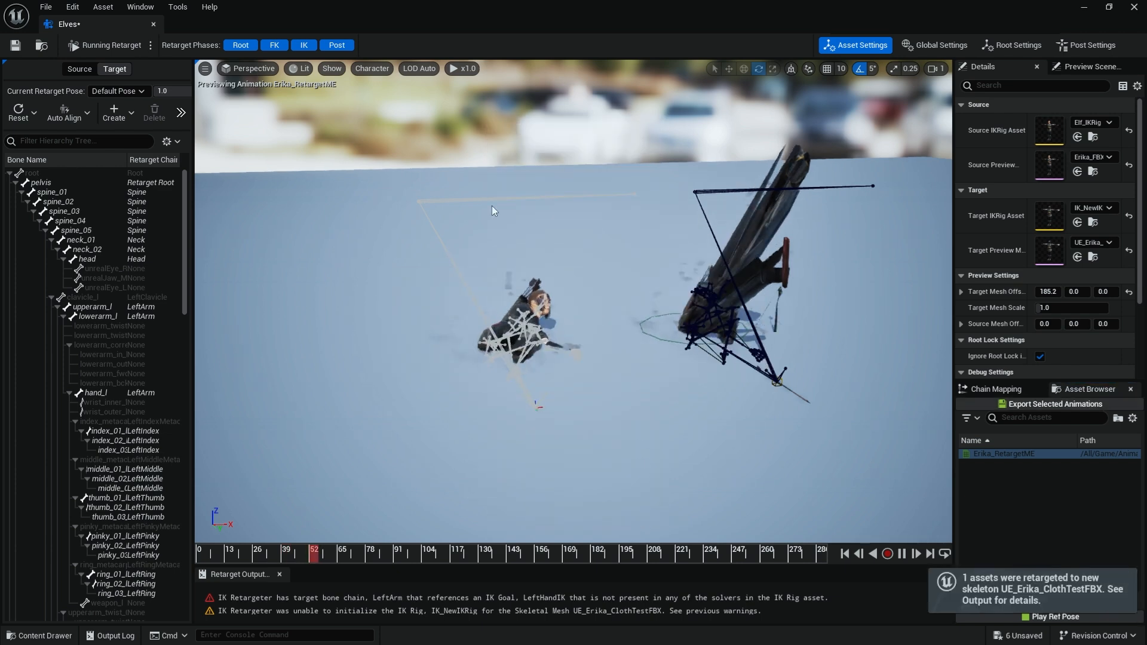
{"action": "left_click", "coordinate": [153, 24]}
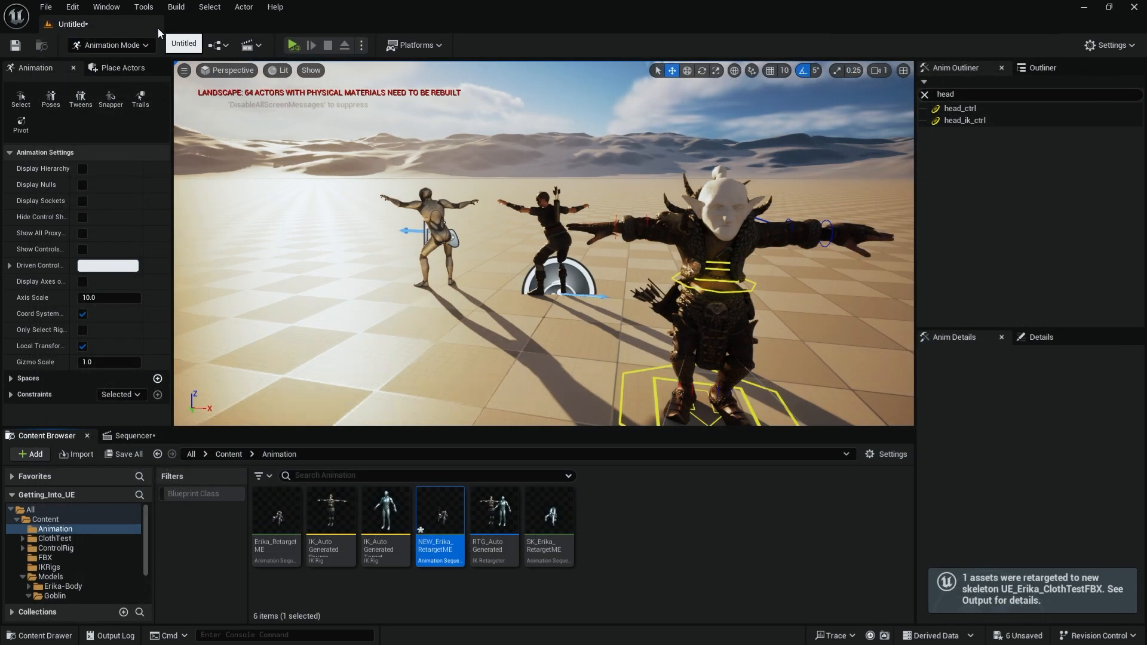
Place the NEW_Erika_RetargetME animation in the level in front of the mannequin, adjust its rotation and frame it.
{"action": "left_click", "coordinate": [631, 541]}
{"action": "mouse_move", "coordinate": [443, 516]}
{"action": "left_mouse_down"}
{"action": "mouse_move", "coordinate": [445, 383]}
{"action": "mouse_move", "coordinate": [418, 341]}
{"action": "mouse_move", "coordinate": [410, 362]}
{"action": "mouse_move", "coordinate": [358, 364]}
{"action": "mouse_move", "coordinate": [338, 413]}
{"action": "left_mouse_up"}
{"action": "key", "text": "e"}
{"action": "left_click_drag", "start_coordinate": [373, 326], "coordinate": [373, 329]}
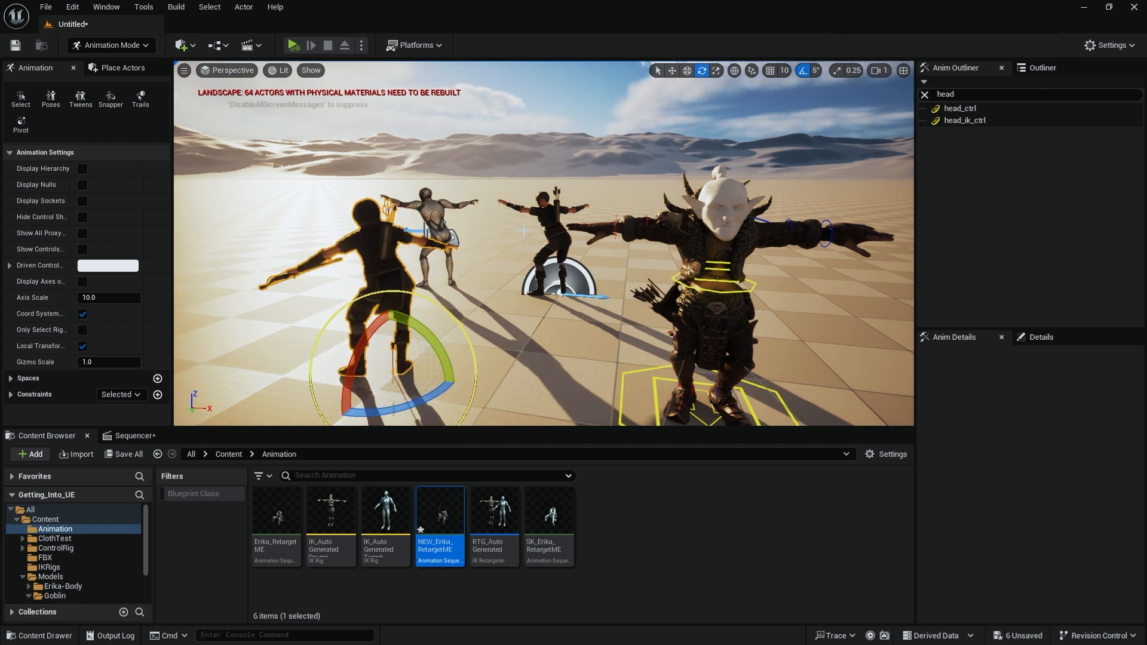
{"action": "key", "text": "f"}
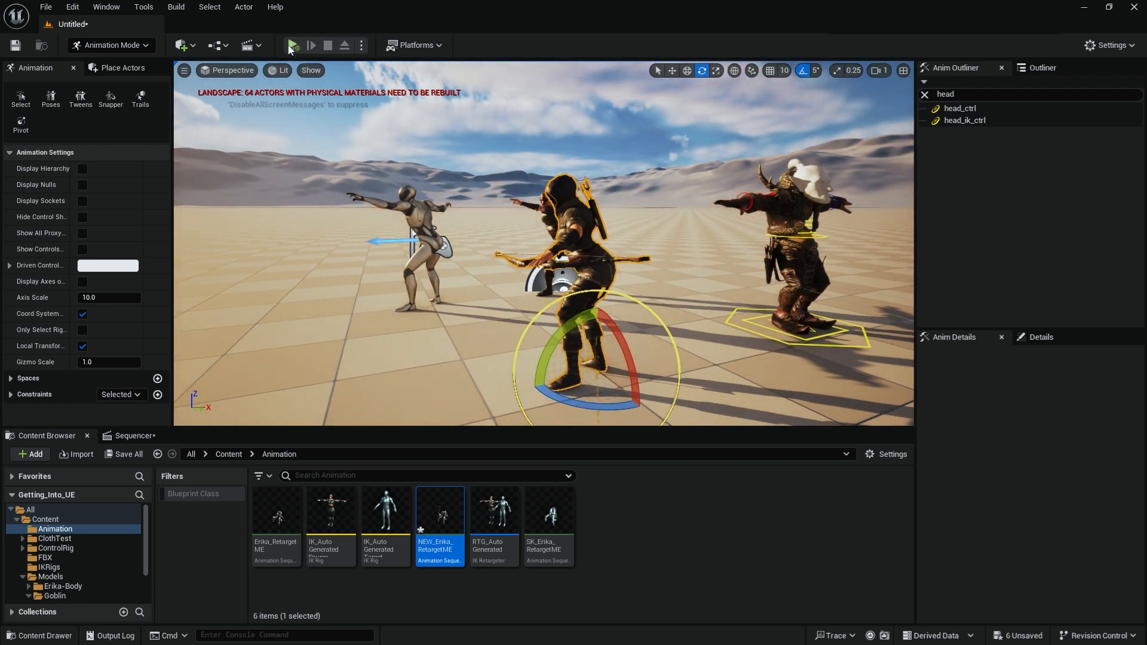
Simulate the level and watch the retargeted animations play on the characters in an enlarged viewport.
{"action": "key", "text": "alt+p"}
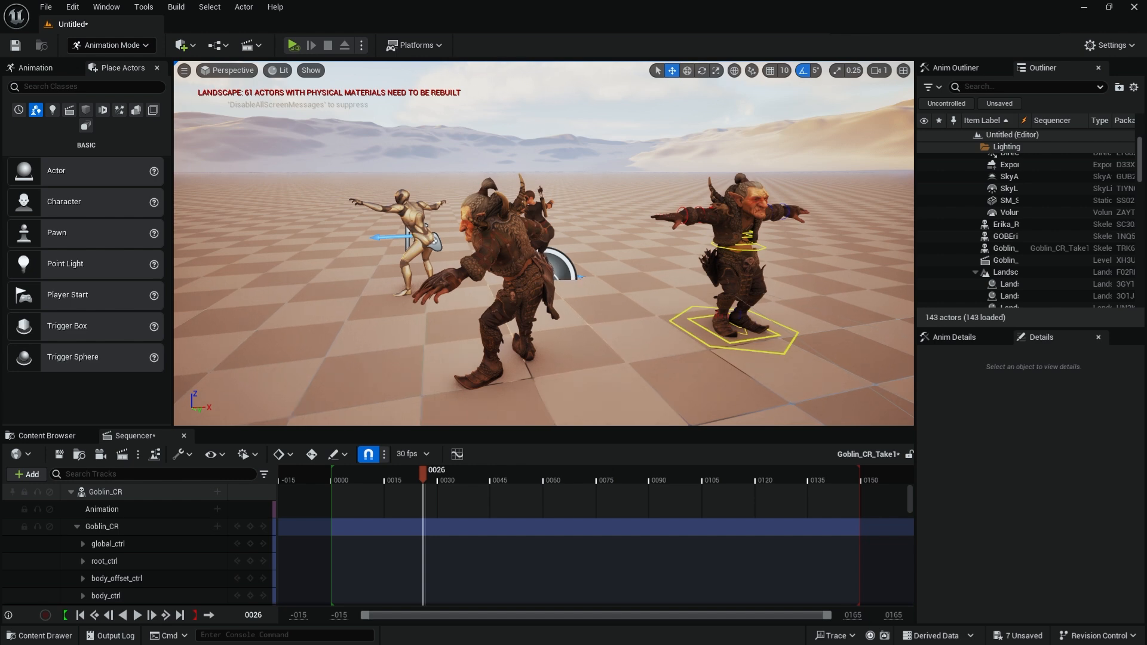
{"action": "mouse_move", "coordinate": [544, 244]}
{"action": "left_mouse_down", "text": "alt"}
{"action": "mouse_move", "coordinate": [622, 236]}
{"action": "mouse_move", "coordinate": [541, 224]}
{"action": "left_mouse_up", "text": "alt"}
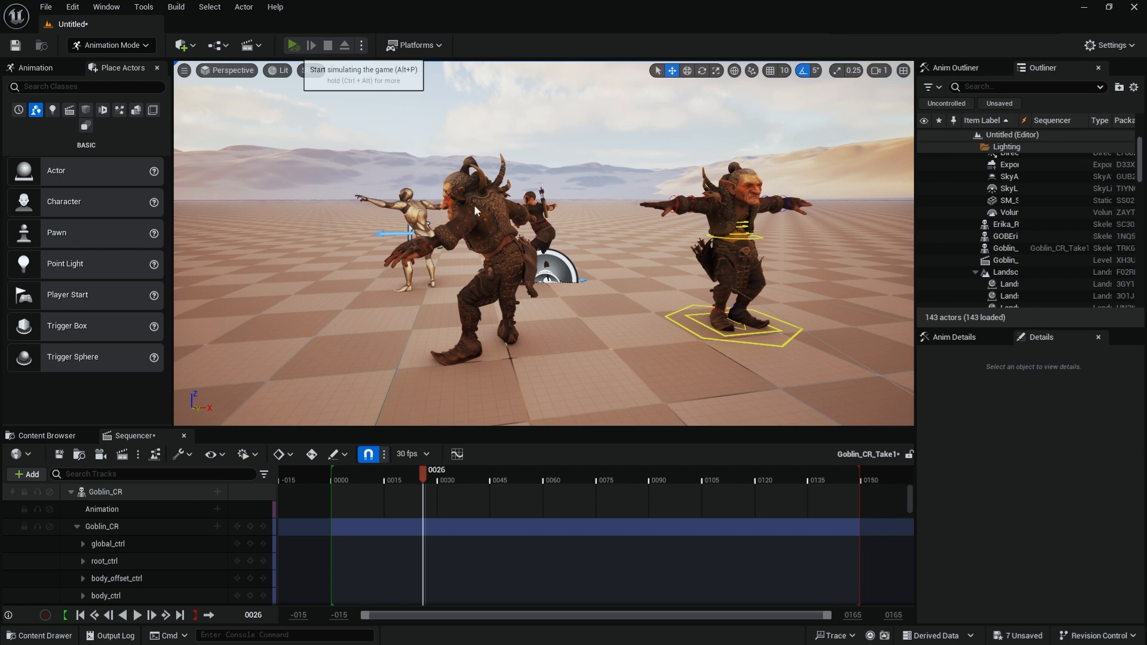
{"action": "key", "text": "alt+p"}
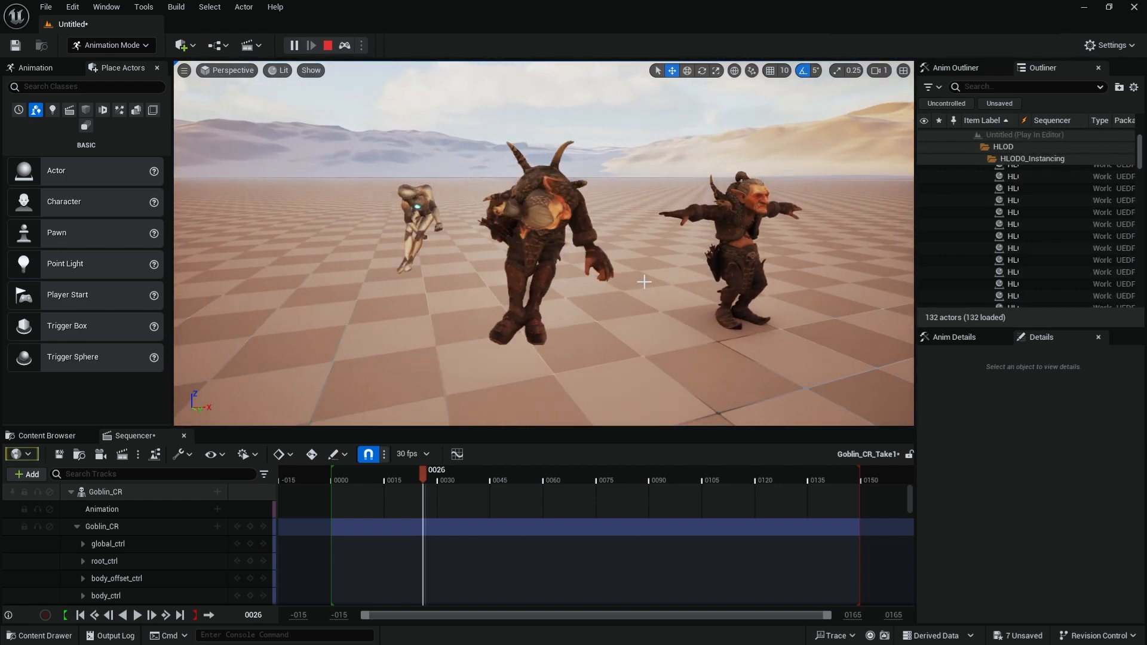
{"action": "key", "text": "F10"}
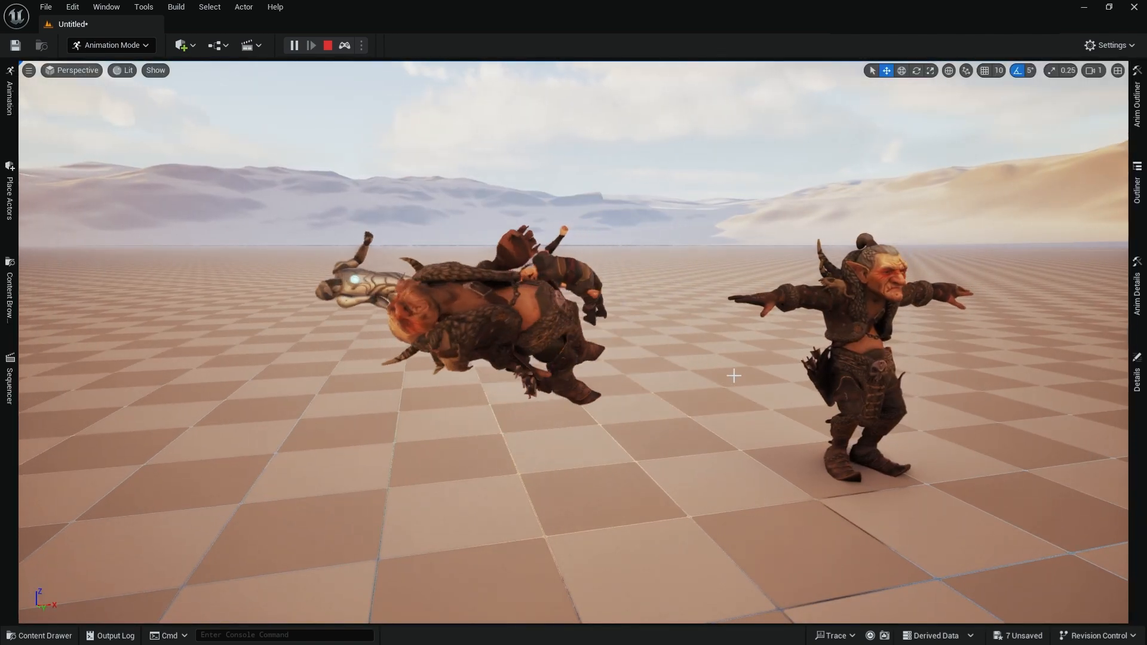
Change the sun direction while the simulation runs to relight the retargeted goblin animation.
{"action": "key", "text": "ctrl+l"}
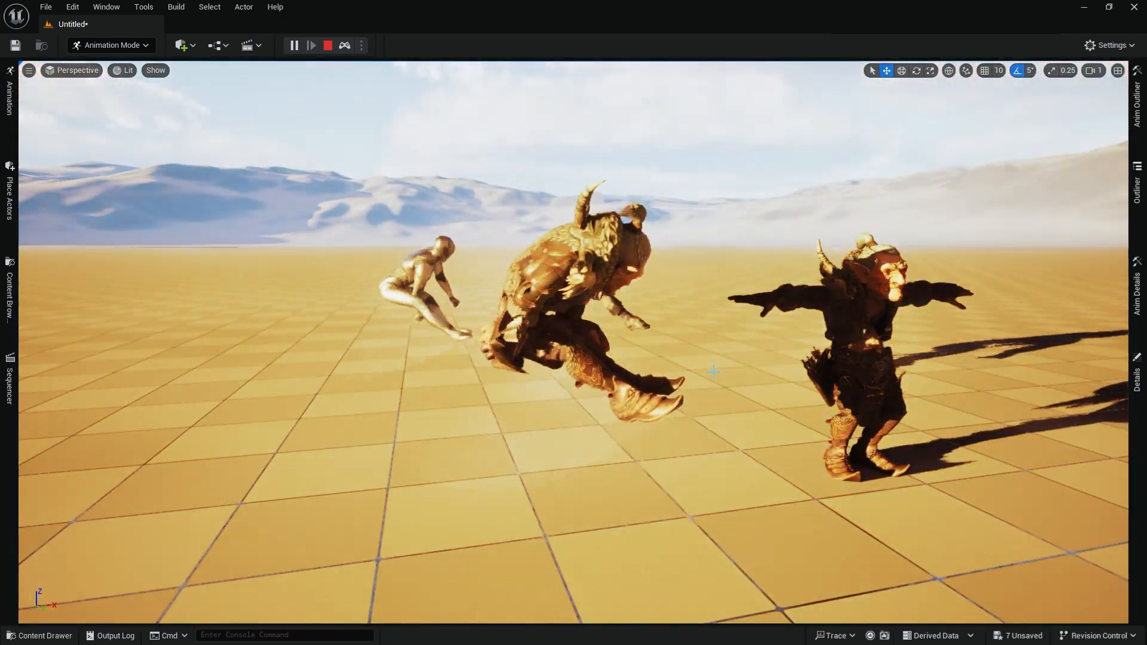
{"action": "key", "text": "ctrl+l"}
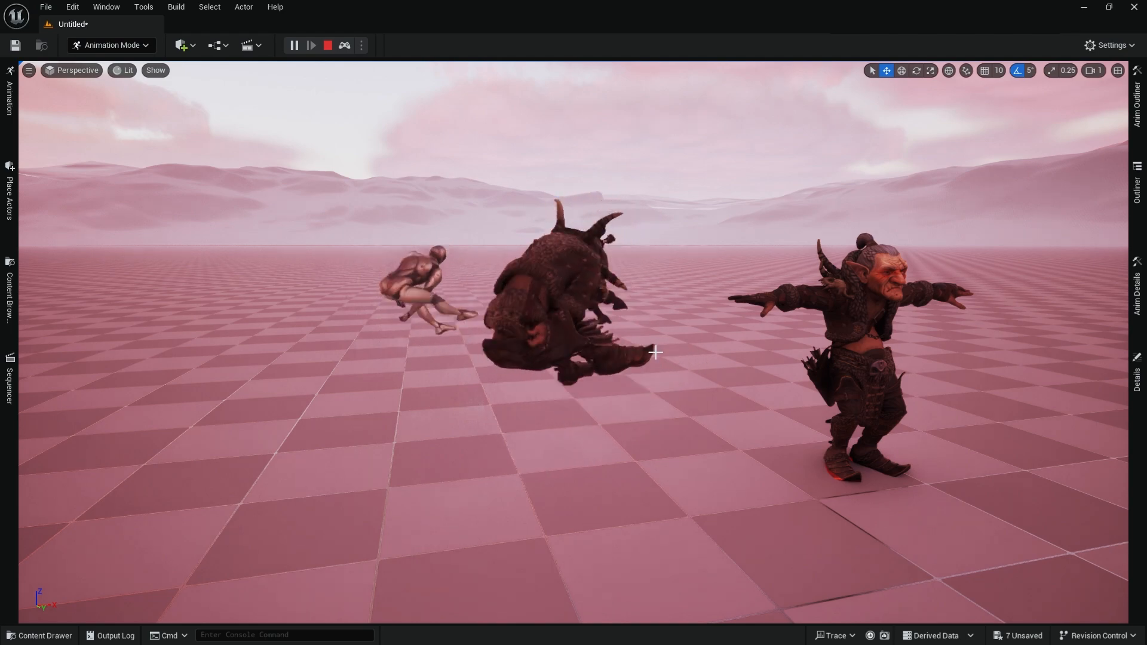
{"action": "left_click_drag", "start_coordinate": [656, 352], "coordinate": [866, 352], "text": "alt"}
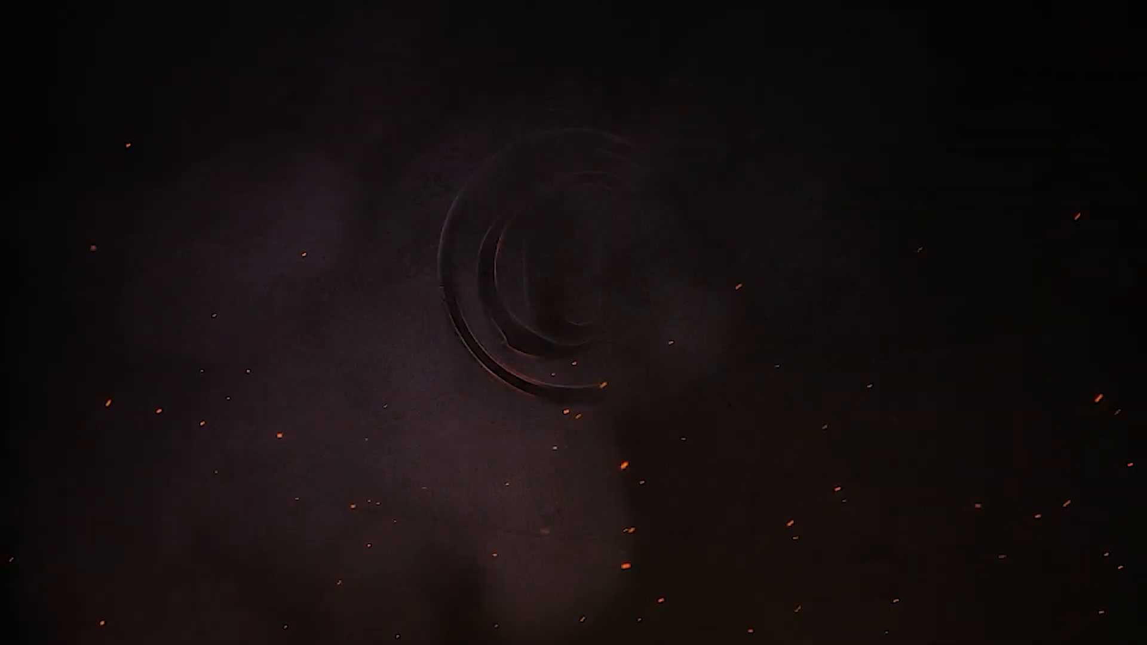